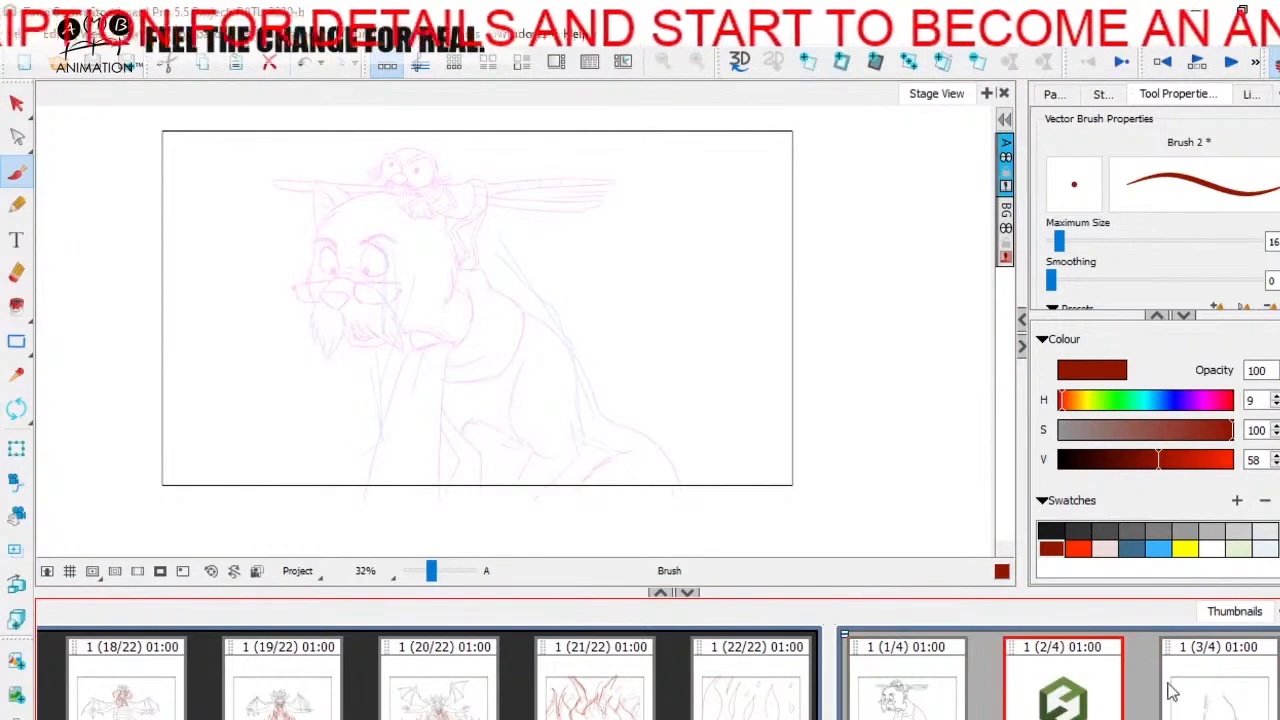
Step: Add a fifth panel after panel 4 and sketch the left-hand leg bent at the knee, with its foot, over the onion skin
click(1172, 690)
click(1252, 700)
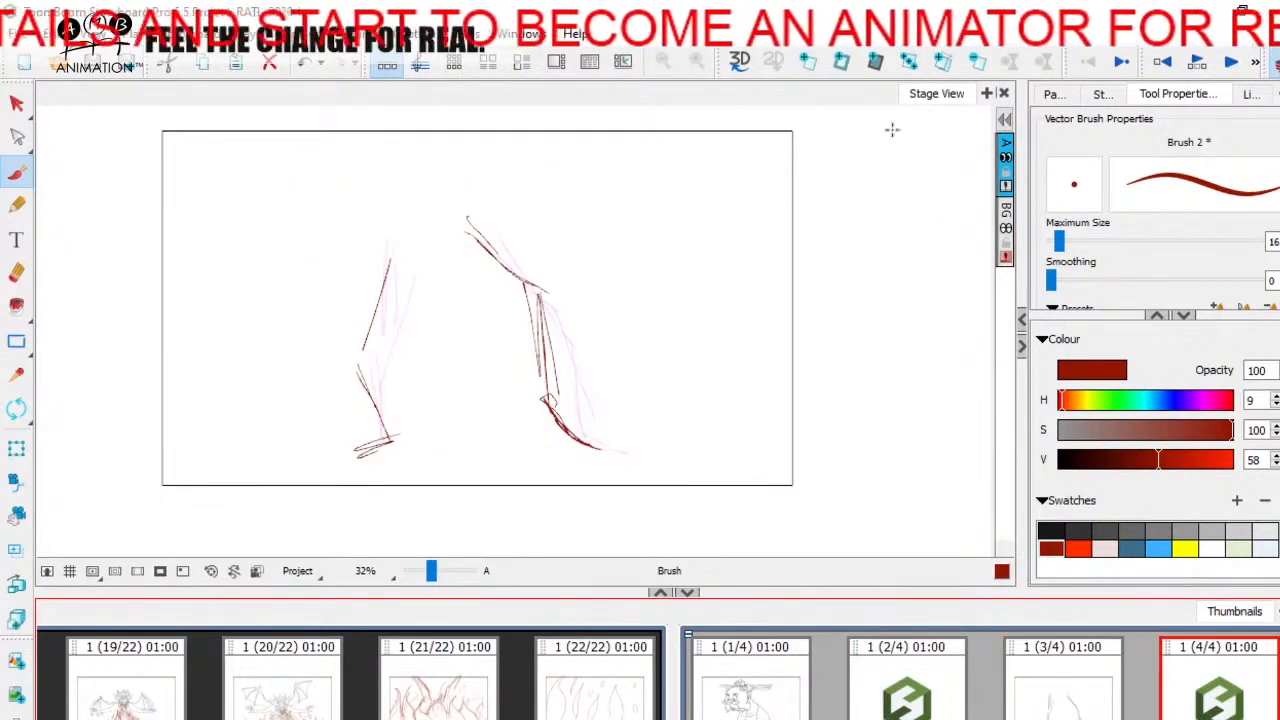
key(p)
mouse_move(383, 273)
mouse_down()
mouse_move(362, 314)
mouse_move(394, 245)
mouse_move(368, 292)
mouse_up()
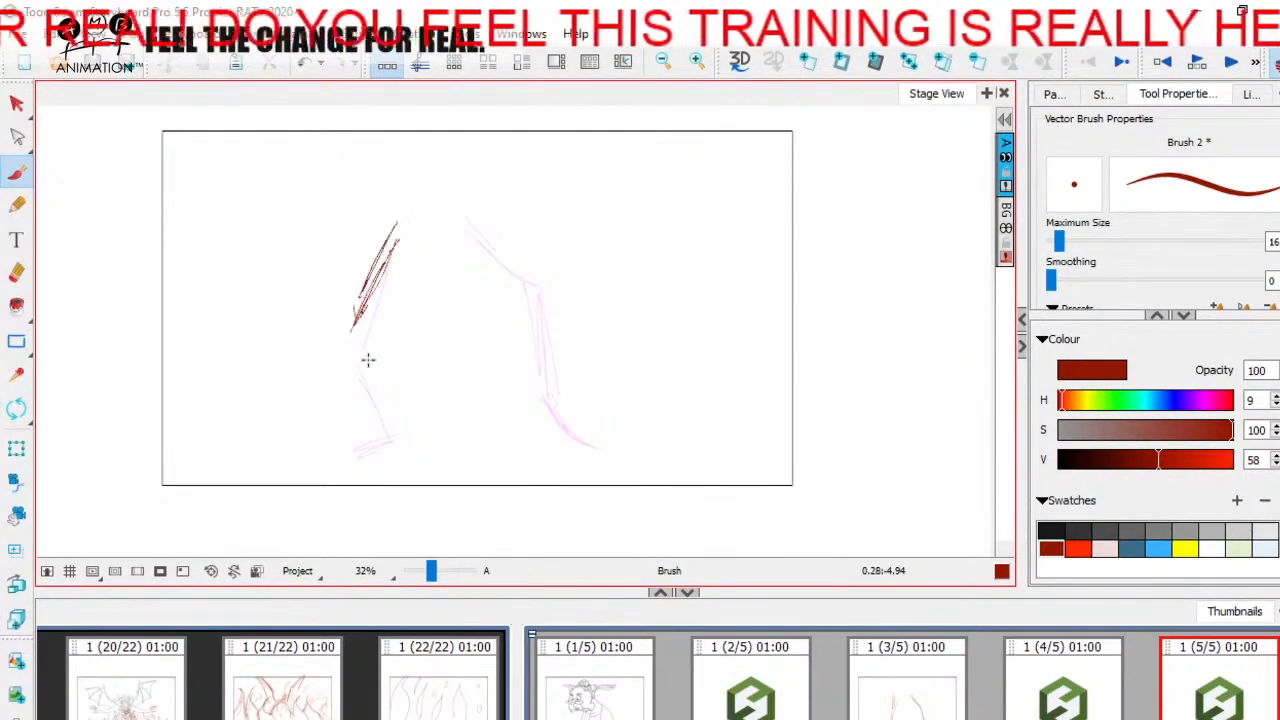
mouse_move(373, 300)
mouse_down()
mouse_move(350, 337)
mouse_move(397, 455)
mouse_move(364, 458)
mouse_up()
mouse_move(351, 353)
mouse_down()
mouse_move(394, 444)
mouse_move(391, 276)
mouse_move(360, 340)
mouse_up()
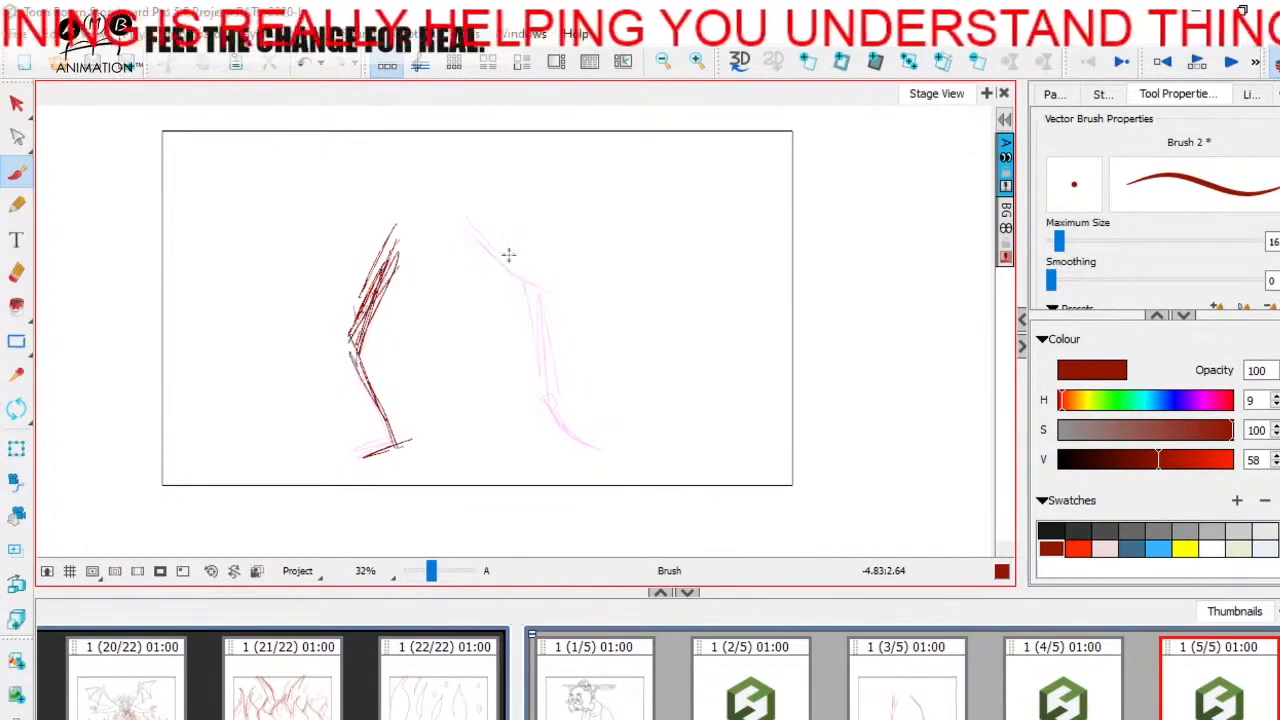
Step: Sketch the right-hand leg bent and pulled inward on panel 5, and compare the pose with panels 3 and 4
drag(445, 225, 499, 299)
mouse_move(452, 227)
mouse_down()
mouse_move(499, 300)
mouse_move(489, 270)
mouse_move(446, 234)
mouse_move(514, 300)
mouse_up()
mouse_move(441, 231)
mouse_down()
mouse_move(504, 266)
mouse_move(513, 305)
mouse_move(491, 392)
mouse_up()
drag(515, 298, 501, 403)
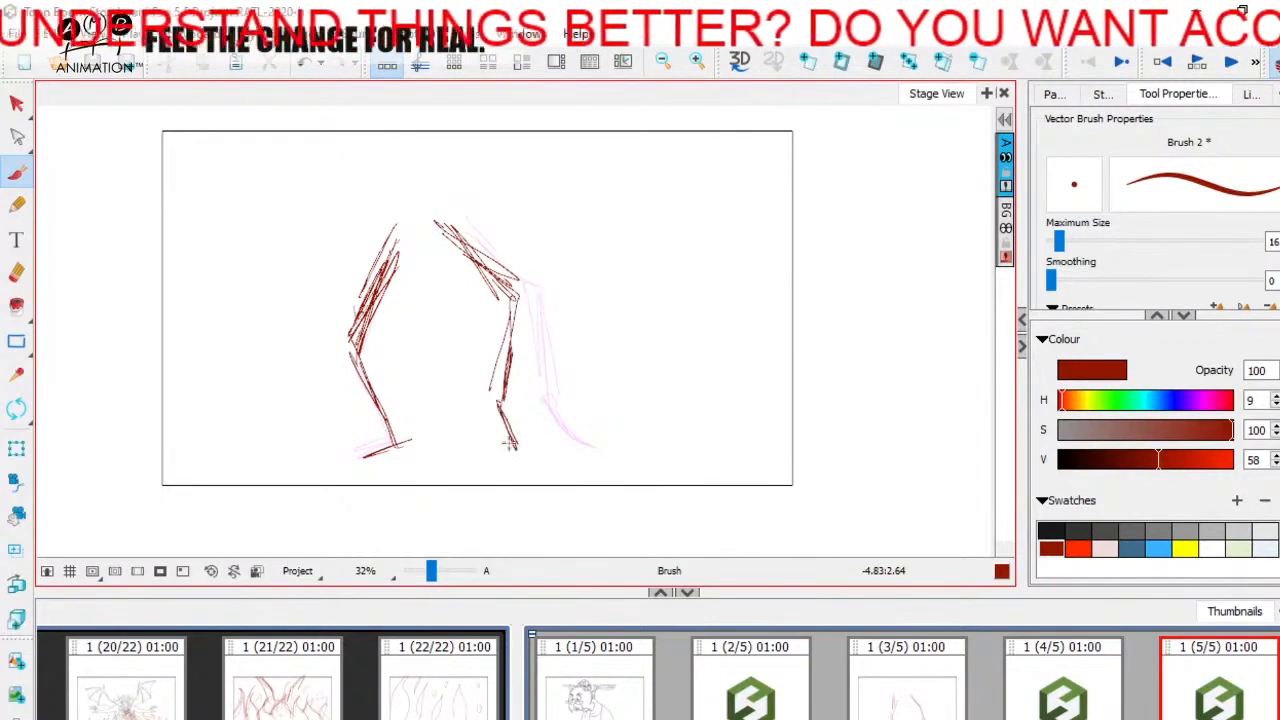
click(904, 694)
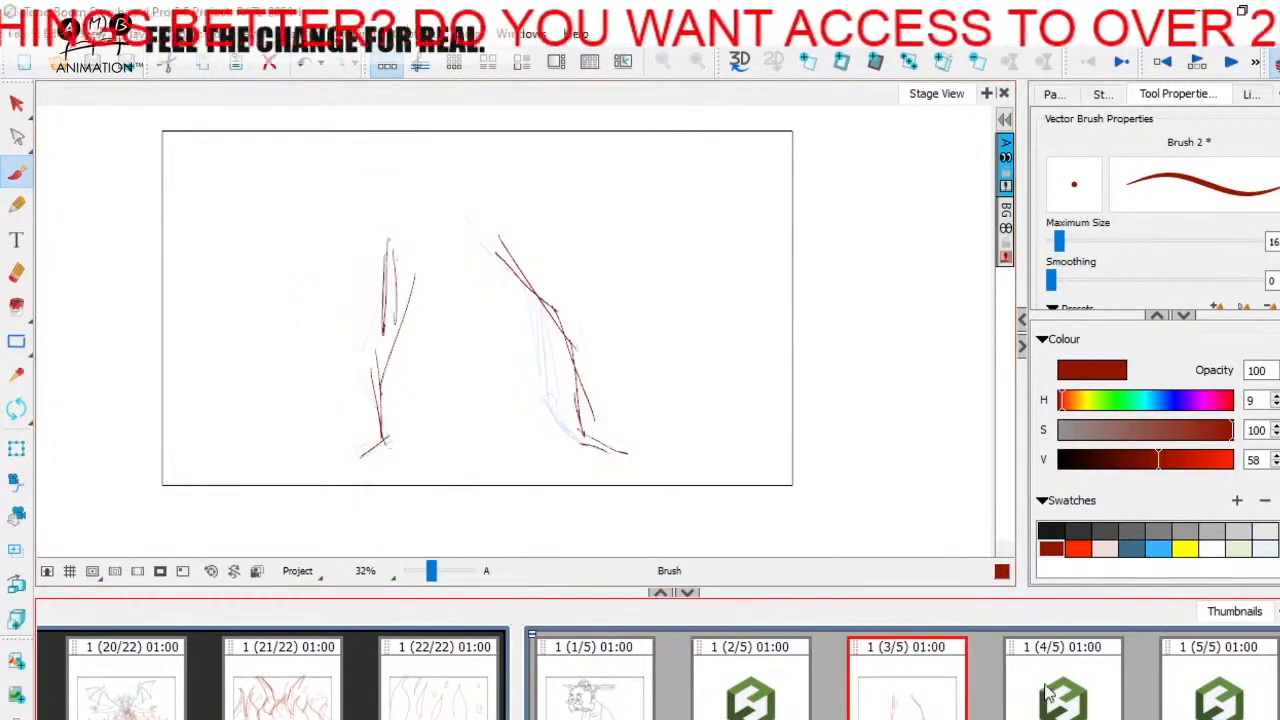
click(1066, 688)
click(1232, 680)
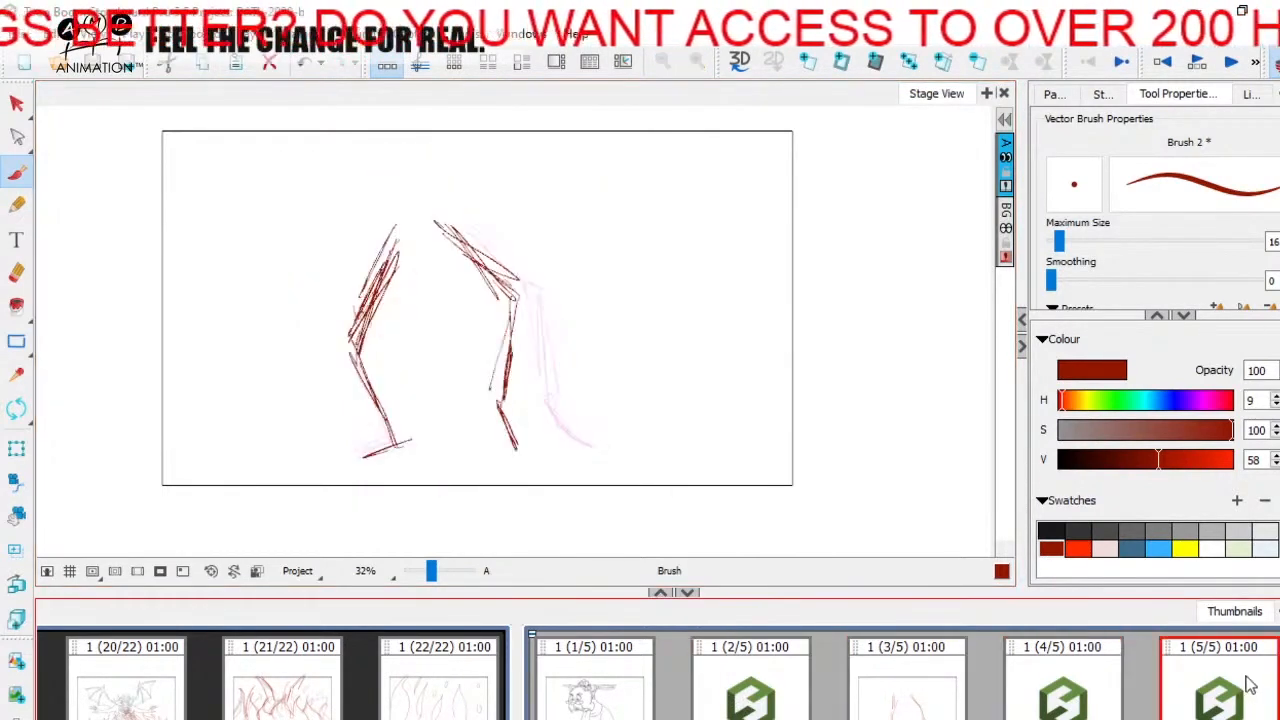
Step: Add a sixth panel and sketch the left-hand supporting leg nearly straight, with its foot in the same place
click(808, 64)
mouse_move(378, 177)
mouse_down()
mouse_move(369, 251)
mouse_move(388, 390)
mouse_up()
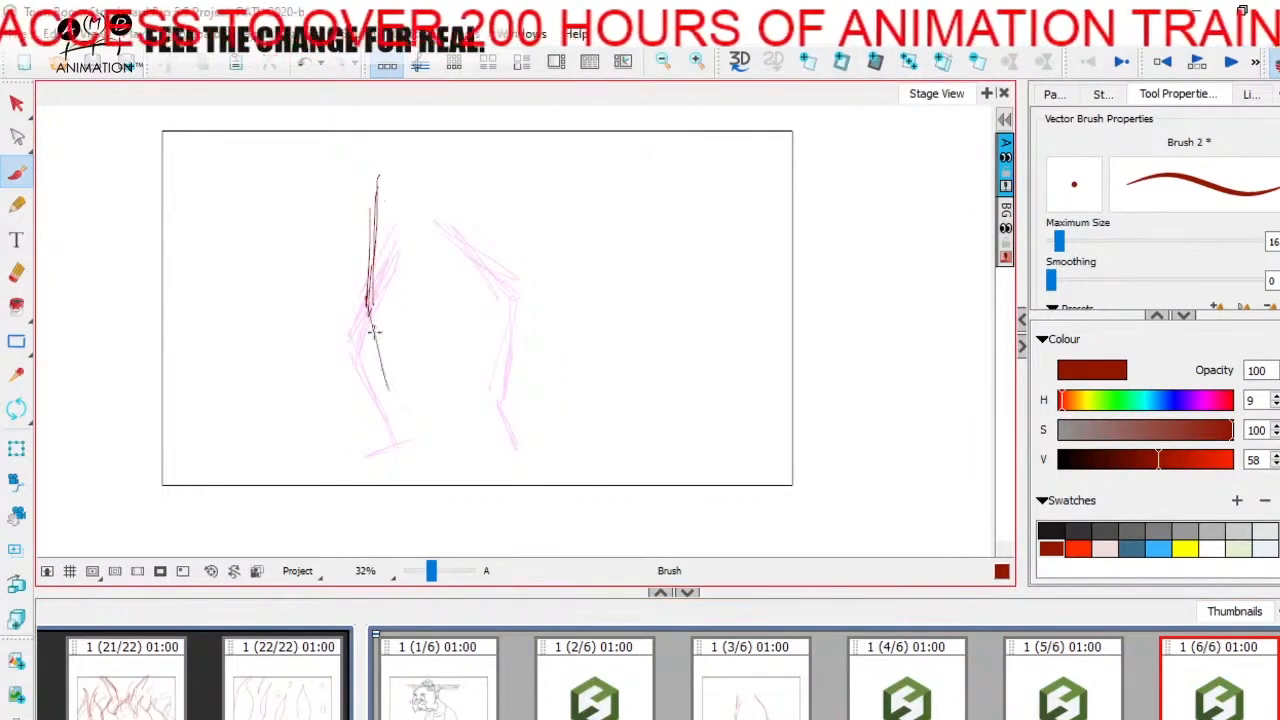
mouse_move(375, 330)
mouse_down()
mouse_move(408, 438)
mouse_move(370, 456)
mouse_up()
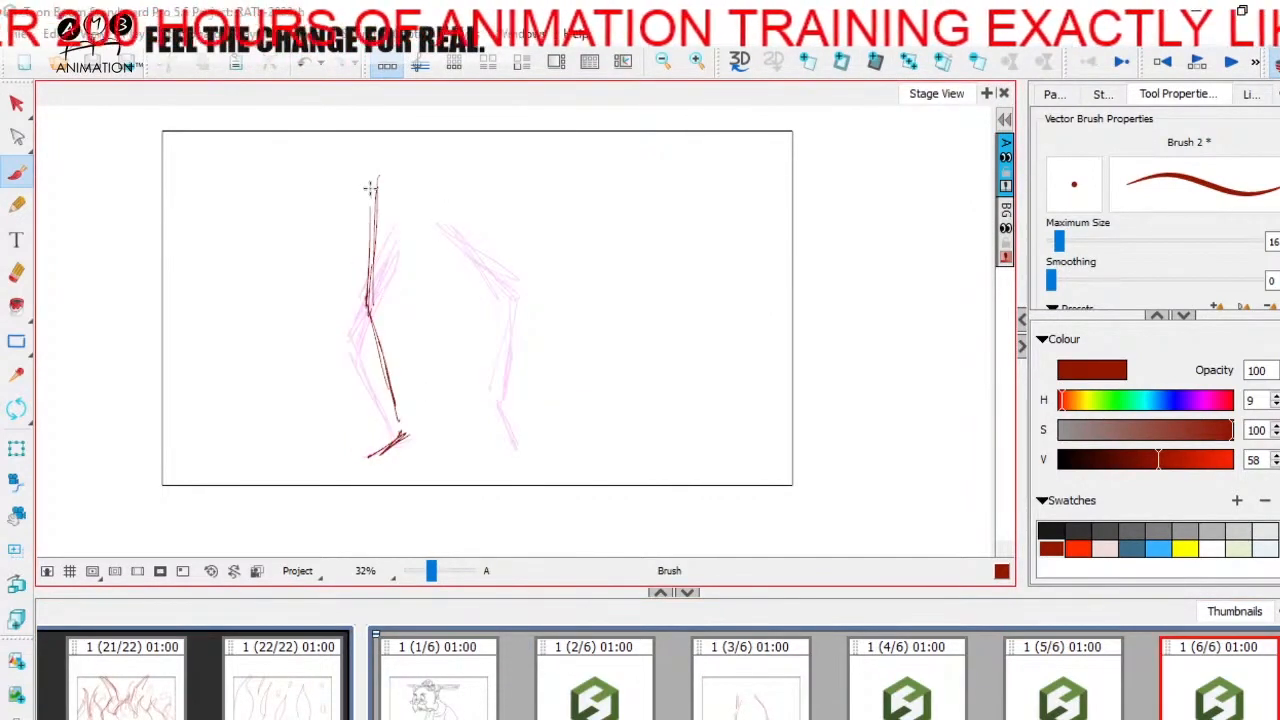
drag(370, 188, 362, 316)
Step: Sketch the right-hand leg lifted on panel 6 with a horizontal thigh and folded lower leg, and compare it with panels 3 to 5
drag(428, 168, 538, 163)
drag(540, 180, 493, 271)
drag(525, 208, 494, 270)
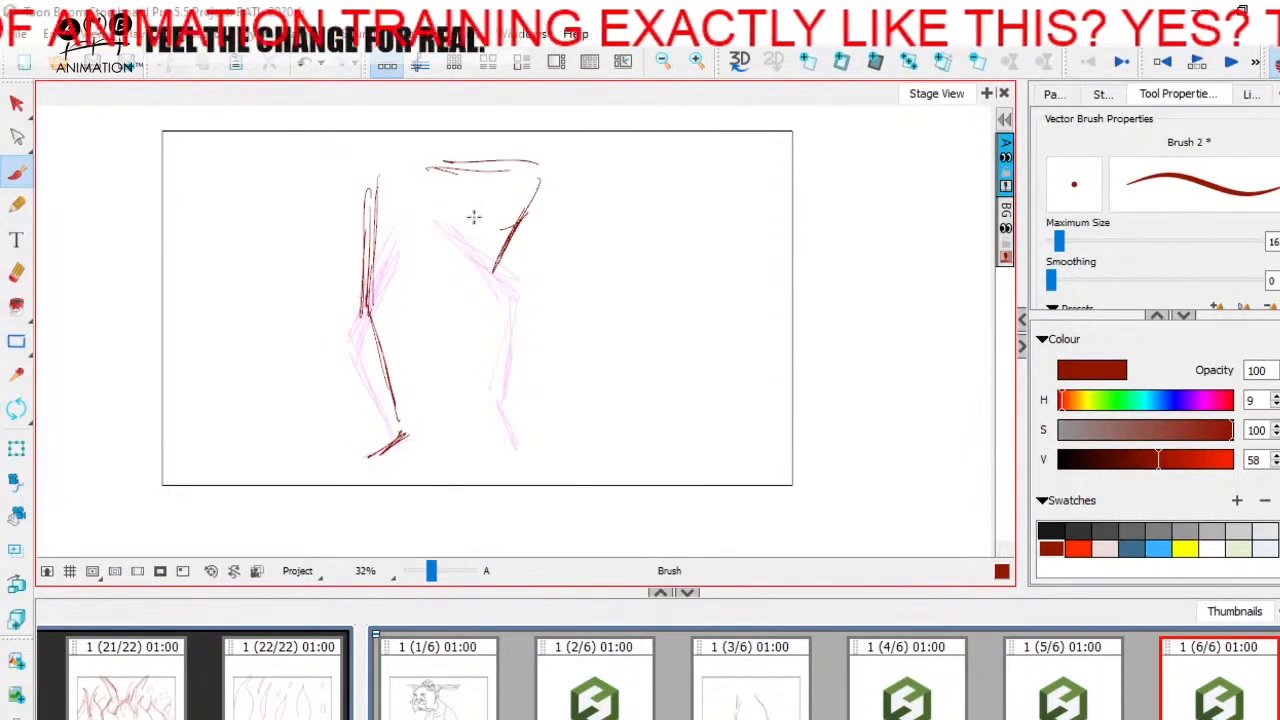
drag(440, 166, 521, 179)
mouse_move(523, 176)
mouse_down()
mouse_move(472, 270)
mouse_move(468, 326)
mouse_up()
drag(470, 276, 506, 346)
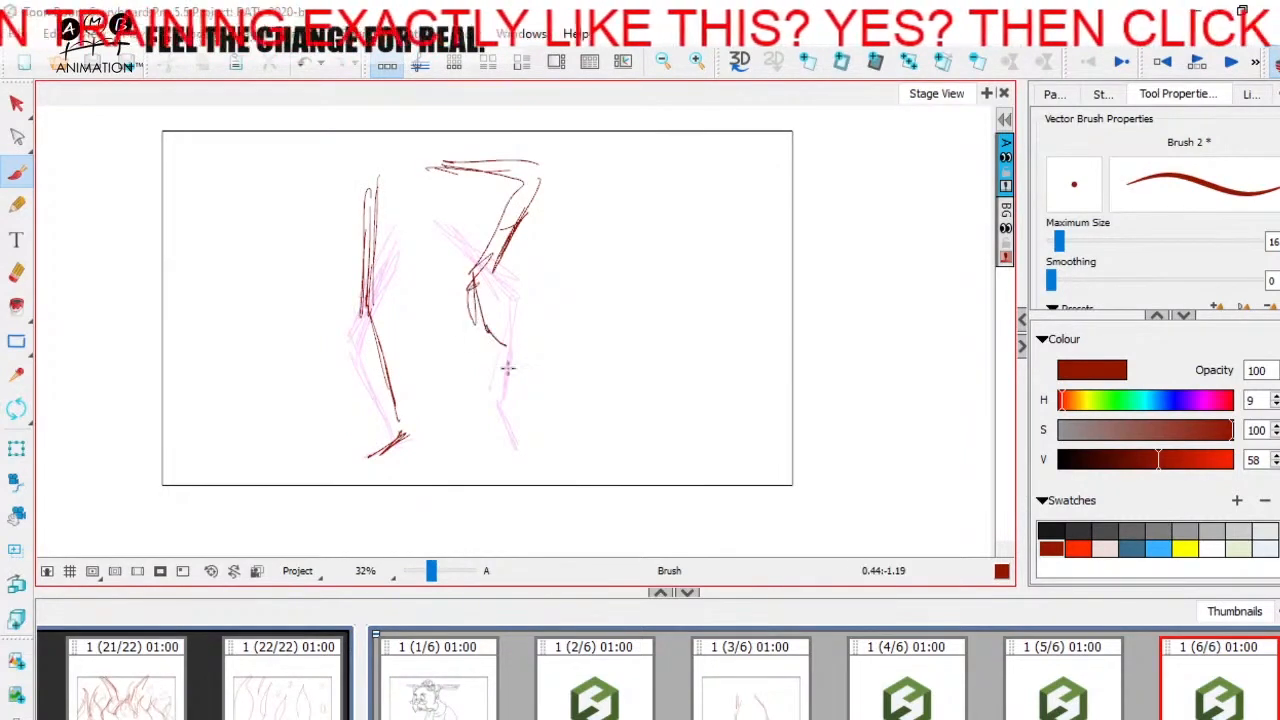
click(775, 713)
click(915, 700)
click(1063, 685)
click(1187, 667)
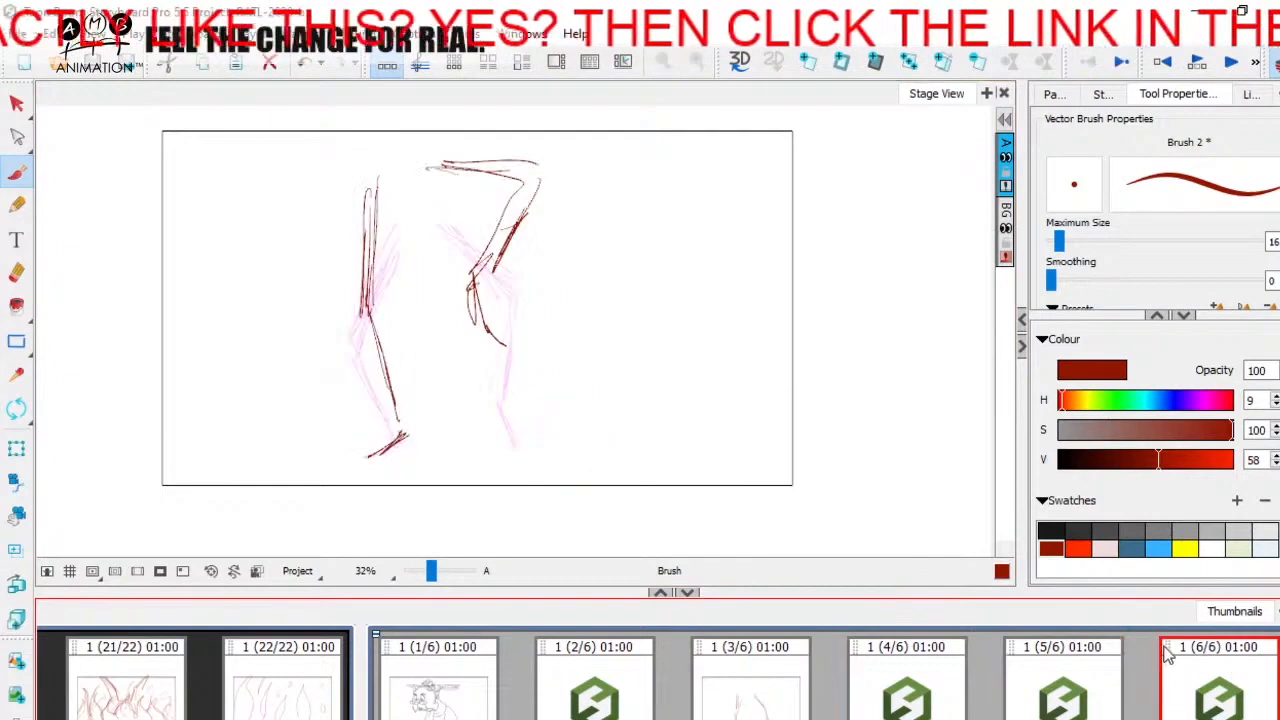
Step: Add a seventh panel and sketch the right-hand leg raised higher, with the knee above the camera frame and the foot pointing outward
click(807, 61)
drag(466, 163, 541, 121)
key(space)
drag(512, 182, 501, 225)
mouse_move(463, 206)
mouse_down()
mouse_move(523, 169)
mouse_move(525, 151)
mouse_move(426, 205)
mouse_up()
drag(496, 158, 515, 262)
key(Left)
key(Right)
drag(452, 192, 504, 262)
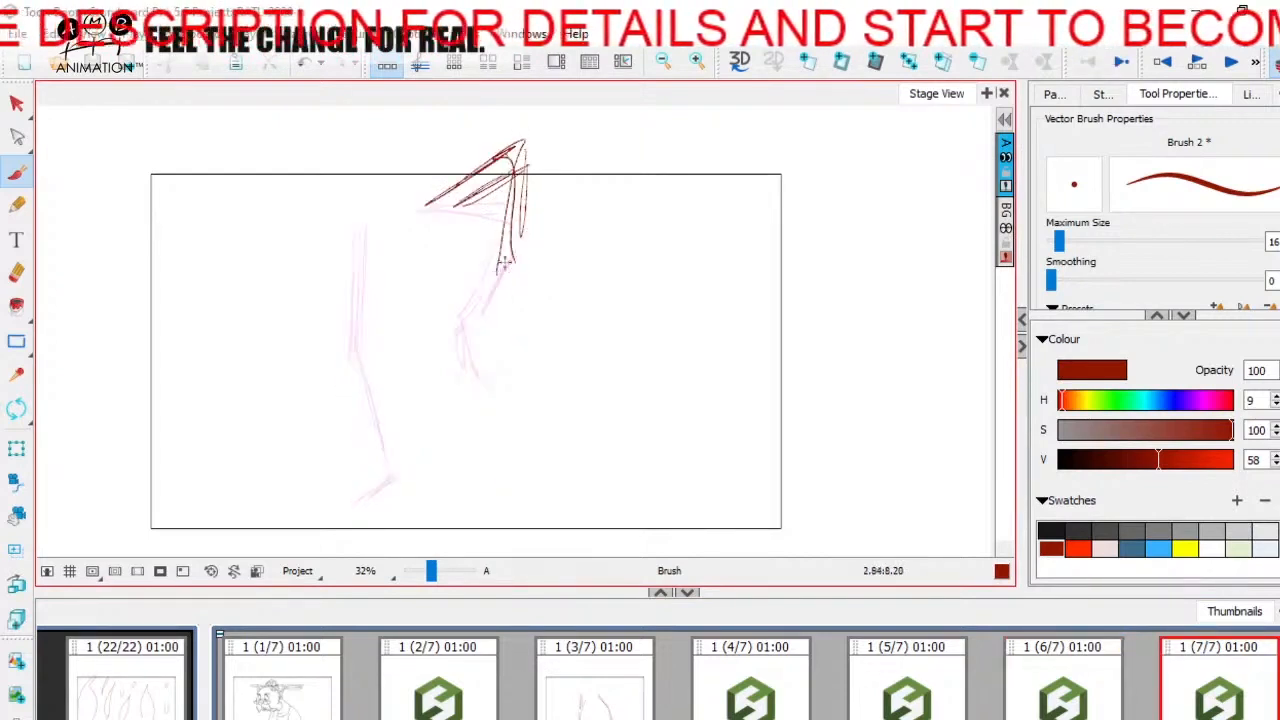
drag(540, 312, 553, 311)
Step: Extend the raised thigh's outline toward the hip and sketch the straight supporting leg and foot on panel 7
key(Left)
key(Right)
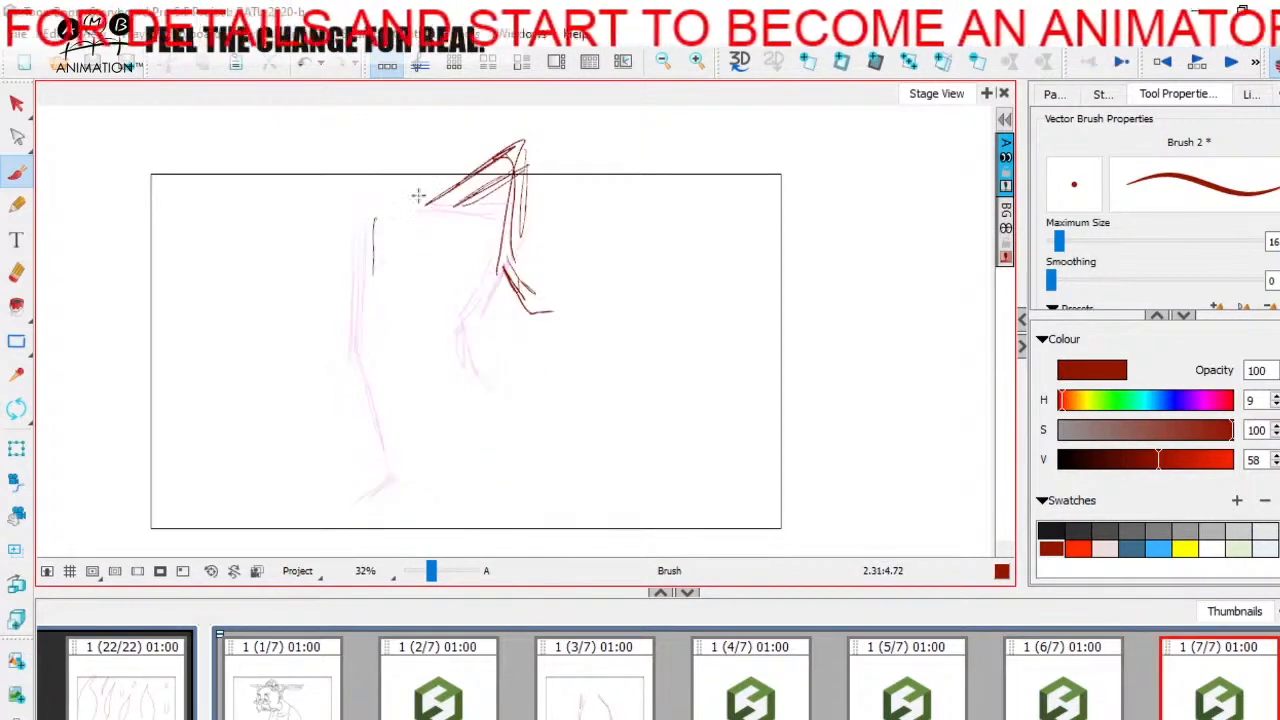
mouse_move(418, 195)
mouse_down()
mouse_move(503, 130)
mouse_move(395, 205)
mouse_up()
mouse_move(374, 222)
mouse_down()
mouse_move(372, 375)
mouse_move(390, 457)
mouse_up()
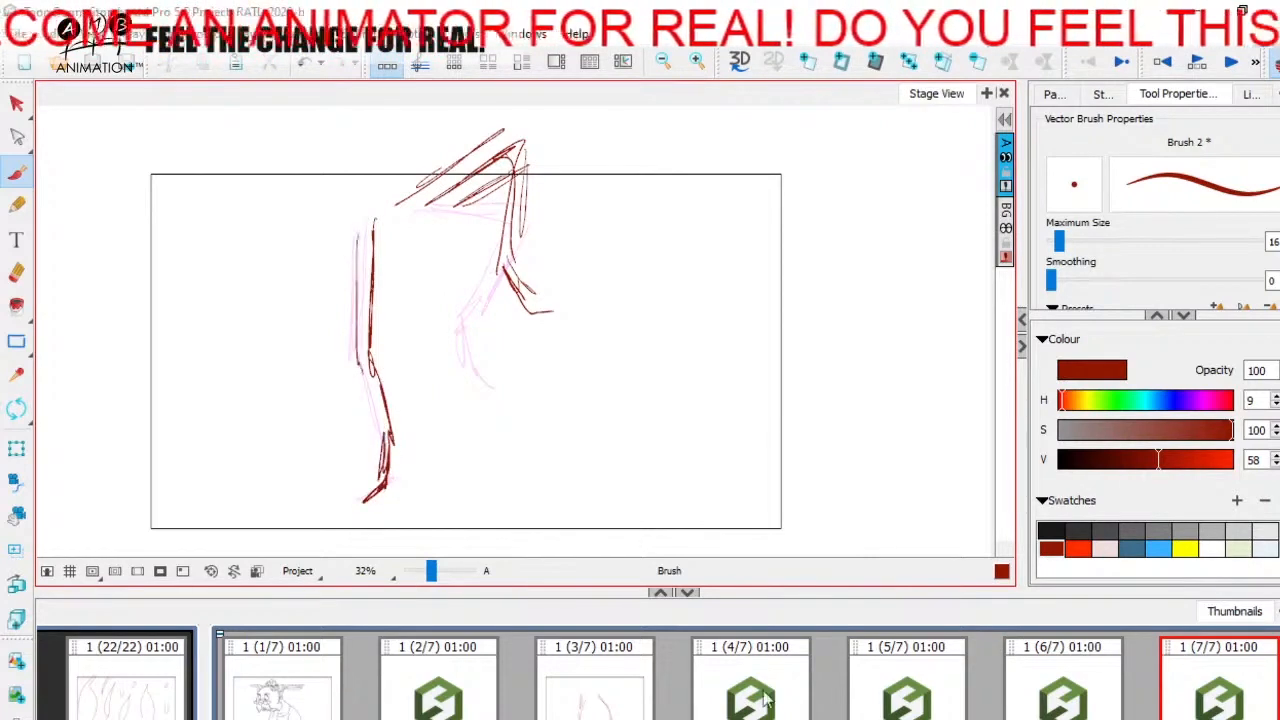
Step: Flip back and forth through panels 3 to 7 to check how the legs move from pose to pose
click(630, 686)
click(768, 690)
click(945, 690)
click(1214, 678)
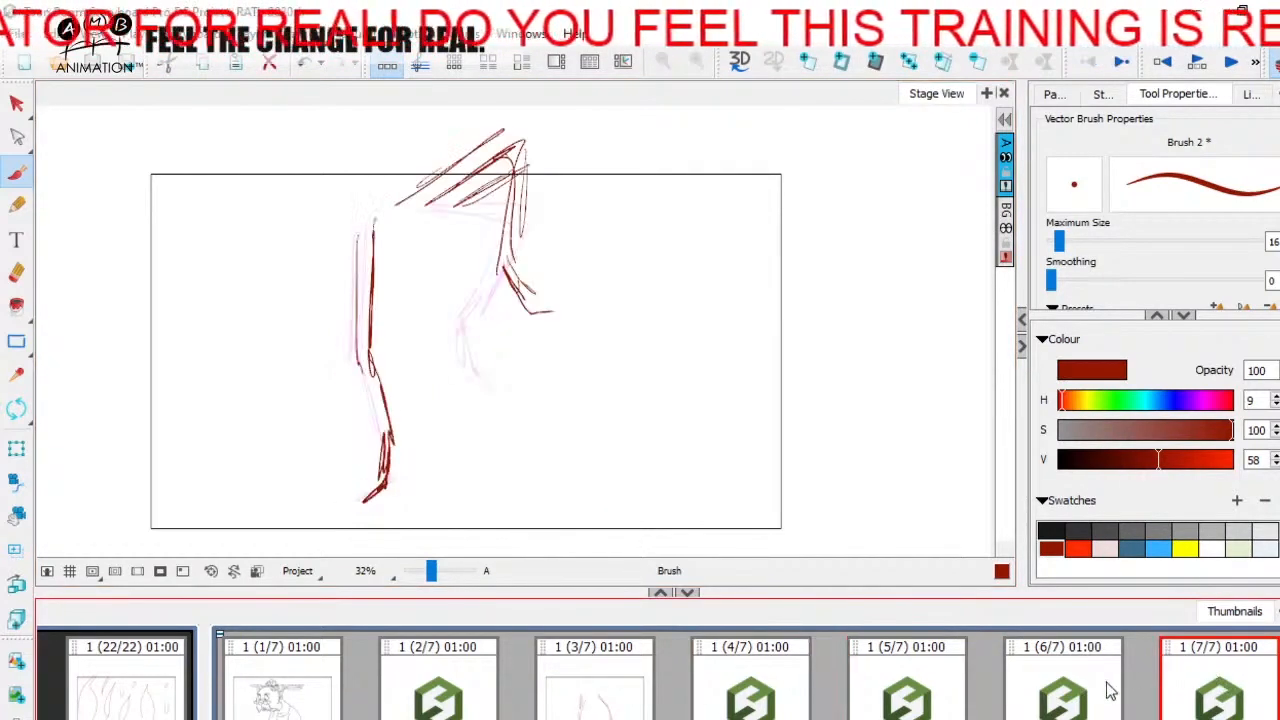
click(732, 680)
click(625, 697)
click(937, 677)
click(1212, 662)
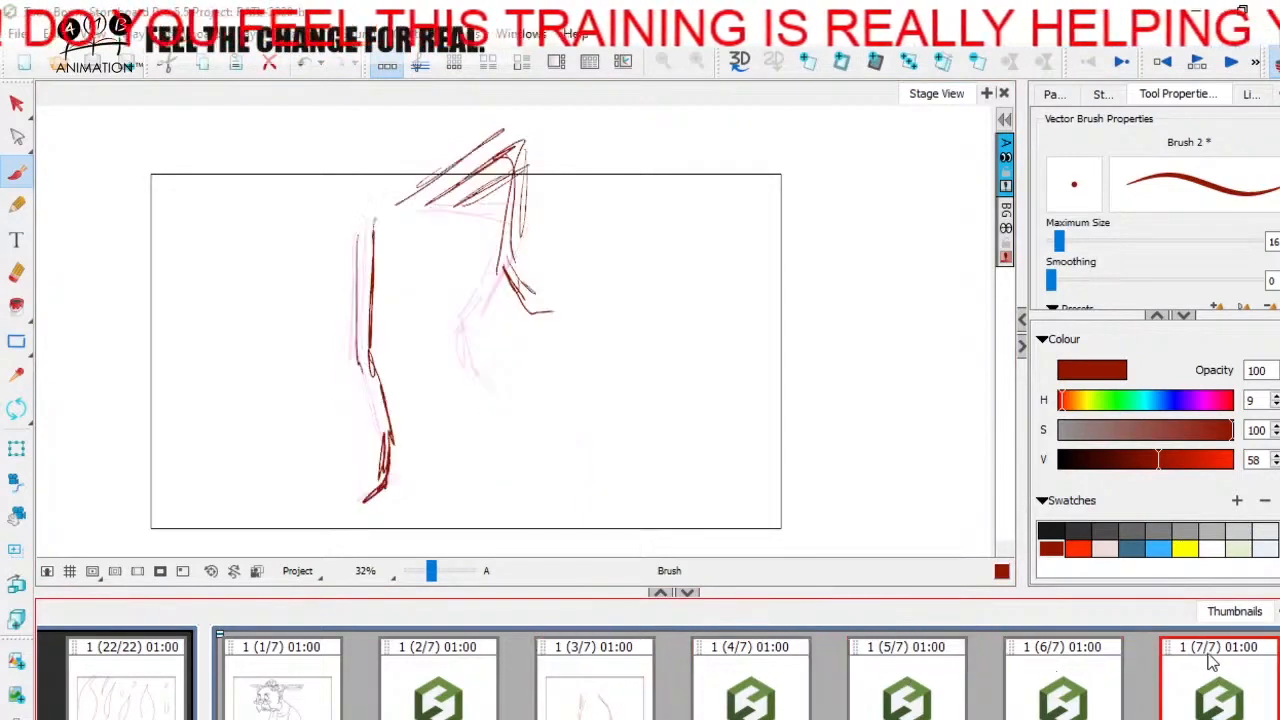
Step: Add an eighth panel and sketch the kicking leg fully extended past the camera frame, plus the straight supporting leg and foot
click(808, 62)
drag(480, 212, 540, 213)
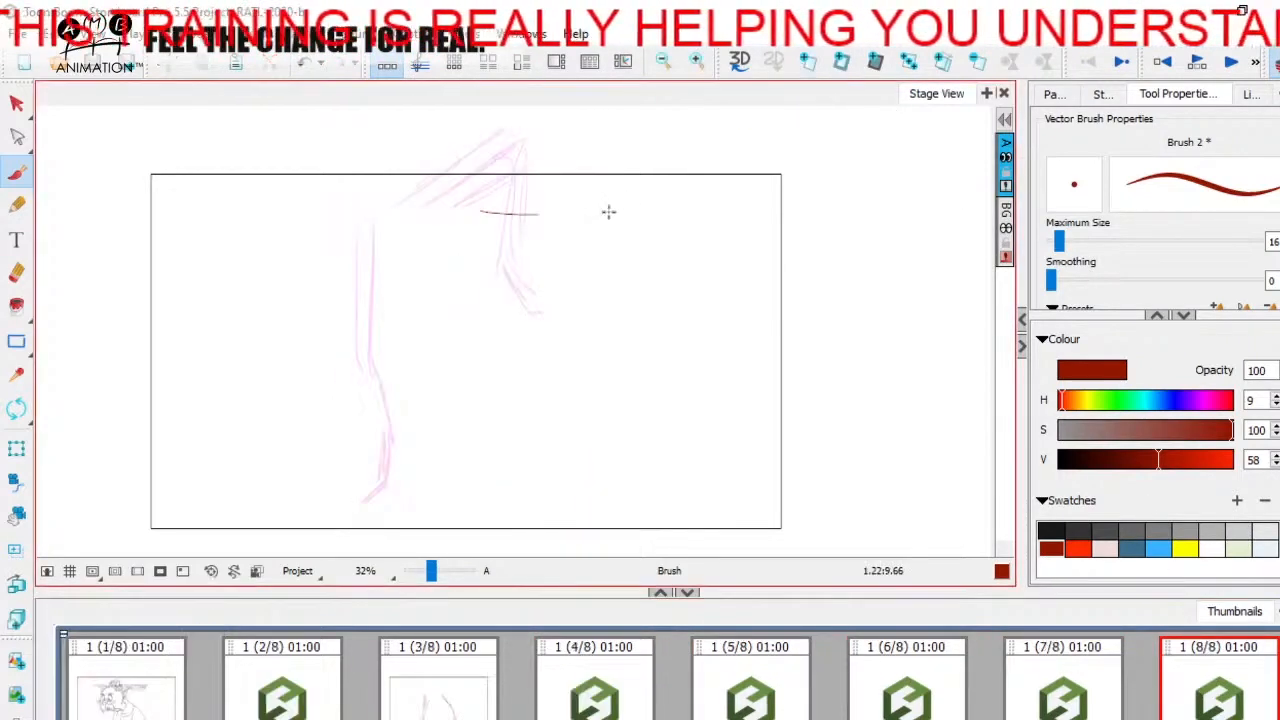
mouse_move(606, 184)
mouse_down()
mouse_move(500, 197)
mouse_move(633, 181)
mouse_move(745, 108)
mouse_up()
drag(378, 214, 367, 316)
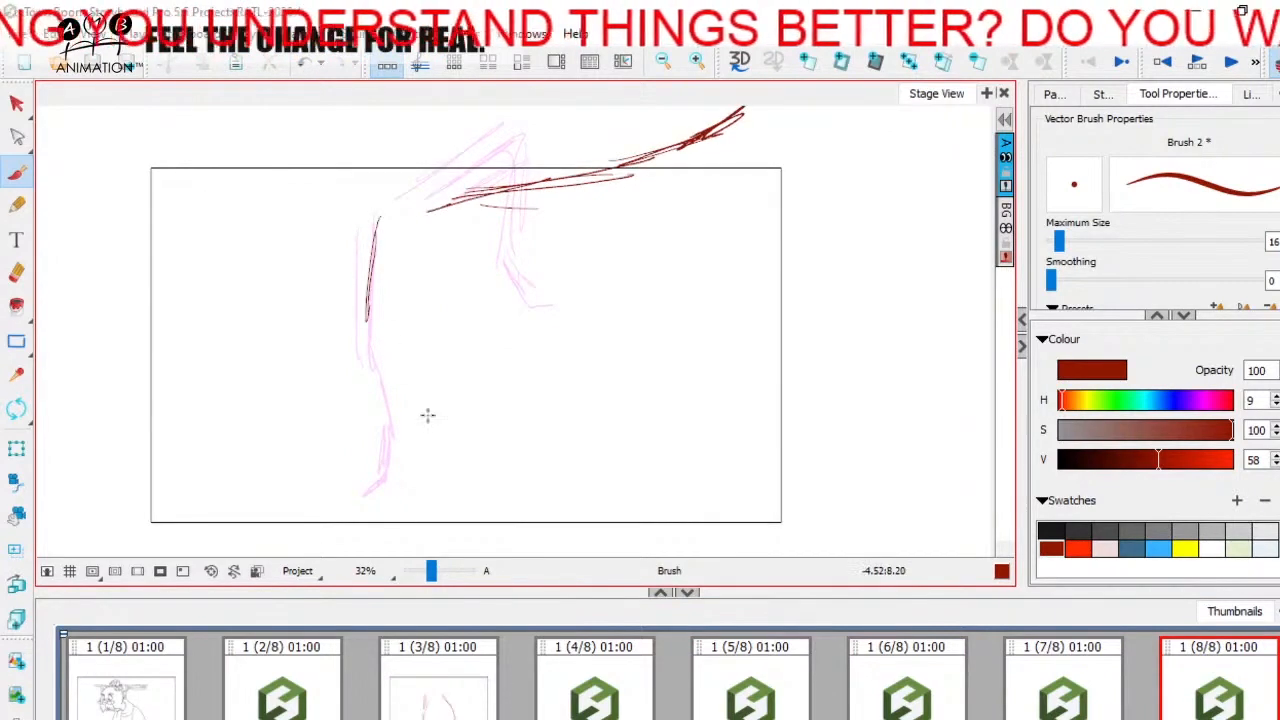
mouse_move(431, 571)
mouse_down()
mouse_move(420, 572)
mouse_move(432, 571)
mouse_up()
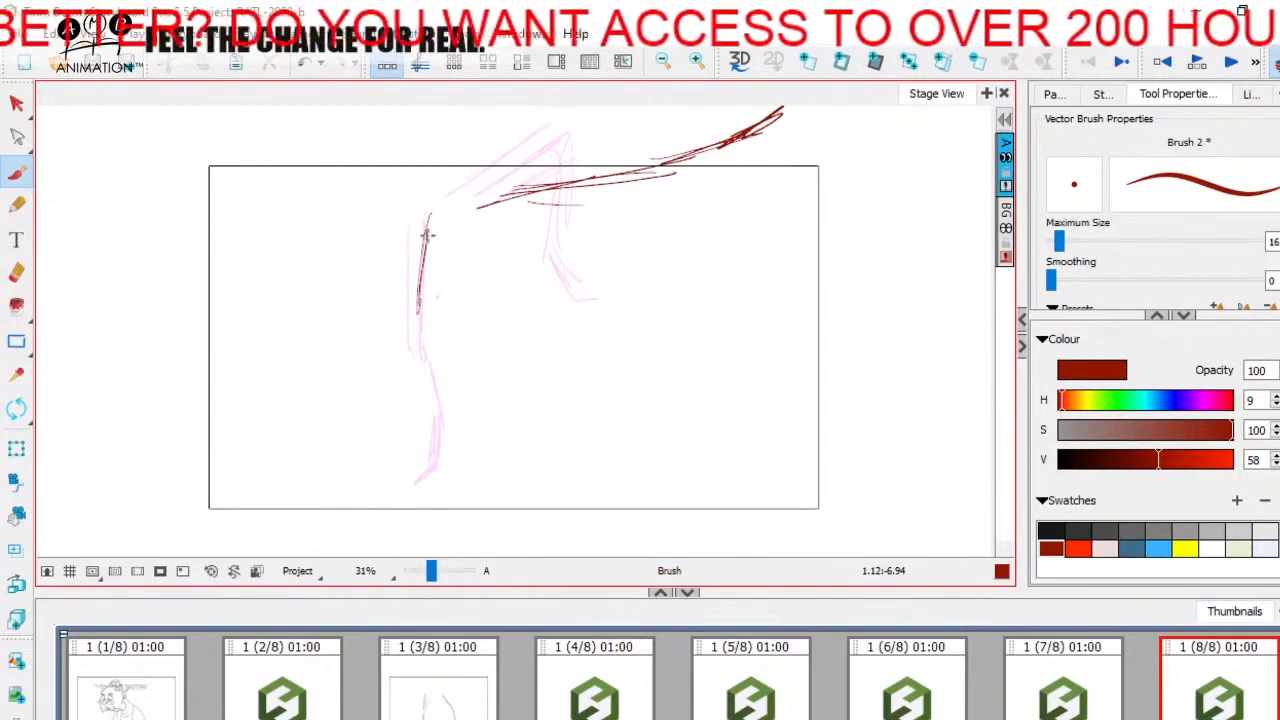
mouse_move(427, 235)
mouse_down()
mouse_move(440, 461)
mouse_move(398, 488)
mouse_up()
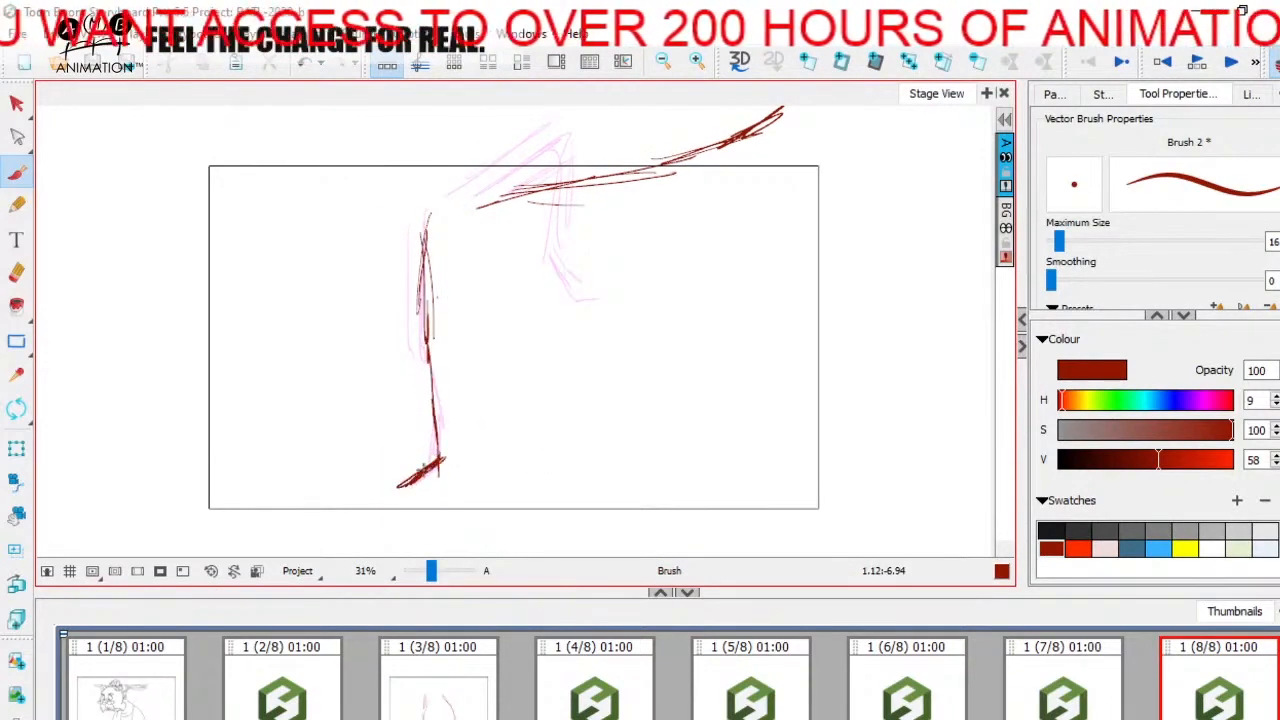
Step: Review the kick pose by pose from panel 3 through panel 8
click(425, 692)
click(590, 690)
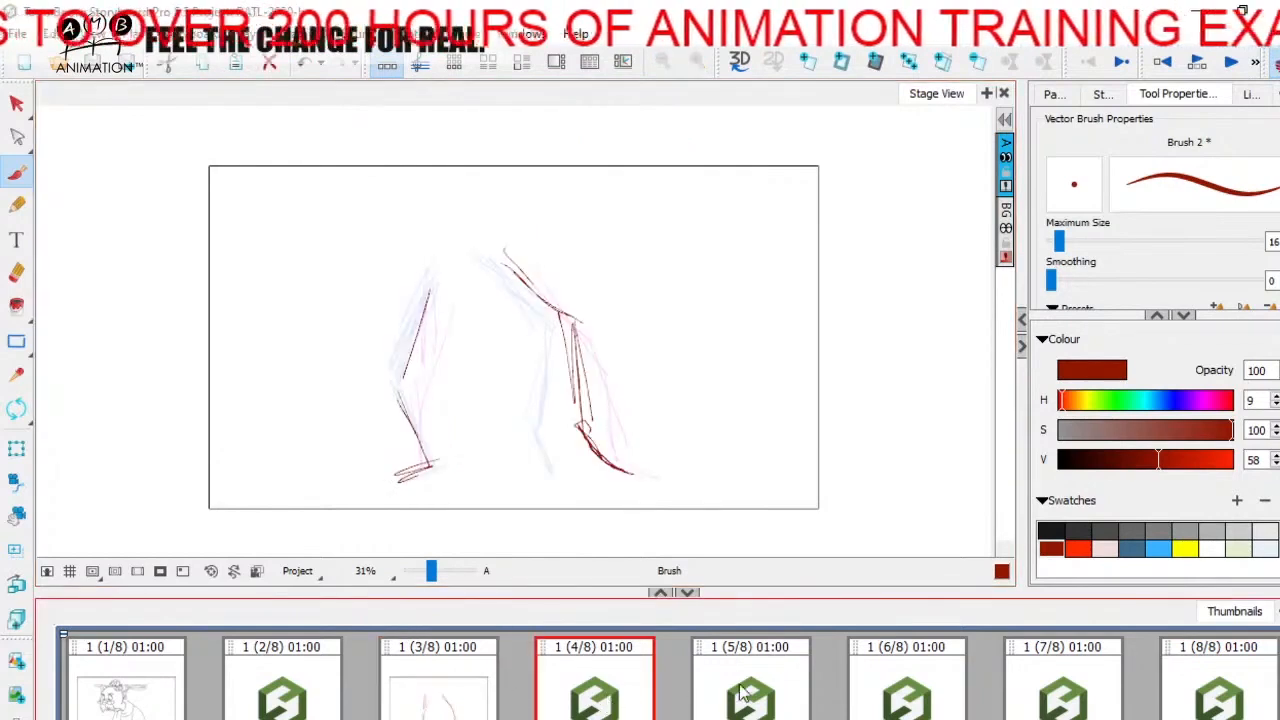
click(748, 688)
click(905, 682)
click(1050, 676)
click(1222, 676)
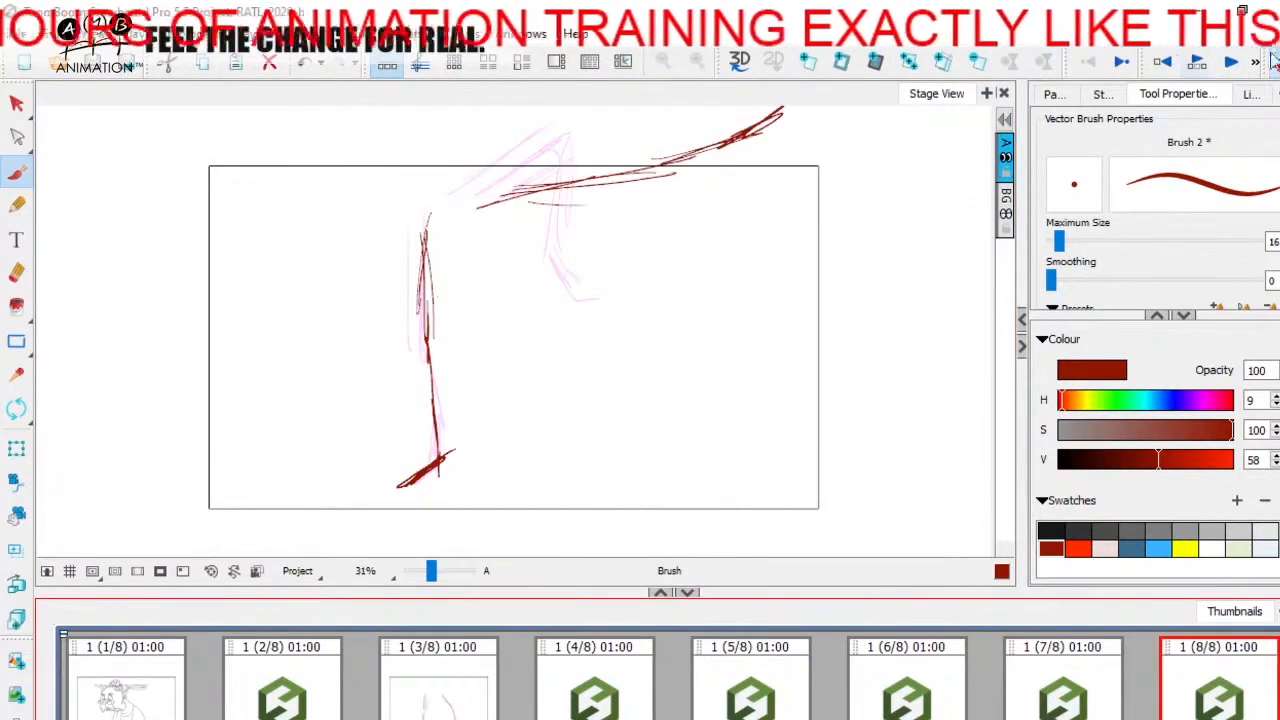
Step: Show the storyboard in the timeline, scrub through the kick scene's panels to check the timing, and save the project
click(434, 65)
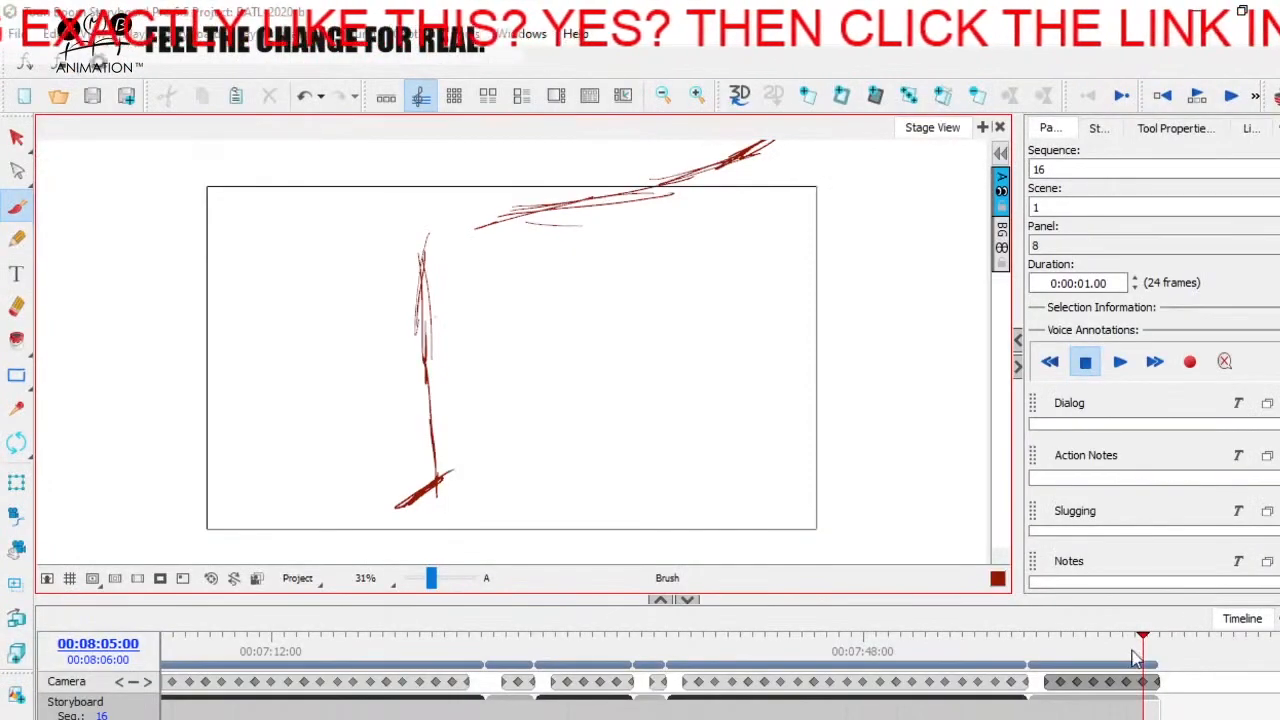
mouse_move(1135, 657)
mouse_down()
mouse_move(1035, 645)
mouse_move(1155, 641)
mouse_move(1038, 643)
mouse_move(1140, 641)
mouse_up()
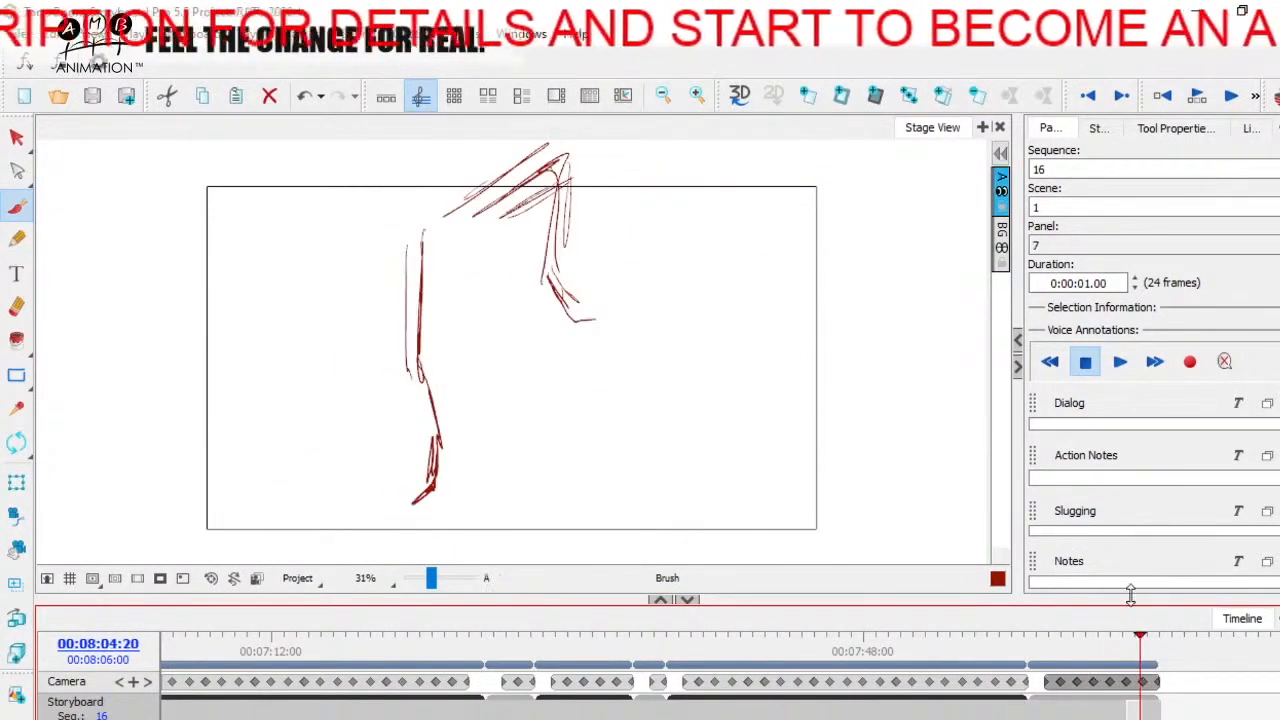
drag(1046, 638, 1131, 641)
key(ctrl+s)
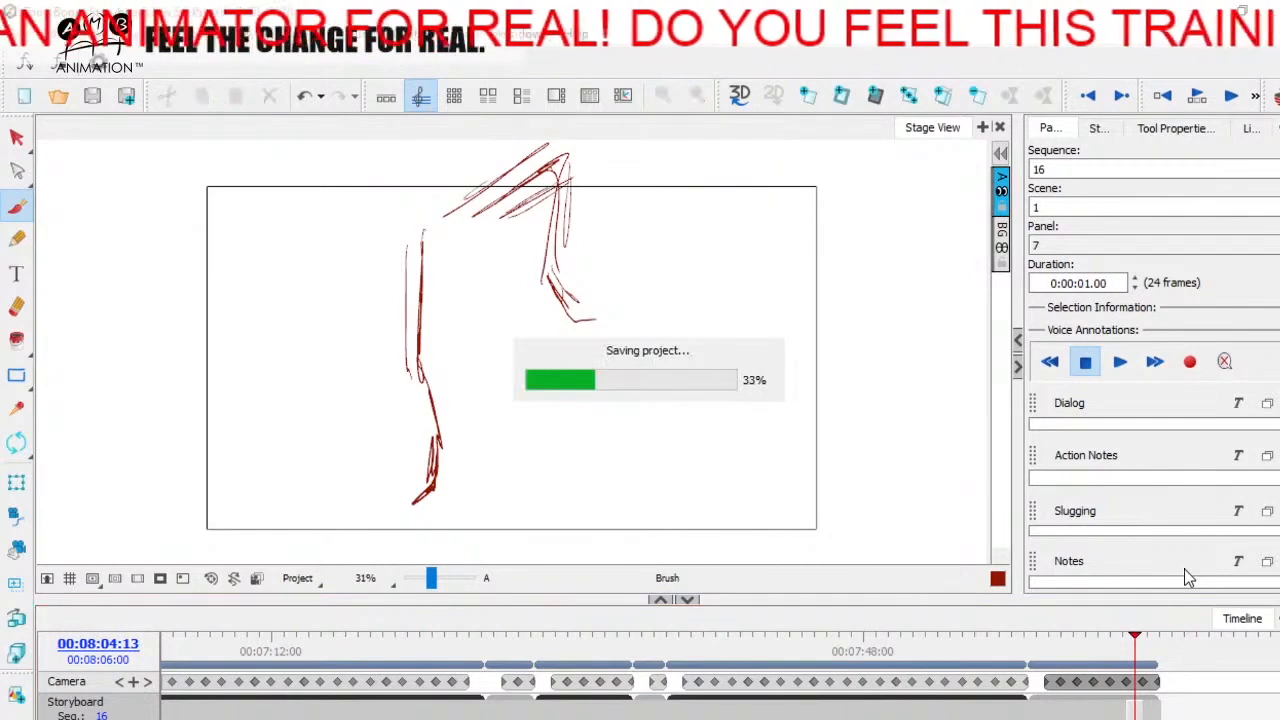
mouse_move(1035, 643)
mouse_down()
mouse_move(1148, 634)
mouse_move(1026, 634)
mouse_move(1151, 634)
mouse_move(1056, 632)
mouse_move(1141, 632)
mouse_move(1086, 632)
mouse_move(1144, 617)
mouse_move(1051, 622)
mouse_move(1065, 632)
mouse_up()
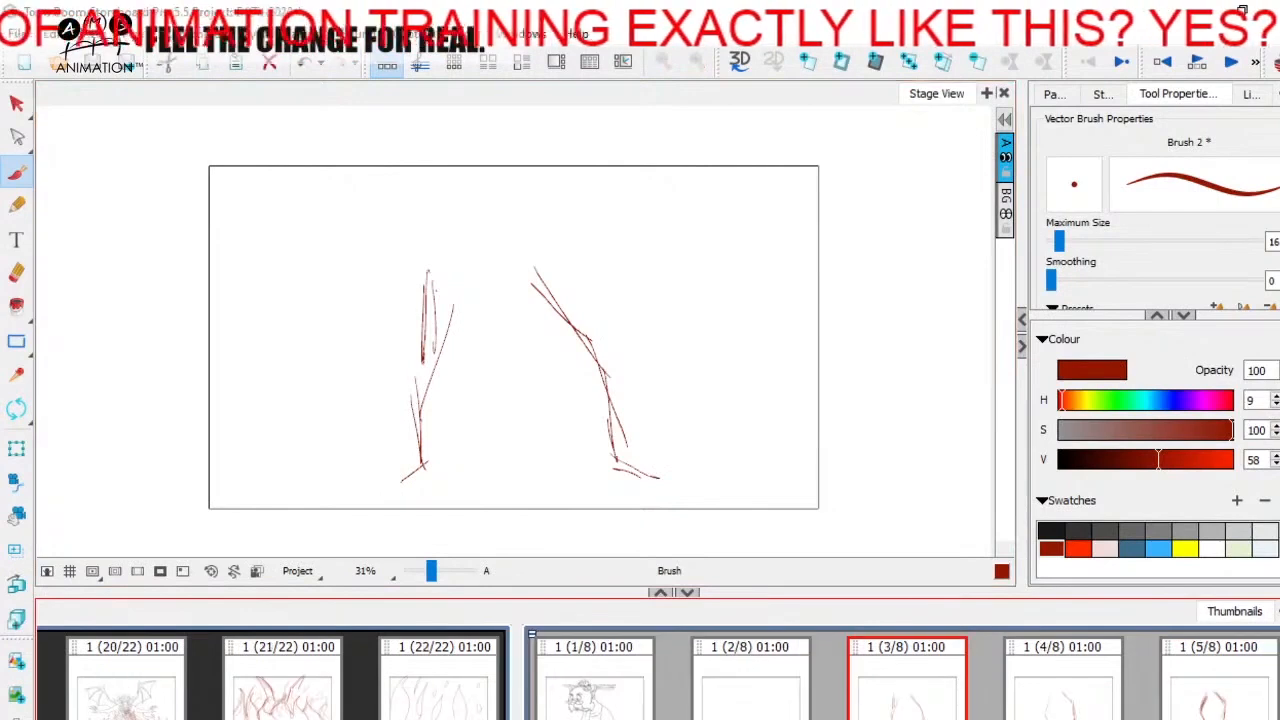
Step: Recolour all leg strokes on panels 3 and 4 with the yellow swatch
click(17, 104)
drag(350, 215, 806, 482)
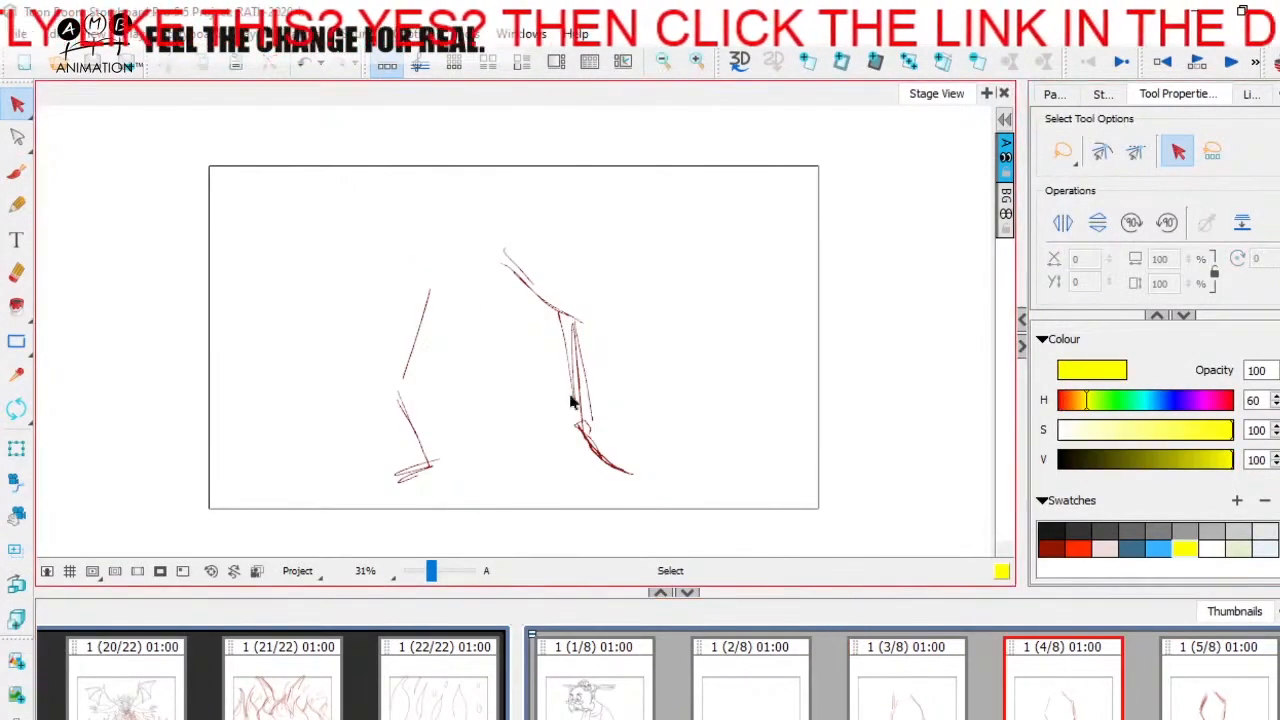
key(ctrl+a)
click(1182, 546)
click(1068, 697)
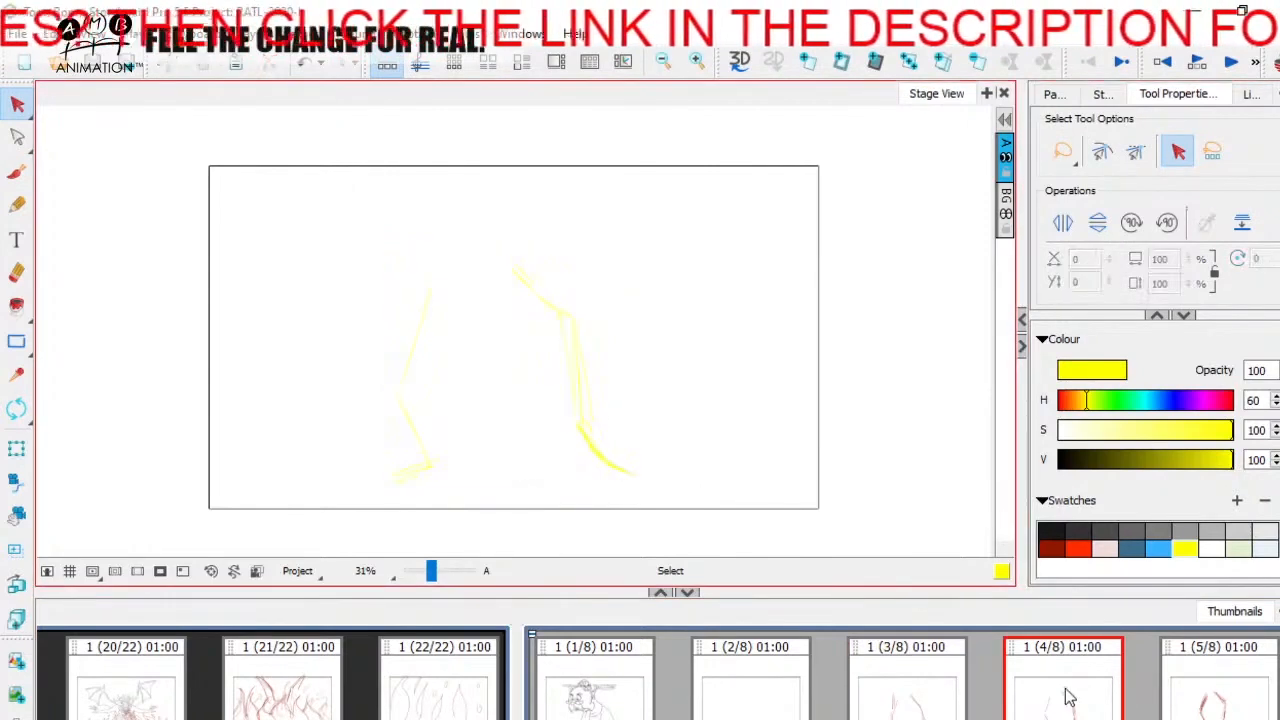
Step: Recolour all leg strokes on panel 5 yellow and deselect them
click(1208, 697)
click(541, 418)
key(ctrl+a)
click(1186, 547)
click(858, 502)
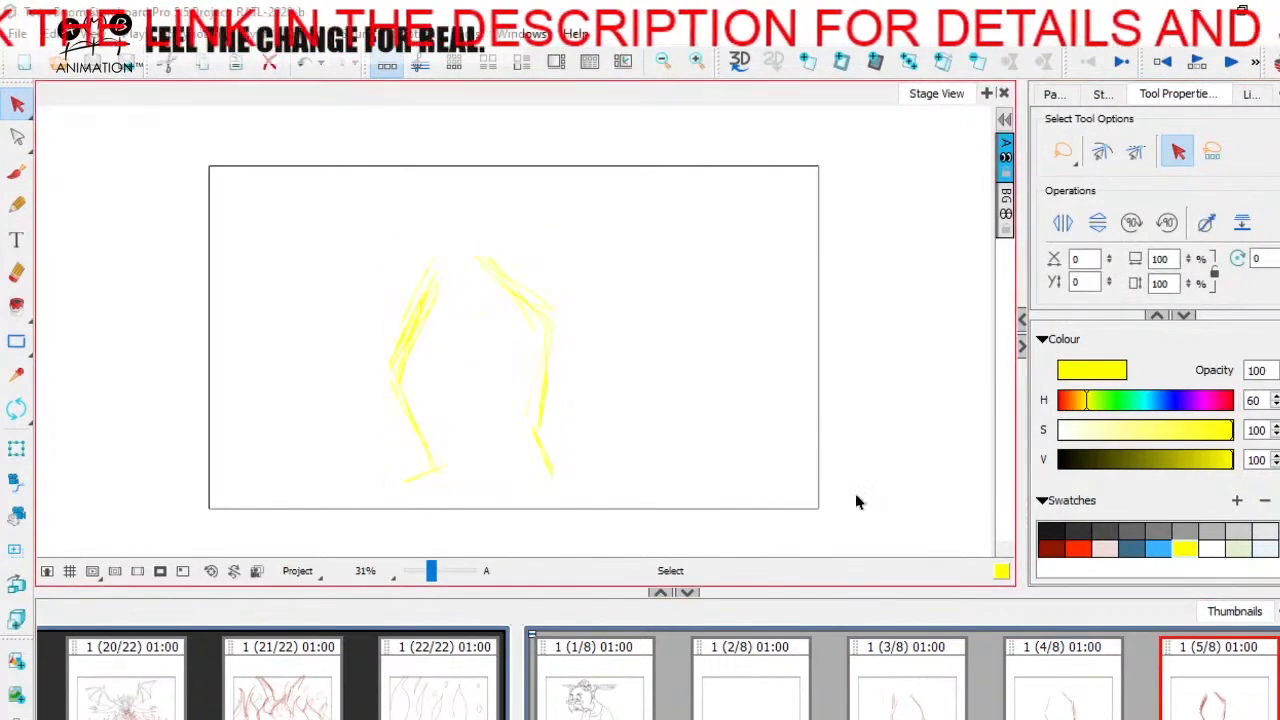
Step: Recolour all leg strokes on panel 6 yellow and deselect them
scroll(1064, 697, down, 2)
click(1064, 697)
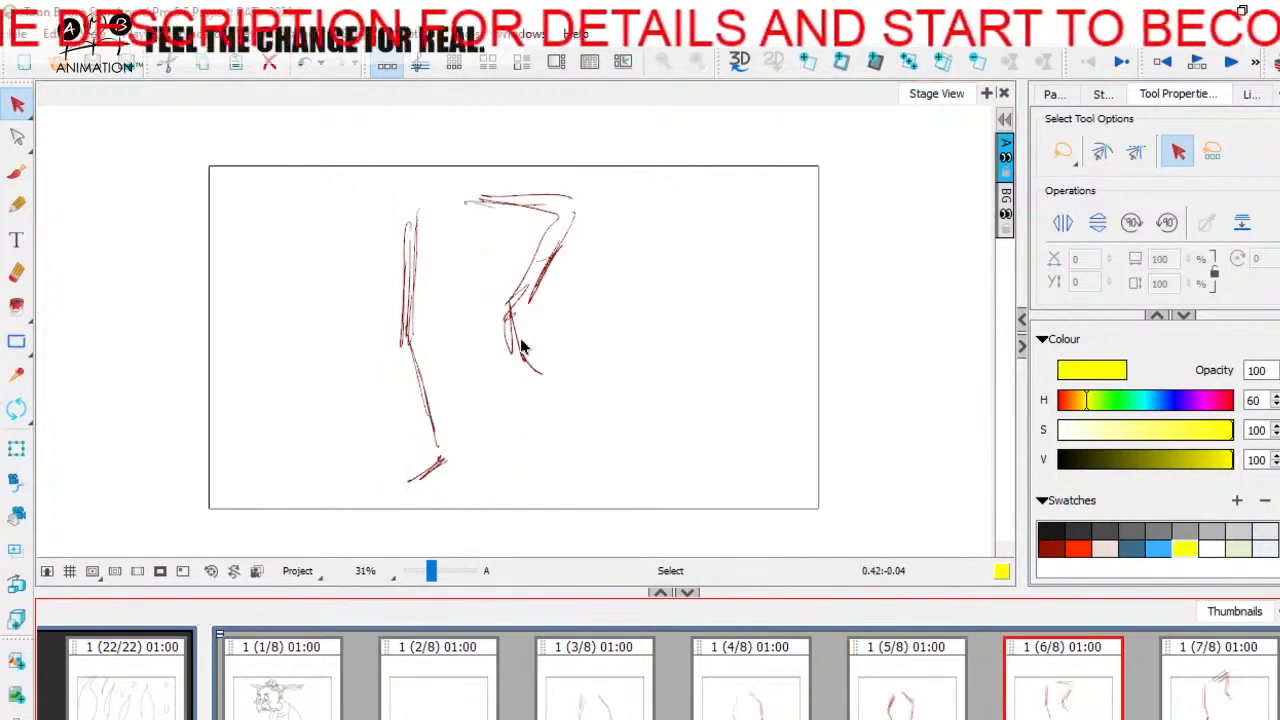
click(522, 348)
key(ctrl+a)
click(1185, 547)
click(858, 479)
Step: Recolour all leg strokes on panel 7 yellow and deselect them
click(1220, 678)
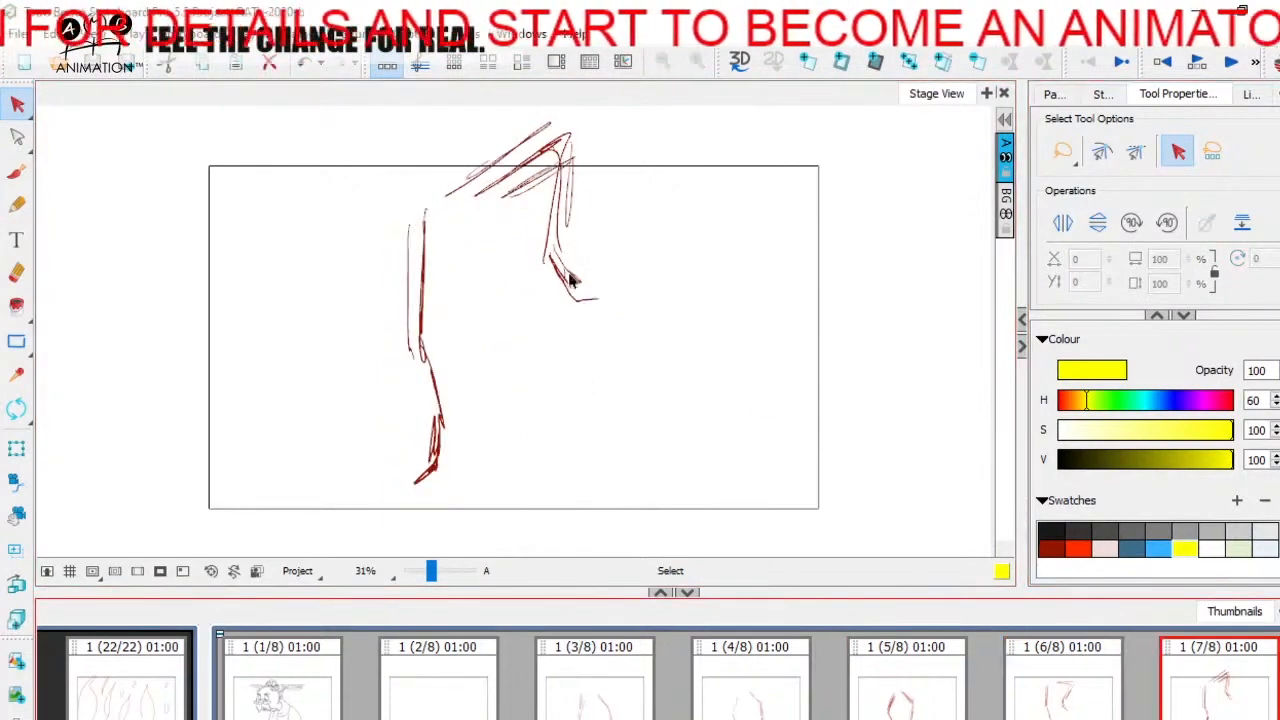
click(570, 280)
key(ctrl+a)
click(1185, 547)
key(Escape)
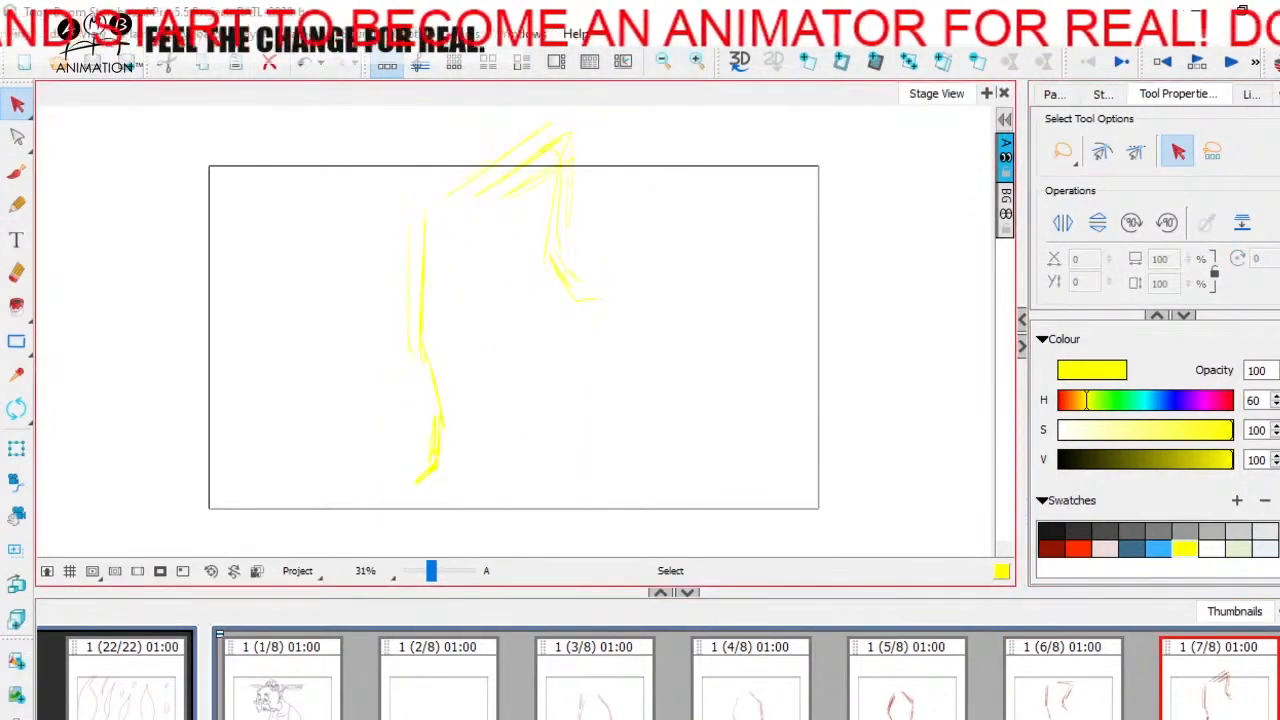
Step: Recolour all leg strokes on panel 8 yellow and deselect them
scroll(1204, 712, down, 1)
click(1201, 708)
click(442, 323)
key(ctrl+a)
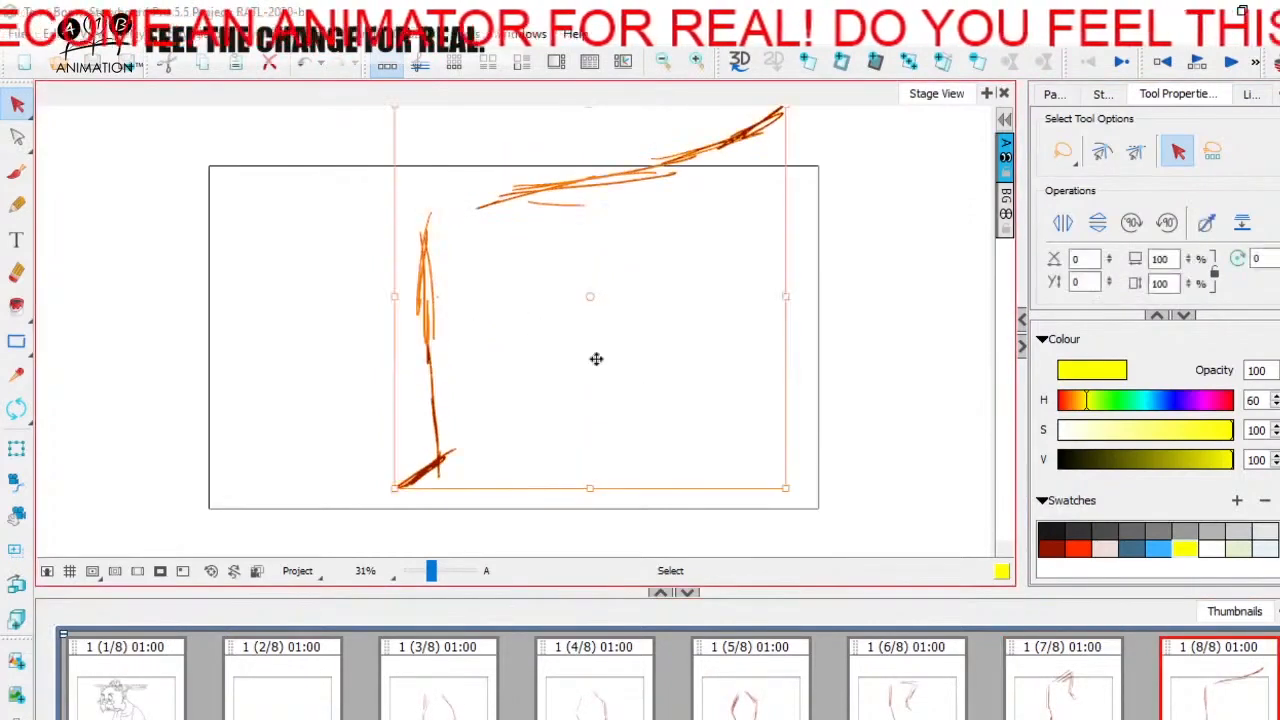
click(1185, 547)
click(802, 459)
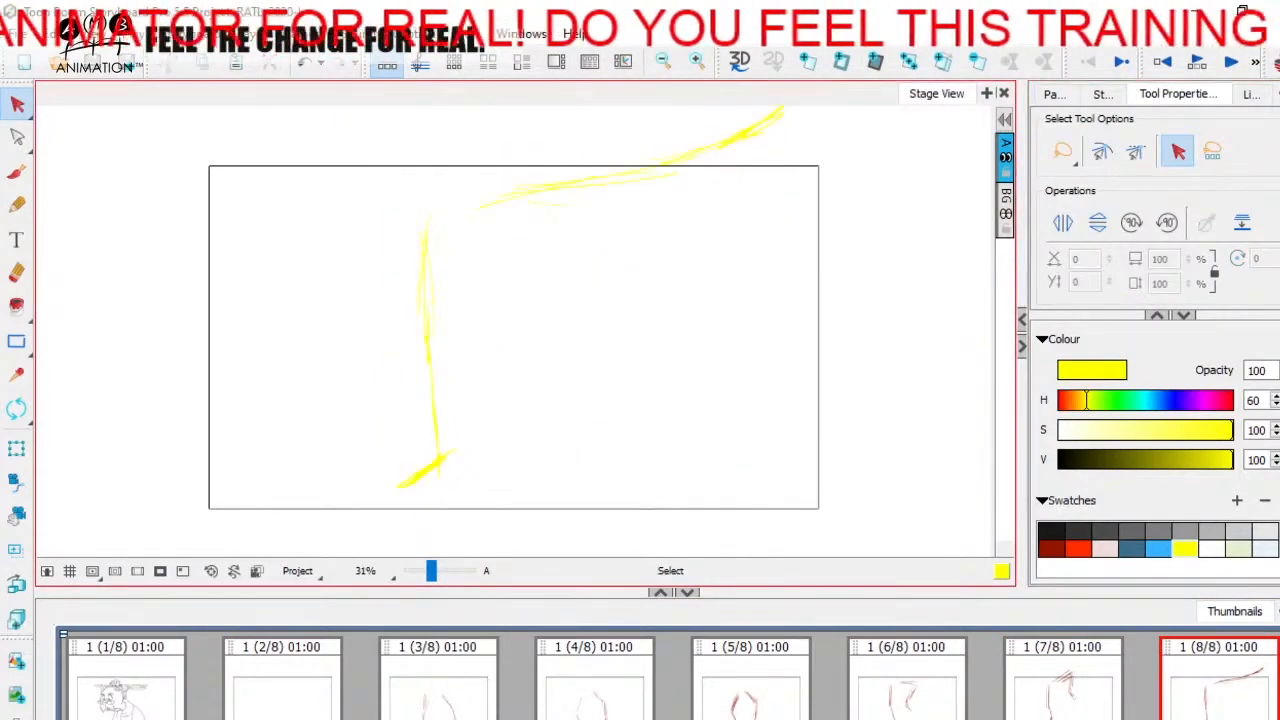
Step: On panel 3, sketch a boxy pelvis with the brush in dark red above the yellow leg guides
click(437, 690)
click(16, 172)
click(1050, 547)
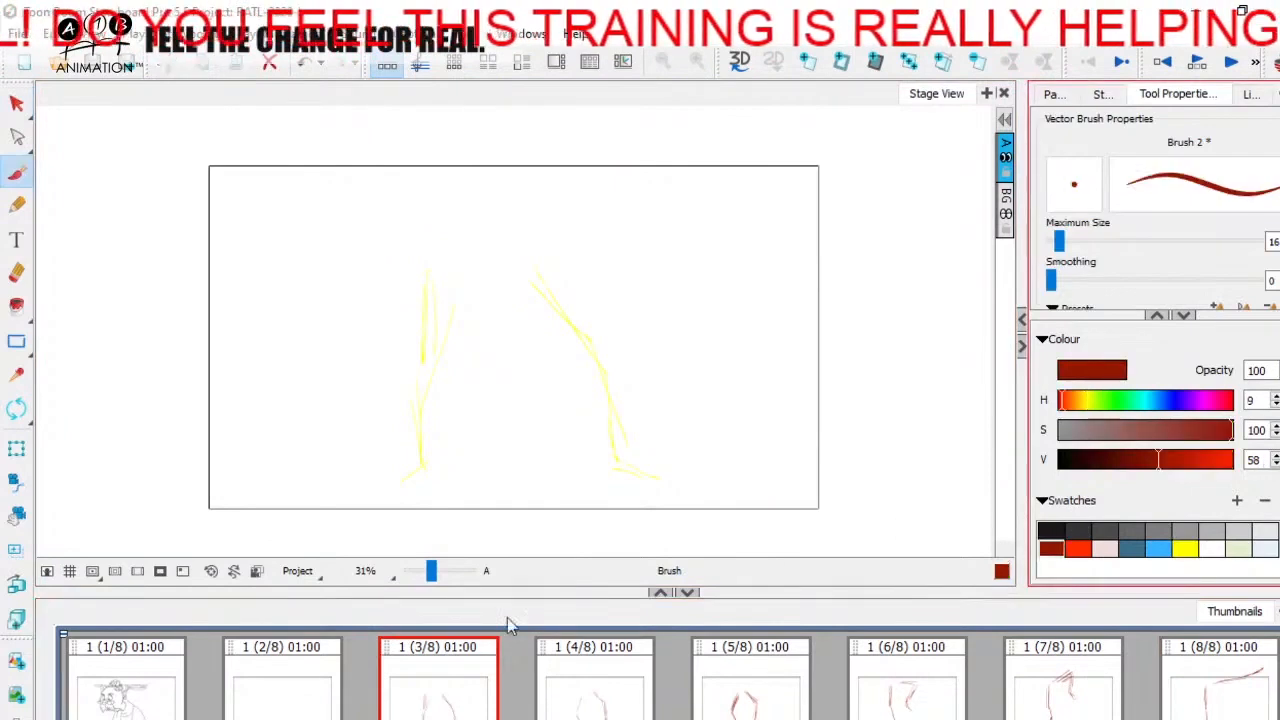
drag(431, 572, 434, 574)
drag(486, 468, 511, 440)
drag(434, 571, 432, 571)
drag(501, 309, 490, 348)
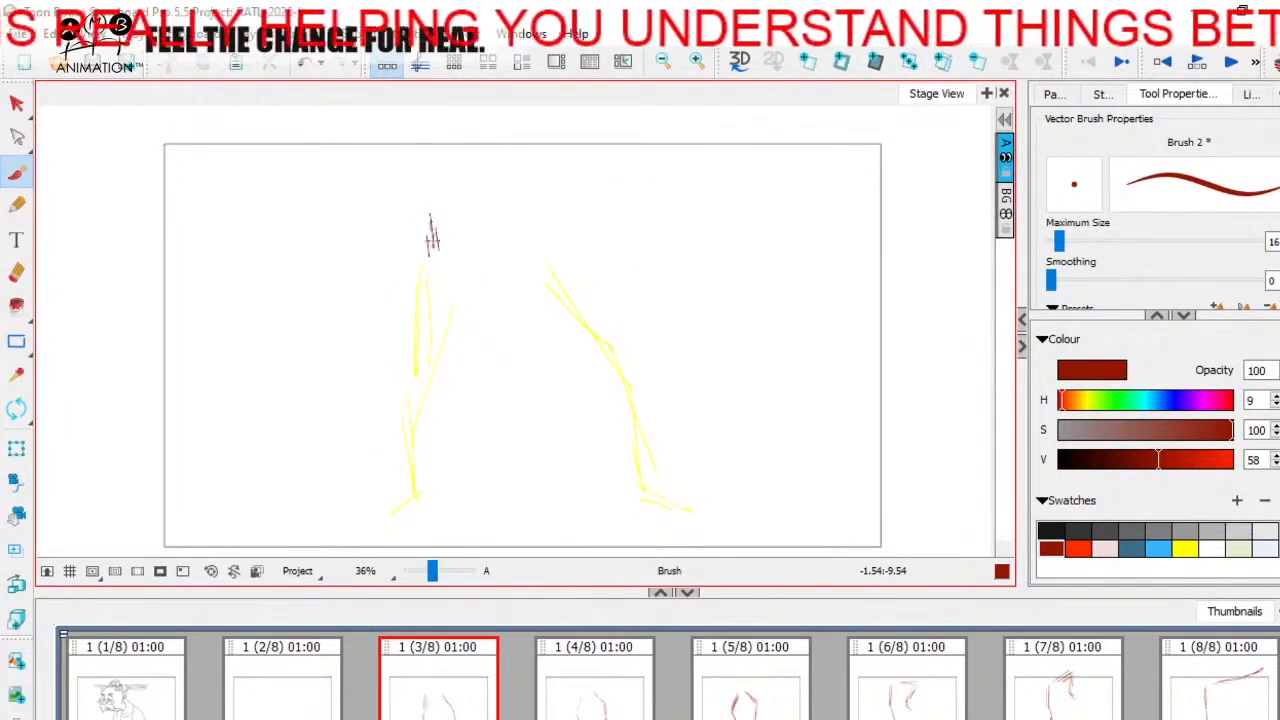
drag(418, 258, 520, 273)
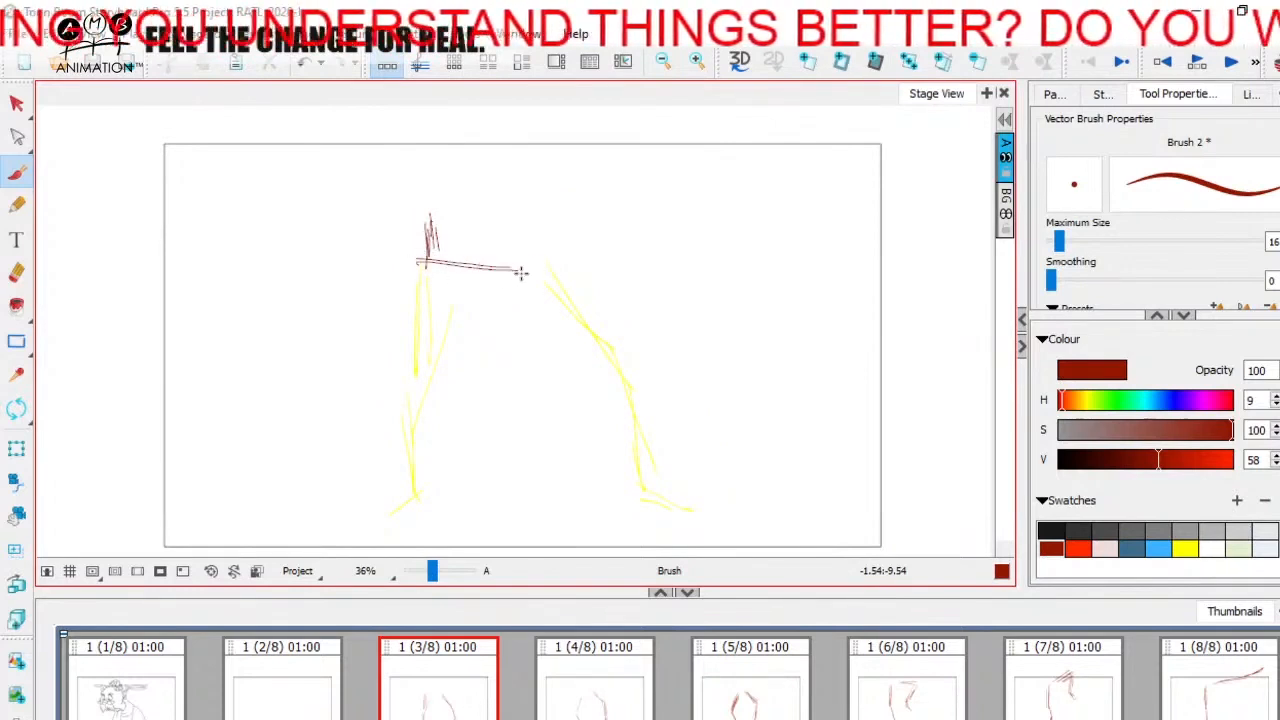
drag(430, 214, 504, 224)
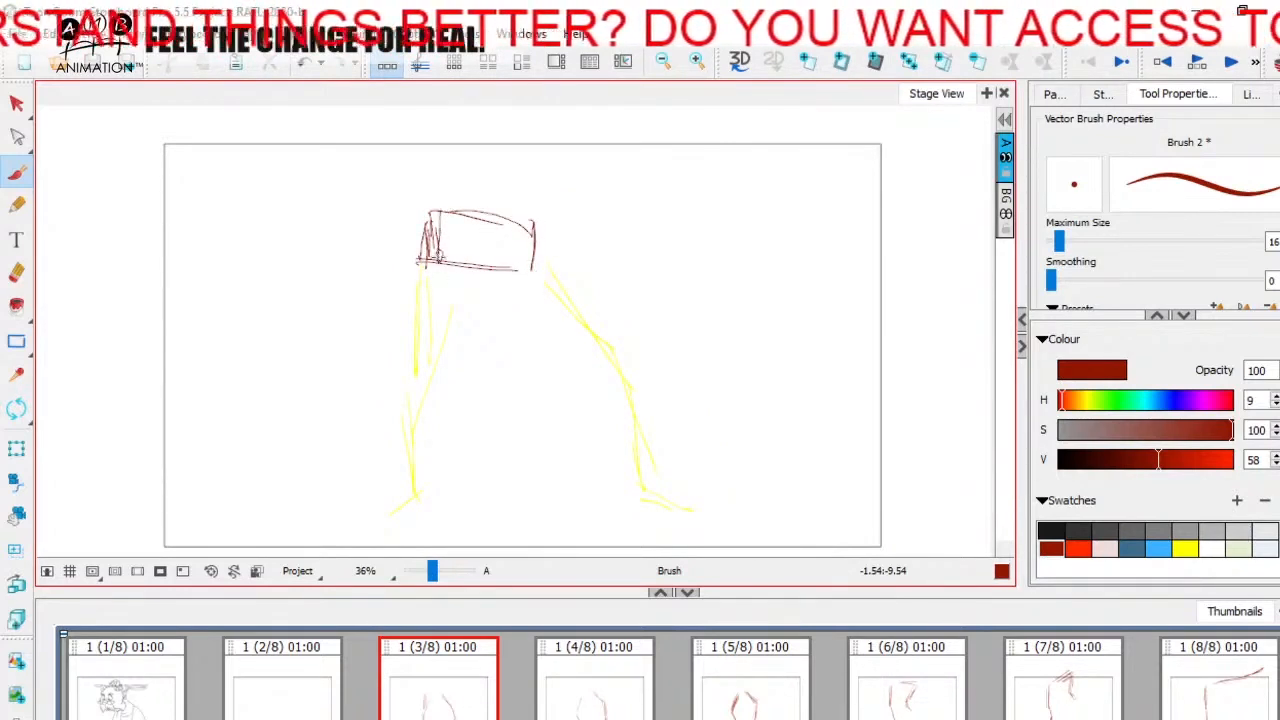
drag(440, 261, 538, 265)
mouse_move(533, 264)
mouse_down()
mouse_move(428, 214)
mouse_move(461, 268)
mouse_move(431, 250)
mouse_up()
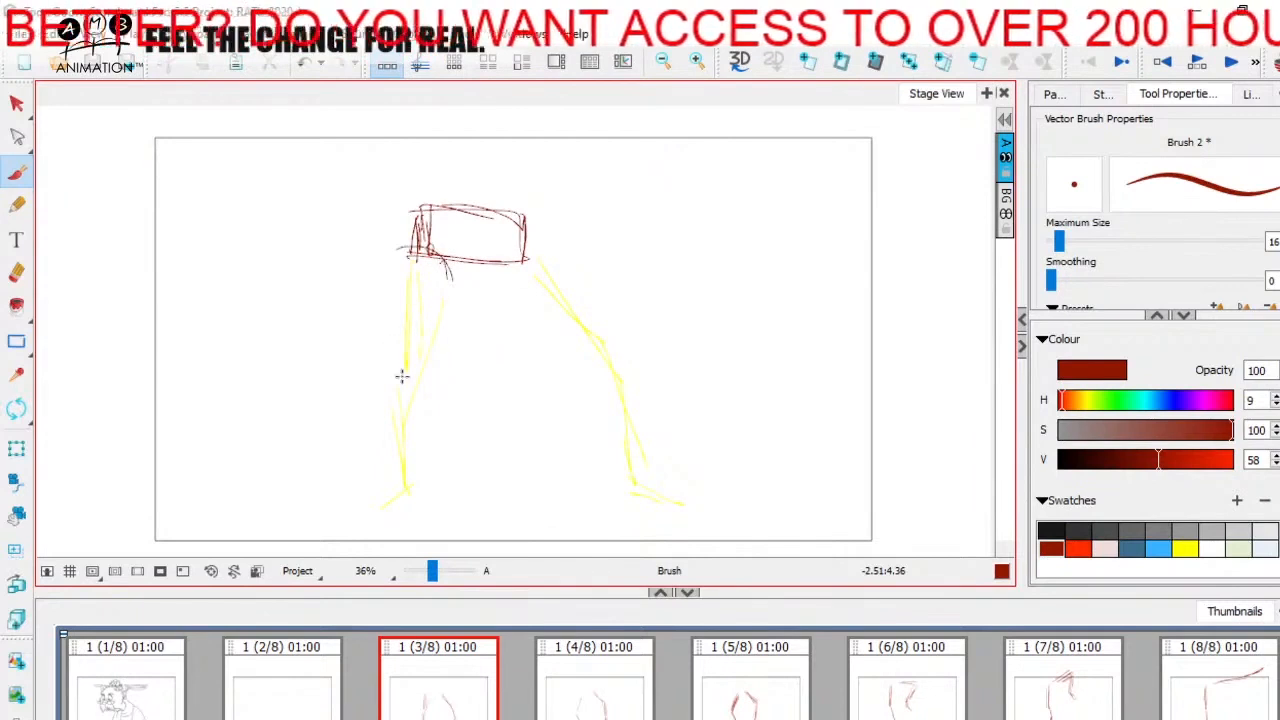
Step: Mark both knees with circles and sketch the full left-hand leg over its yellow guide on panel 3
drag(401, 376, 413, 350)
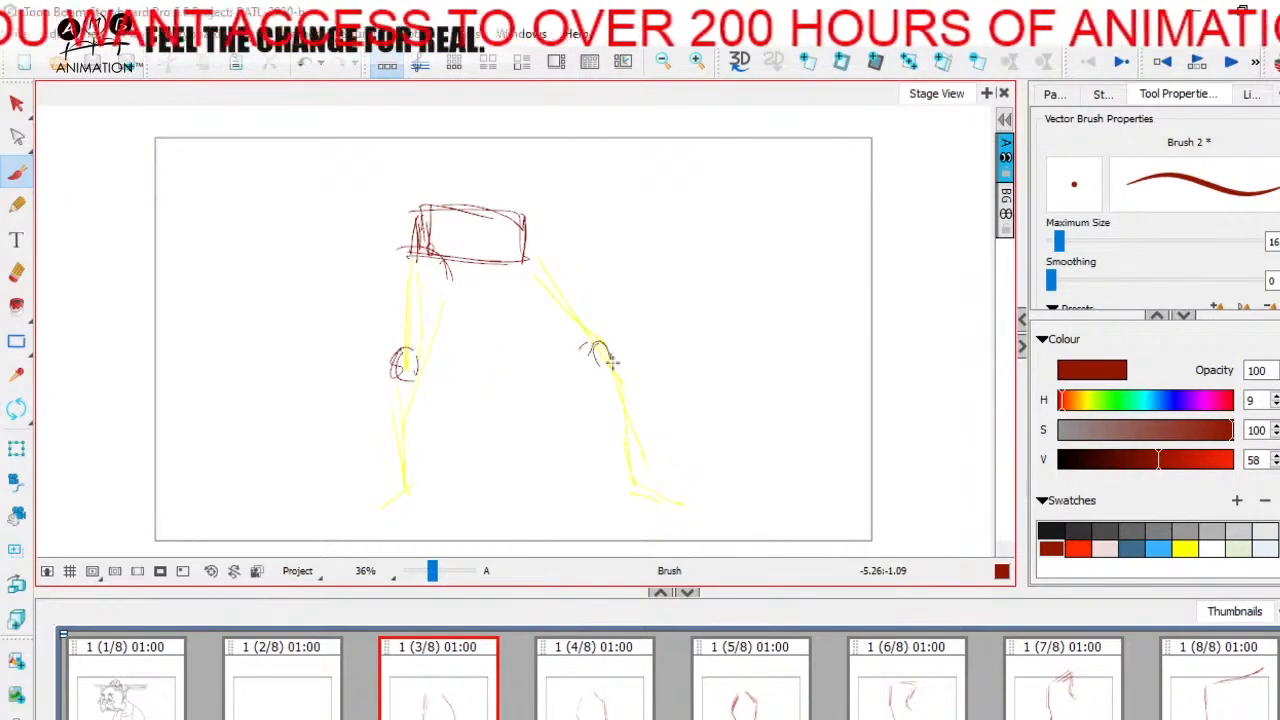
drag(612, 362, 606, 365)
mouse_move(450, 276)
mouse_down()
mouse_move(429, 280)
mouse_move(400, 343)
mouse_move(377, 266)
mouse_move(443, 320)
mouse_move(420, 378)
mouse_up()
mouse_move(434, 395)
mouse_down()
mouse_move(432, 377)
mouse_move(394, 420)
mouse_move(402, 455)
mouse_up()
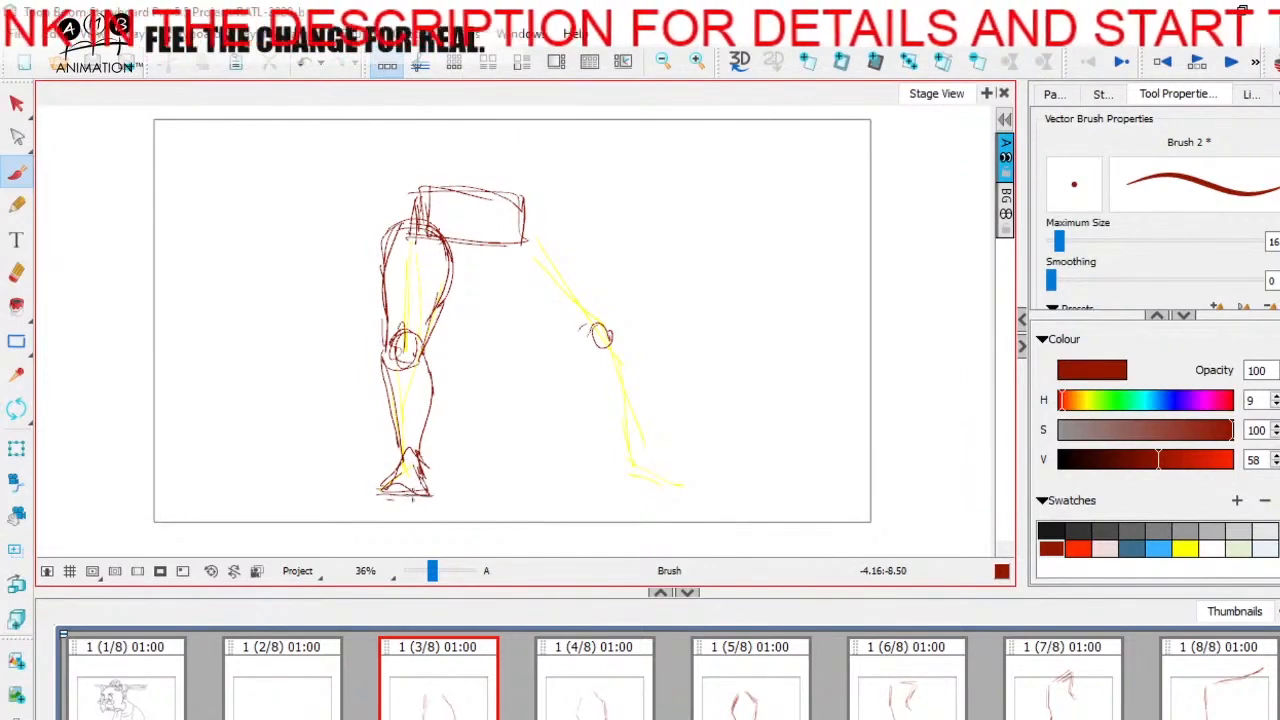
Step: Sketch the outstretched right-hand leg down to its foot on panel 3 and add waist lines above the pelvis
drag(537, 313, 525, 324)
mouse_move(437, 267)
mouse_down()
mouse_move(514, 228)
mouse_move(574, 303)
mouse_up()
drag(515, 229, 580, 327)
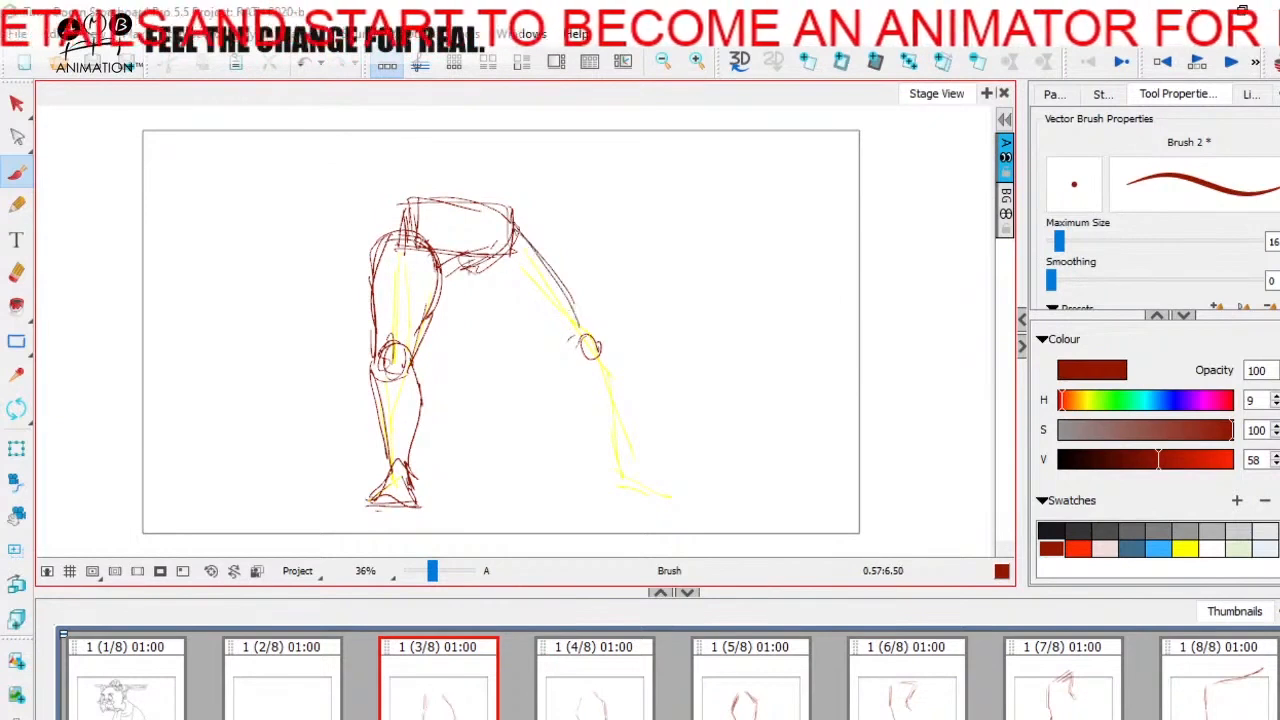
mouse_move(468, 264)
mouse_down()
mouse_move(569, 366)
mouse_move(621, 450)
mouse_up()
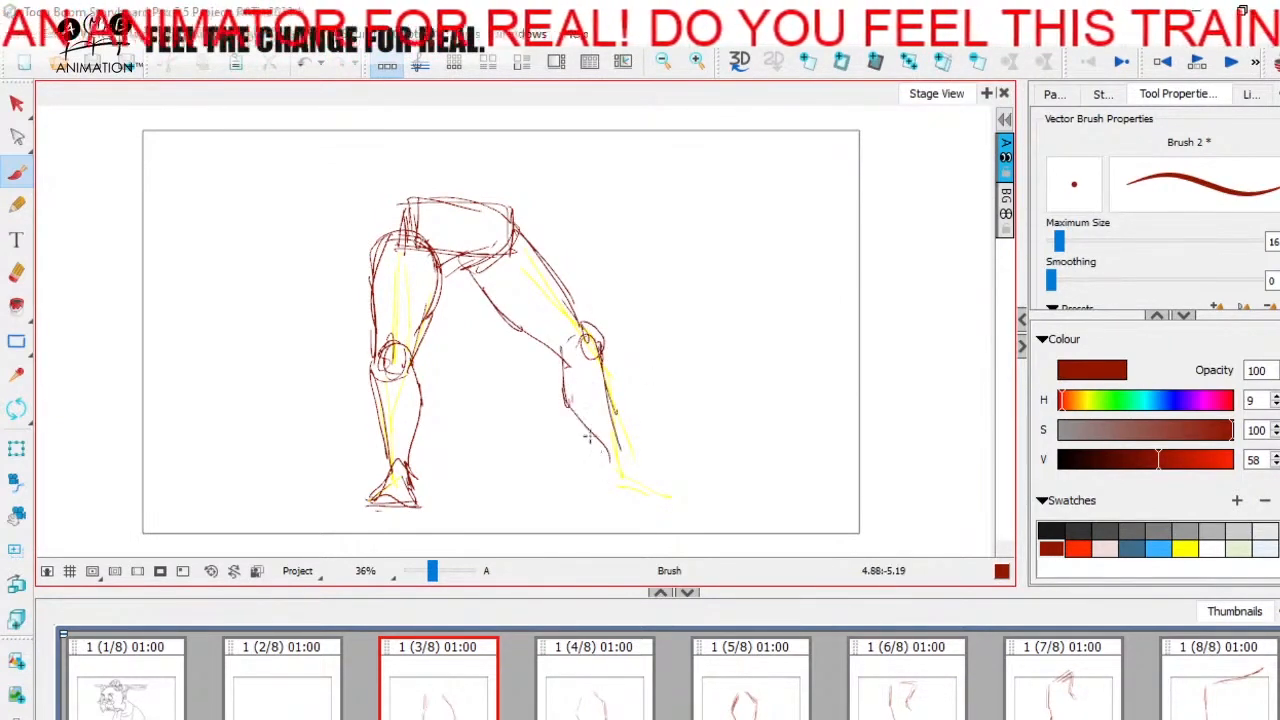
mouse_move(485, 294)
mouse_down()
mouse_move(566, 355)
mouse_move(576, 399)
mouse_move(629, 402)
mouse_up()
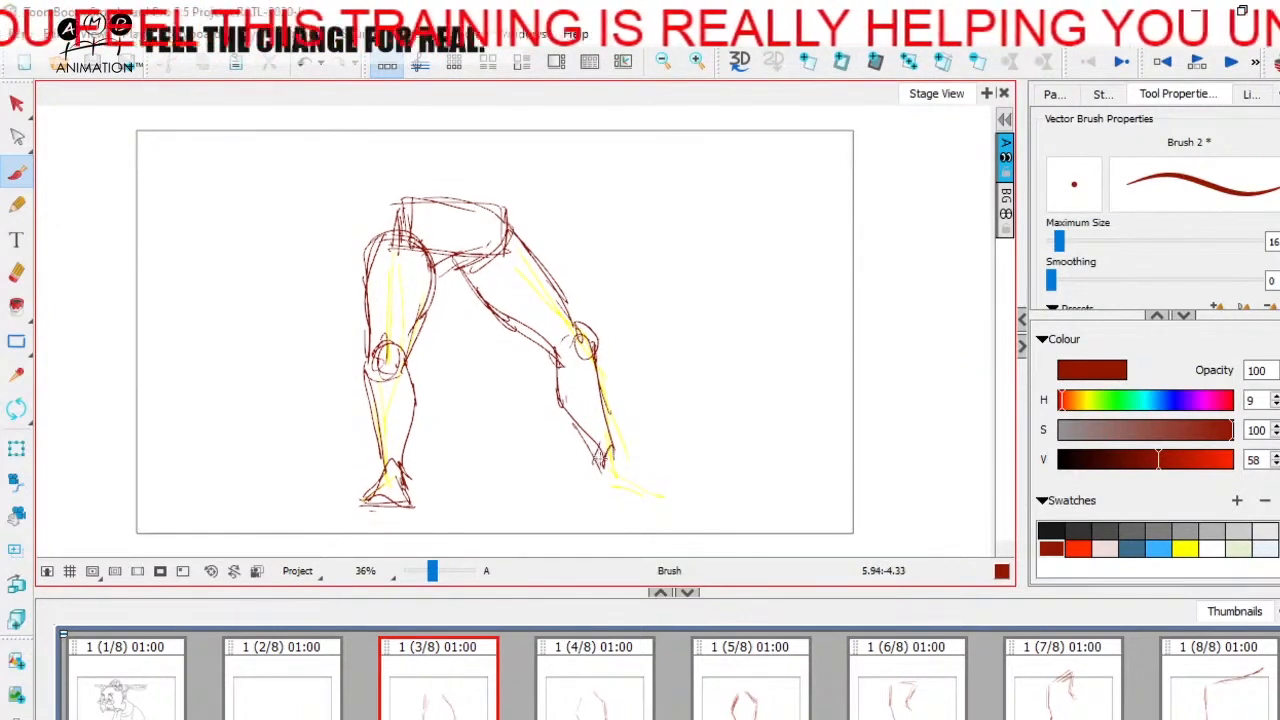
mouse_move(592, 462)
mouse_down()
mouse_move(577, 466)
mouse_move(655, 497)
mouse_move(694, 491)
mouse_up()
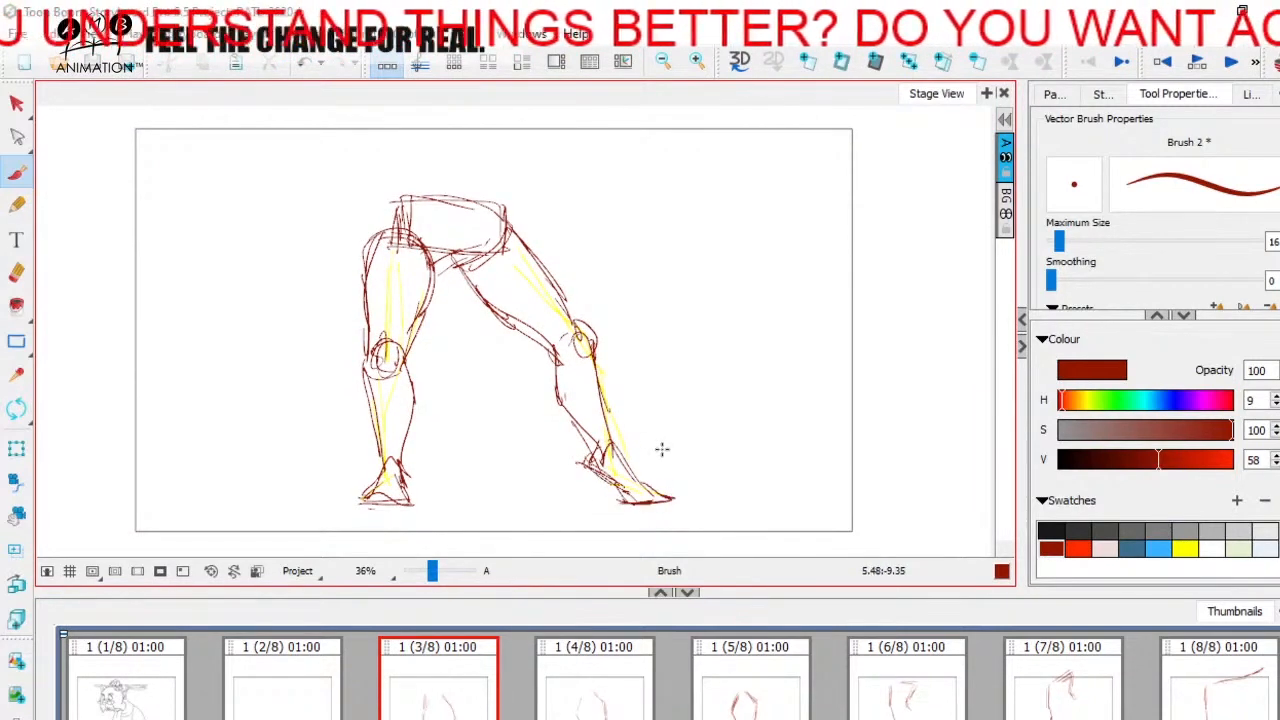
drag(386, 193, 381, 221)
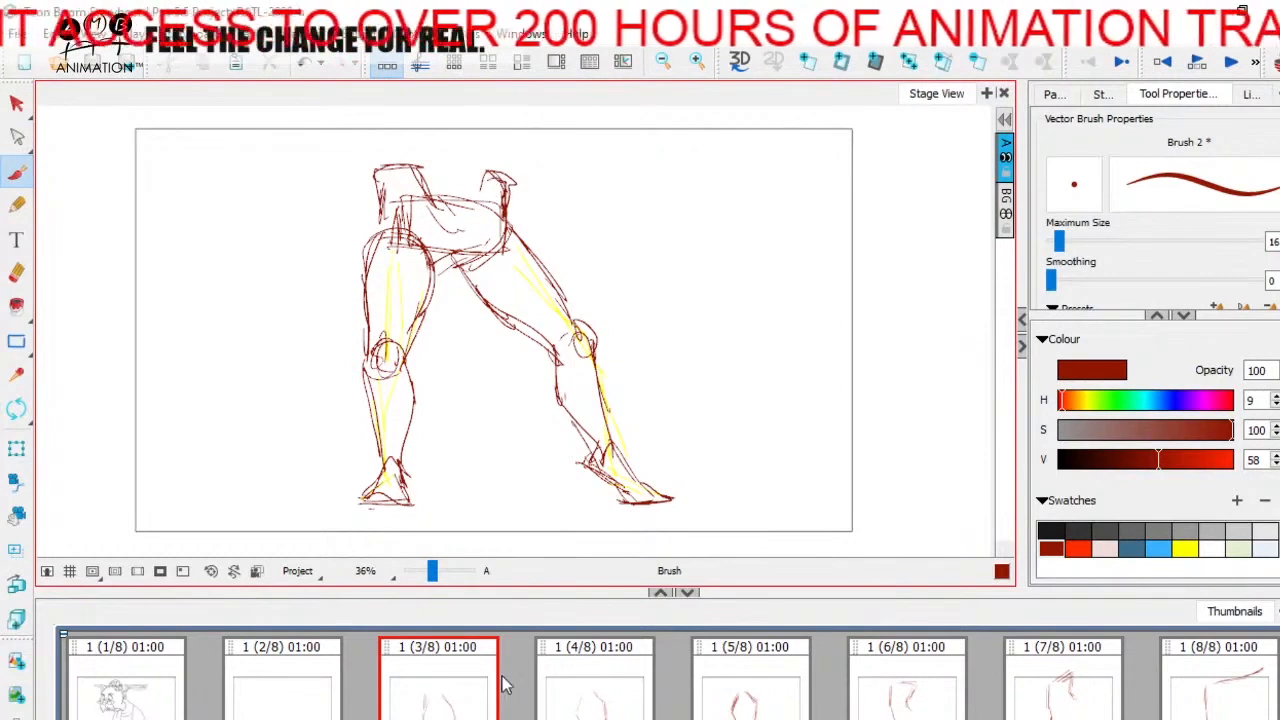
Step: On panel 4, turn on onion skin and set it to show no next panels
click(576, 682)
click(435, 671)
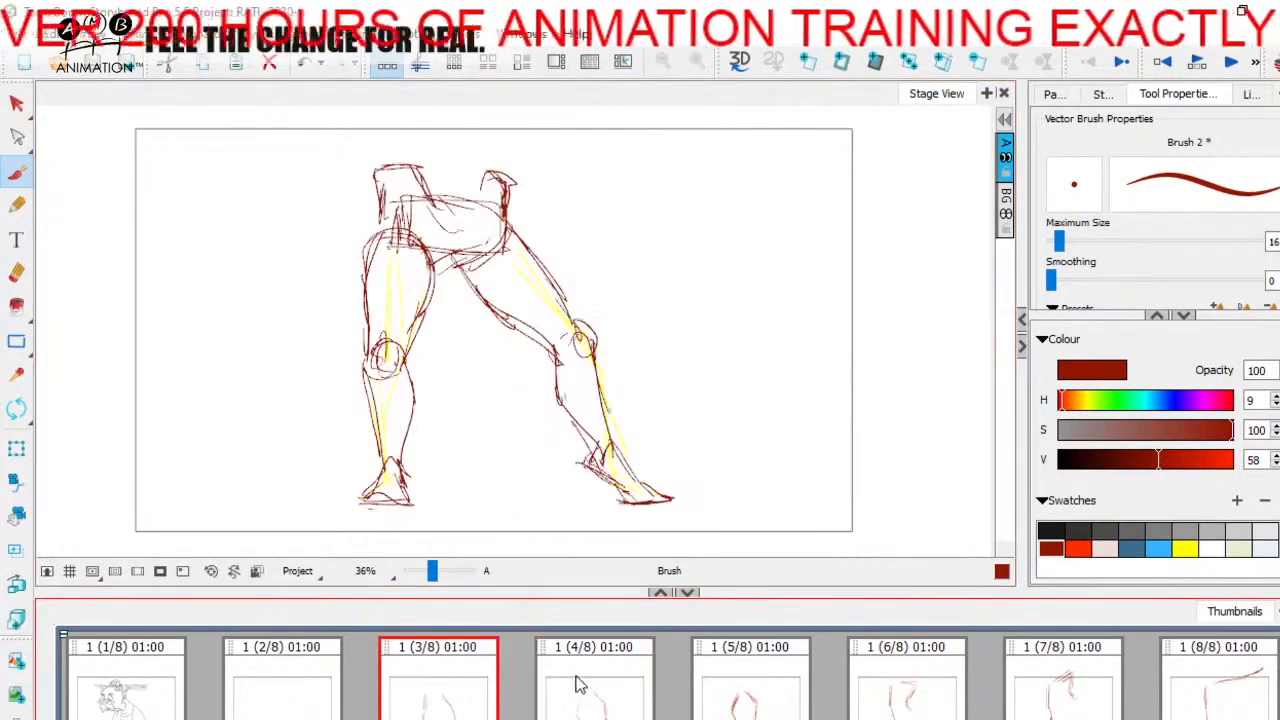
click(577, 677)
click(1274, 64)
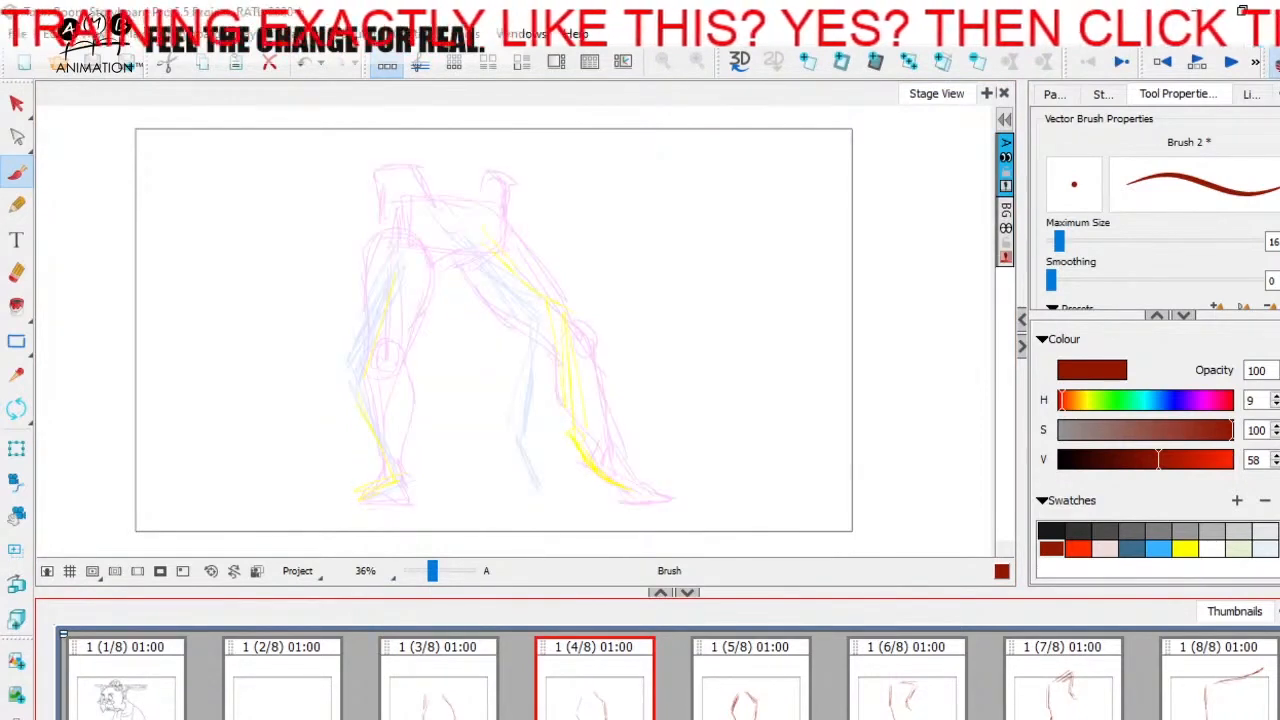
click(1253, 63)
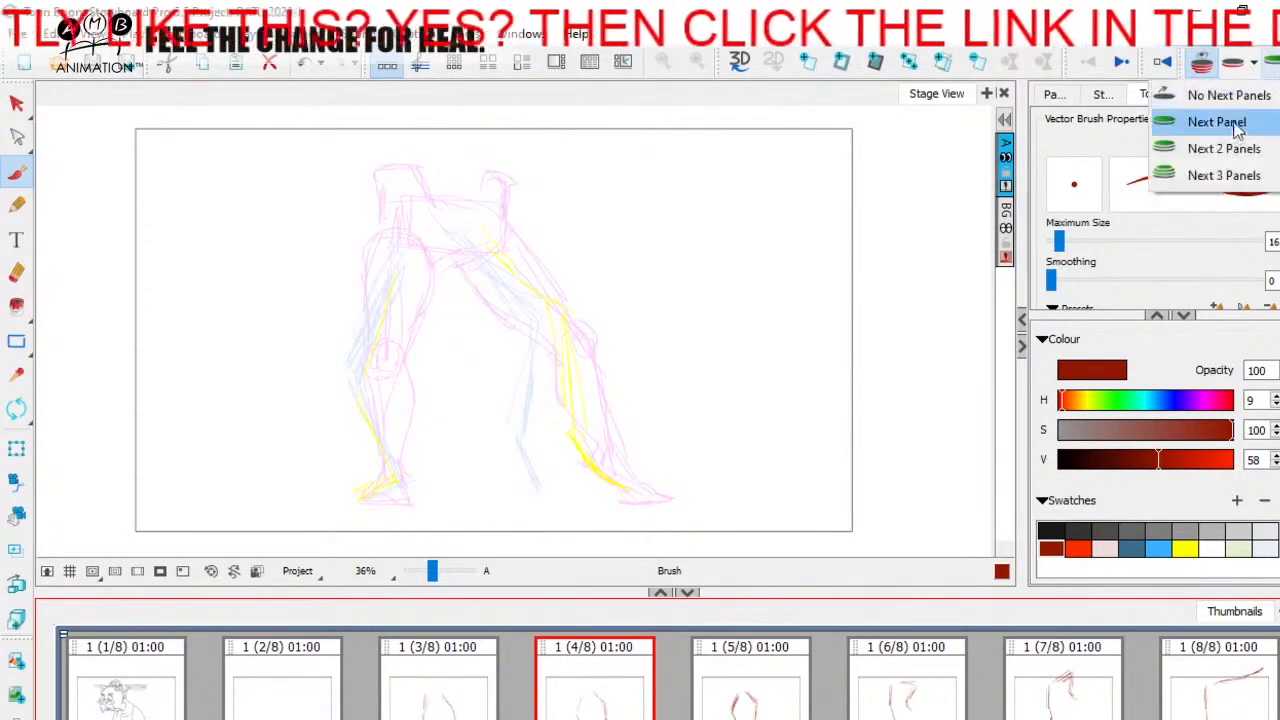
click(1226, 95)
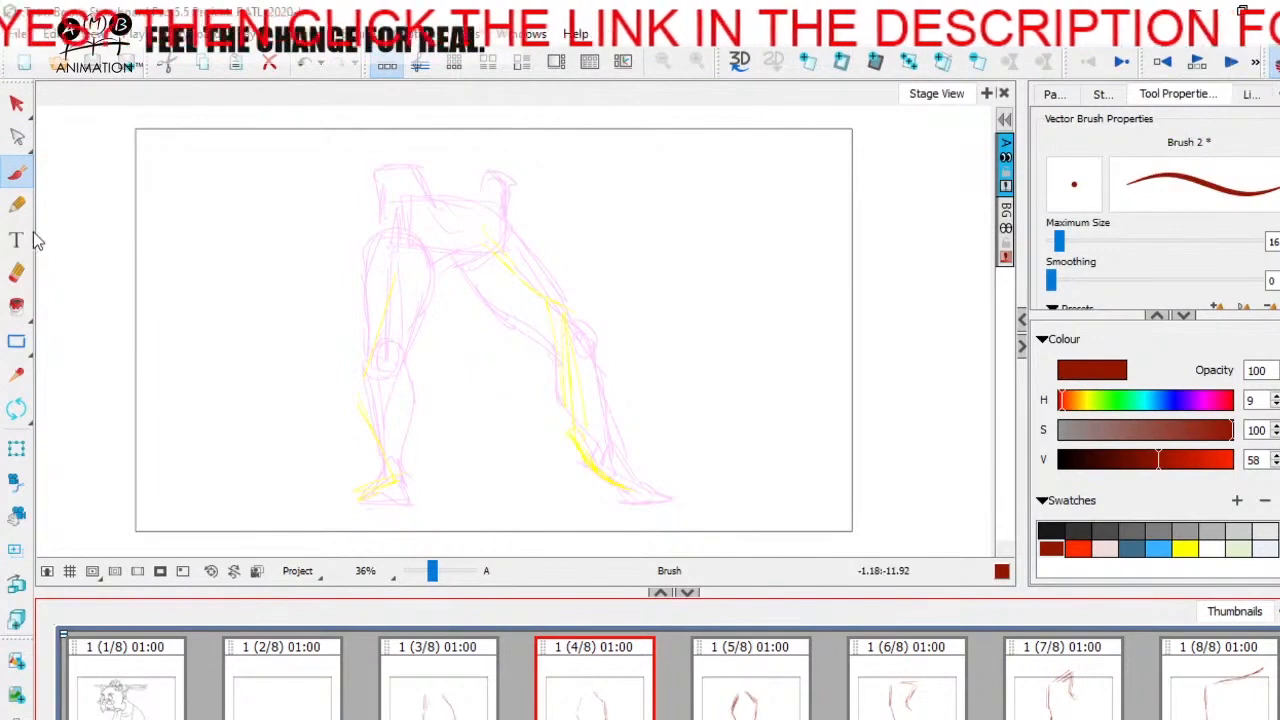
Step: Sketch the pelvis and waist in dark red on panel 4, comparing with the pose on panel 3
key(Left)
key(Right)
key(Left)
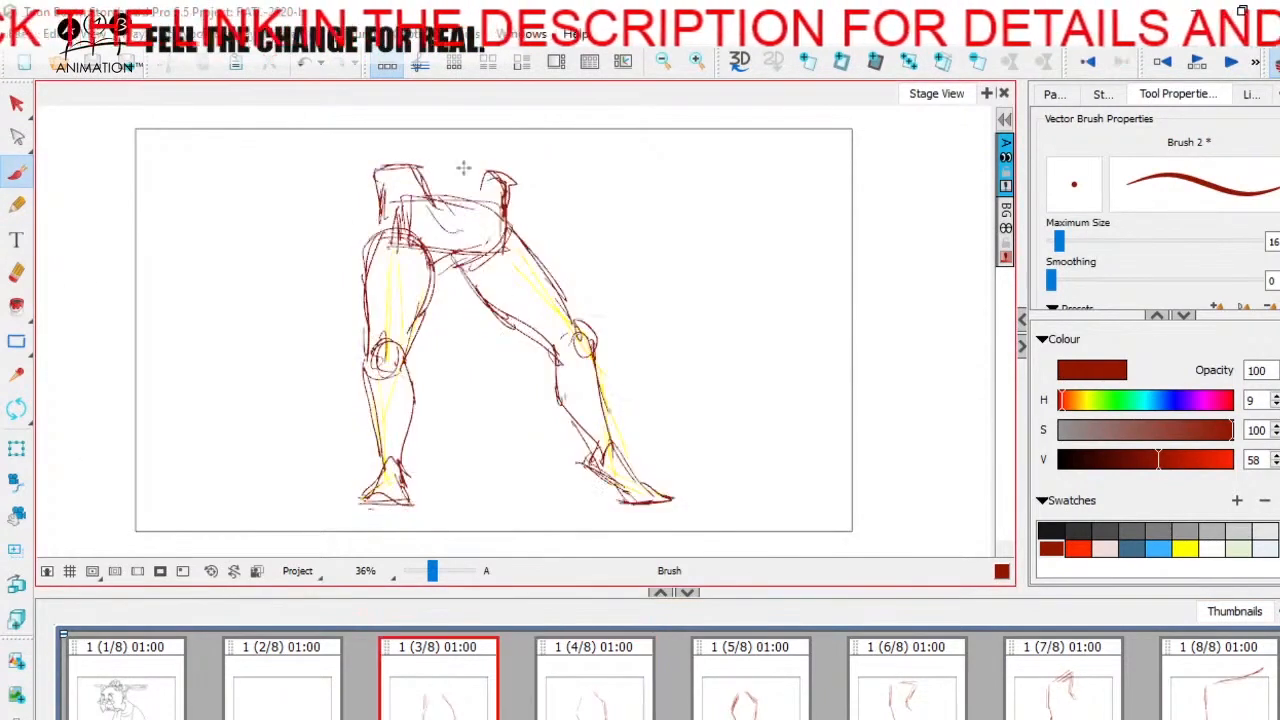
key(Right)
mouse_move(414, 199)
mouse_down()
mouse_move(408, 252)
mouse_move(470, 262)
mouse_up()
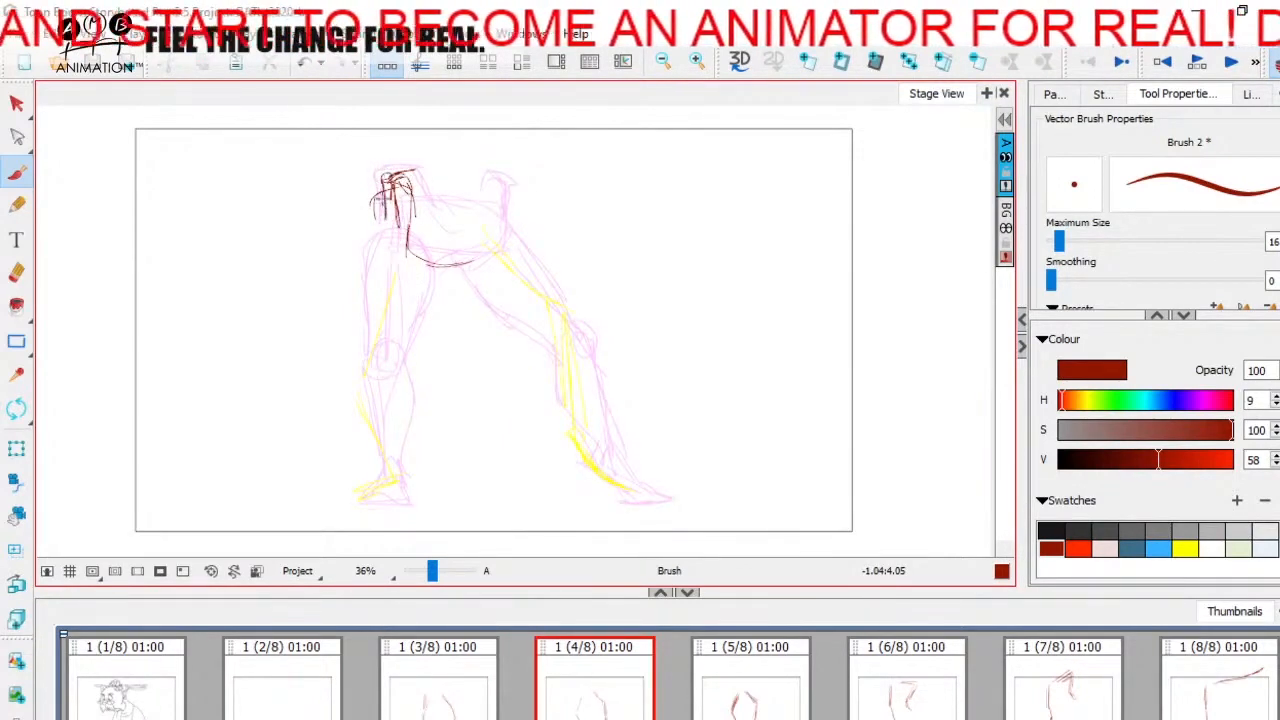
drag(396, 176, 404, 228)
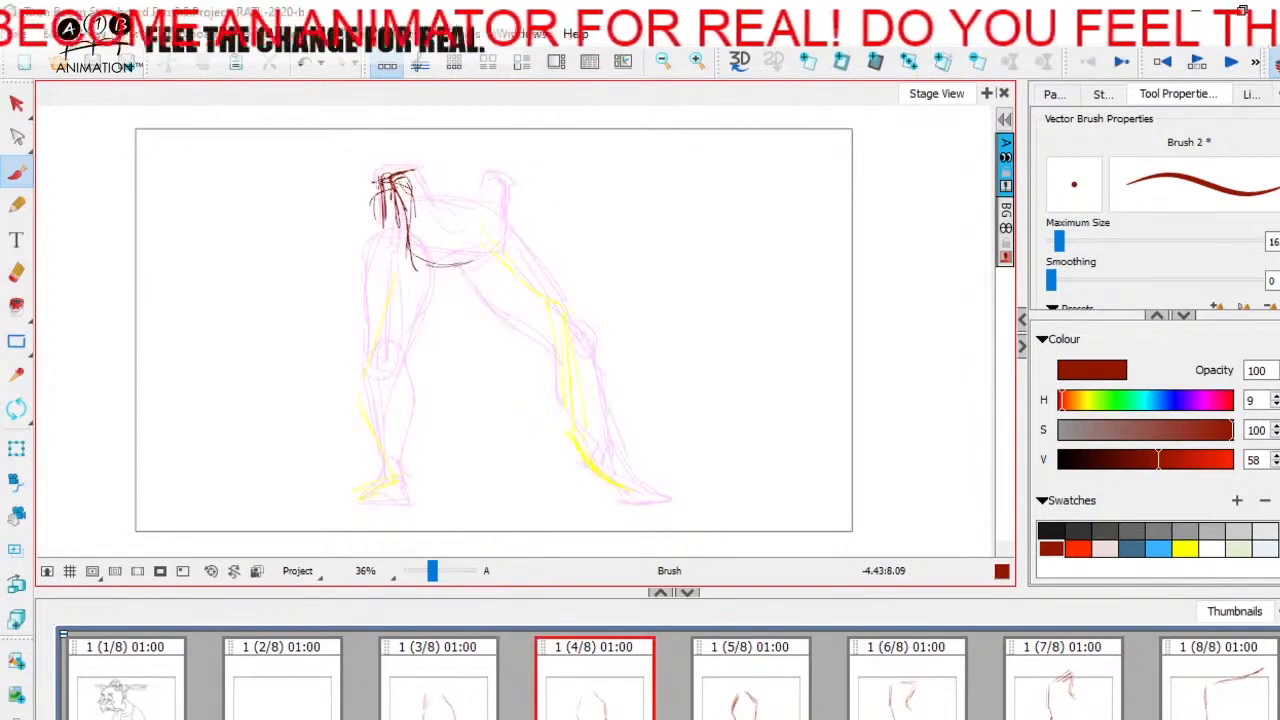
drag(424, 194, 463, 206)
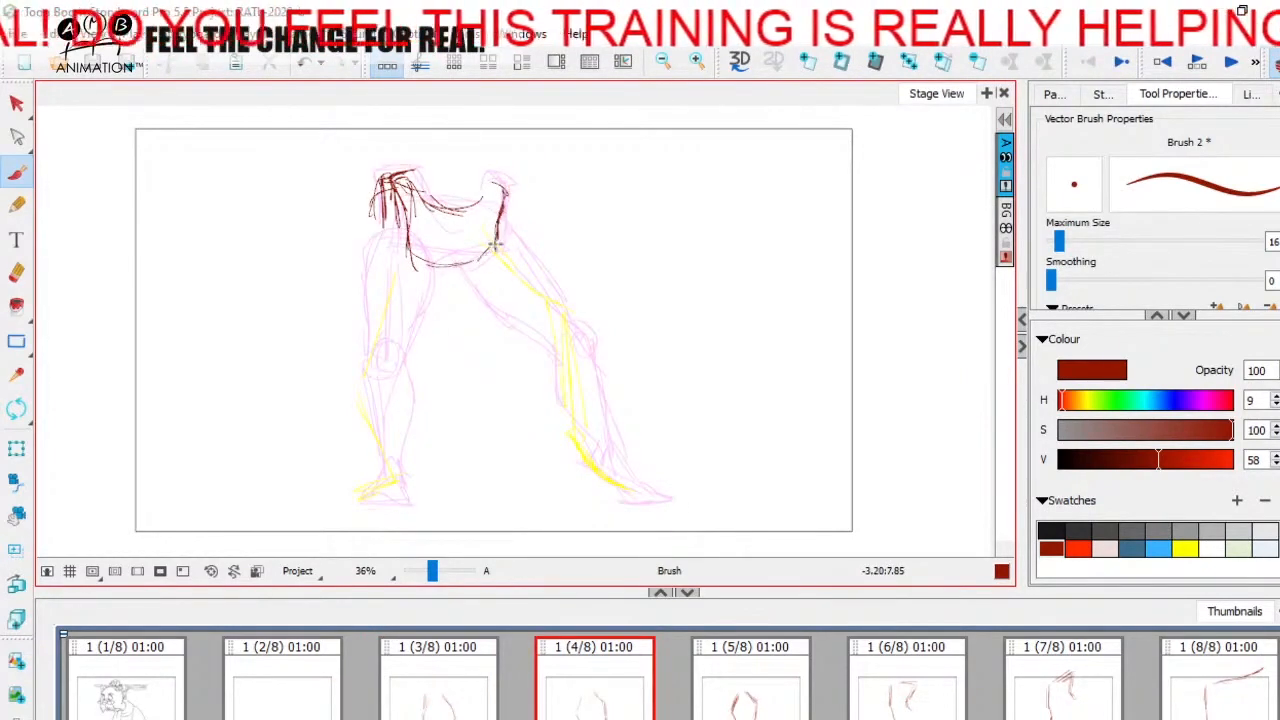
drag(461, 268, 470, 267)
key(Left)
key(Right)
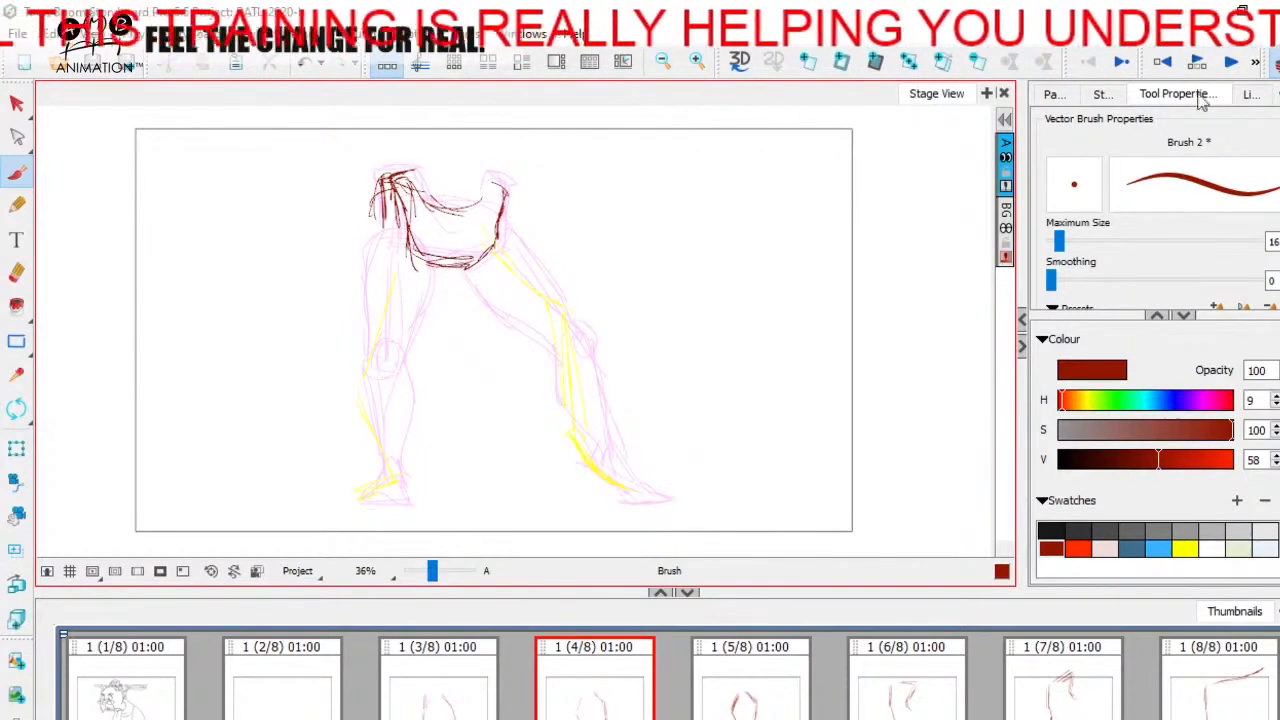
Step: Hide the onion skin and compare the pelvis drawings on panels 3 and 4
click(1275, 63)
key(Left)
key(Right)
key(Left)
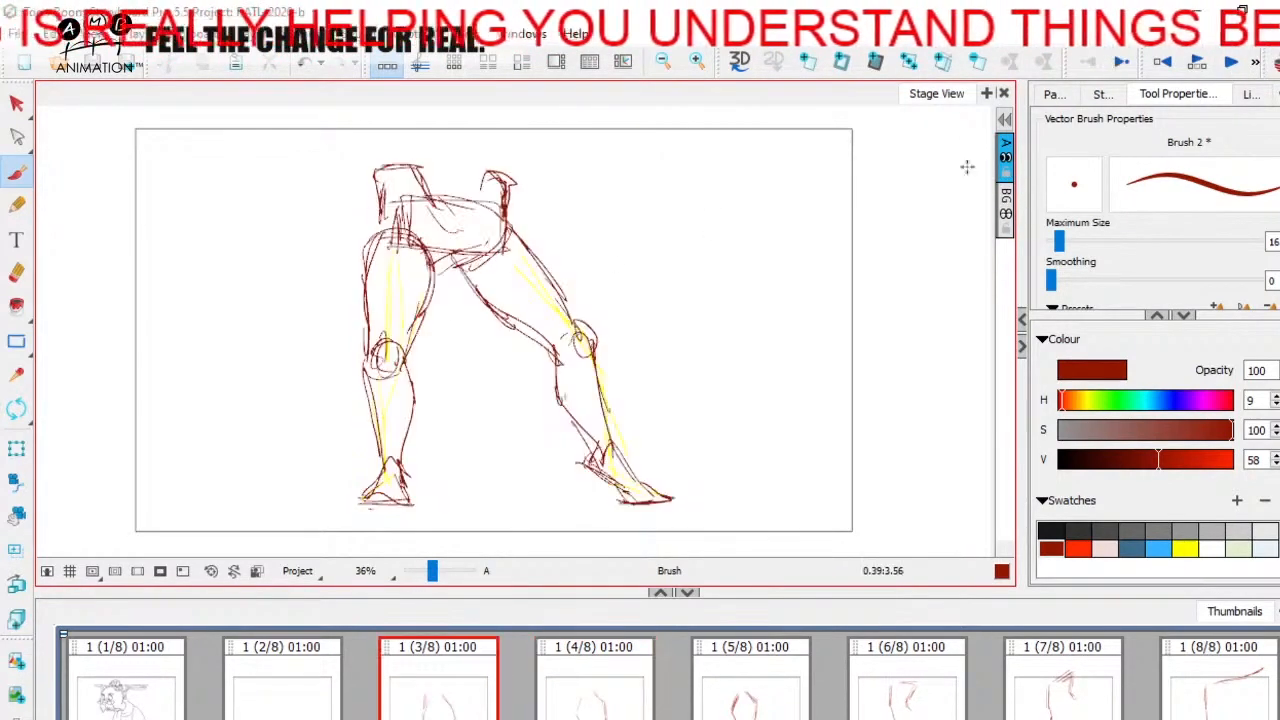
key(Right)
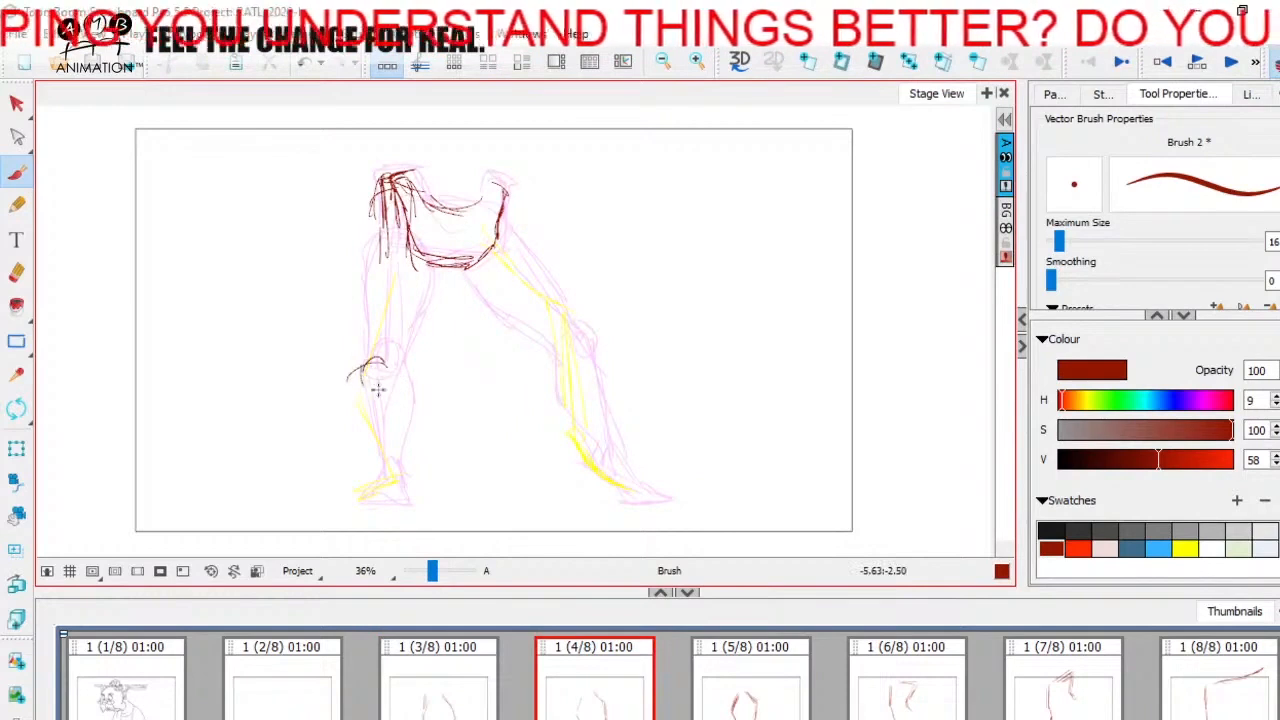
Step: Sketch the left-hand leg's knee circle and thigh on panel 4 with the onion skin as reference
key(Left)
mouse_move(387, 385)
mouse_down()
mouse_move(372, 391)
mouse_move(363, 327)
mouse_up()
key(Right)
mouse_move(354, 306)
mouse_down()
mouse_move(372, 259)
mouse_move(406, 250)
mouse_move(432, 312)
mouse_move(378, 376)
mouse_up()
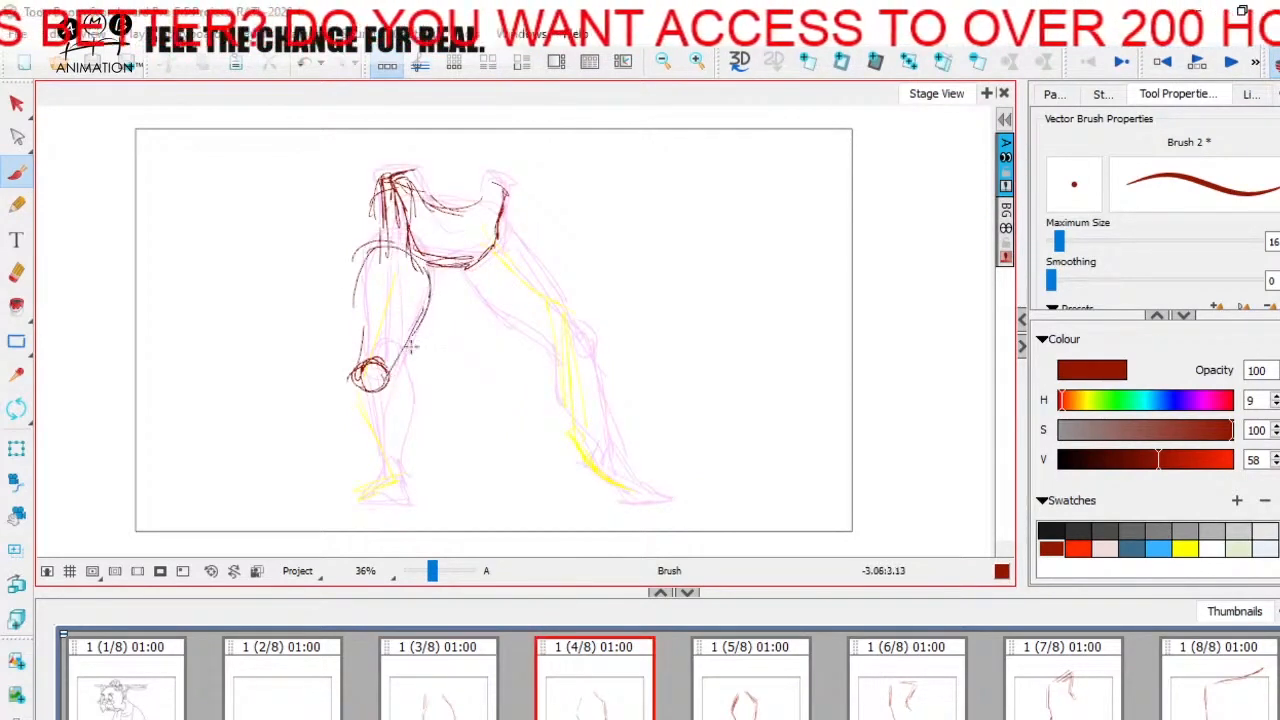
key(Left)
key(Right)
Step: Sketch the left-hand leg's shin, calf and foot on panel 4, checking the movement against panel 3
mouse_move(368, 266)
mouse_down()
mouse_move(348, 366)
mouse_move(386, 396)
mouse_move(405, 384)
mouse_move(406, 474)
mouse_up()
key(Left)
key(Right)
key(Left)
key(Right)
key(Left)
key(Right)
key(Left)
mouse_move(343, 394)
mouse_down()
mouse_move(397, 496)
mouse_move(393, 431)
mouse_move(406, 478)
mouse_move(382, 475)
mouse_move(356, 501)
mouse_move(411, 502)
mouse_up()
key(Right)
key(Left)
key(Right)
key(Left)
key(Right)
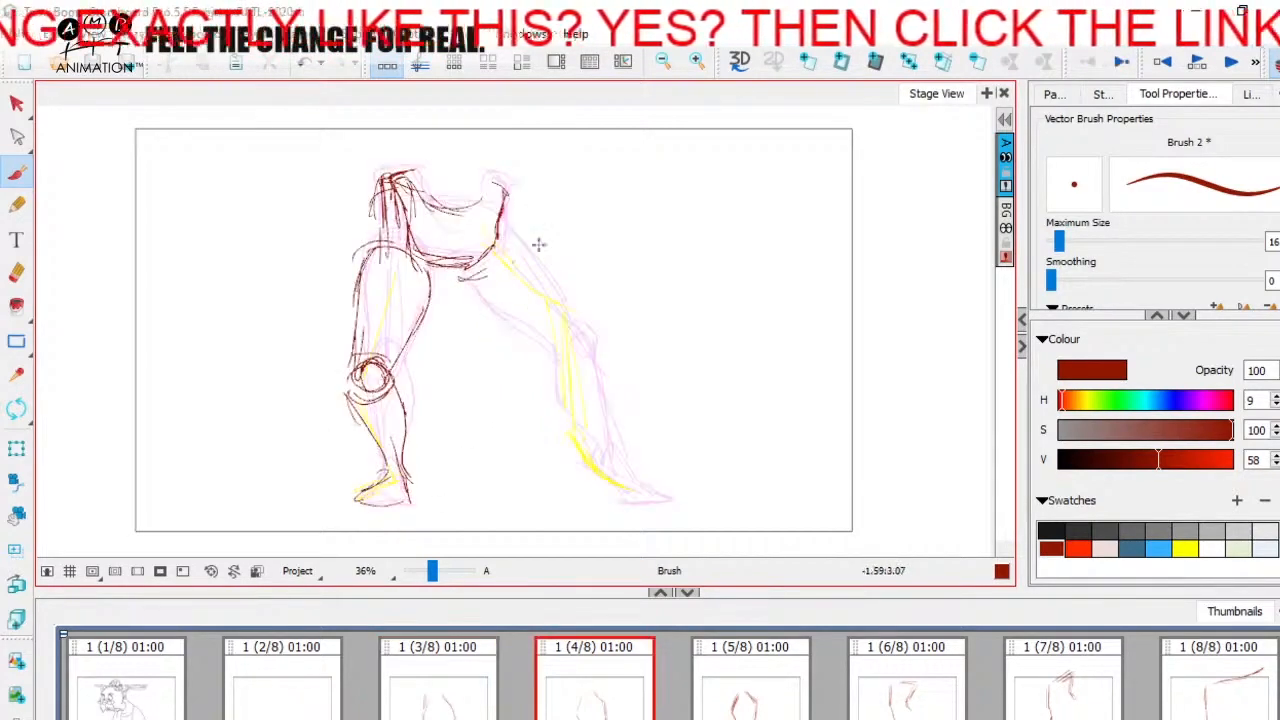
Step: Sketch the right-hand leg's ankle and foot on panel 4 over the yellow guide
key(Left)
key(Right)
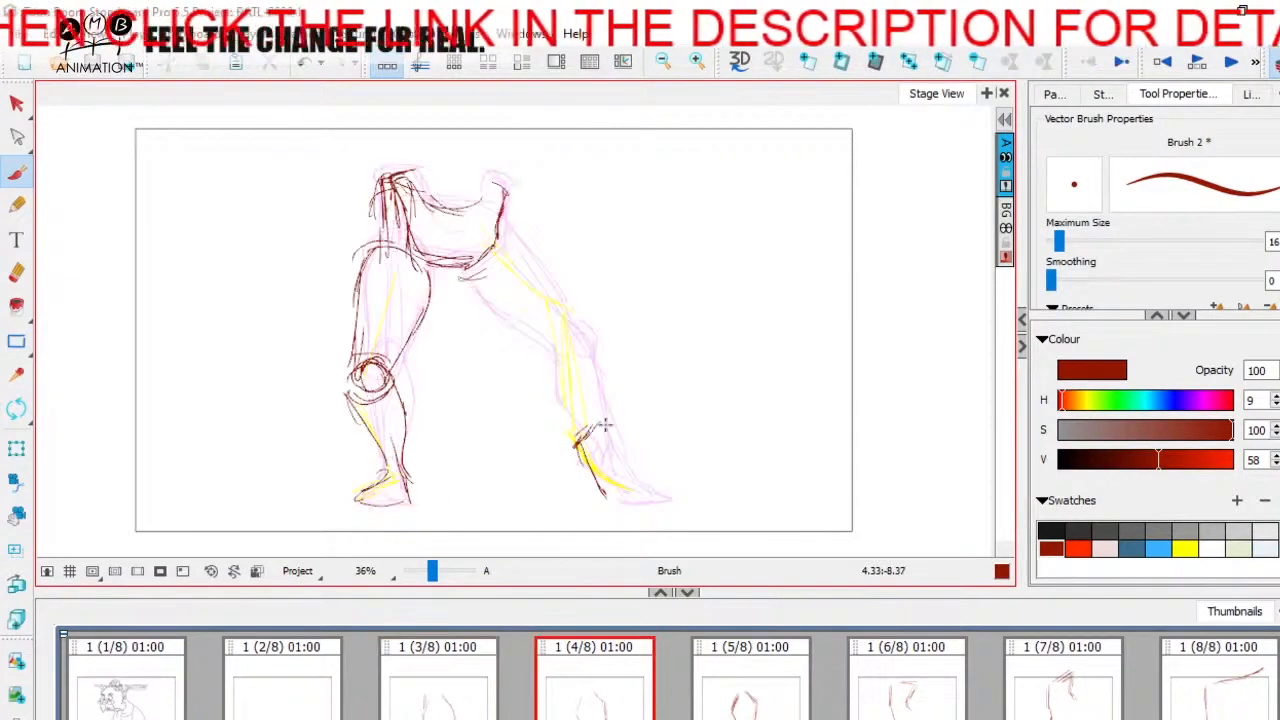
mouse_move(609, 432)
mouse_down()
mouse_move(622, 487)
mouse_move(643, 497)
mouse_up()
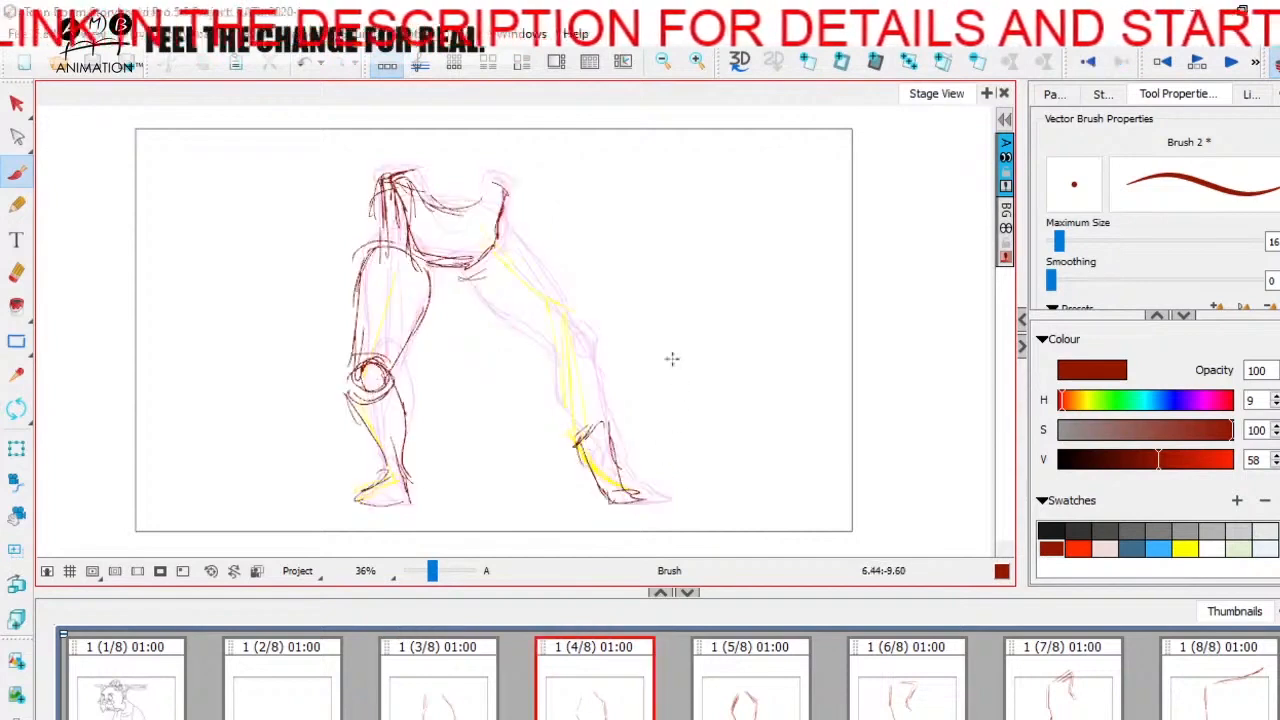
drag(590, 422, 611, 454)
key(Left)
key(Right)
Step: Outline the right-hand leg's hip and thigh on panel 4, checking against panel 3
drag(511, 226, 472, 274)
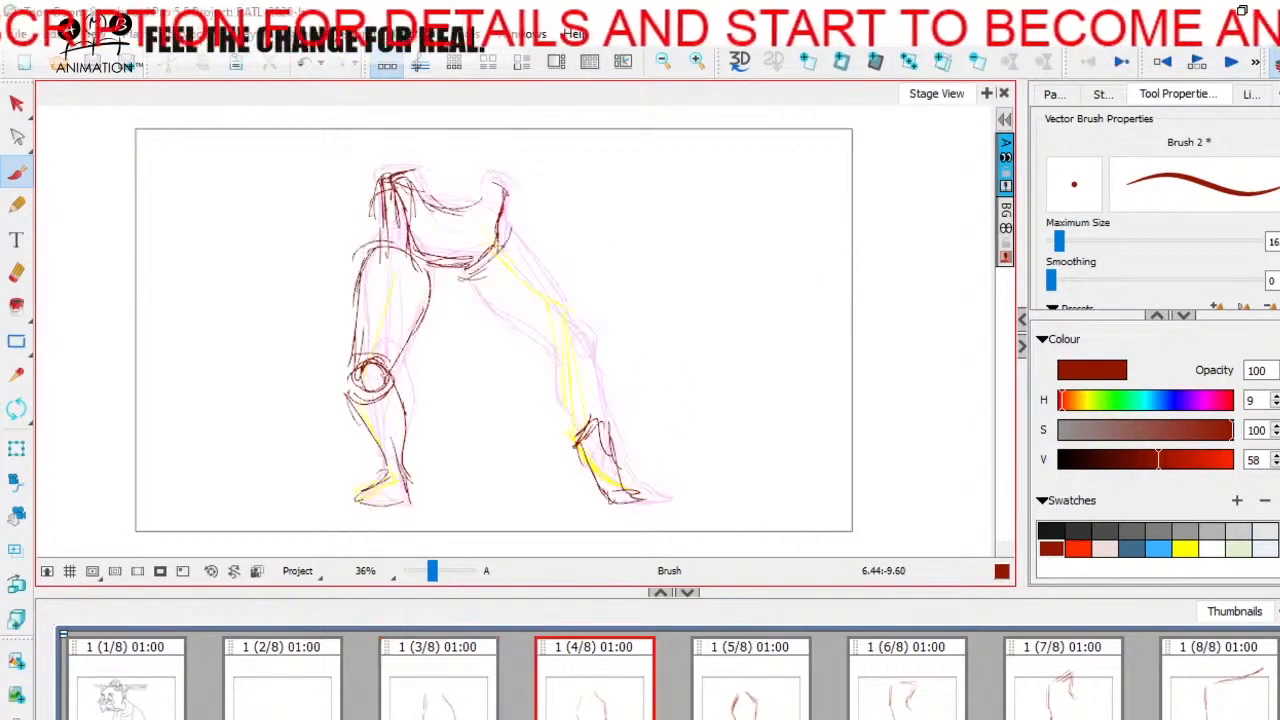
drag(497, 224, 585, 312)
drag(460, 276, 573, 352)
key(Left)
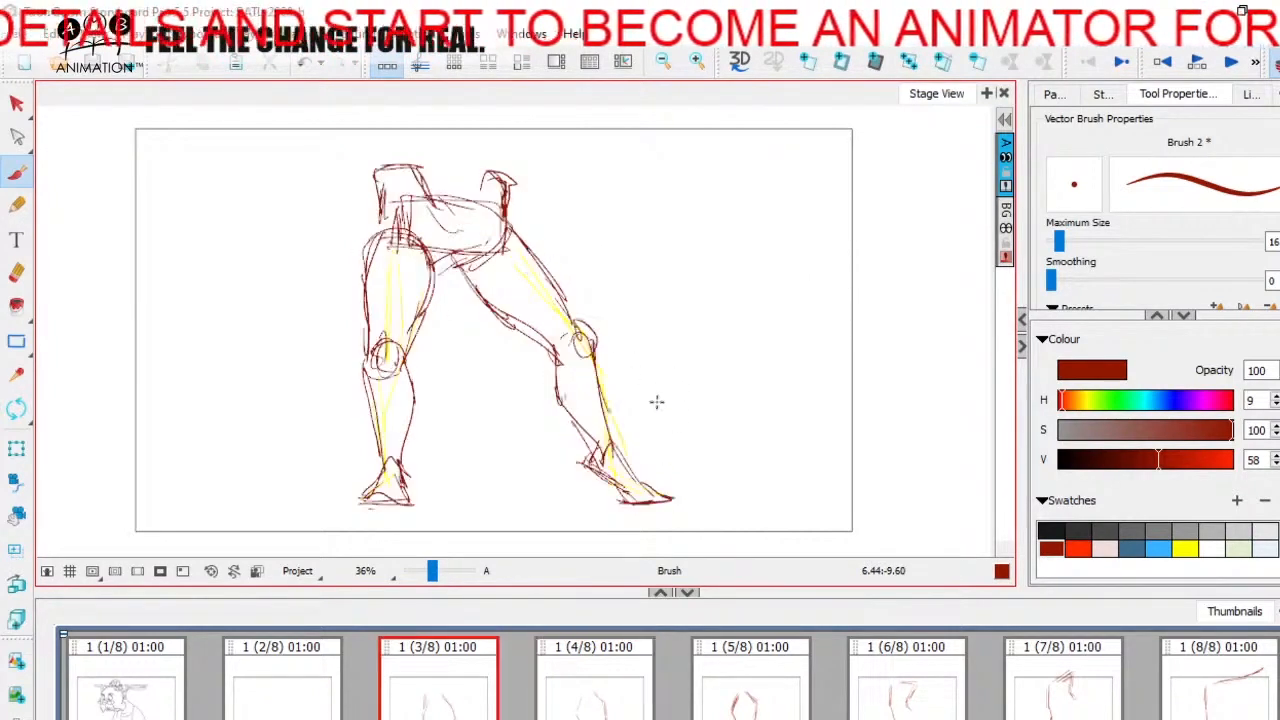
key(Right)
key(Left)
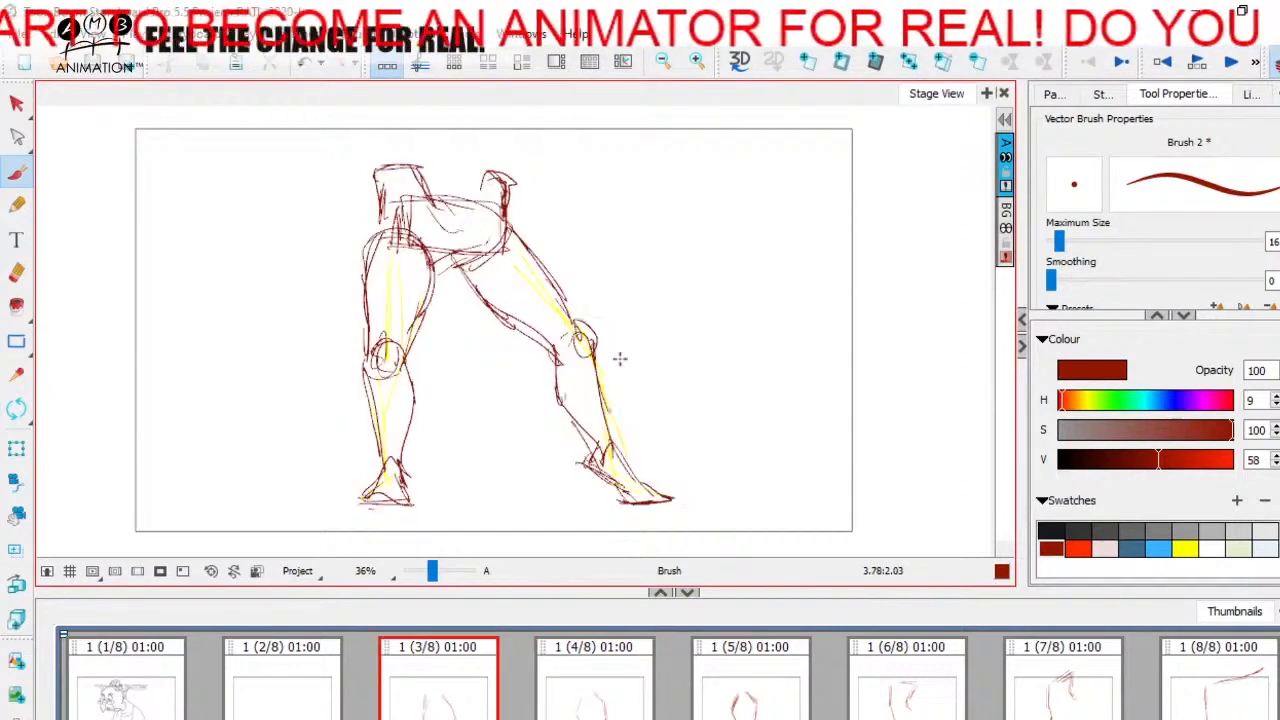
key(Right)
Step: Sketch the right-hand leg's knee, shin and calf on panel 4, joining them to the foot
mouse_move(575, 305)
mouse_down()
mouse_move(560, 331)
mouse_move(605, 427)
mouse_up()
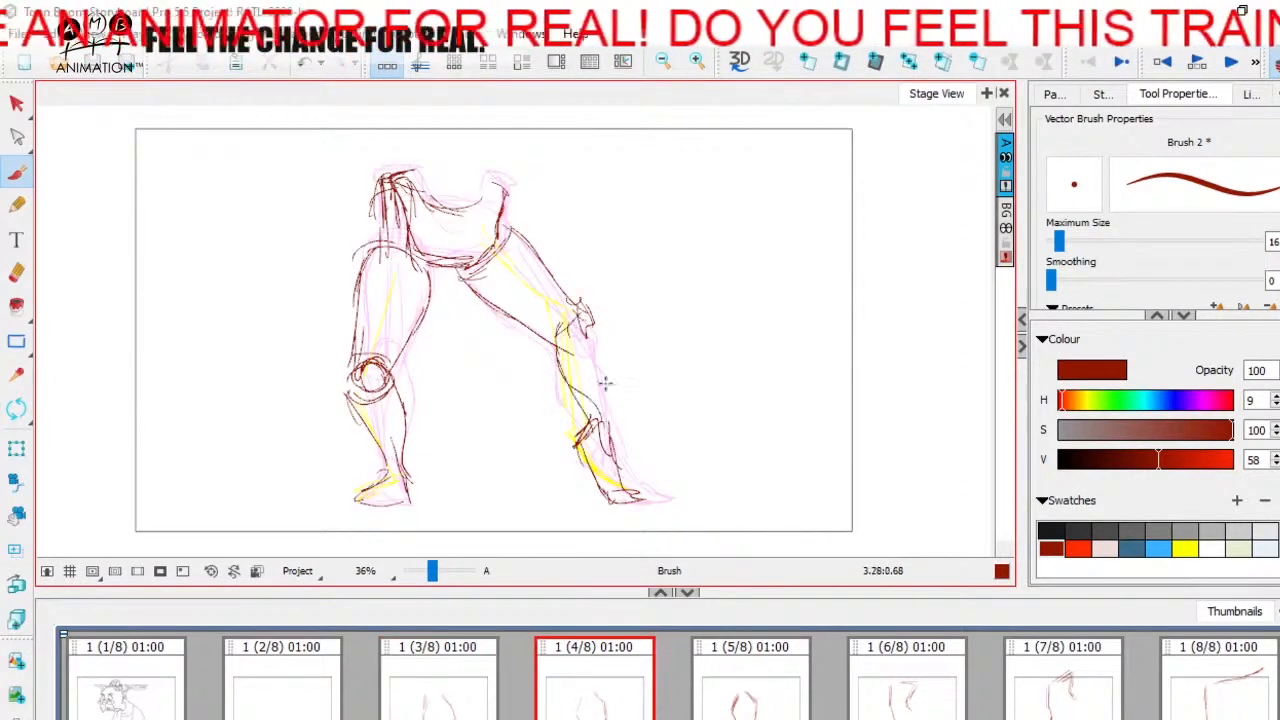
key(Left)
key(Right)
drag(596, 317, 616, 437)
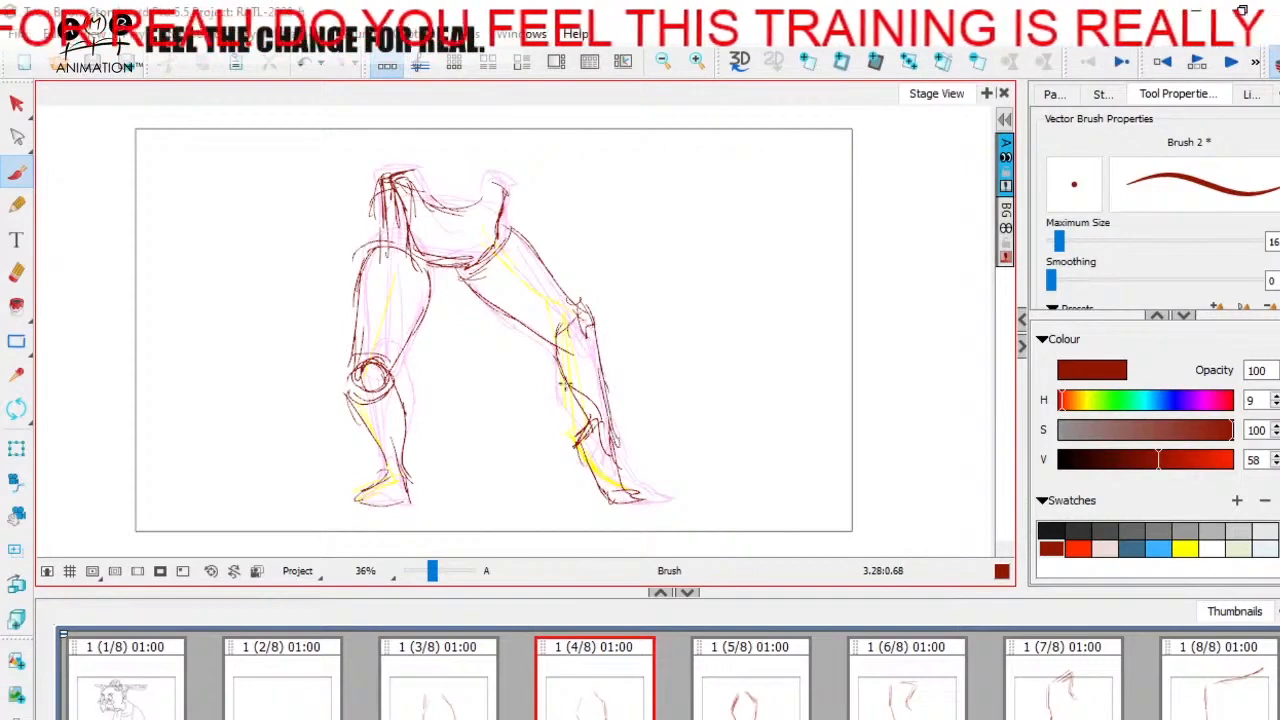
drag(565, 374, 619, 503)
drag(575, 443, 613, 492)
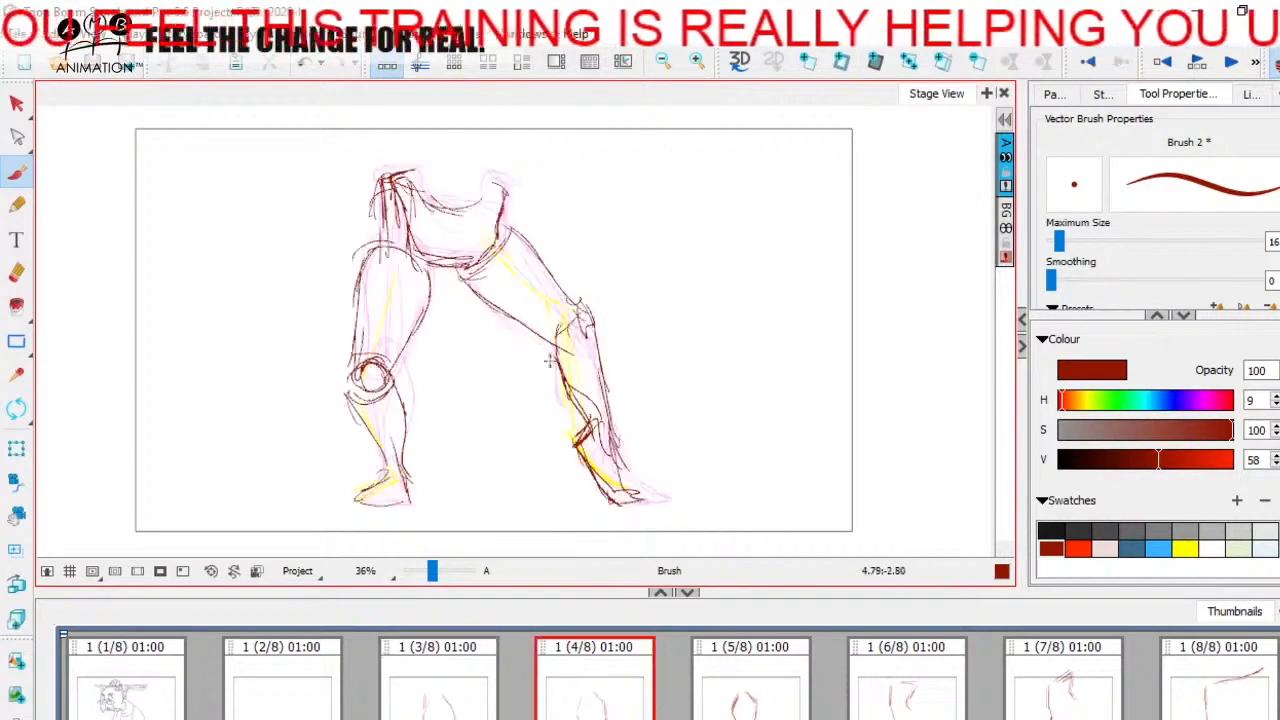
Step: Reinforce the right-hand leg's thigh and foot outlines on panel 4, checking against panel 3
mouse_move(496, 298)
mouse_down()
mouse_move(457, 268)
mouse_move(576, 345)
mouse_up()
drag(505, 221, 560, 285)
key(Left)
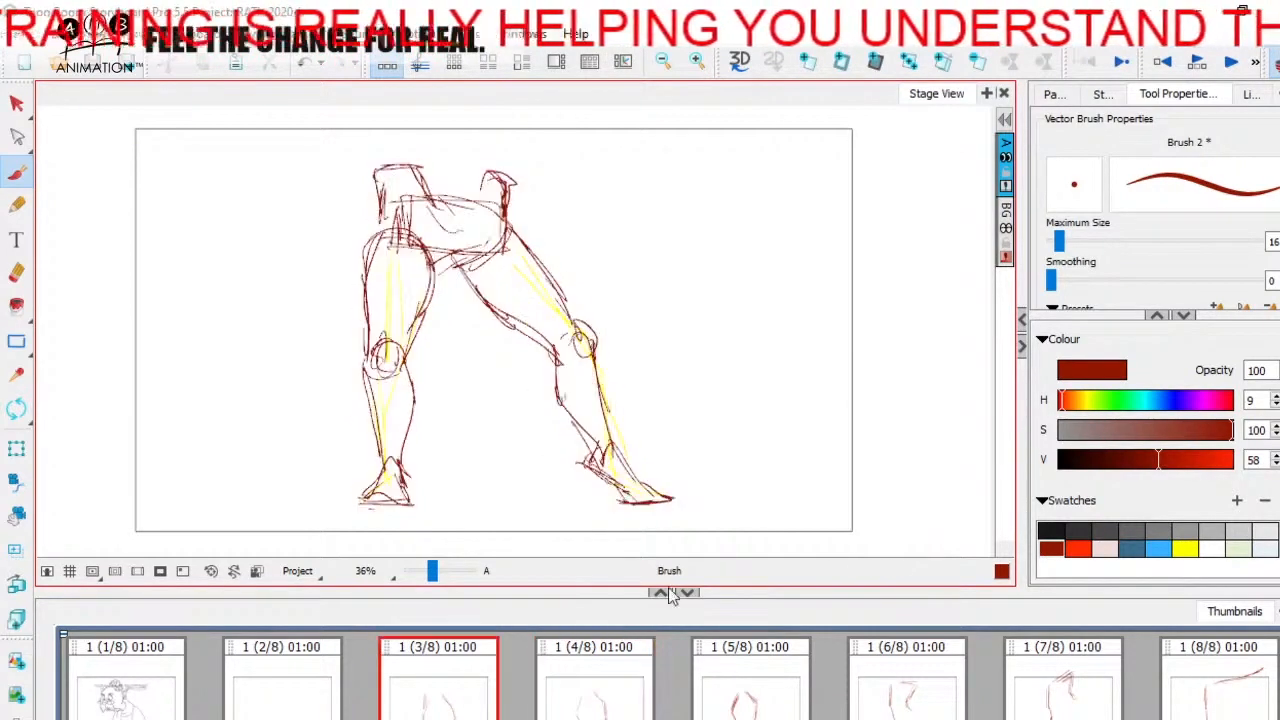
key(Right)
drag(570, 430, 622, 495)
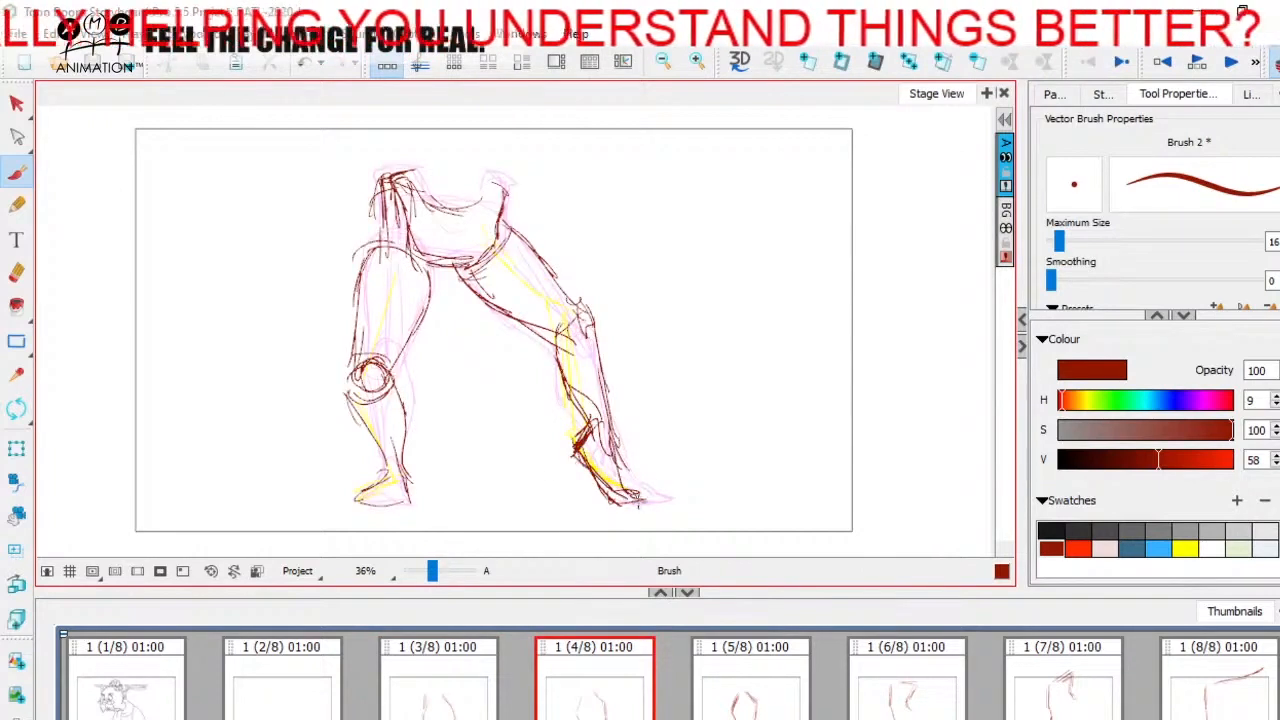
Step: Turn off onion skin and compare the finished legs on panel 4 with panels 3 and 5
key(Left)
key(Right)
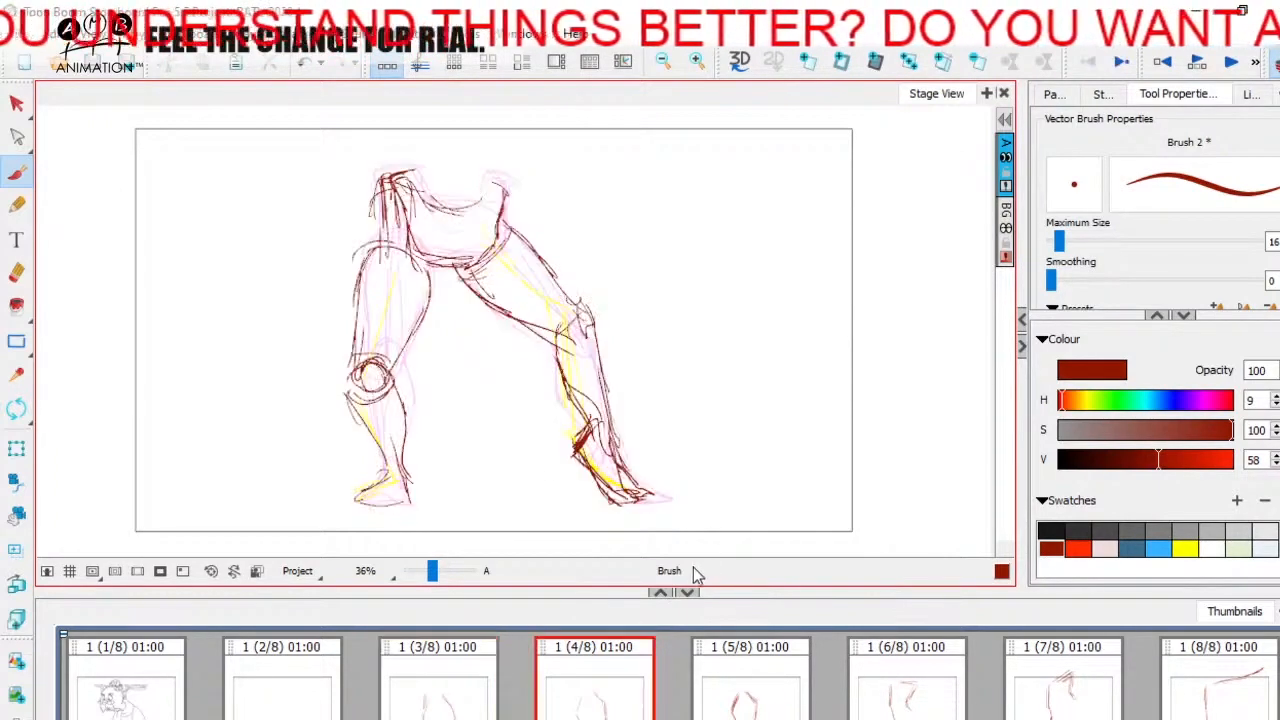
key(Left)
key(Right)
click(1273, 70)
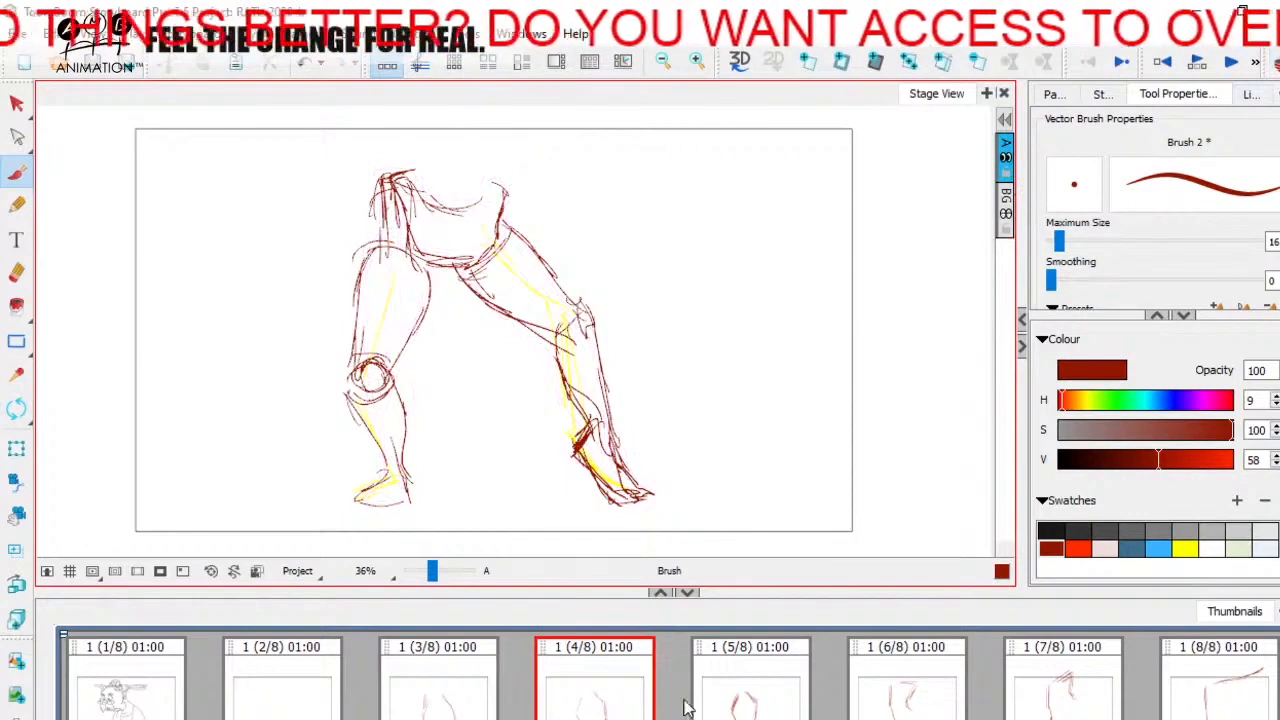
key(Left)
key(Right)
key(Right)
key(Left)
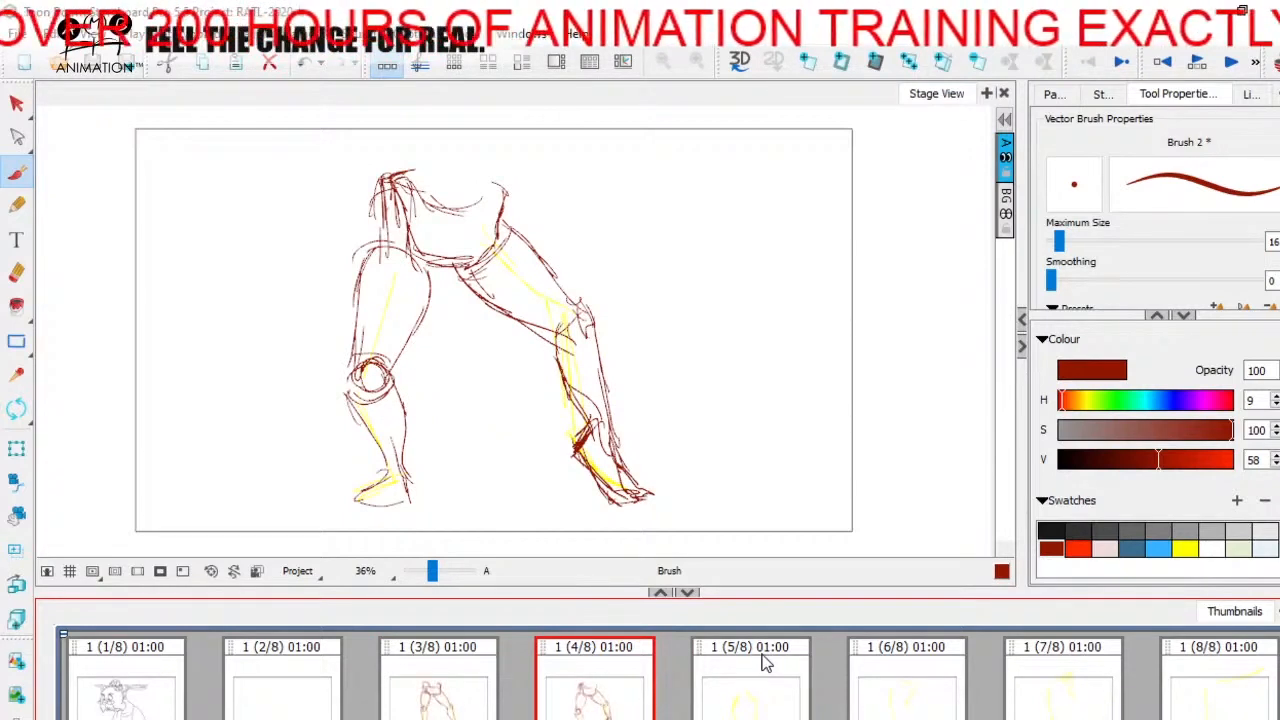
key(Left)
key(Right)
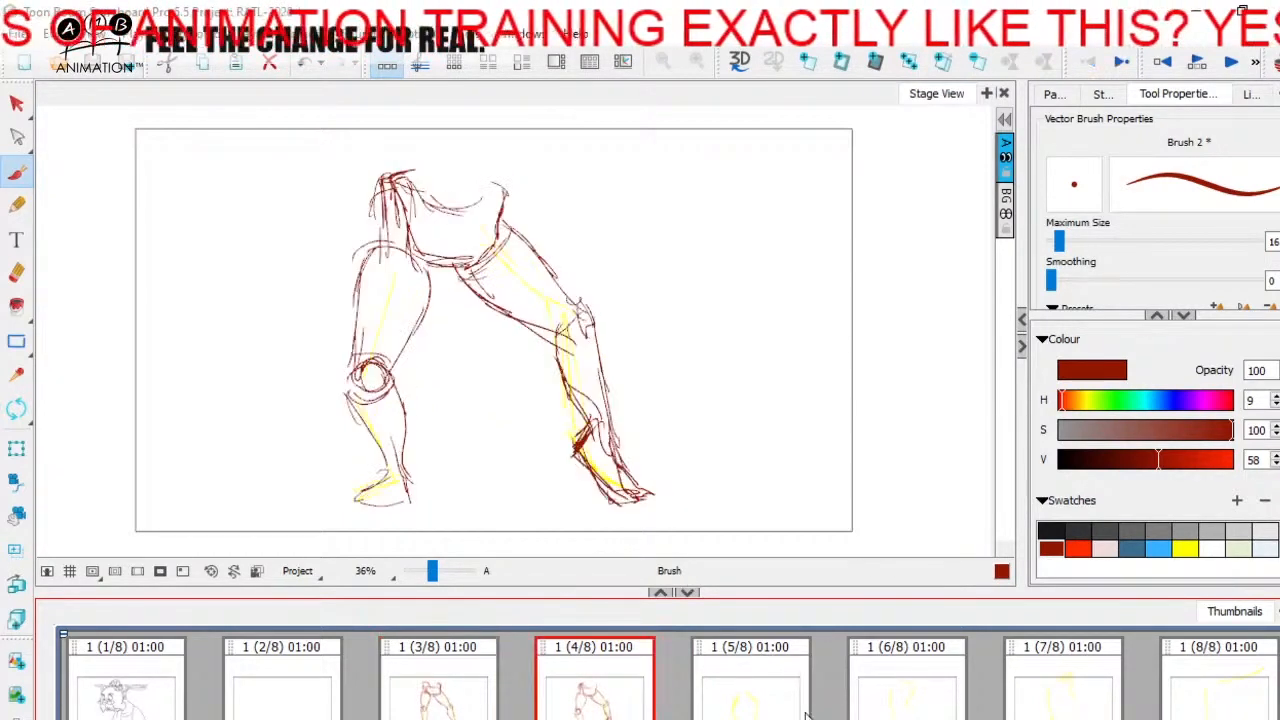
key(Right)
key(Left)
key(Right)
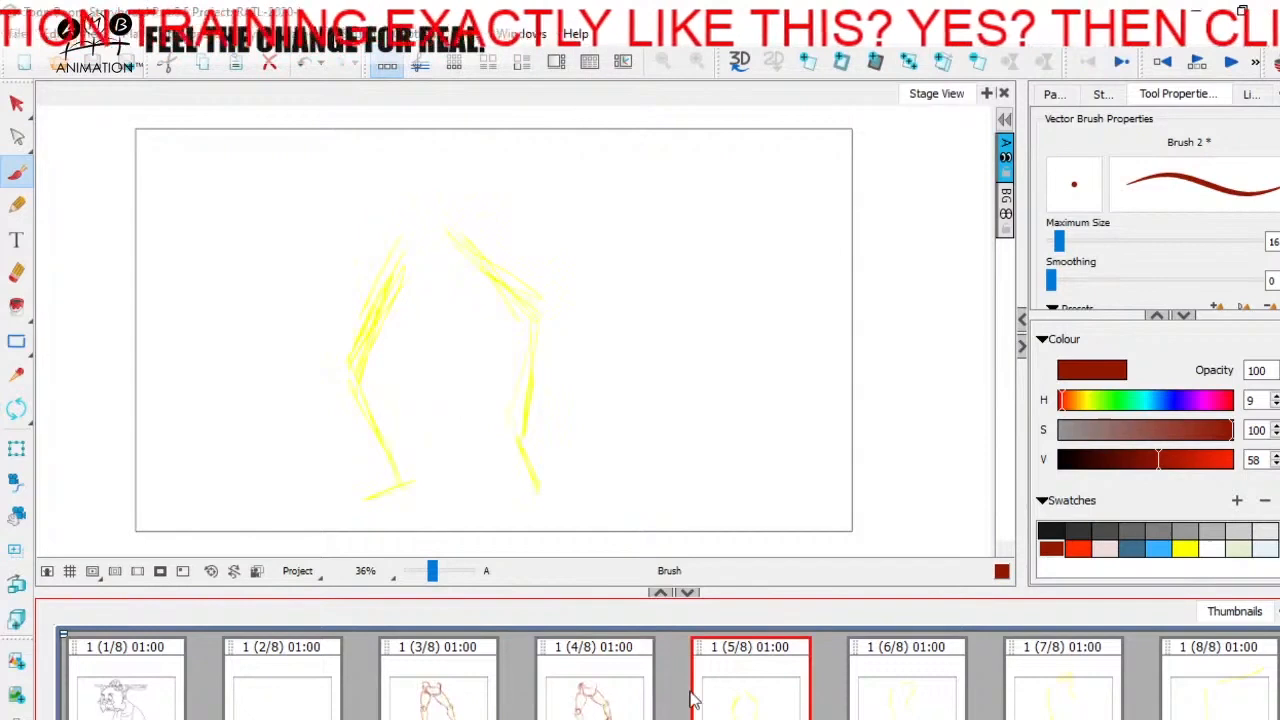
Step: Examine the motion from the leg drawings on panels 3 and 4 to the yellow guide on panel 5
click(888, 705)
click(596, 708)
click(750, 709)
key(Left)
key(Right)
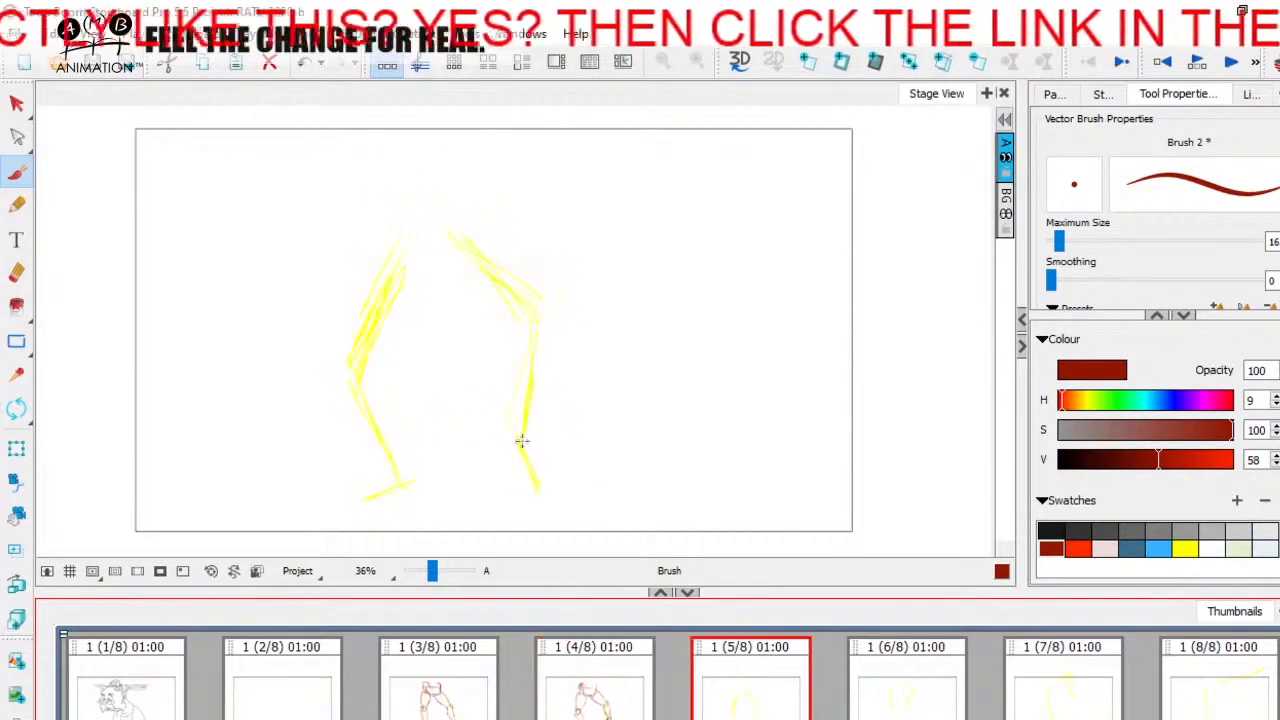
key(Left)
click(456, 702)
click(718, 705)
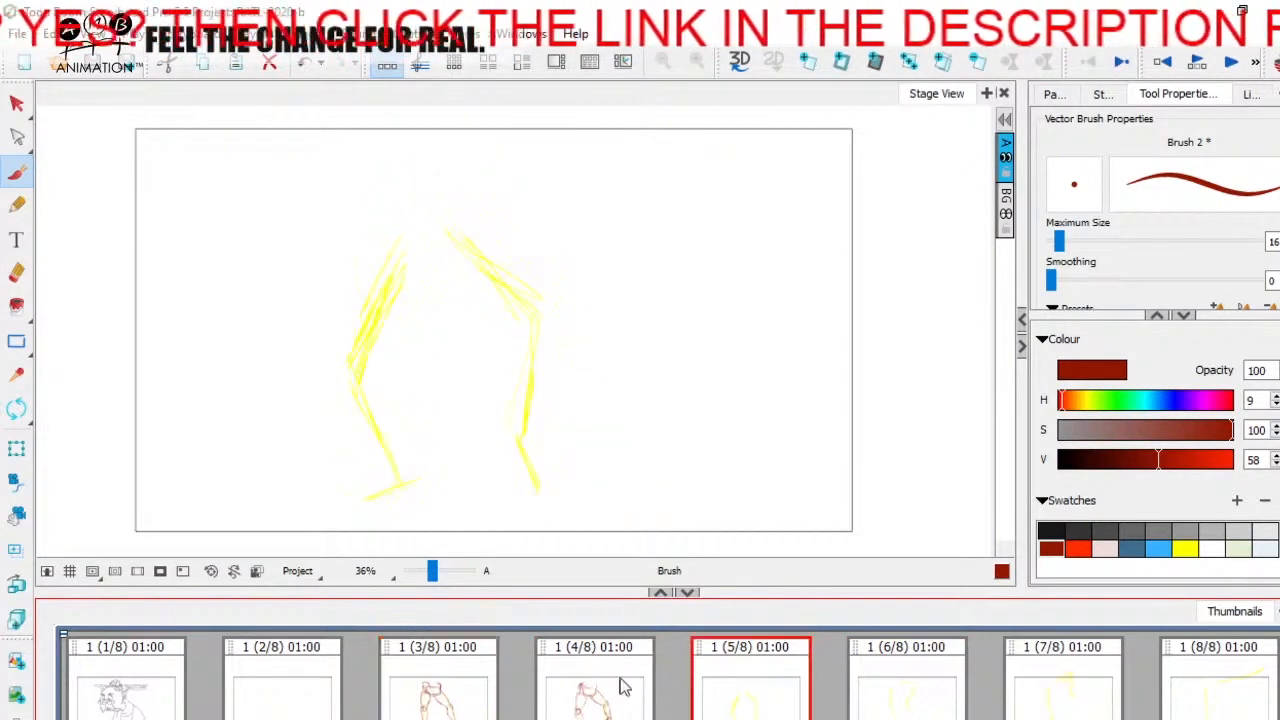
click(623, 710)
click(729, 675)
key(Left)
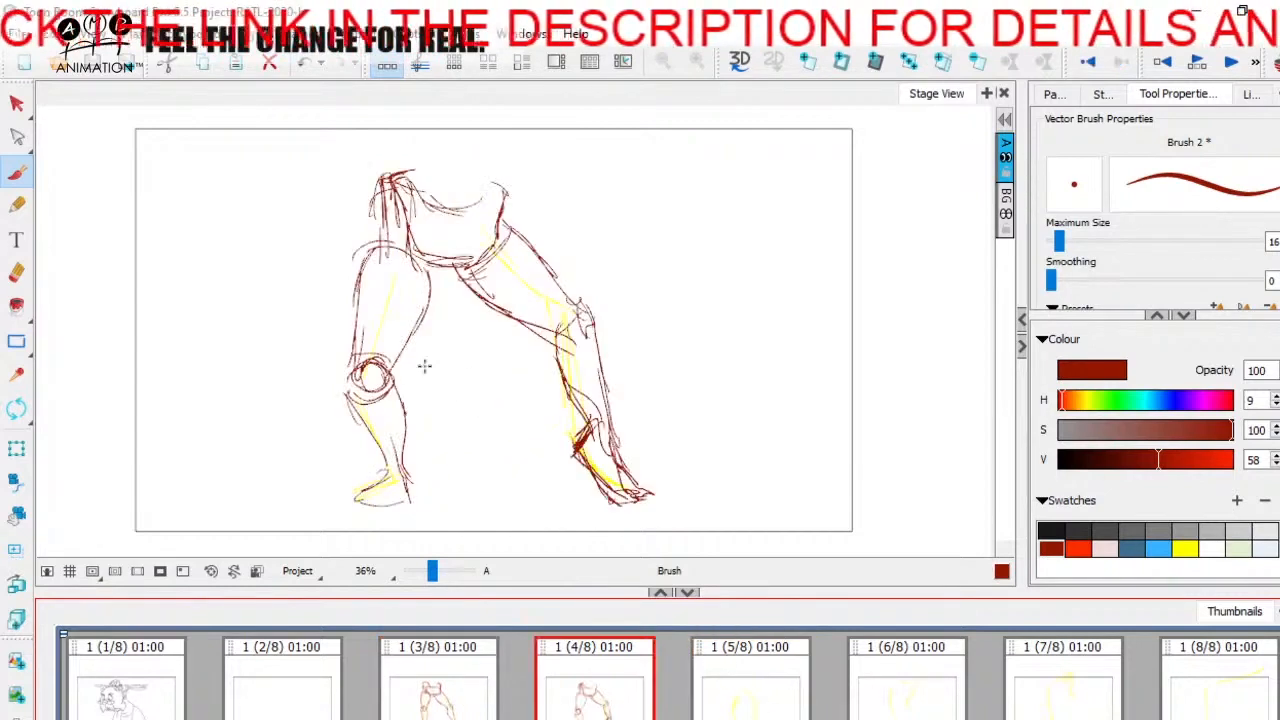
key(Right)
key(Left)
key(Right)
key(Left)
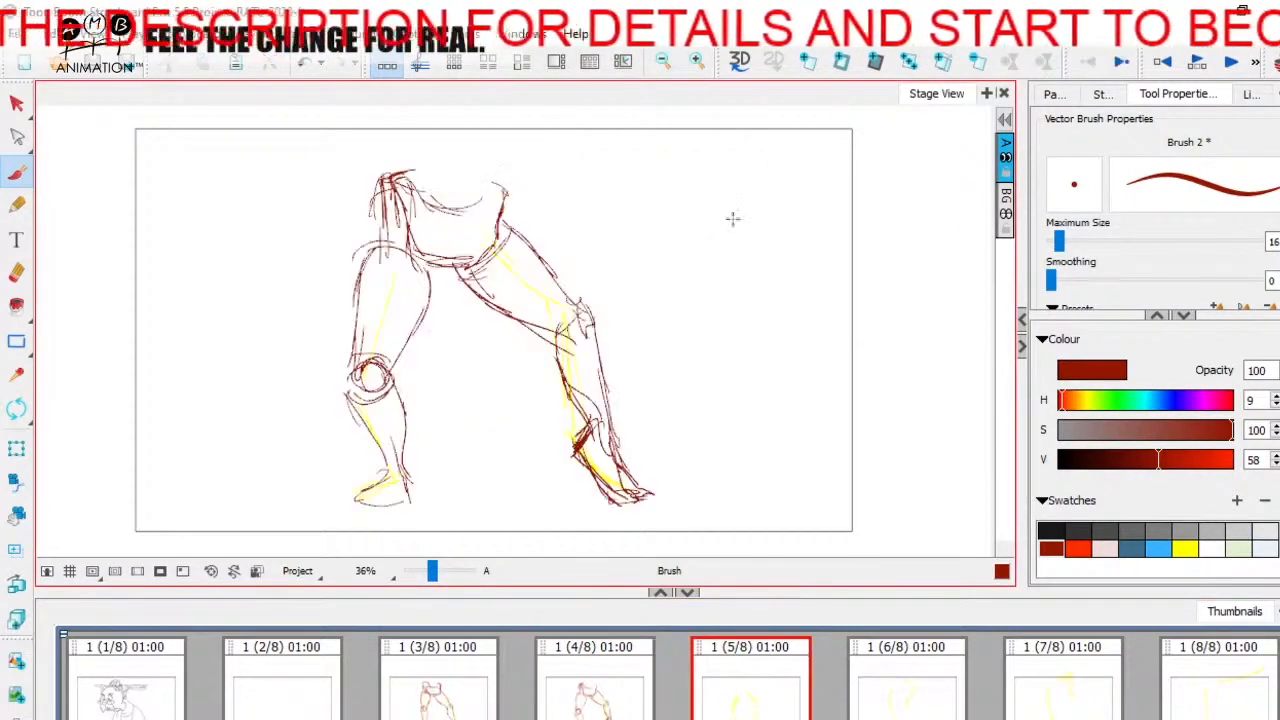
key(Right)
Step: Turn on onion skin and sketch the left-hand leg's knee circle over the yellow guide on panel 5
click(1272, 70)
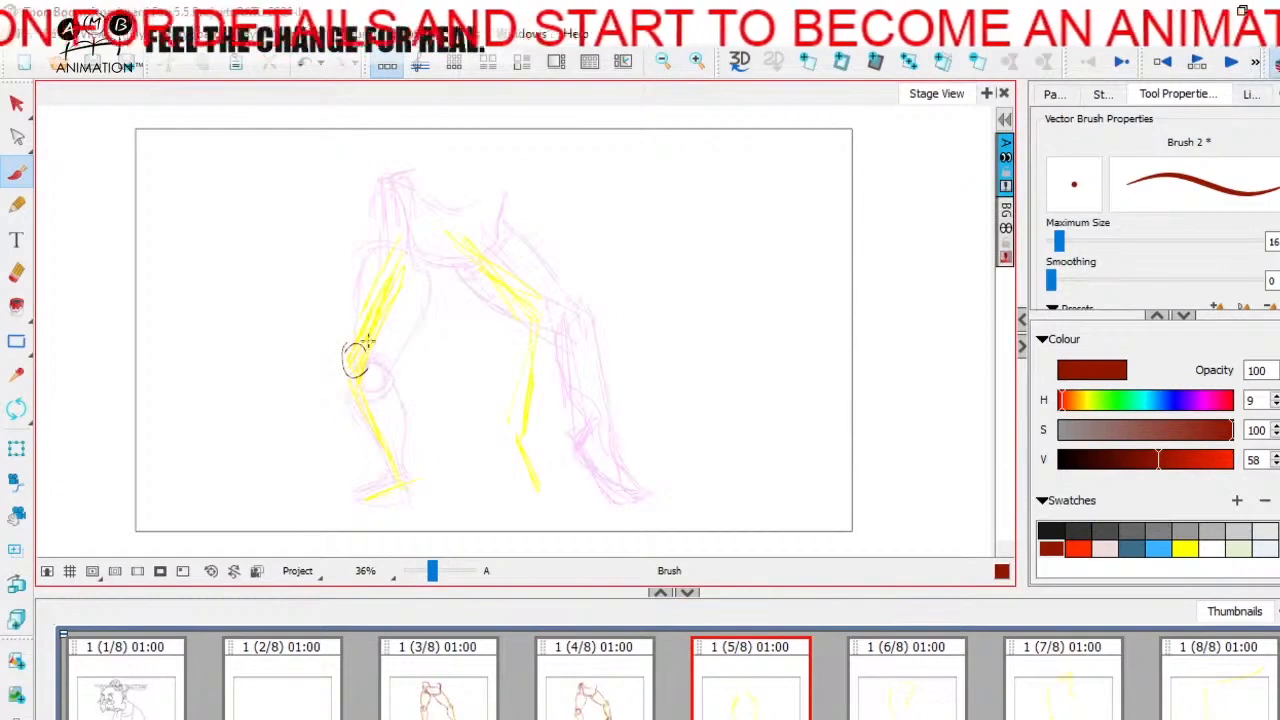
drag(381, 349, 362, 372)
key(Left)
key(Right)
key(Left)
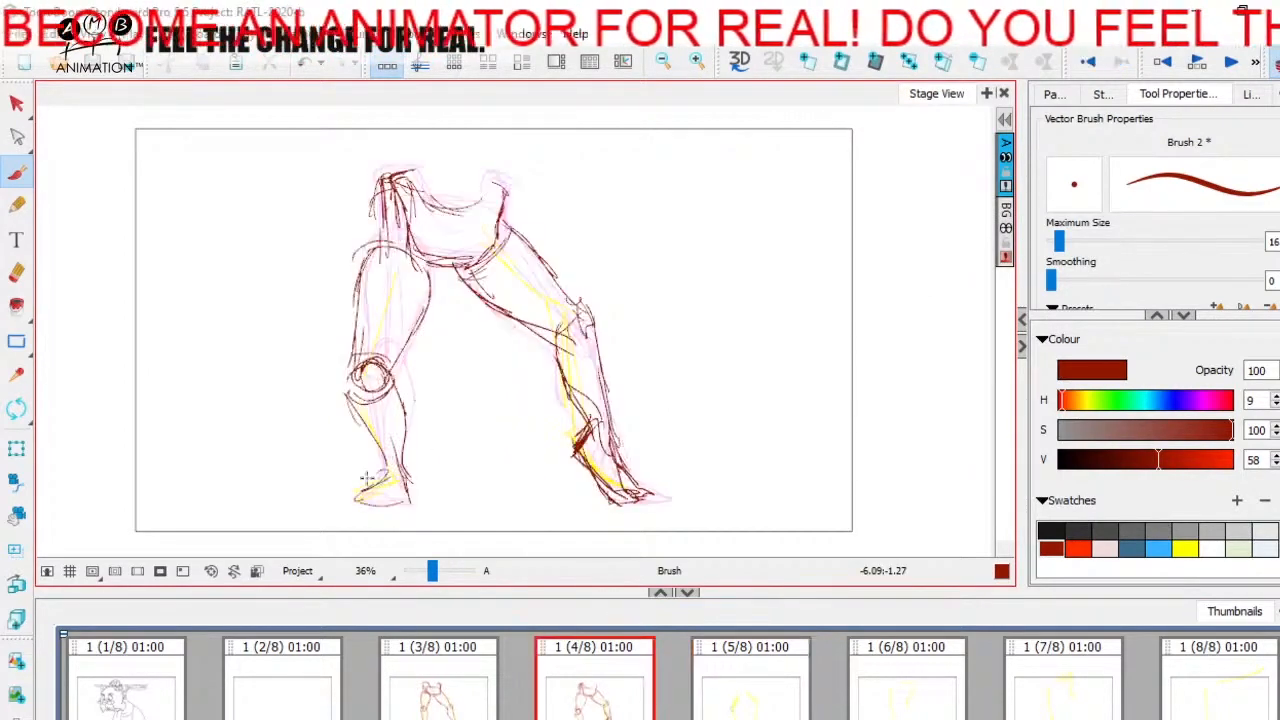
key(Right)
key(alt+e)
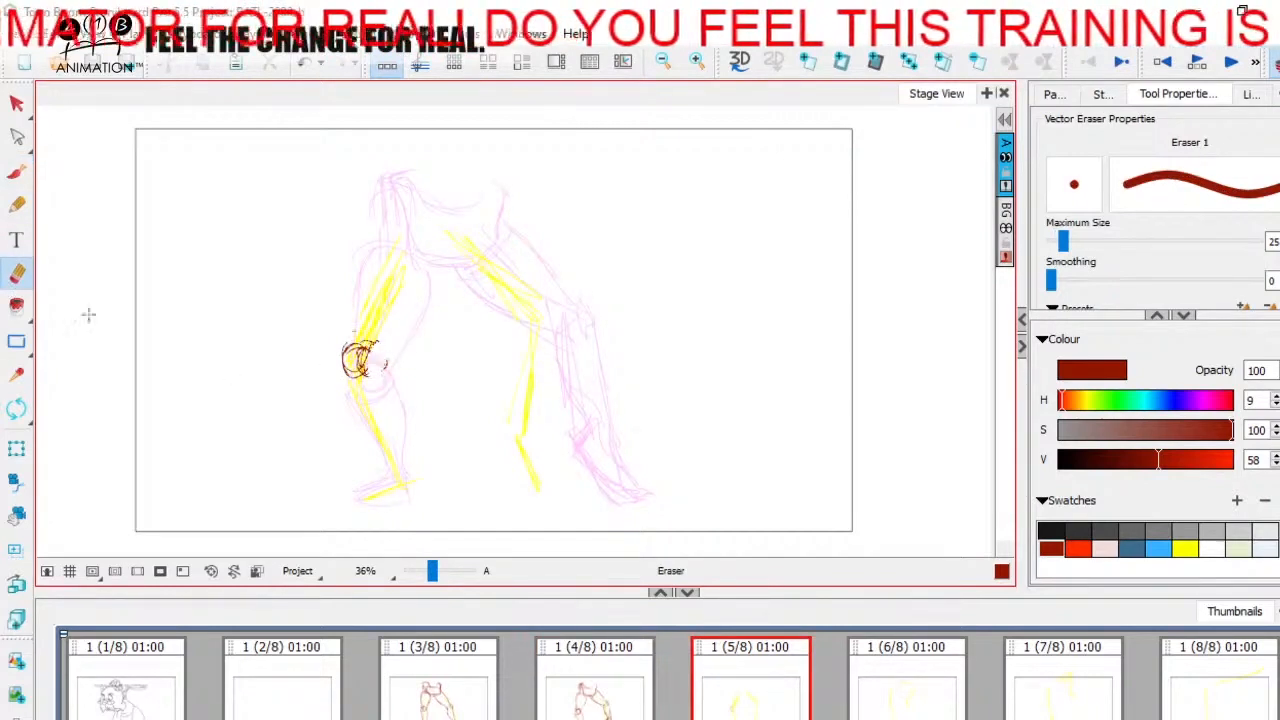
key(alt+b)
Step: Sketch the arc topping the left-hand thigh and a short hip line on panel 5, checking against panel 4
key(Left)
key(Right)
mouse_move(378, 236)
mouse_down()
mouse_move(400, 226)
mouse_move(420, 241)
mouse_up()
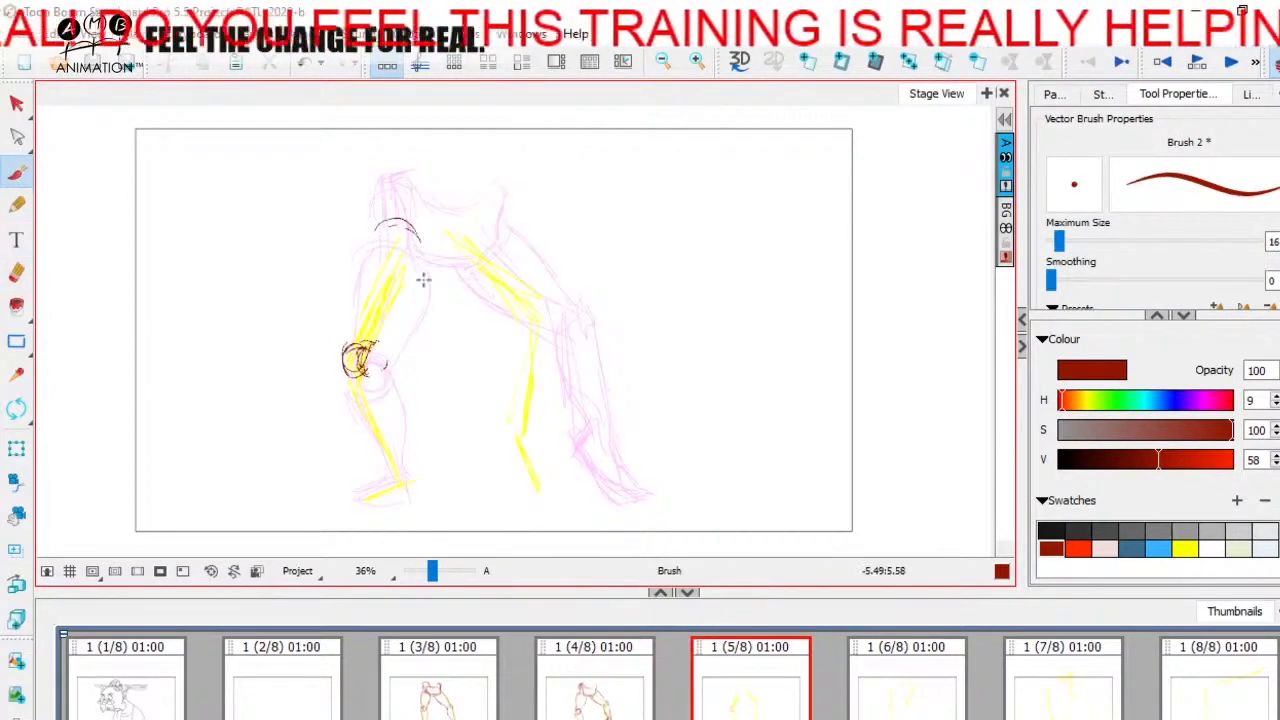
key(Left)
key(Right)
key(Left)
key(Right)
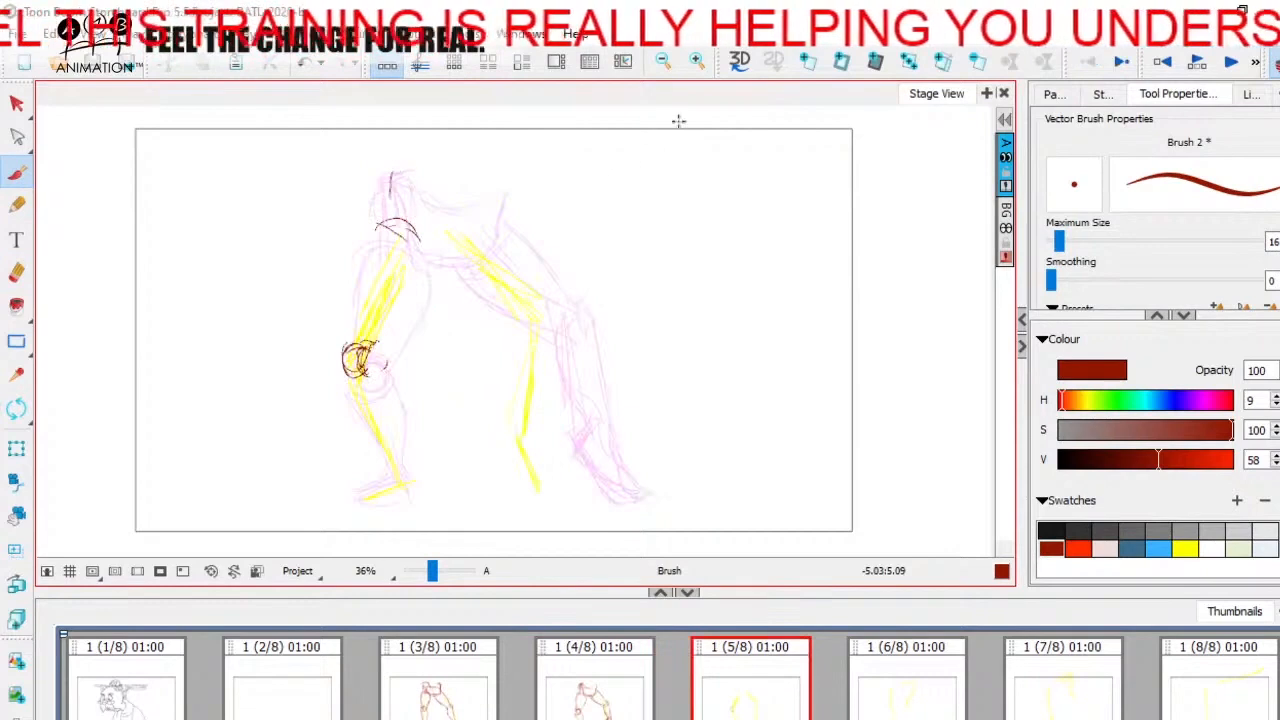
key(Left)
key(Right)
Step: Build up the pelvis's left-hand upper corner on panel 5, checking against panel 4
drag(385, 187, 393, 176)
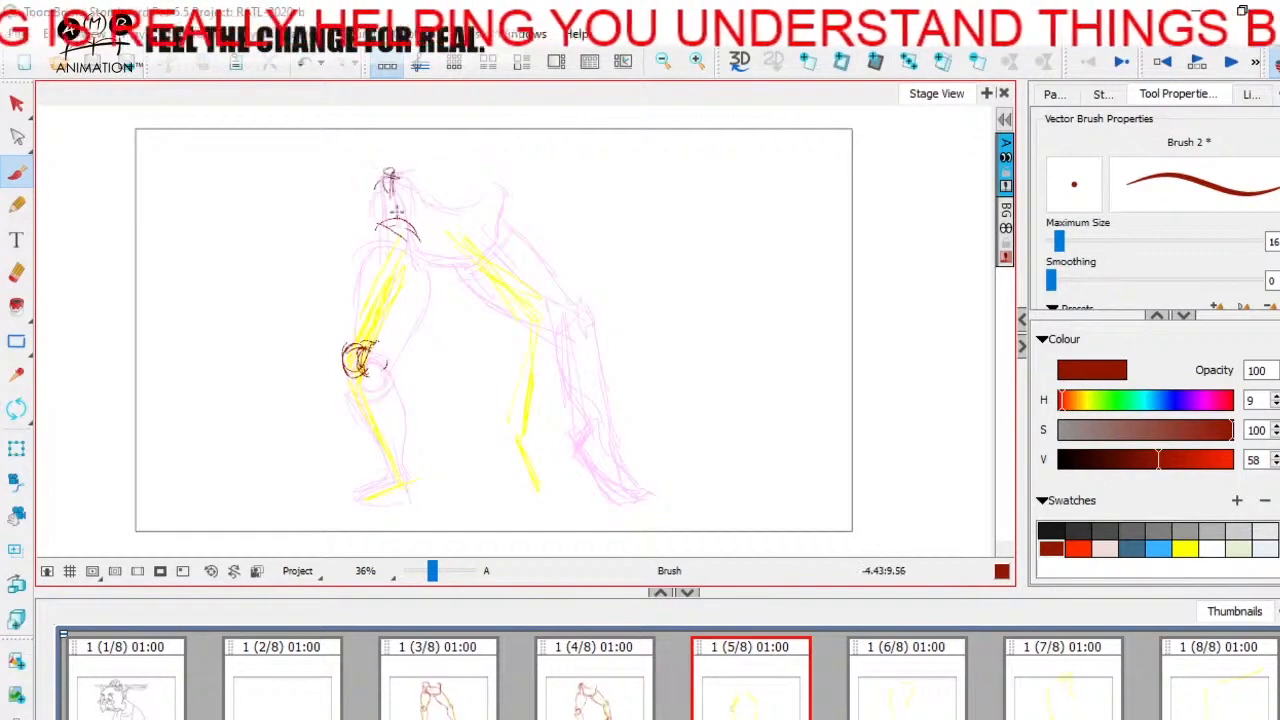
key(Left)
key(Right)
key(Left)
key(Right)
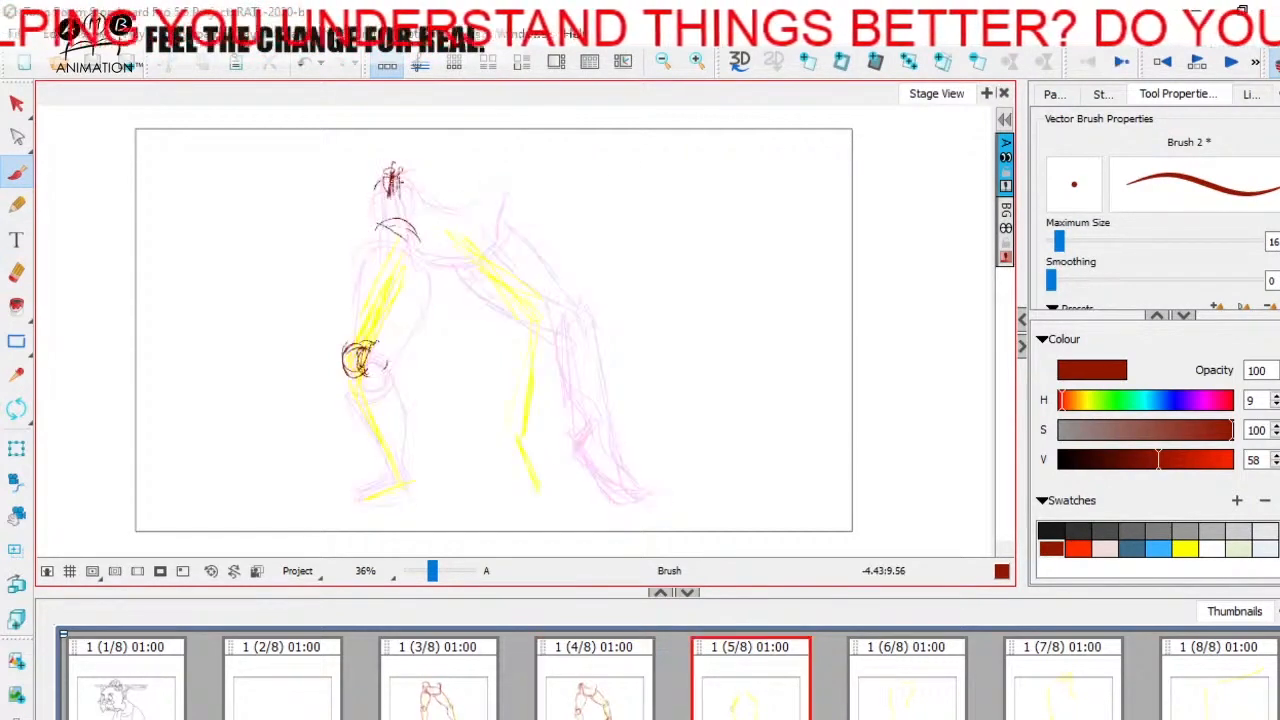
key(Left)
key(Right)
Step: Outline the pelvis's upper edge, lower edge and right-hand side on panel 5, checking against panel 4
mouse_move(411, 170)
mouse_down()
mouse_move(421, 258)
mouse_move(469, 256)
mouse_move(426, 246)
mouse_move(478, 250)
mouse_up()
key(Left)
key(Right)
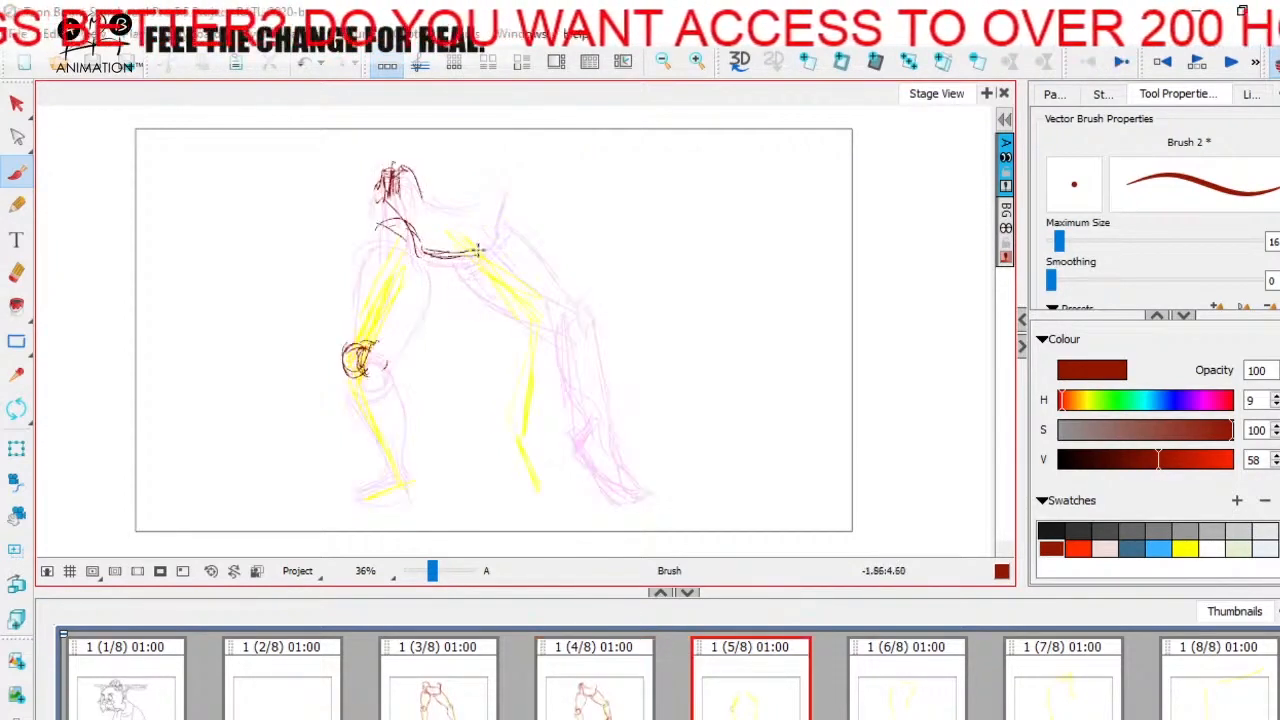
mouse_move(468, 184)
mouse_down()
mouse_move(492, 170)
mouse_move(466, 258)
mouse_up()
key(Left)
key(Right)
key(Left)
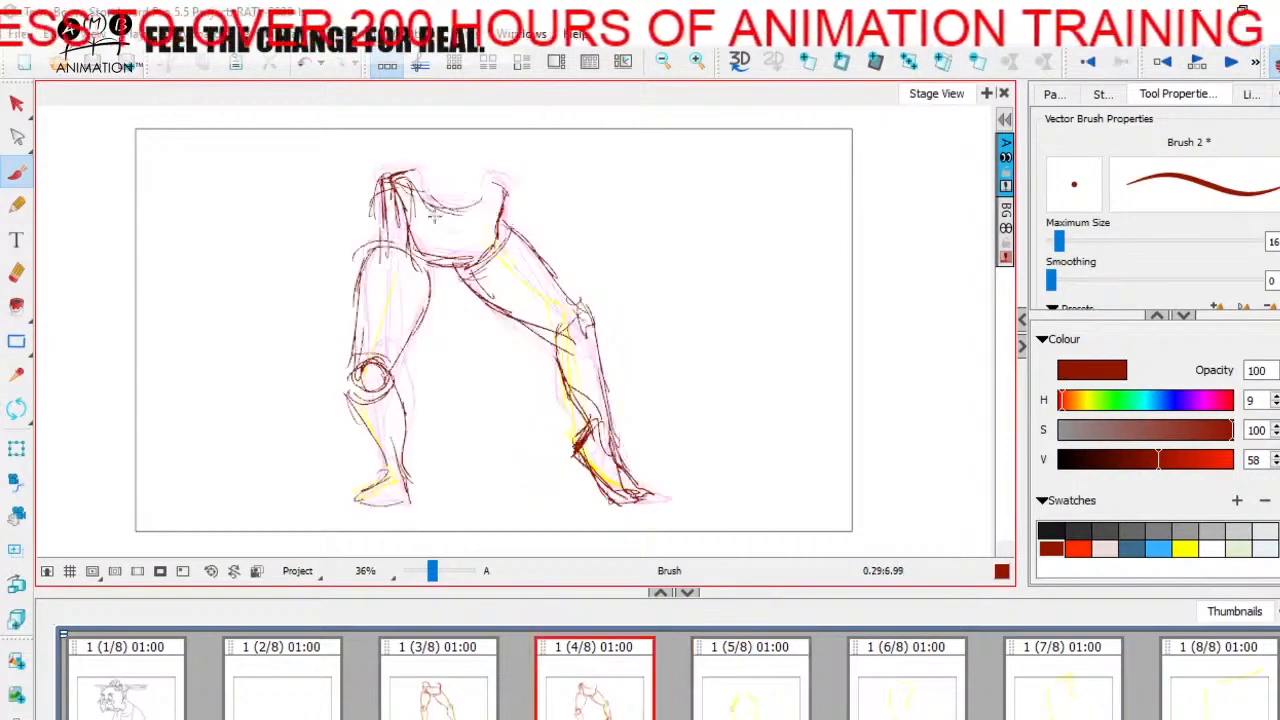
key(Right)
mouse_move(384, 206)
mouse_down()
mouse_move(428, 176)
mouse_move(507, 183)
mouse_up()
key(Left)
key(Right)
Step: Compare the pelvis drawing on panel 5 with the ones on panels 3 and 4
click(457, 689)
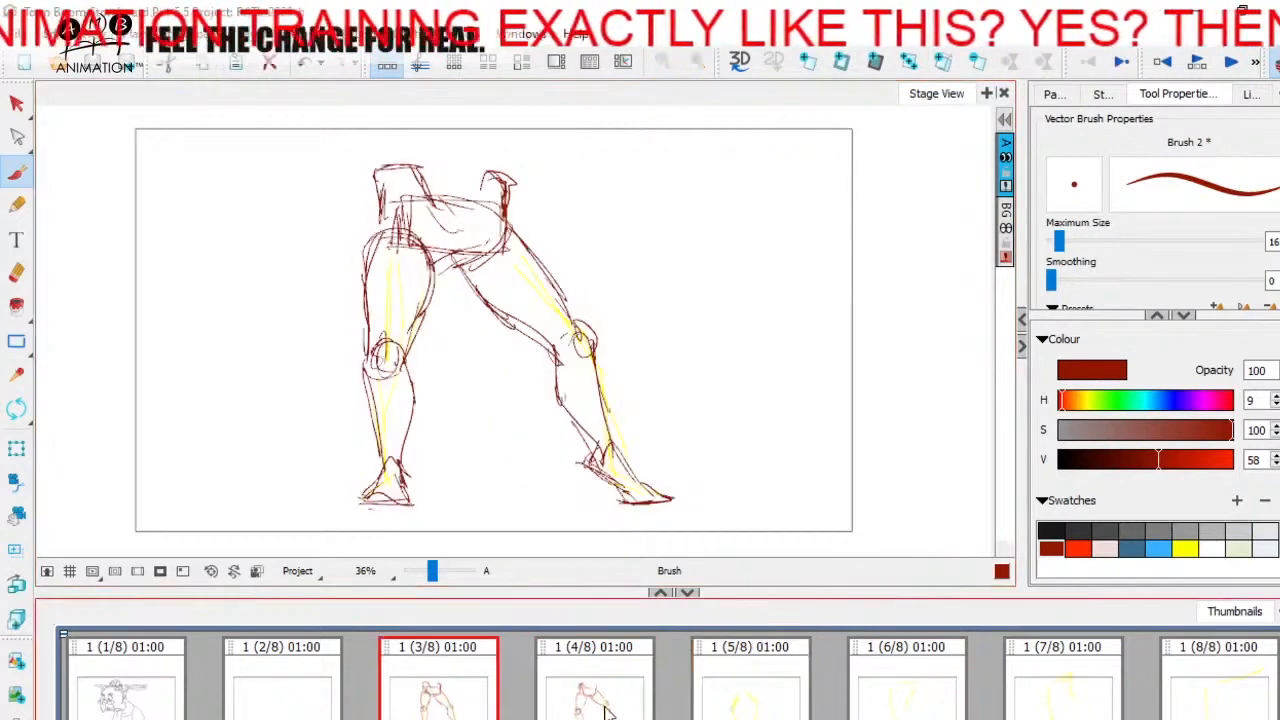
key(Right)
key(Right)
key(Left)
key(Left)
key(Right)
key(Right)
key(Left)
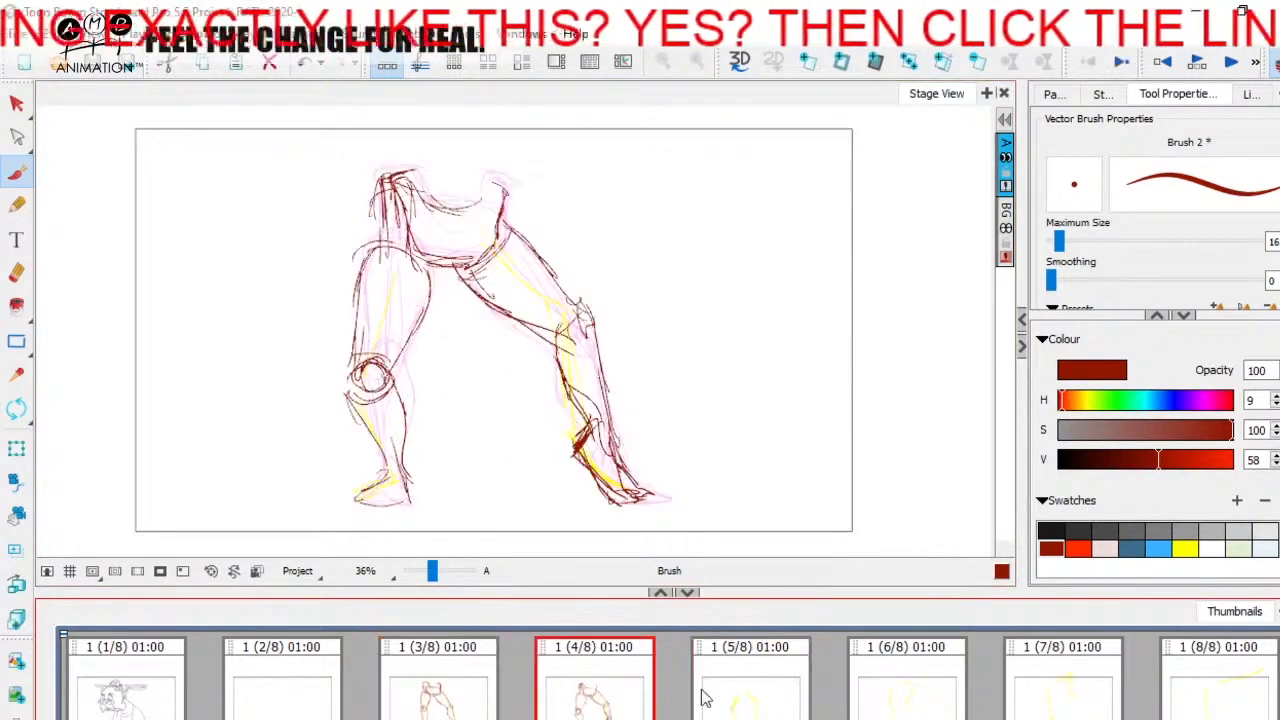
key(Right)
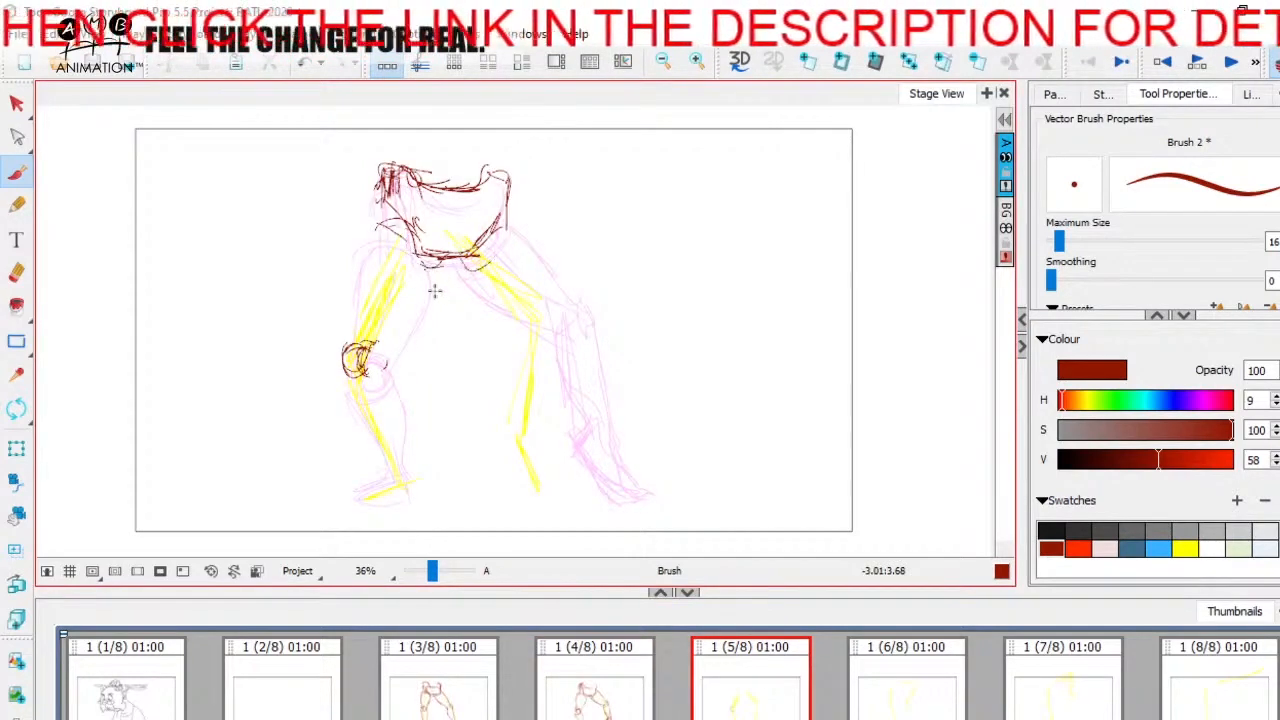
mouse_move(436, 260)
mouse_down()
mouse_move(402, 314)
mouse_move(490, 300)
mouse_up()
key(ctrl+z)
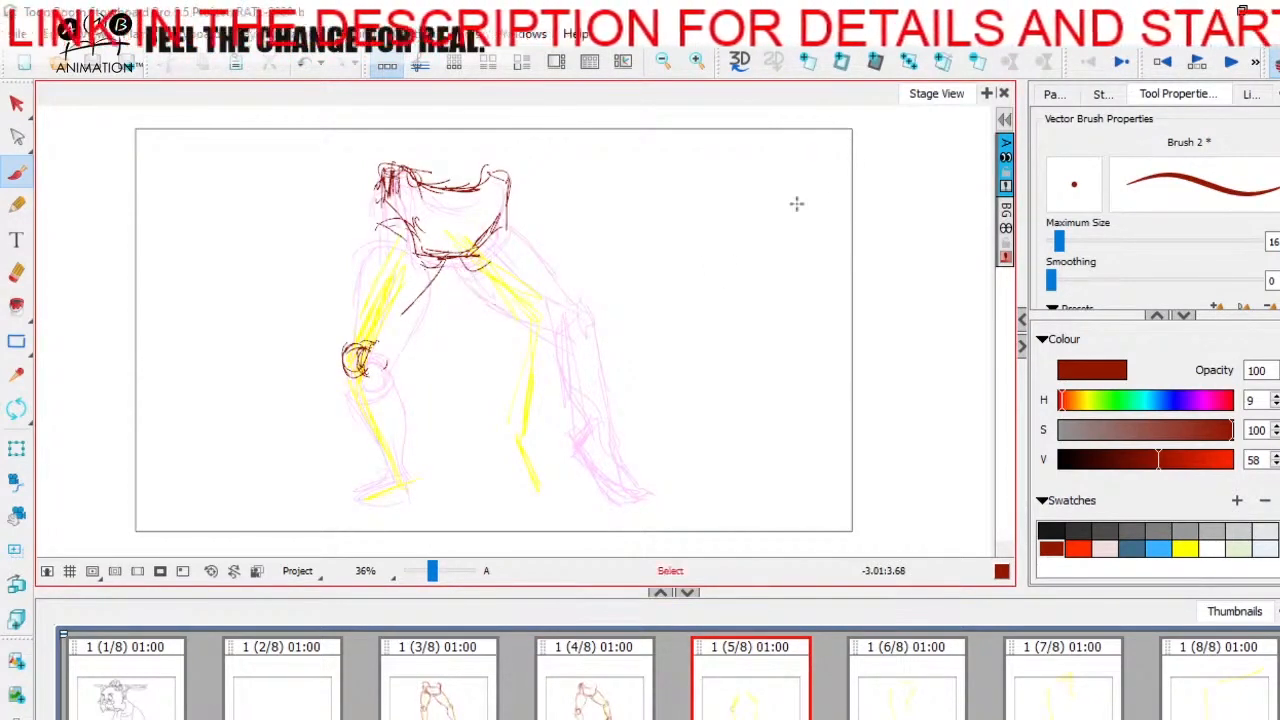
key(ctrl+z)
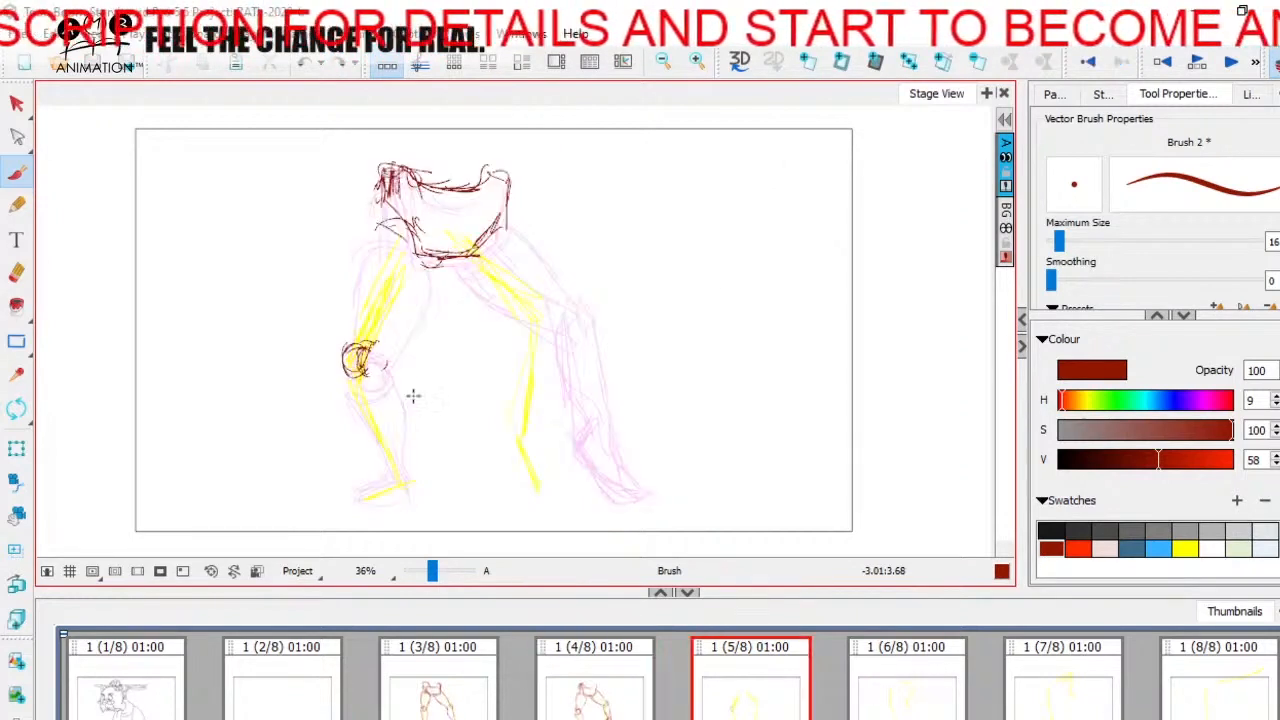
Step: Outline the left-hand leg's thigh from the hip to the knee on panel 5, checking against panel 4
mouse_move(380, 219)
mouse_down()
mouse_move(426, 262)
mouse_move(360, 274)
mouse_move(351, 312)
mouse_up()
key(Left)
key(Right)
mouse_move(356, 260)
mouse_down()
mouse_move(429, 288)
mouse_move(393, 348)
mouse_up()
key(Left)
key(Right)
drag(416, 304, 385, 367)
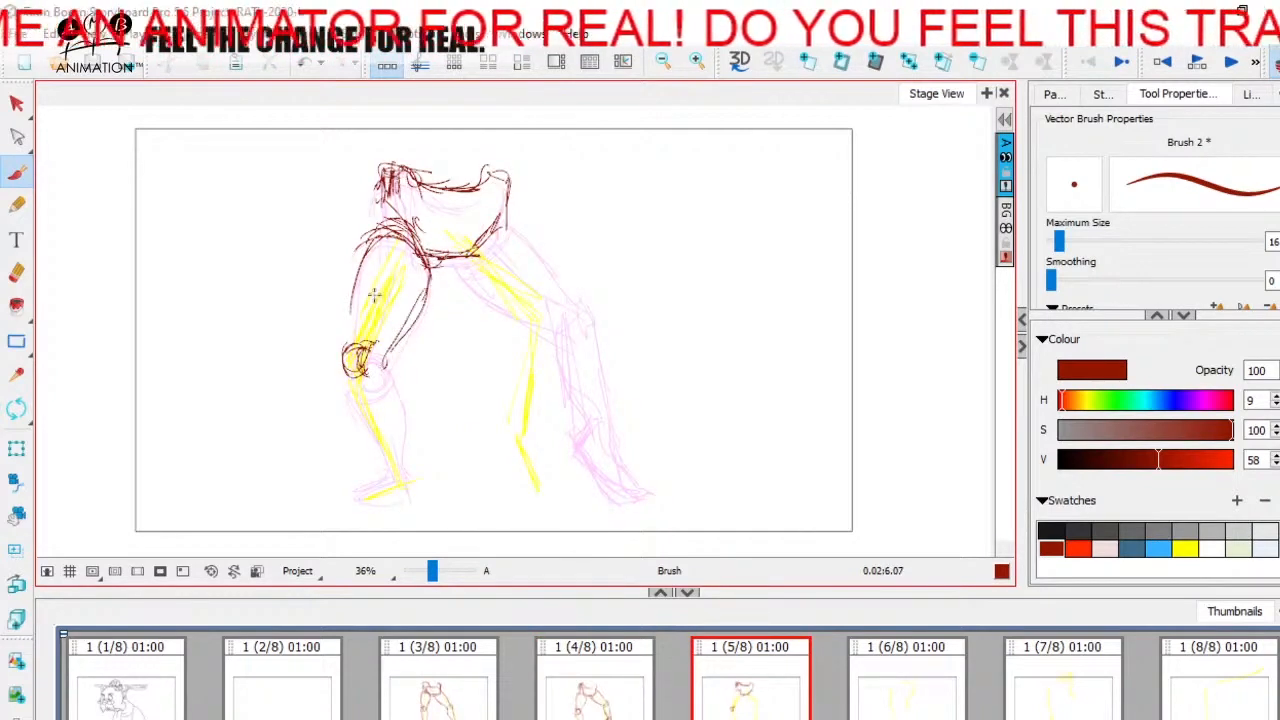
Step: Sketch the left-hand leg's calf, shin and foot on panel 5, closing the front of the thigh at the knee
mouse_move(353, 292)
mouse_down()
mouse_move(343, 350)
mouse_move(381, 377)
mouse_move(388, 368)
mouse_move(408, 472)
mouse_up()
key(Left)
key(Right)
key(Left)
key(Right)
drag(346, 380, 379, 456)
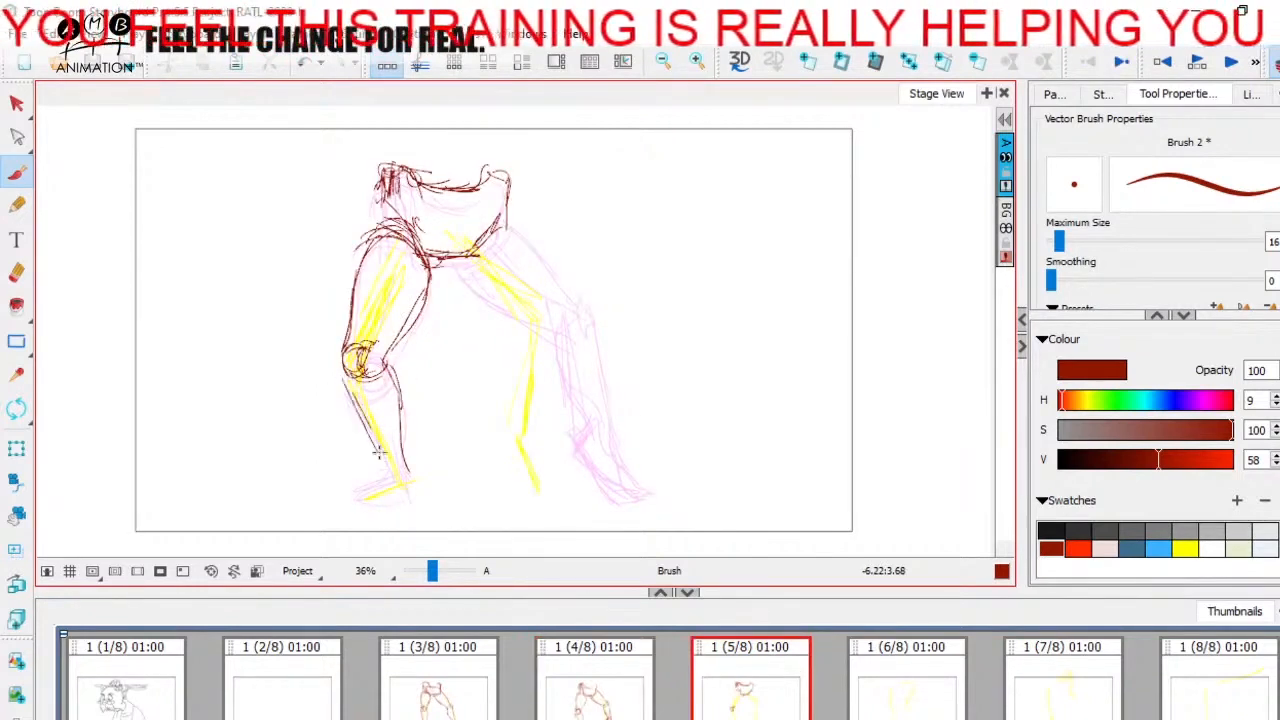
mouse_move(358, 408)
mouse_down()
mouse_move(397, 500)
mouse_move(410, 489)
mouse_up()
Step: Compare the left-hand leg's pose on panel 5 with panels 3 and 4
click(594, 692)
click(870, 690)
key(Left)
key(Left)
key(Left)
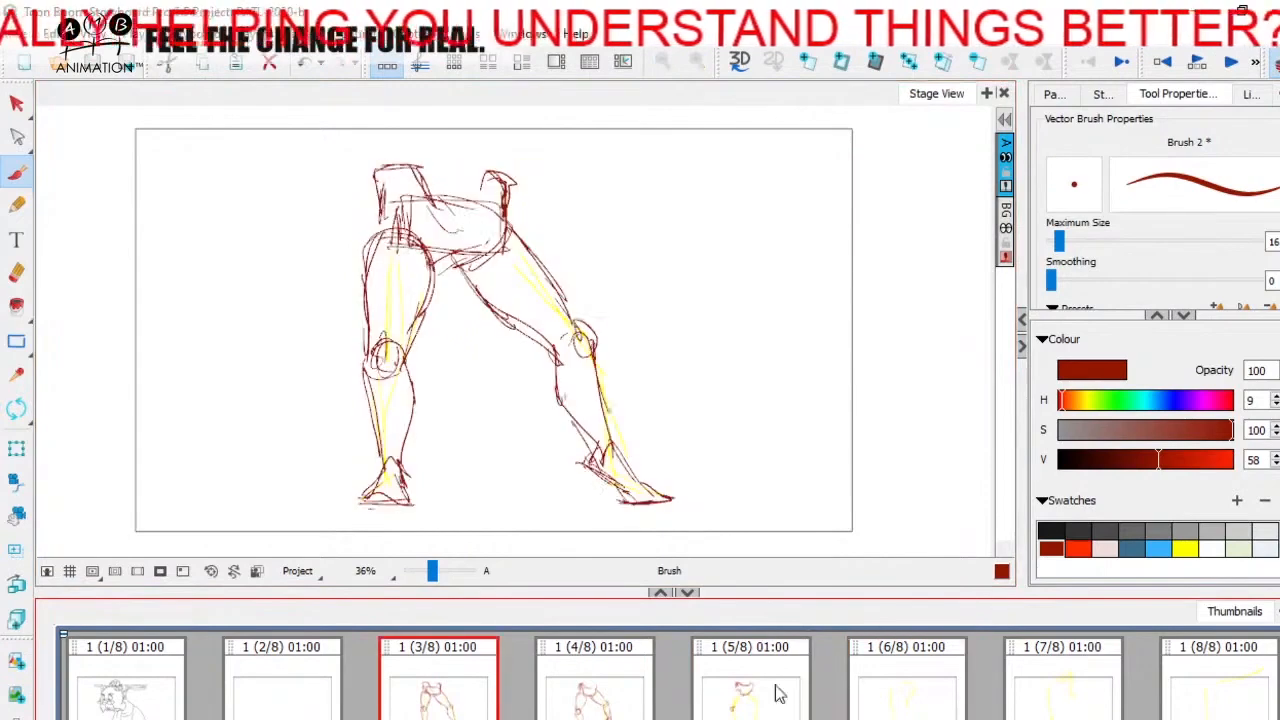
click(769, 706)
click(488, 690)
click(788, 695)
click(488, 688)
click(788, 680)
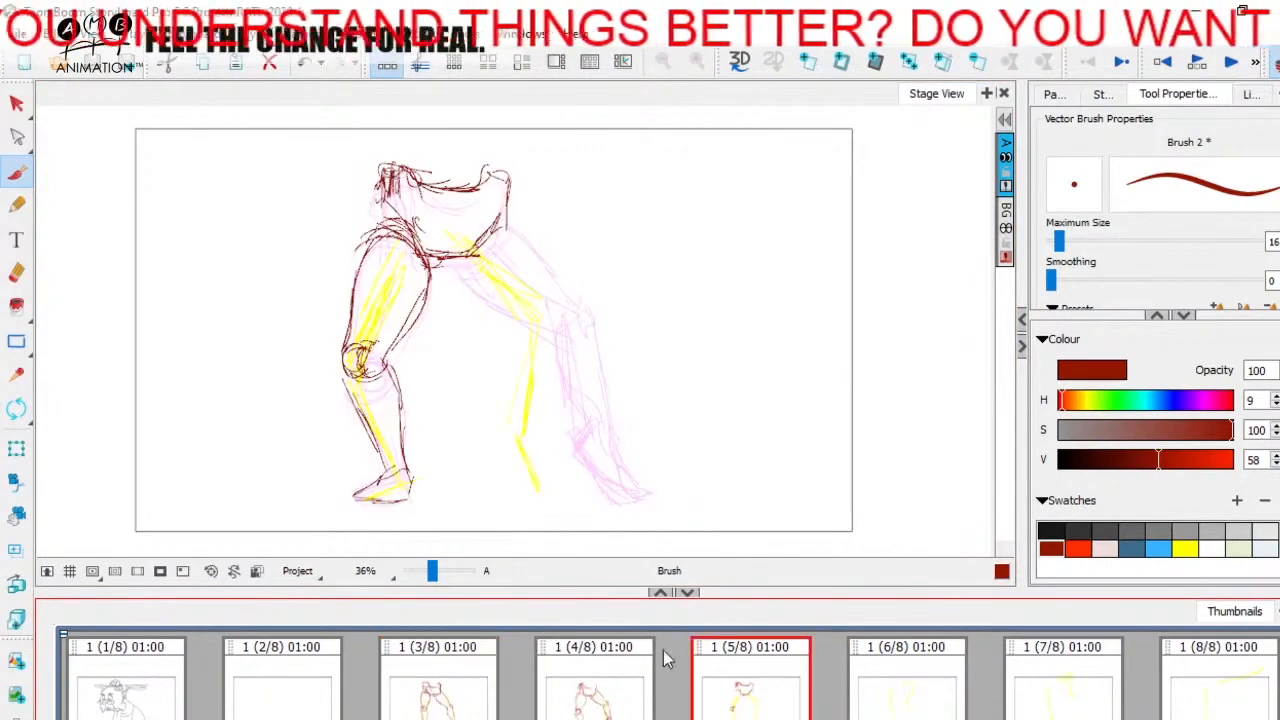
click(488, 682)
click(780, 680)
click(490, 682)
click(620, 686)
click(772, 675)
click(626, 660)
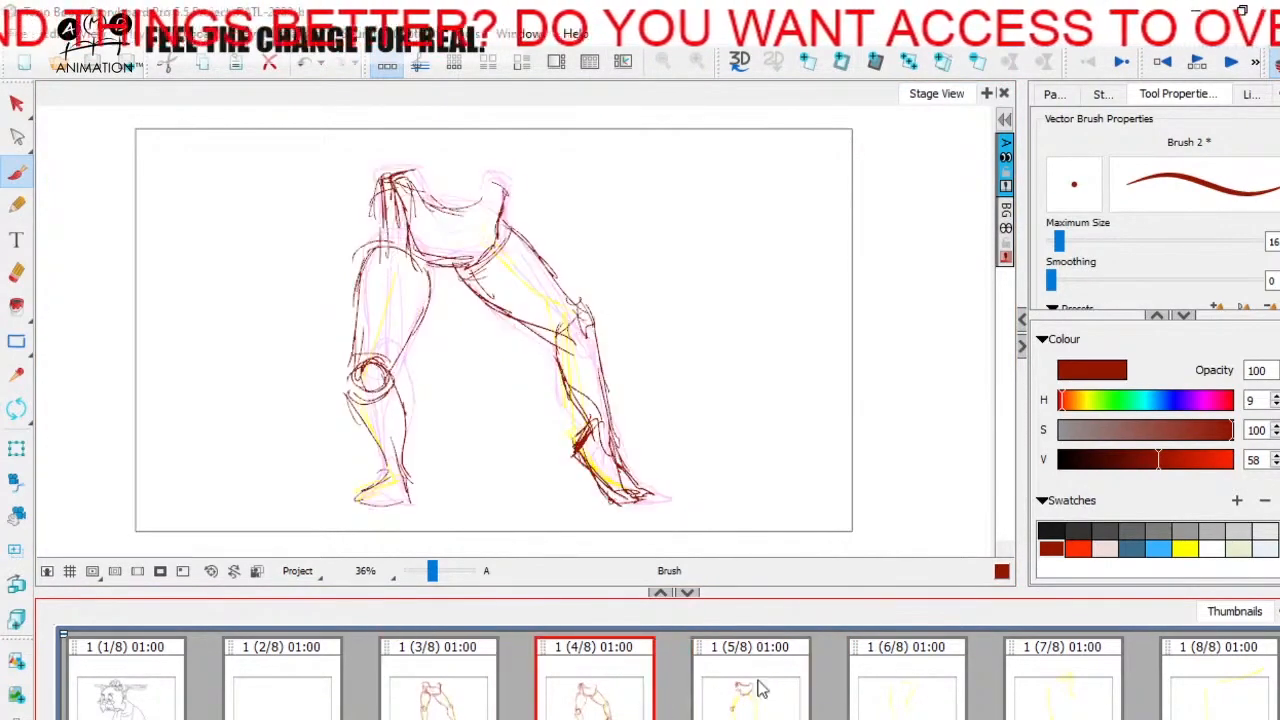
click(734, 687)
key(Left)
key(Right)
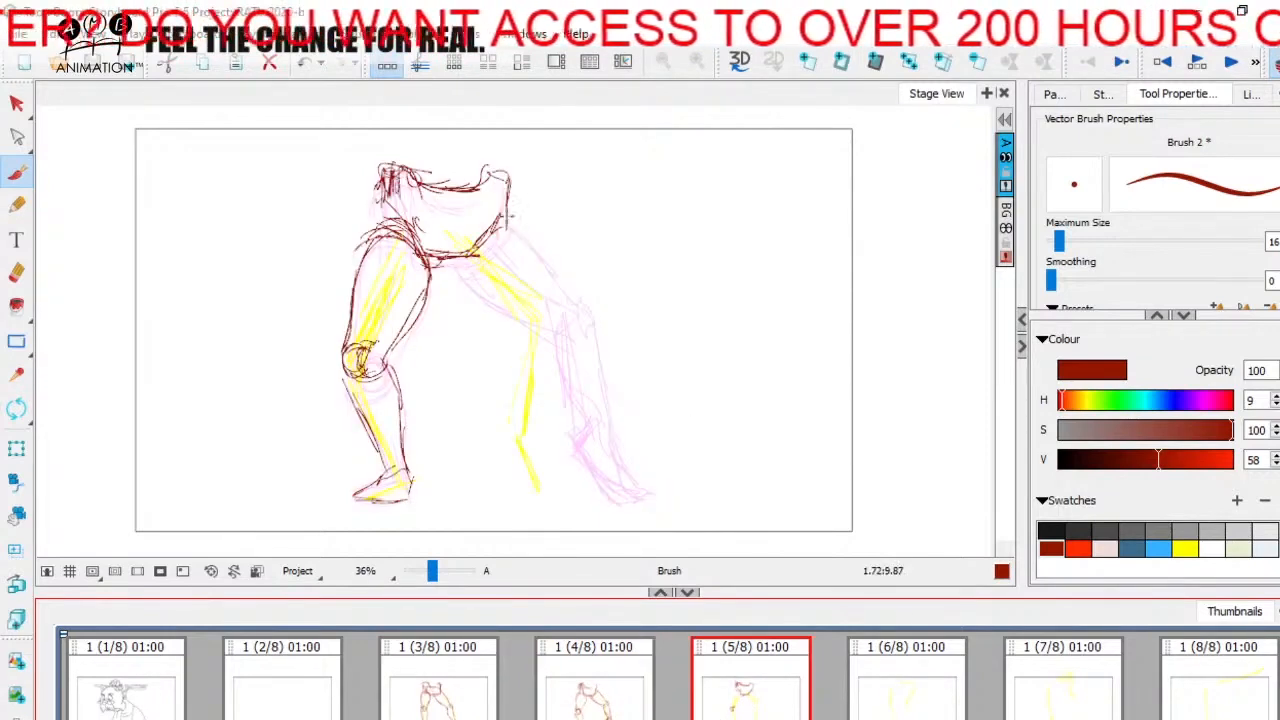
Step: Reinforce the pelvis's right-hand lower edge and start the outer thigh line on panel 5
mouse_move(501, 209)
mouse_down()
mouse_move(548, 247)
mouse_move(480, 255)
mouse_up()
key(Left)
key(Right)
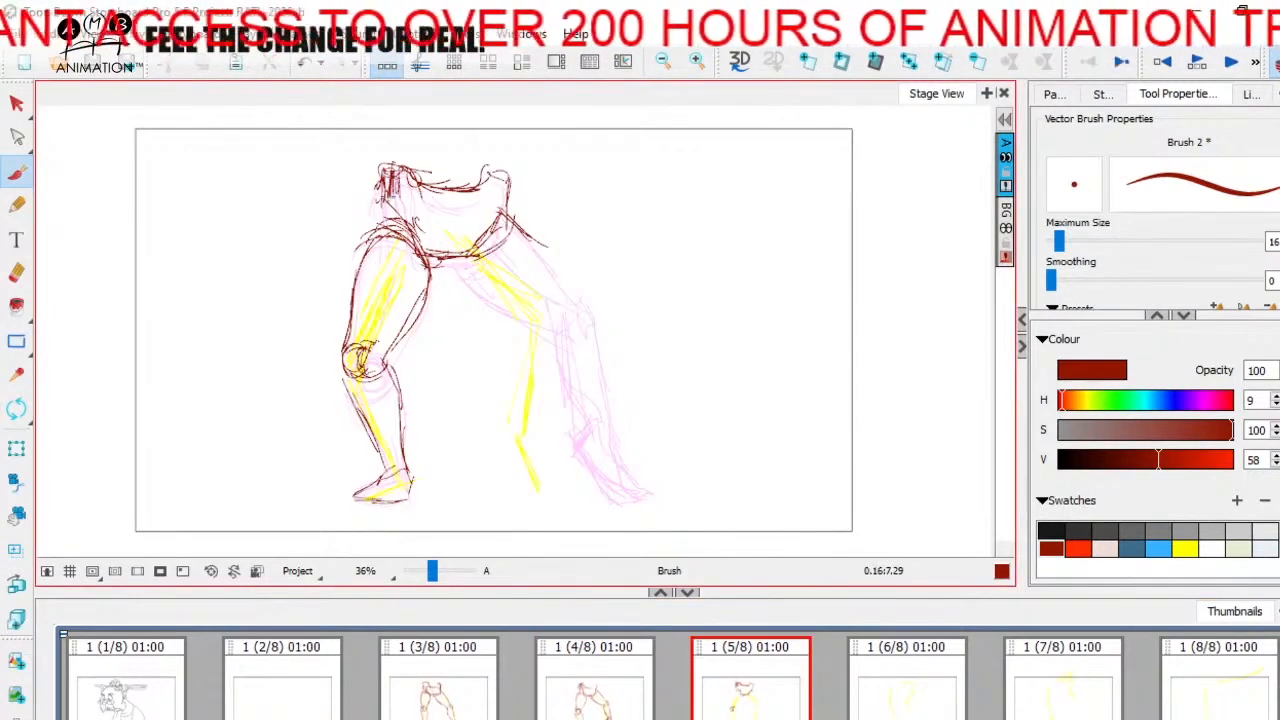
Step: Sketch torso lines above the pelvis, a pelvis centre line and the start of the right-hand inner thigh on panel 5
mouse_move(416, 180)
mouse_down()
mouse_move(486, 190)
mouse_move(464, 133)
mouse_up()
key(Left)
key(Right)
mouse_move(462, 170)
mouse_down()
mouse_move(453, 126)
mouse_move(452, 154)
mouse_up()
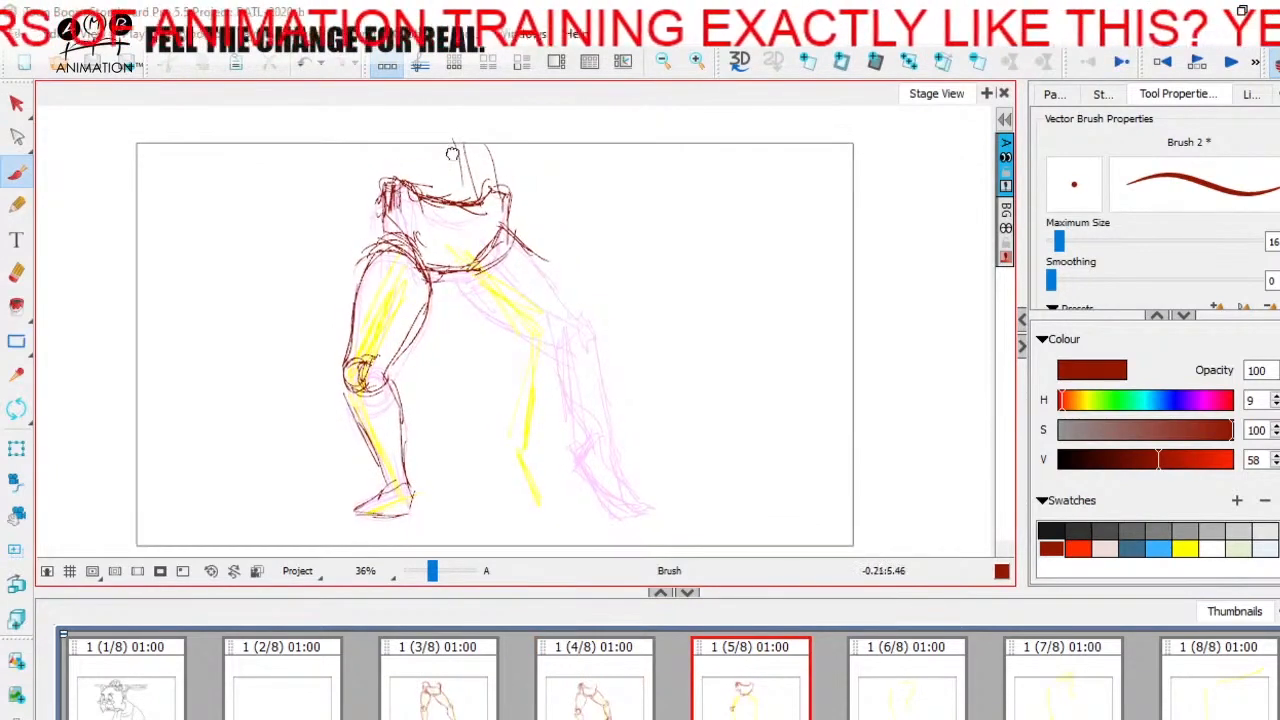
drag(463, 216, 478, 300)
key(Left)
key(Right)
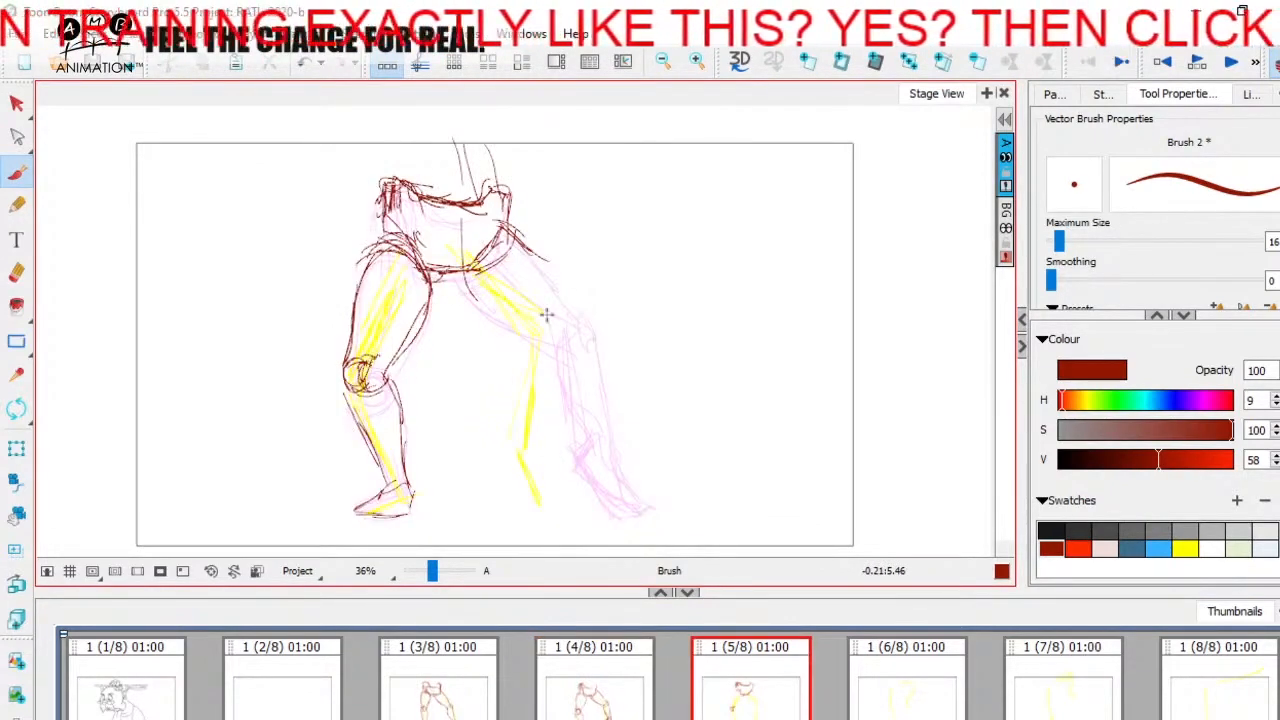
Step: Sketch the right-hand leg's knee circle and outer thigh outline on panel 5, checking against panel 4
key(Left)
key(Right)
key(Left)
key(Right)
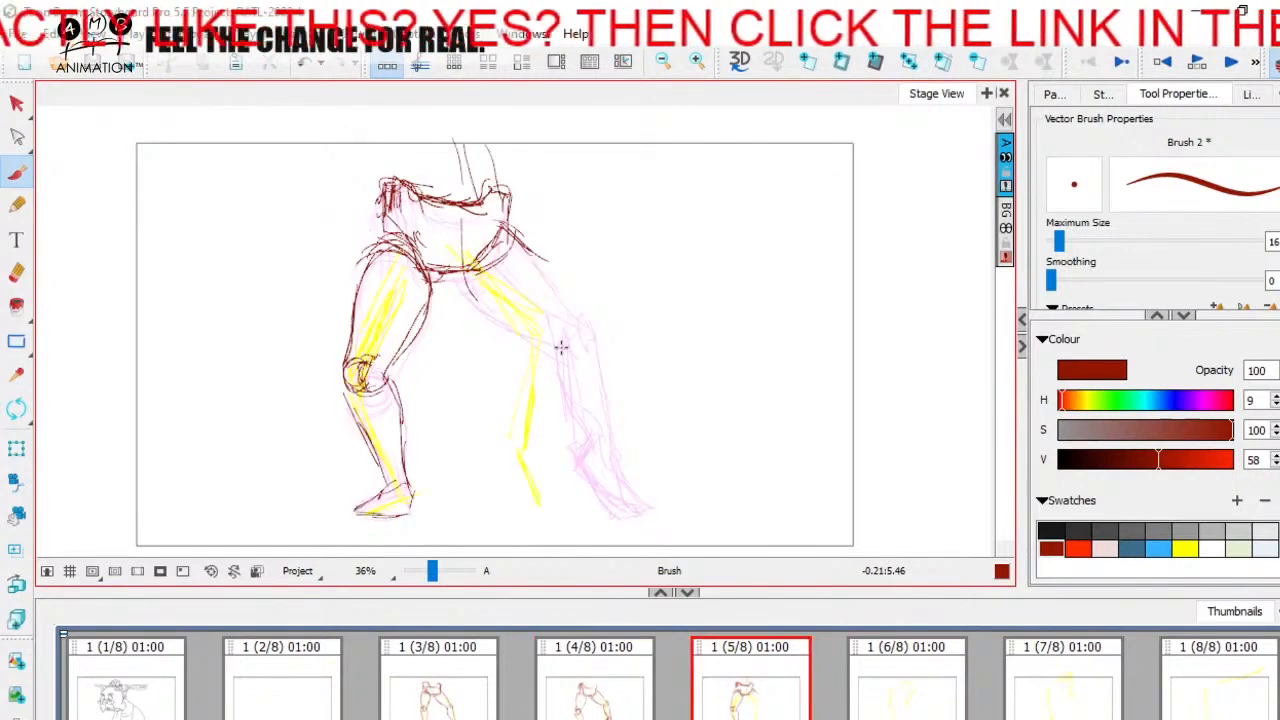
drag(538, 368, 566, 350)
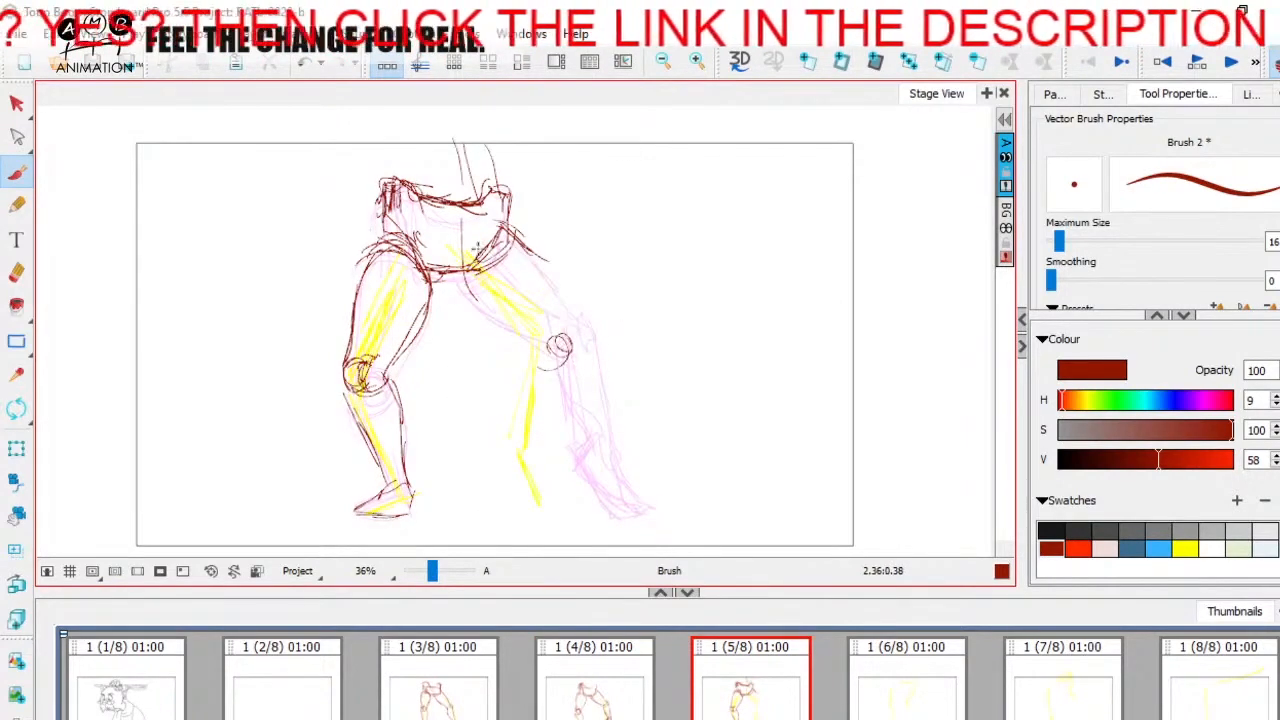
mouse_move(482, 264)
mouse_down()
mouse_move(510, 208)
mouse_move(567, 336)
mouse_up()
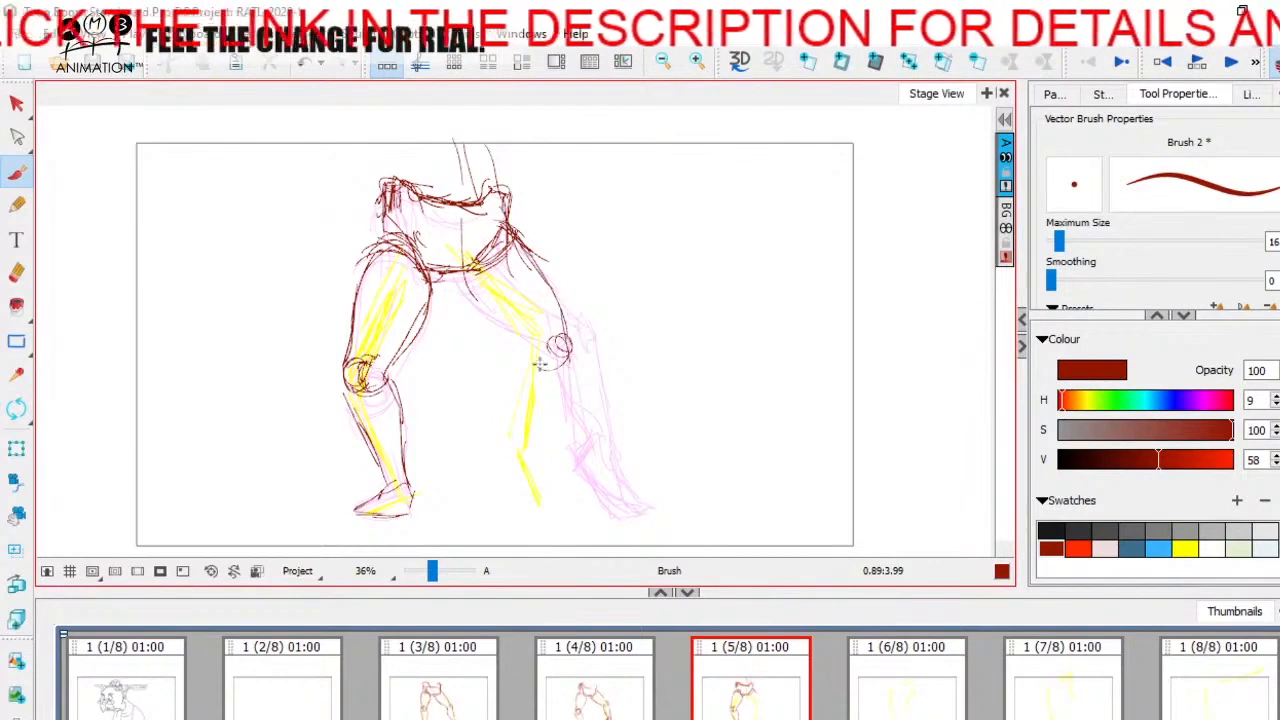
Step: Redraw the right-hand leg's outer thigh line further out on panel 5, with a new knee circle above the old one
key(Left)
key(Right)
mouse_move(508, 229)
mouse_down()
mouse_move(590, 316)
mouse_move(557, 324)
mouse_up()
key(Left)
key(Right)
key(Left)
key(Right)
drag(536, 245, 592, 326)
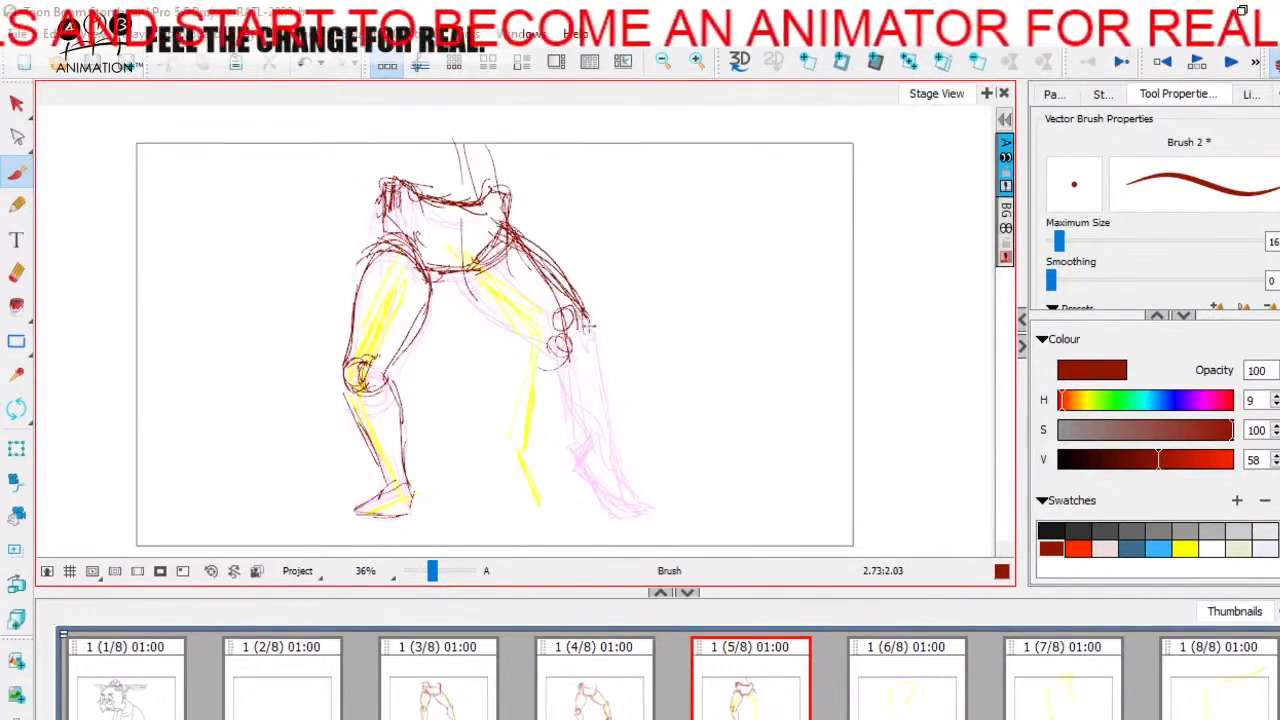
Step: Sketch the right-hand thigh's underside, the knee's lower edge and the start of the outer lower leg on panel 5
key(Left)
key(Right)
mouse_move(502, 234)
mouse_down()
mouse_move(467, 266)
mouse_move(488, 302)
mouse_move(547, 330)
mouse_move(490, 304)
mouse_move(545, 332)
mouse_move(567, 420)
mouse_up()
key(Left)
key(Right)
key(Left)
key(Right)
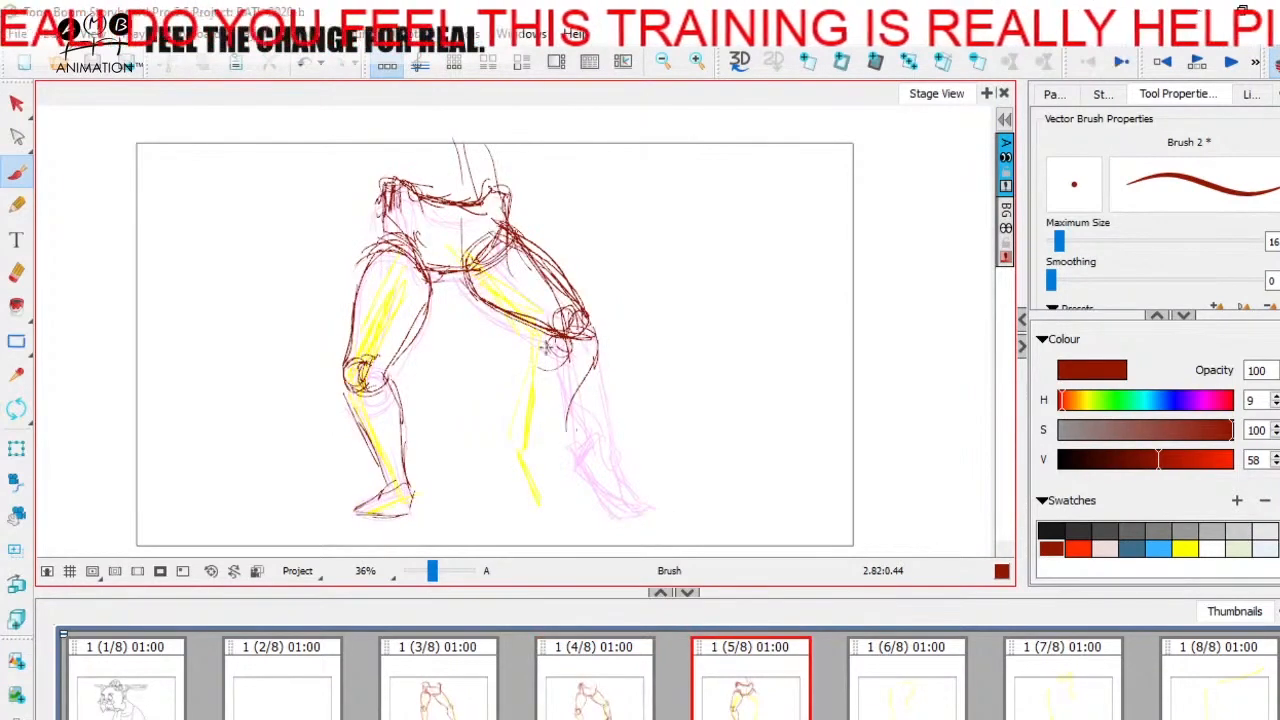
Step: Outline both sides of the right-hand lower leg down to the ankle on panel 5, checking against panel 4
drag(545, 340, 541, 416)
mouse_move(597, 340)
mouse_down()
mouse_move(558, 434)
mouse_move(565, 418)
mouse_up()
drag(586, 376, 560, 440)
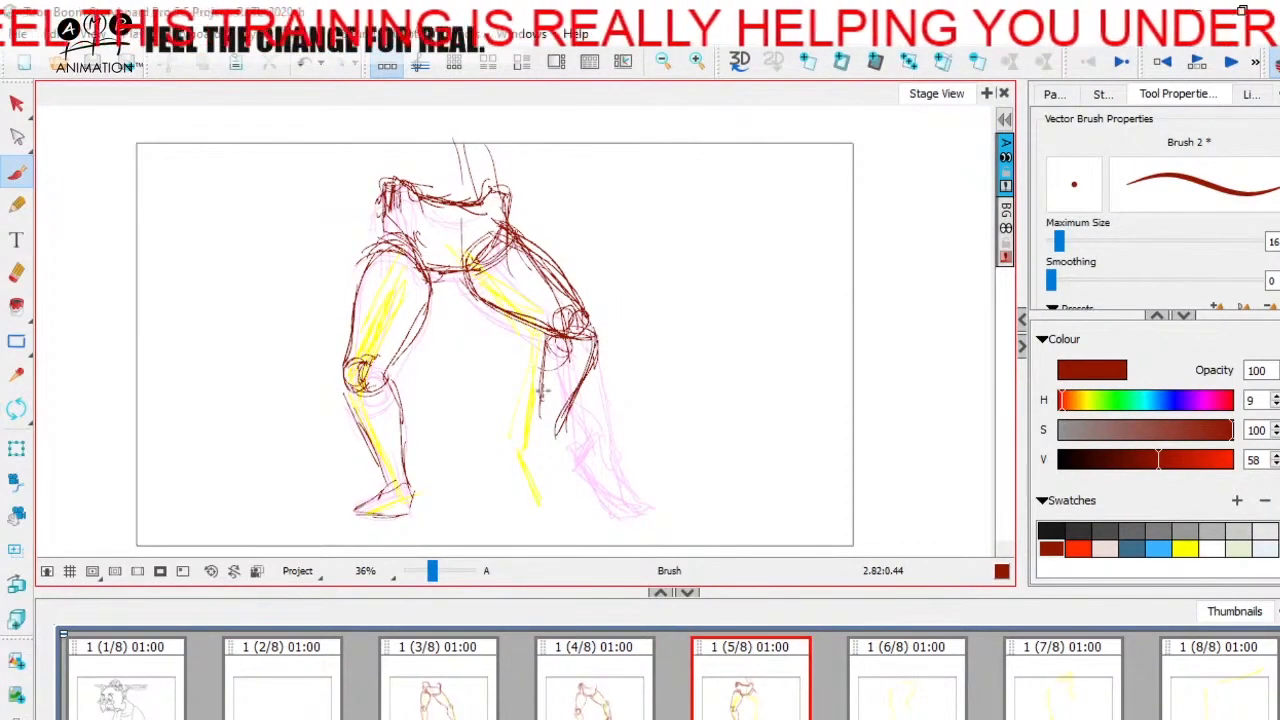
drag(556, 337, 528, 446)
key(Left)
key(Right)
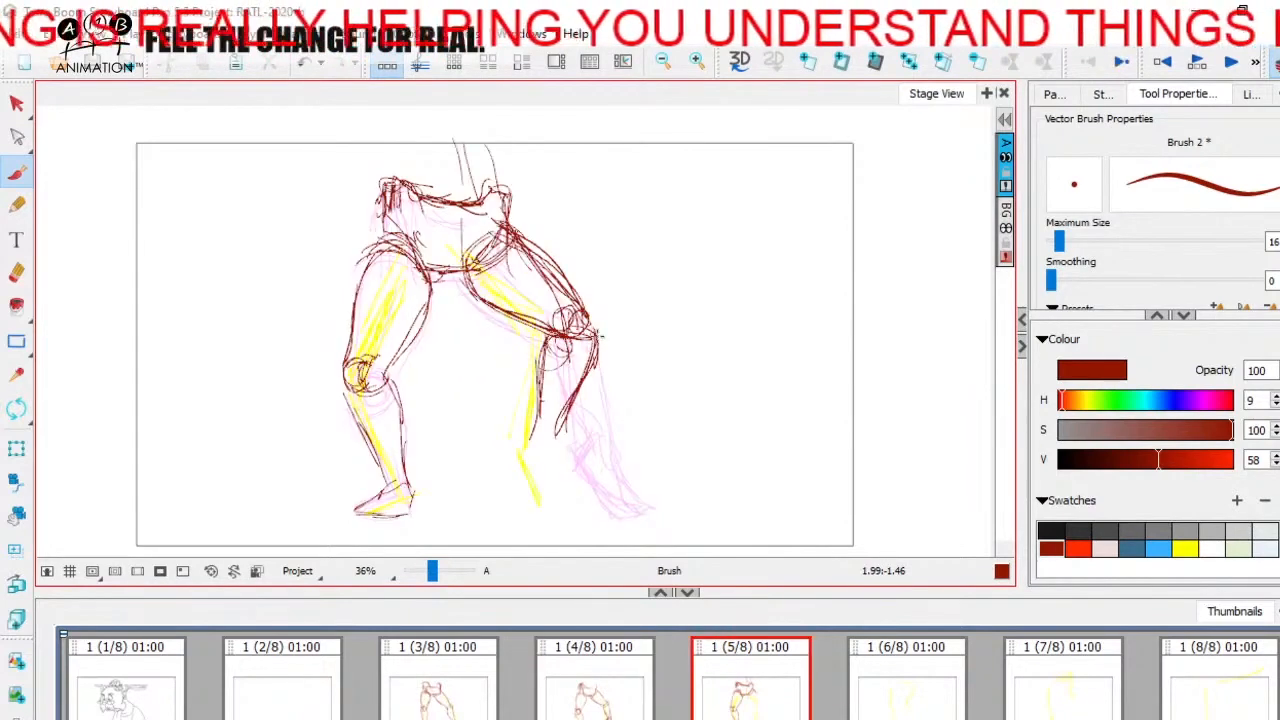
key(Left)
key(Right)
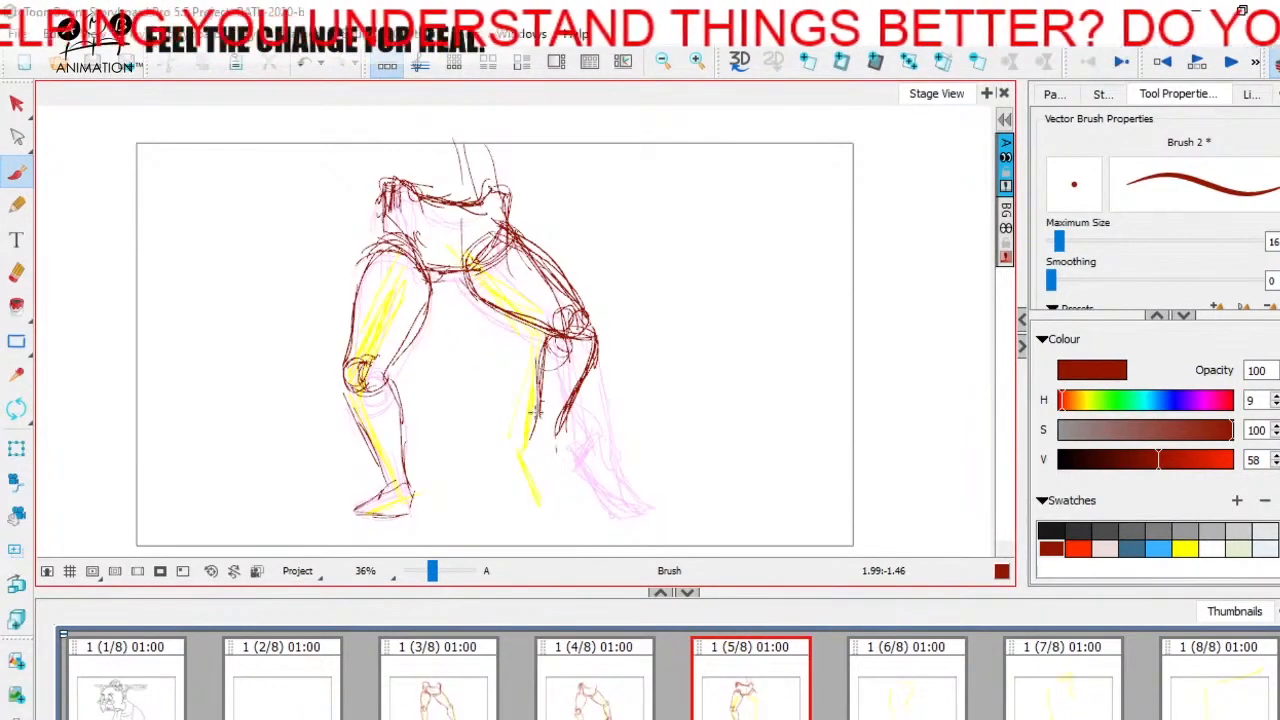
key(Left)
key(Right)
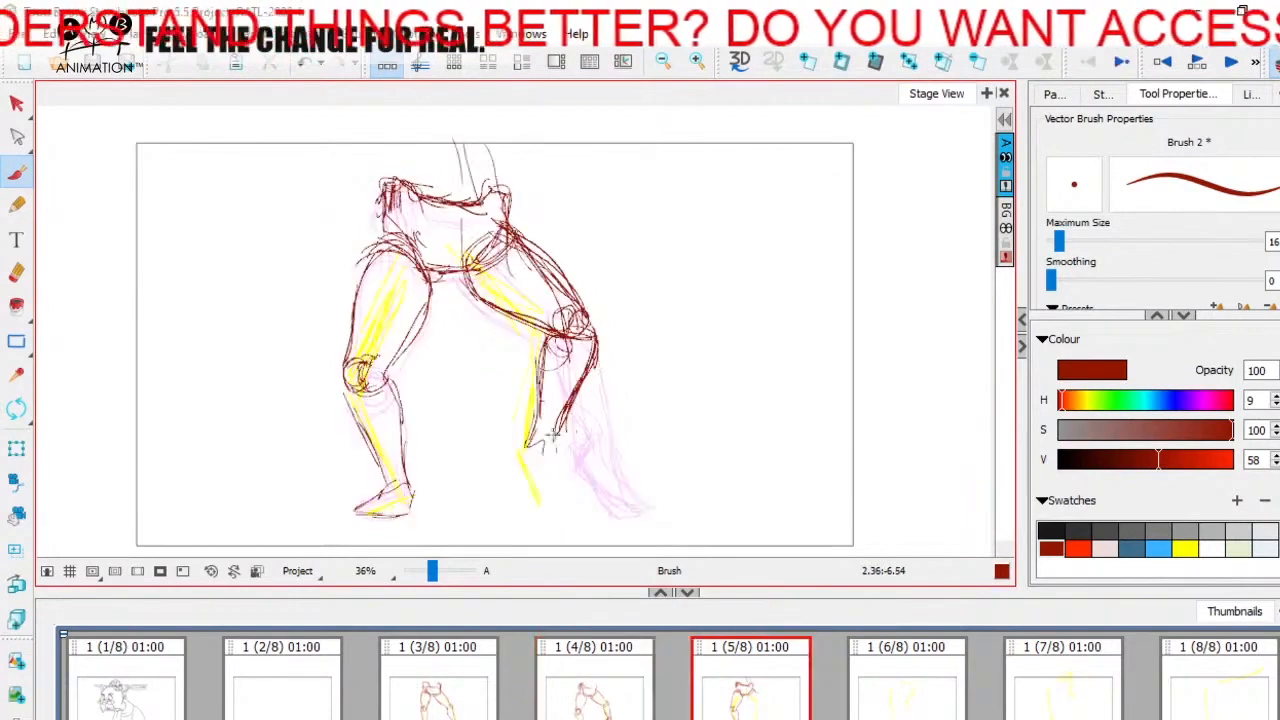
Step: Sketch the right-hand leg's ankle and raised-heel foot along the yellow guide on panel 5
drag(561, 424, 549, 453)
key(Left)
key(Right)
drag(707, 373, 695, 389)
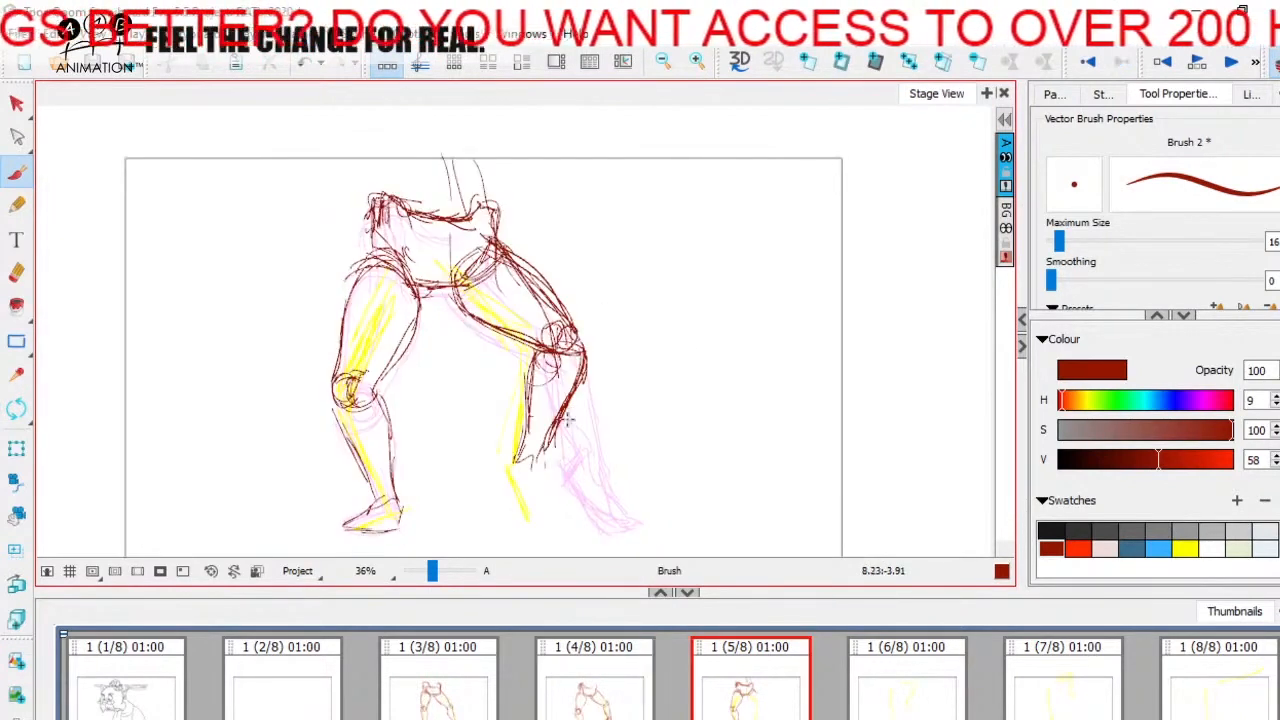
key(Left)
drag(502, 471, 525, 516)
key(Right)
drag(538, 458, 541, 489)
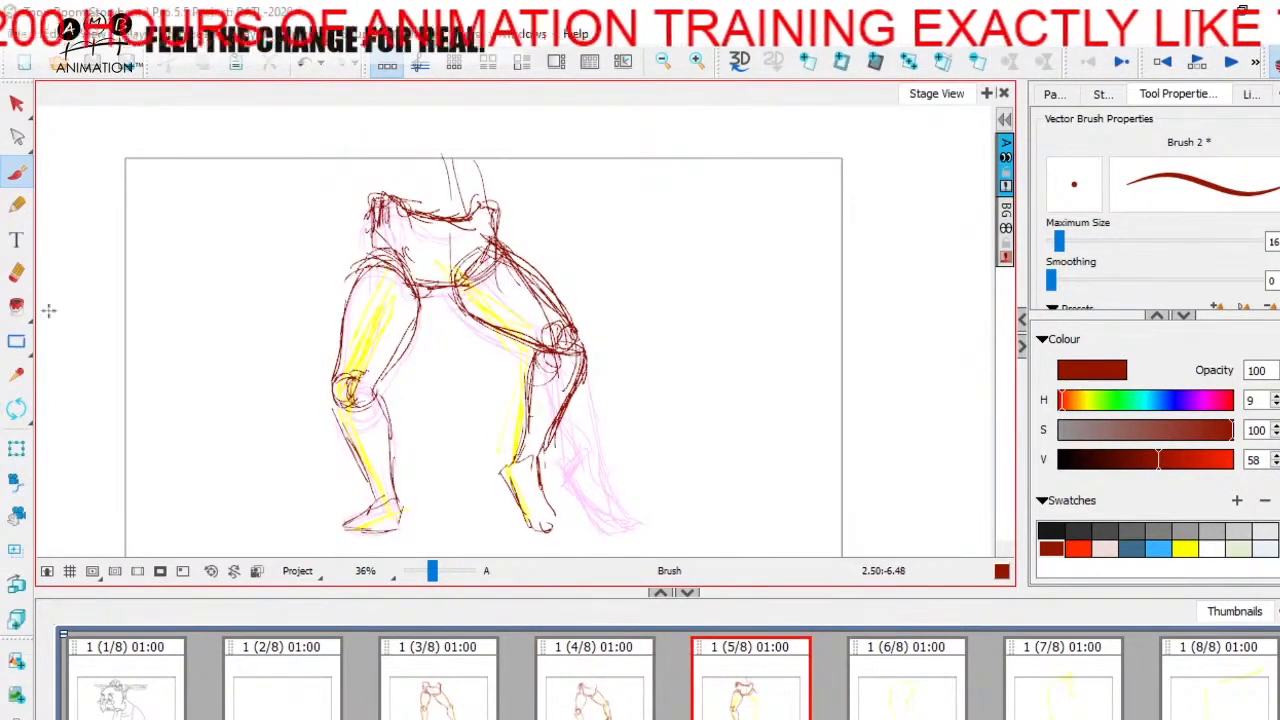
Step: Erase the extra lines on the right-hand thigh of panel 5 and redraw its outer contour
click(16, 272)
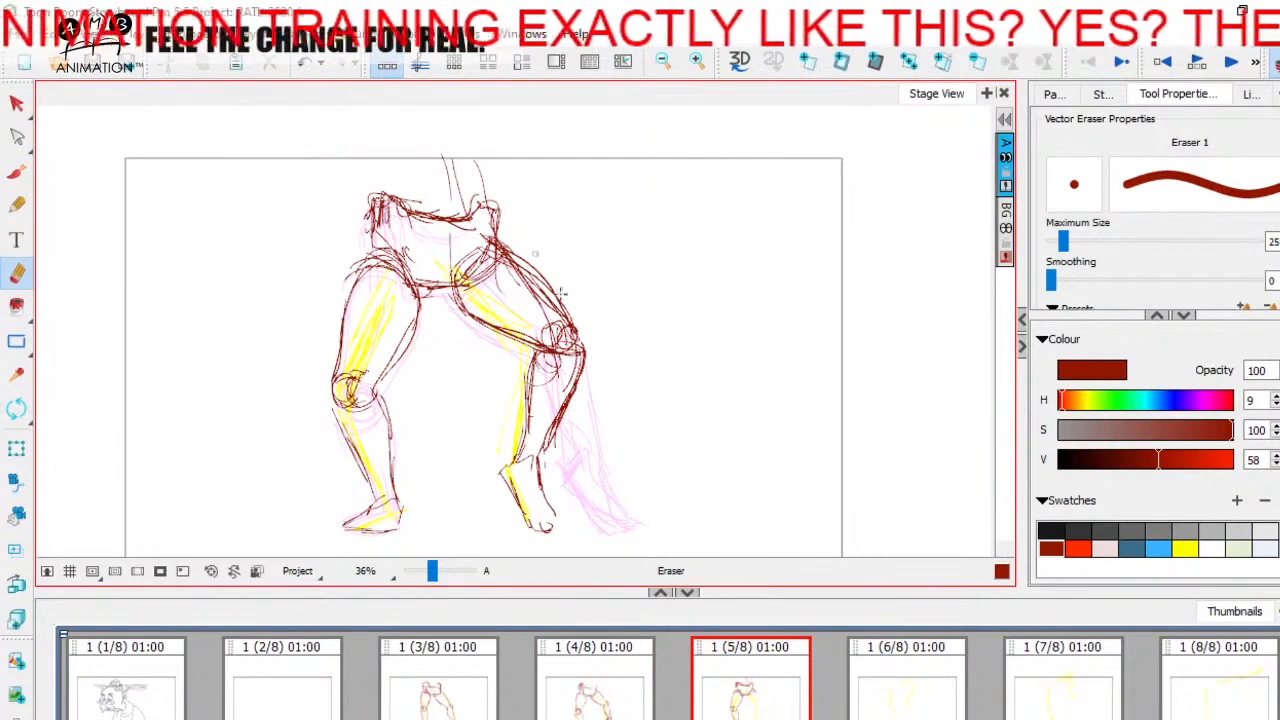
click(16, 172)
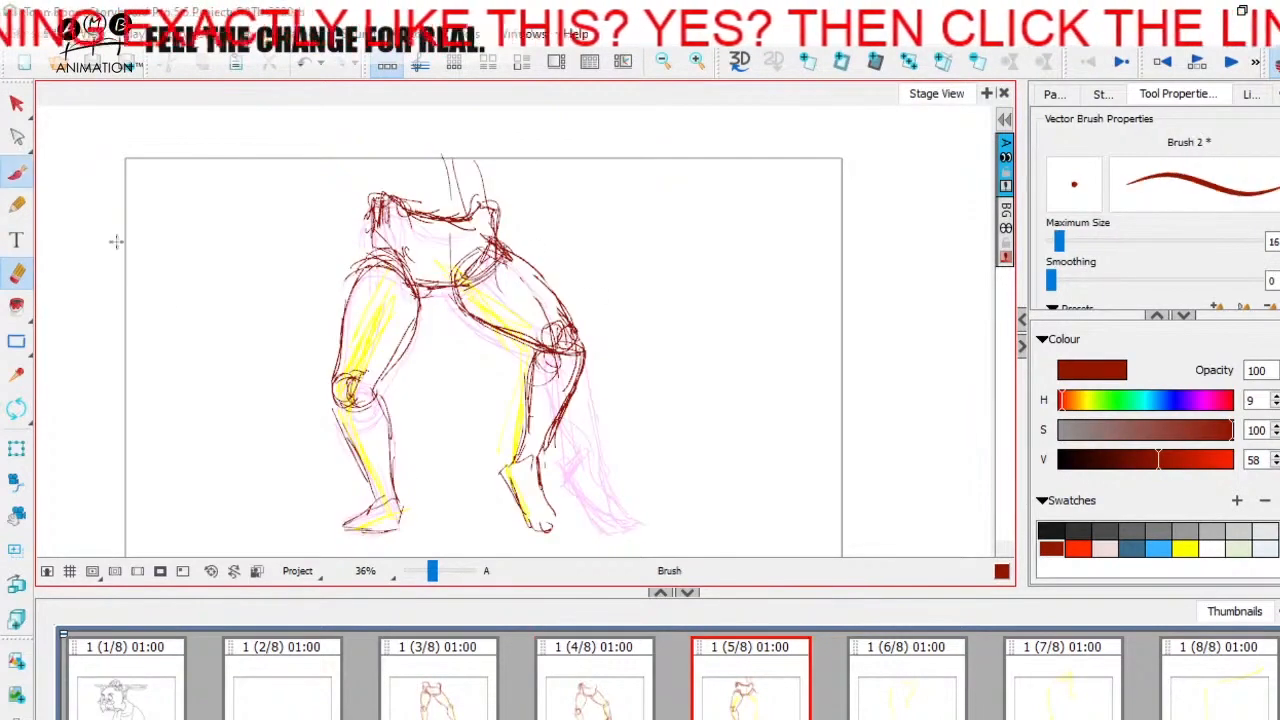
mouse_move(508, 249)
mouse_down()
mouse_move(577, 331)
mouse_move(552, 297)
mouse_up()
key(Left)
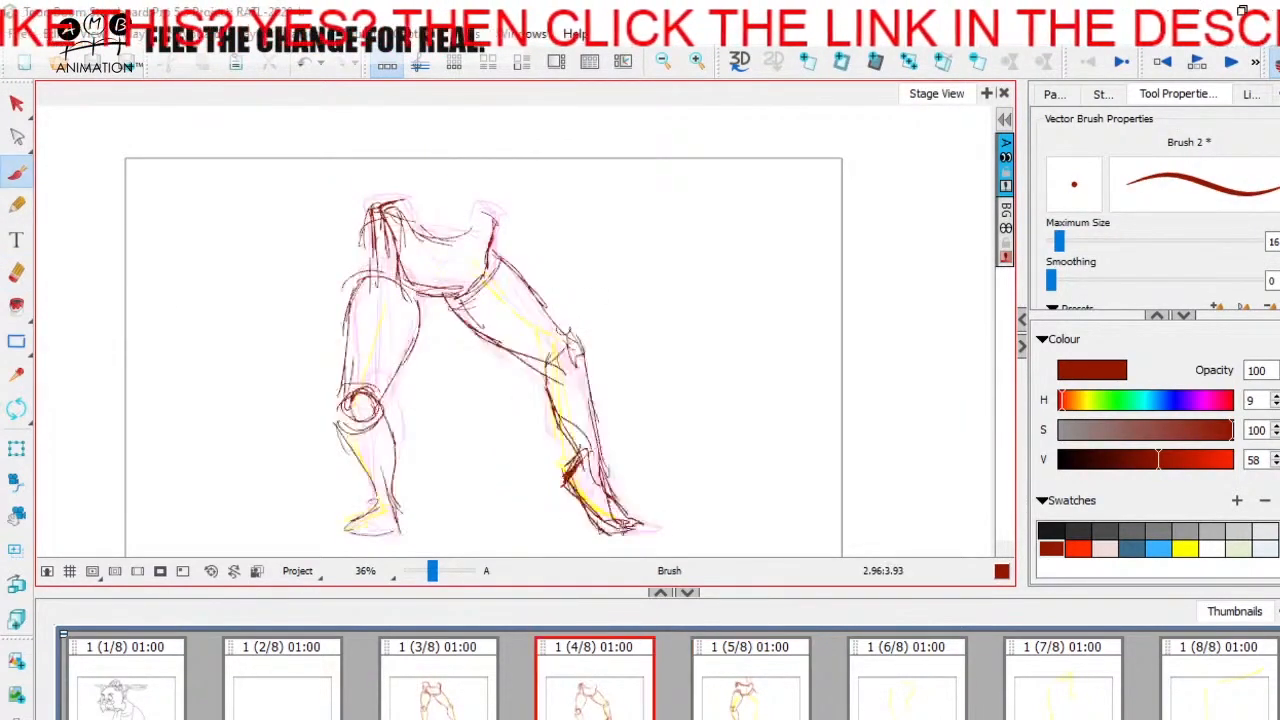
key(Right)
Step: Compare the pelvis and leg poses across panels 3 to 6
click(441, 710)
click(752, 703)
click(931, 684)
click(488, 698)
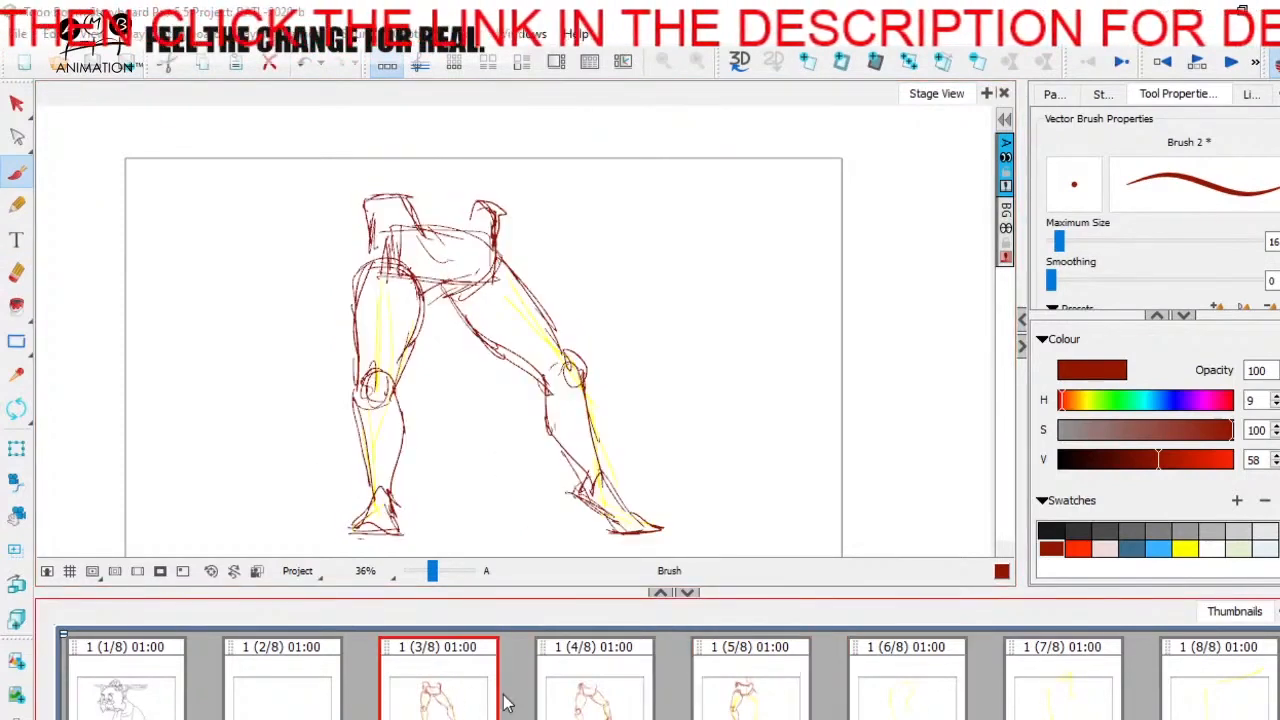
click(607, 694)
click(757, 685)
click(650, 655)
click(874, 664)
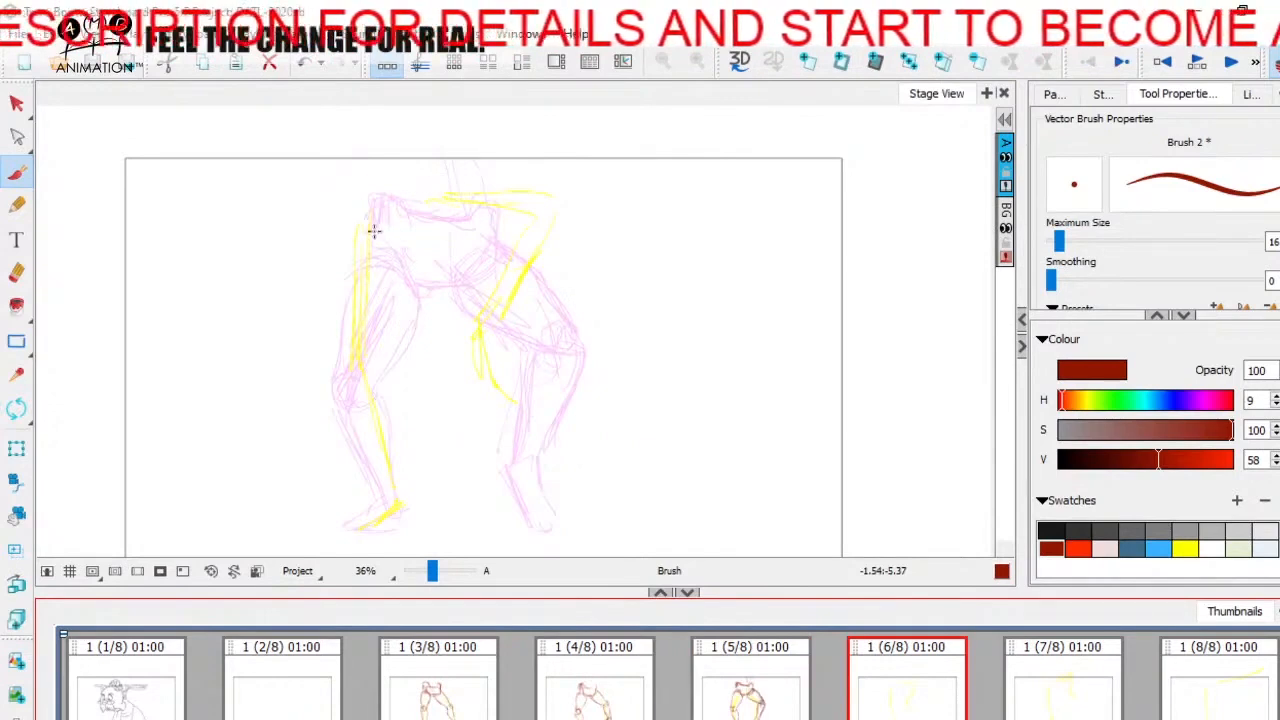
Step: Sketch the pelvis's left-hand corner and curved lower edge on panel 6, slightly higher than the onion-skin pose
mouse_move(380, 192)
mouse_down()
mouse_move(397, 180)
mouse_move(409, 231)
mouse_move(362, 177)
mouse_move(357, 212)
mouse_up()
key(Left)
key(Right)
drag(346, 203, 430, 288)
key(Left)
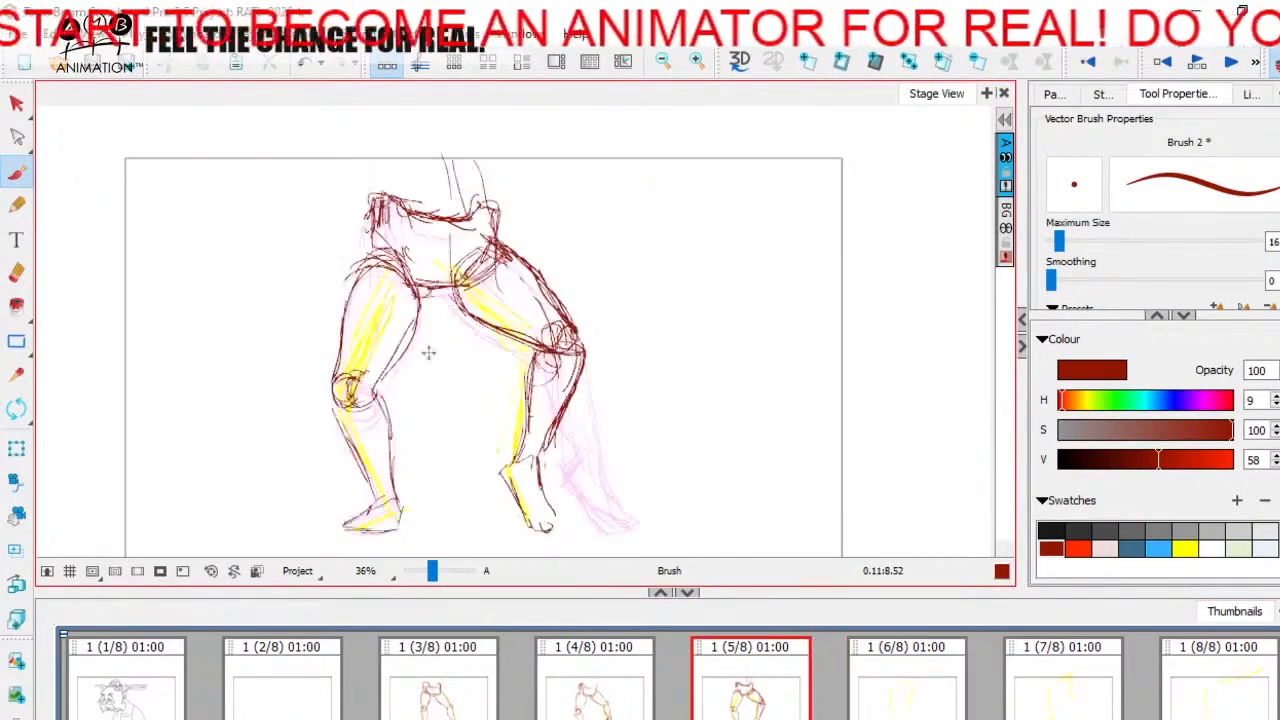
key(Right)
mouse_move(398, 221)
mouse_down()
mouse_move(442, 262)
mouse_move(457, 256)
mouse_up()
key(Left)
key(Right)
Step: Compare the new pelvis position on panel 6 with the poses on panels 3 and 5
click(420, 702)
click(737, 681)
click(454, 702)
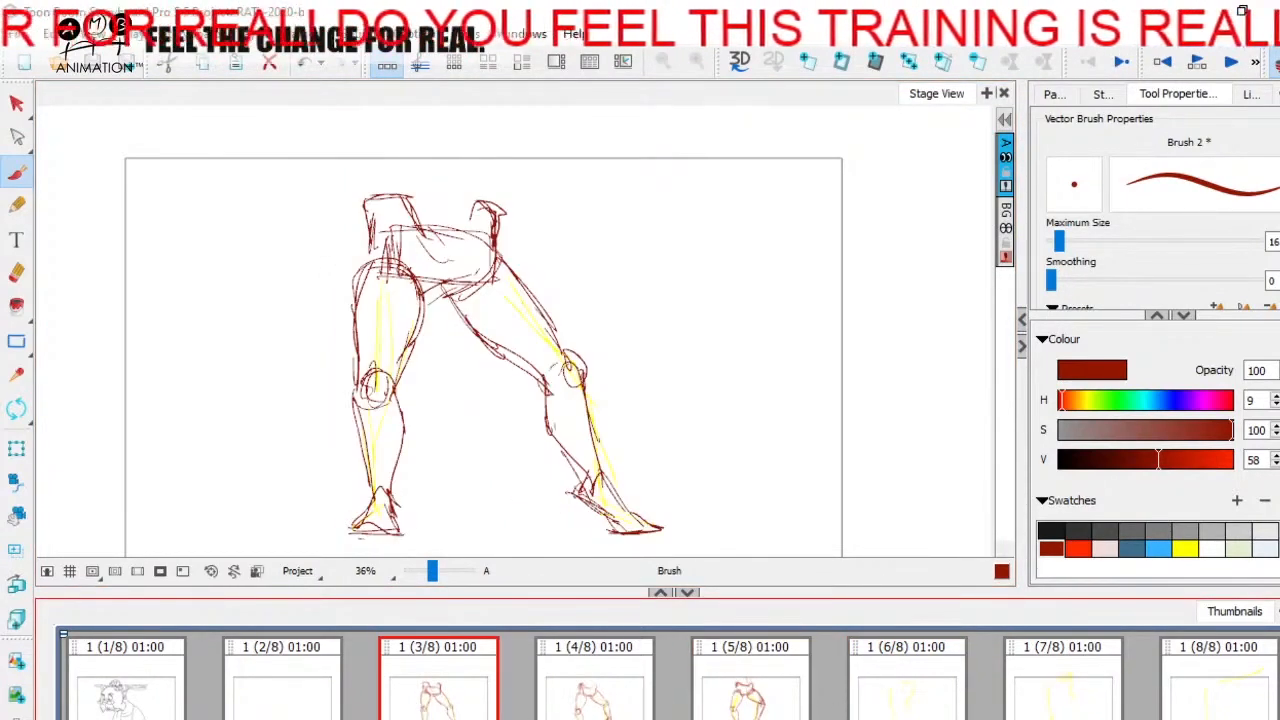
click(911, 710)
click(480, 700)
click(957, 708)
click(493, 698)
click(916, 707)
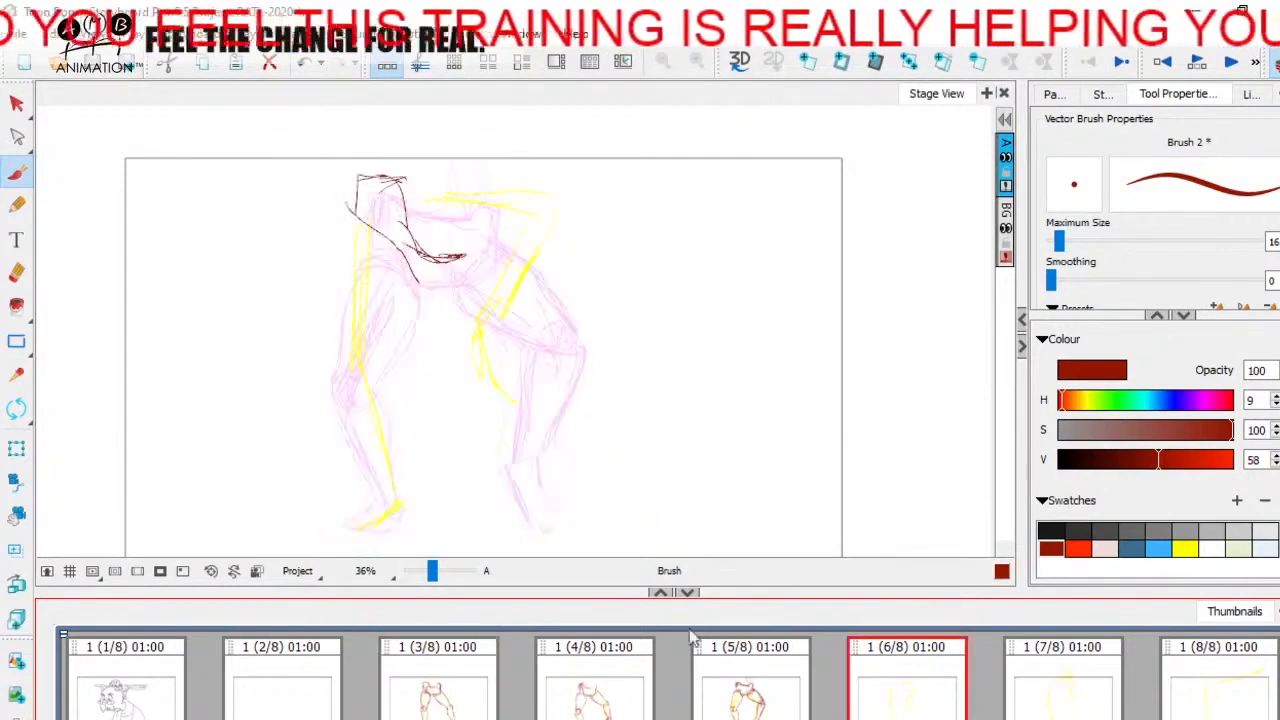
Step: Complete the pelvis on panel 6 with its lower curve, upper edge and right-hand side
mouse_move(401, 241)
mouse_down()
mouse_move(418, 259)
mouse_move(472, 261)
mouse_up()
key(Left)
key(Right)
drag(420, 203, 482, 178)
mouse_move(443, 181)
mouse_down()
mouse_move(489, 183)
mouse_move(487, 250)
mouse_up()
key(Left)
key(Right)
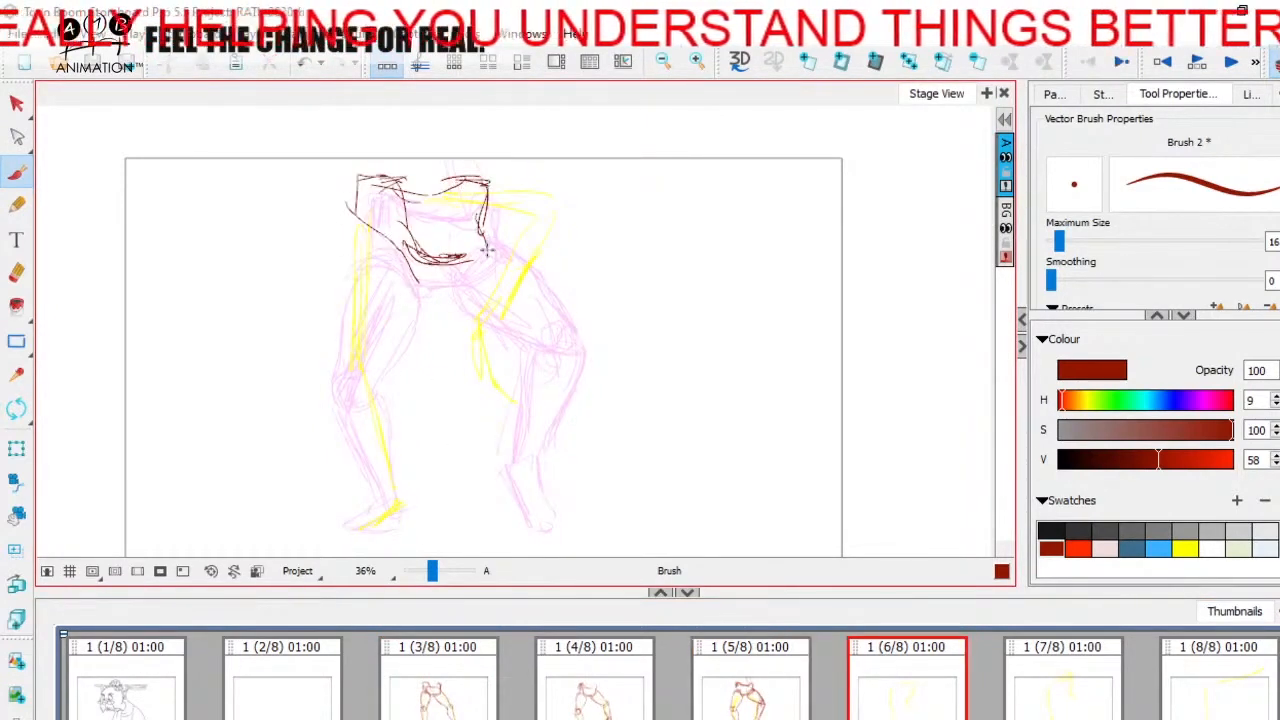
key(Left)
key(Right)
Step: Sketch the hip curve at the top of the left-hand thigh on panel 6
drag(458, 184, 349, 260)
mouse_move(348, 243)
mouse_down()
mouse_move(413, 270)
mouse_move(419, 313)
mouse_up()
key(Left)
key(Right)
Step: Sketch the left-hand leg's knee circle and both thigh outlines over the yellow guide on panel 6
drag(380, 357, 354, 372)
key(Left)
key(Right)
mouse_move(341, 252)
mouse_down()
mouse_move(409, 248)
mouse_move(391, 388)
mouse_move(345, 275)
mouse_move(355, 390)
mouse_up()
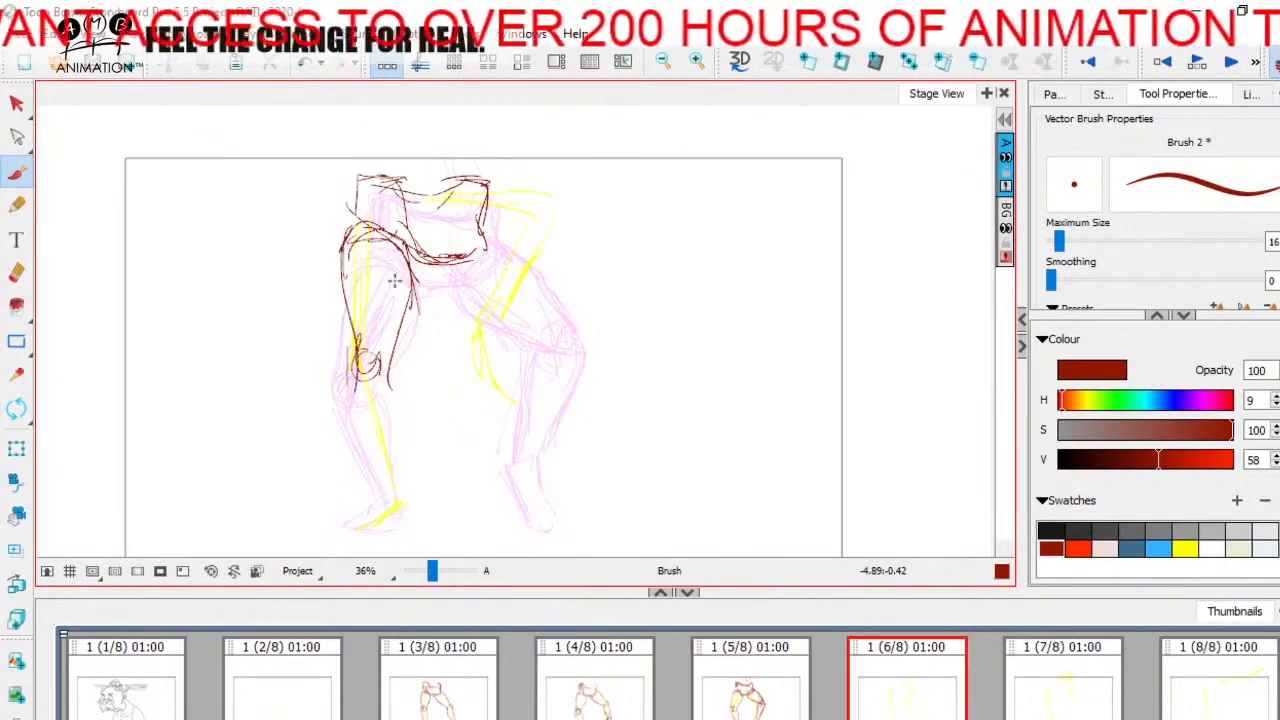
drag(338, 252, 352, 355)
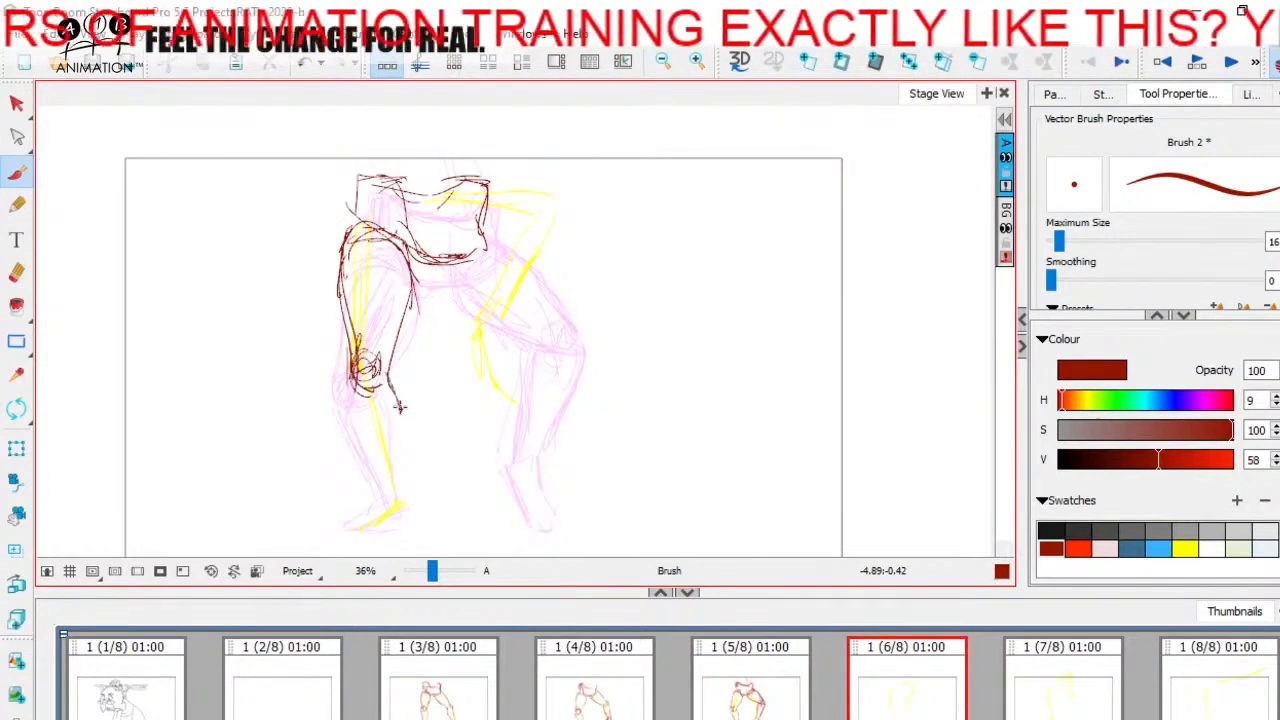
Step: Outline the left-hand lower leg and its foot on panel 6
drag(398, 407, 400, 508)
drag(350, 382, 382, 510)
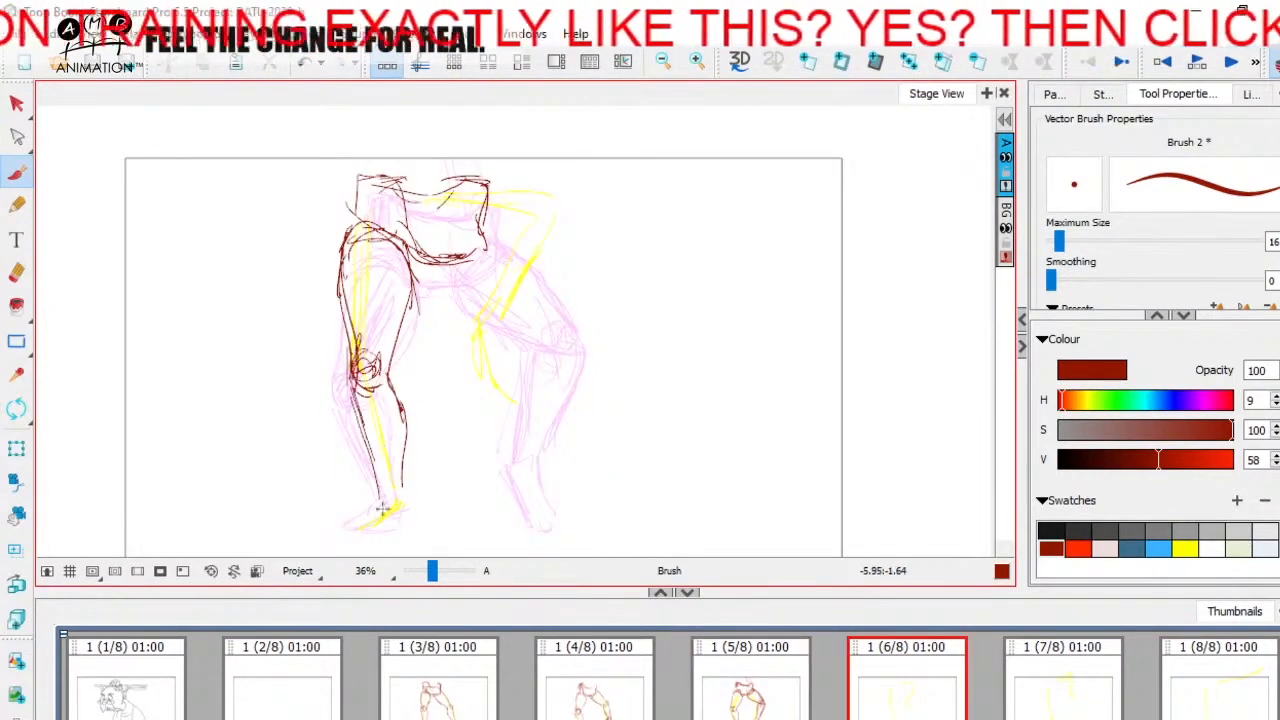
key(g)
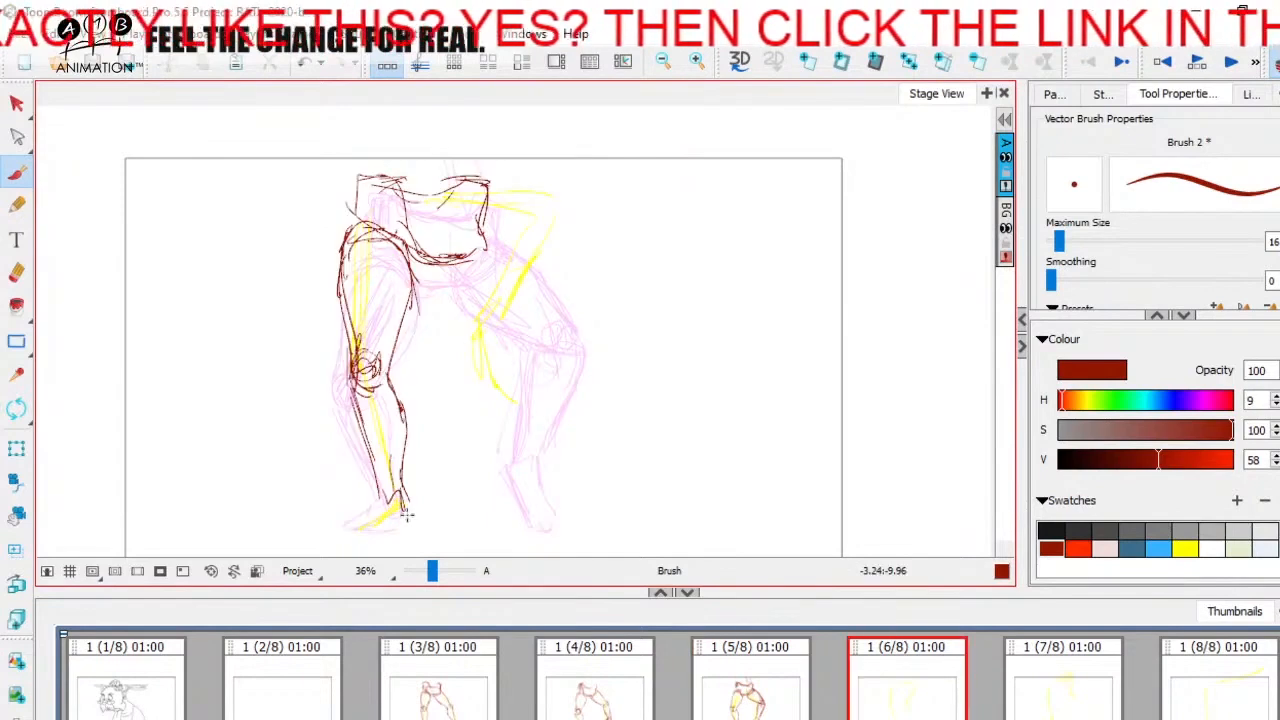
key(f)
key(g)
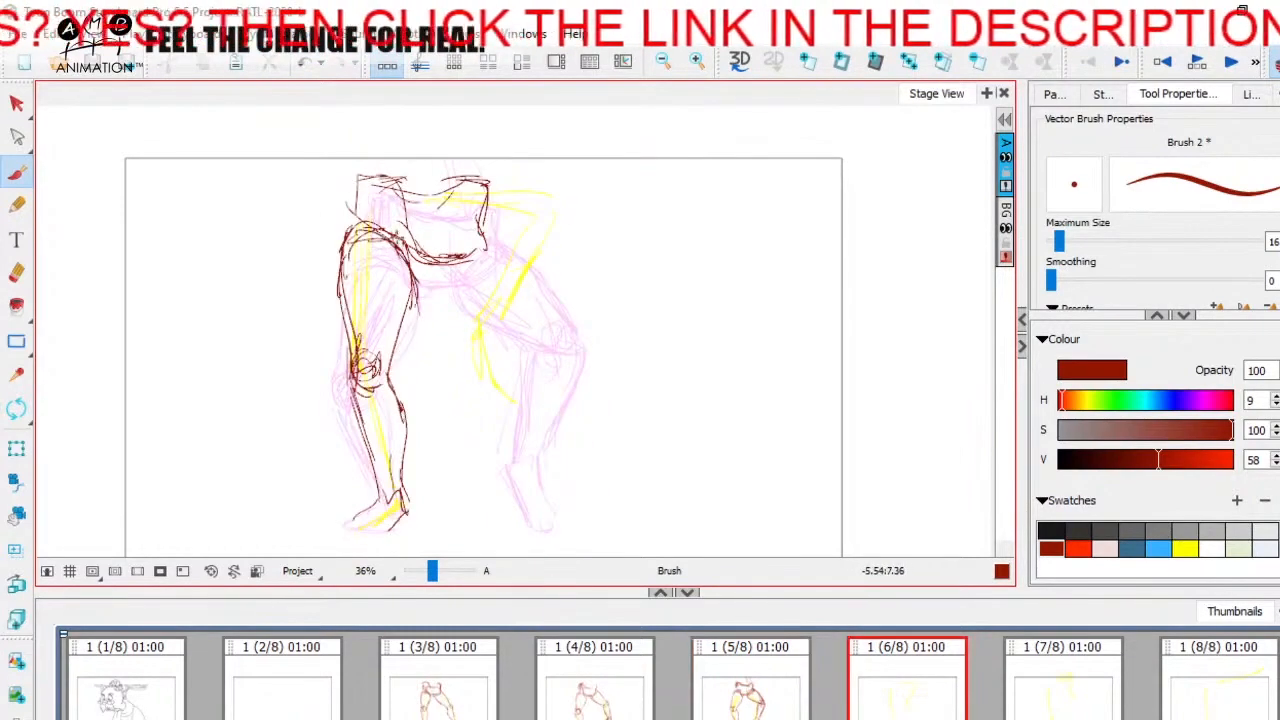
Step: Round out and reinforce the pelvis's upper left-hand corner on panel 6
drag(394, 173, 347, 182)
key(f)
key(g)
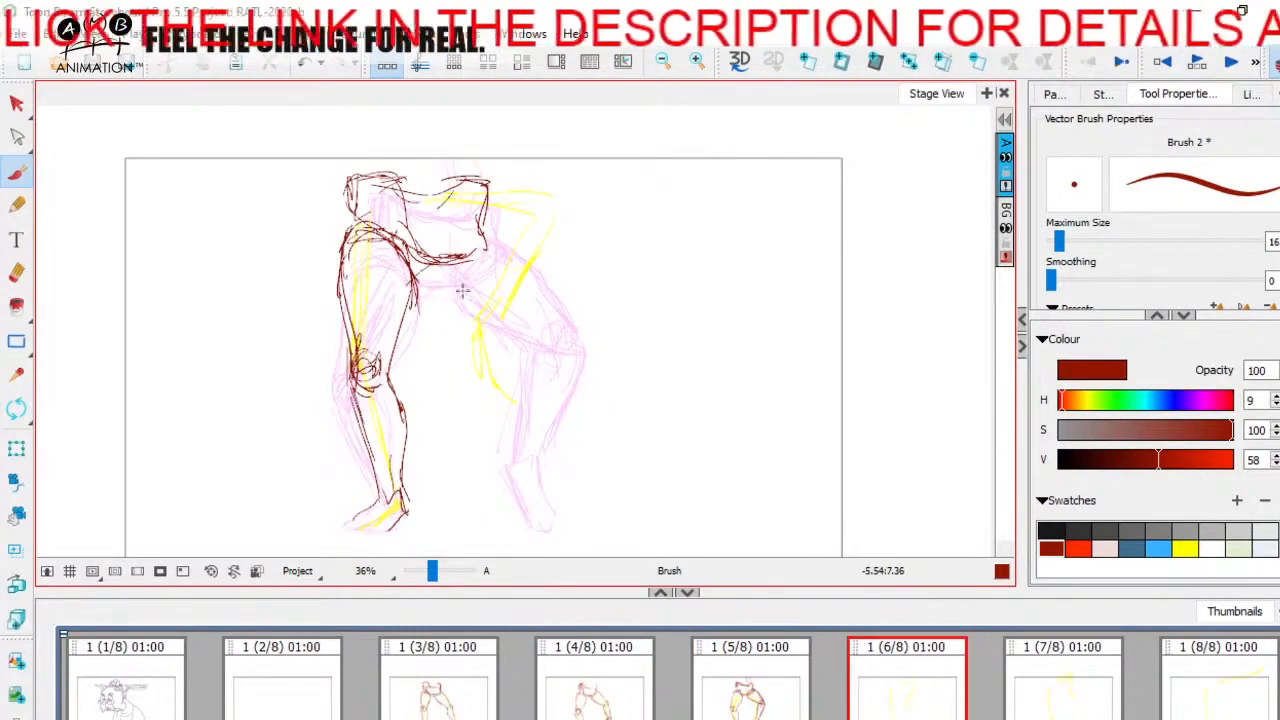
Step: Sketch the right-hand leg's hip and upper thigh lines extending outward from the pelvis on panel 6
mouse_move(490, 240)
mouse_down()
mouse_move(501, 206)
mouse_move(529, 228)
mouse_move(516, 235)
mouse_move(559, 232)
mouse_move(549, 240)
mouse_move(580, 263)
mouse_up()
key(f)
key(g)
mouse_move(450, 242)
mouse_down()
mouse_move(500, 222)
mouse_move(580, 289)
mouse_up()
key(f)
key(g)
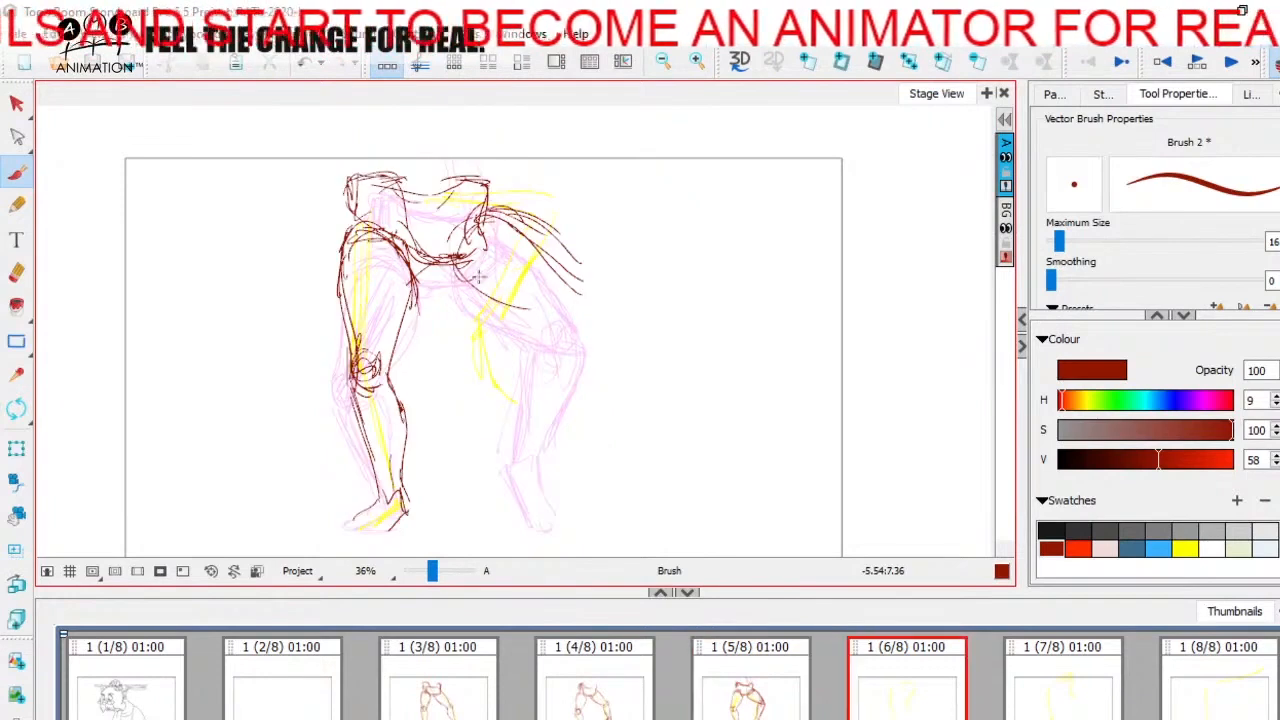
Step: Try a low position for the right-hand thigh's underside and knee circle on panel 6
mouse_move(465, 265)
mouse_down()
mouse_move(530, 258)
mouse_move(589, 299)
mouse_up()
key(f)
key(g)
drag(553, 311, 560, 313)
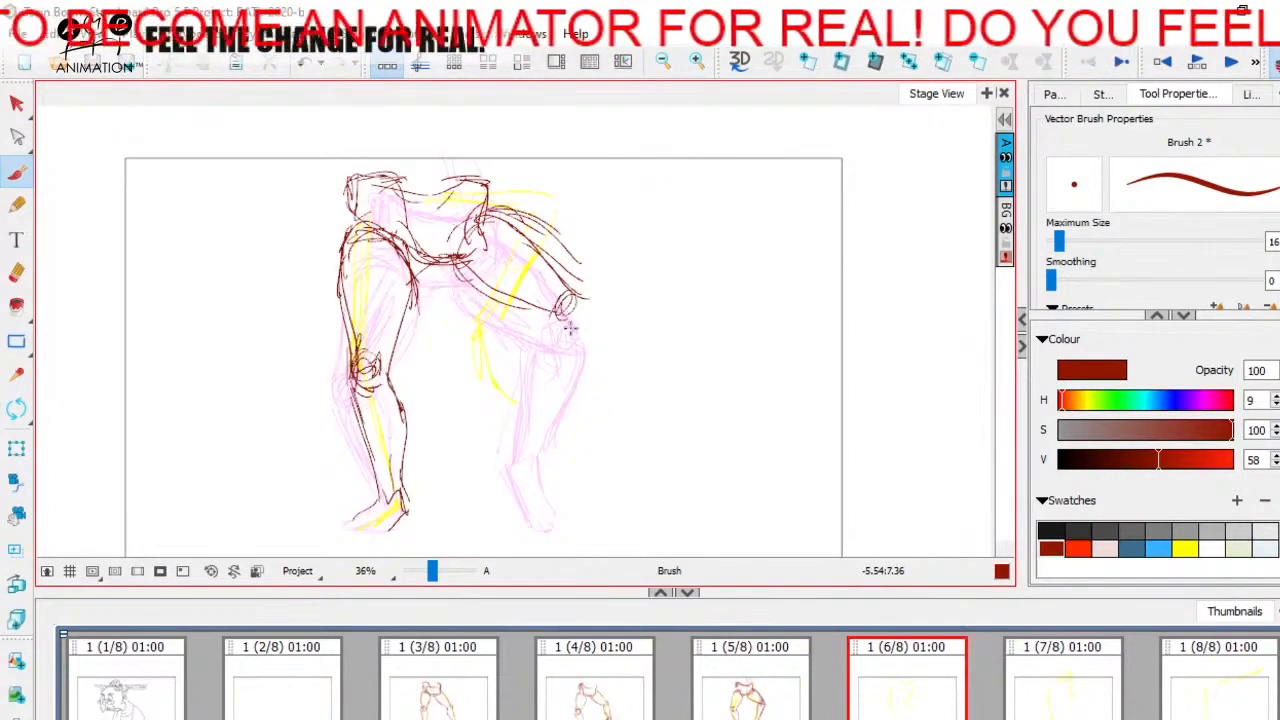
drag(457, 259, 508, 291)
key(f)
key(g)
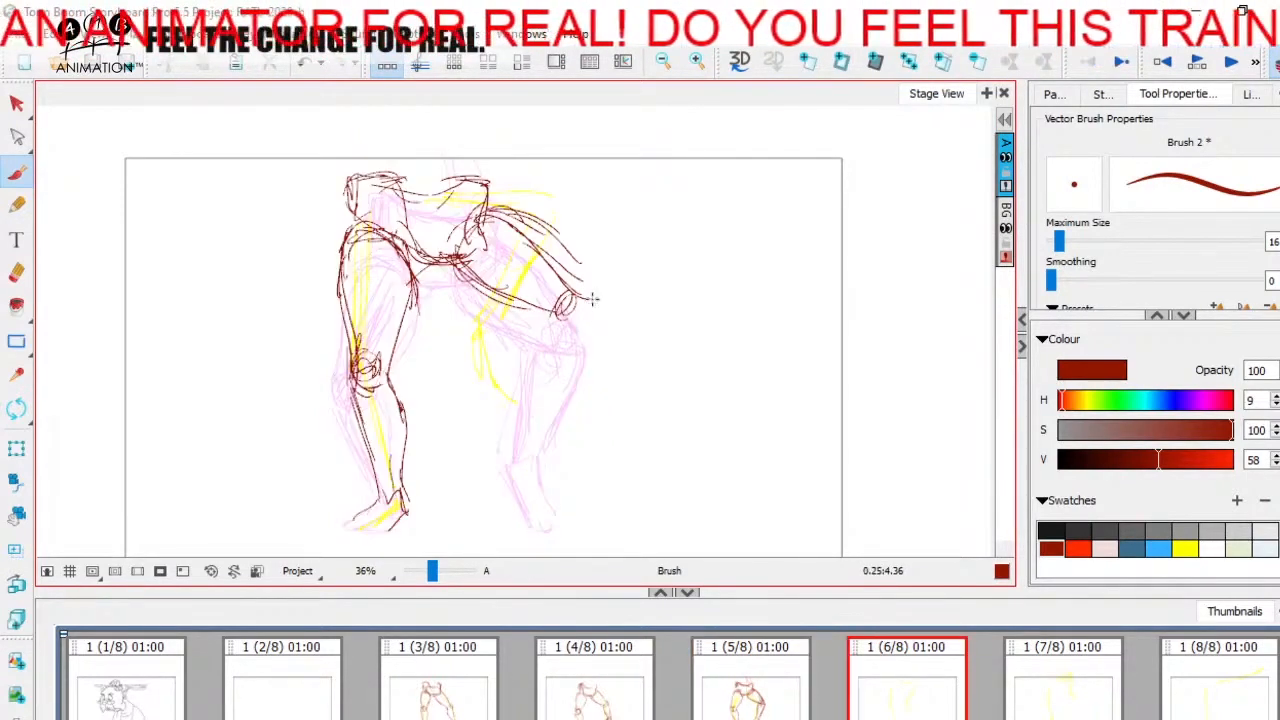
Step: Review the right-hand leg's progression through panels 3 to 6
click(566, 684)
click(760, 690)
click(950, 688)
click(480, 670)
click(614, 688)
click(787, 693)
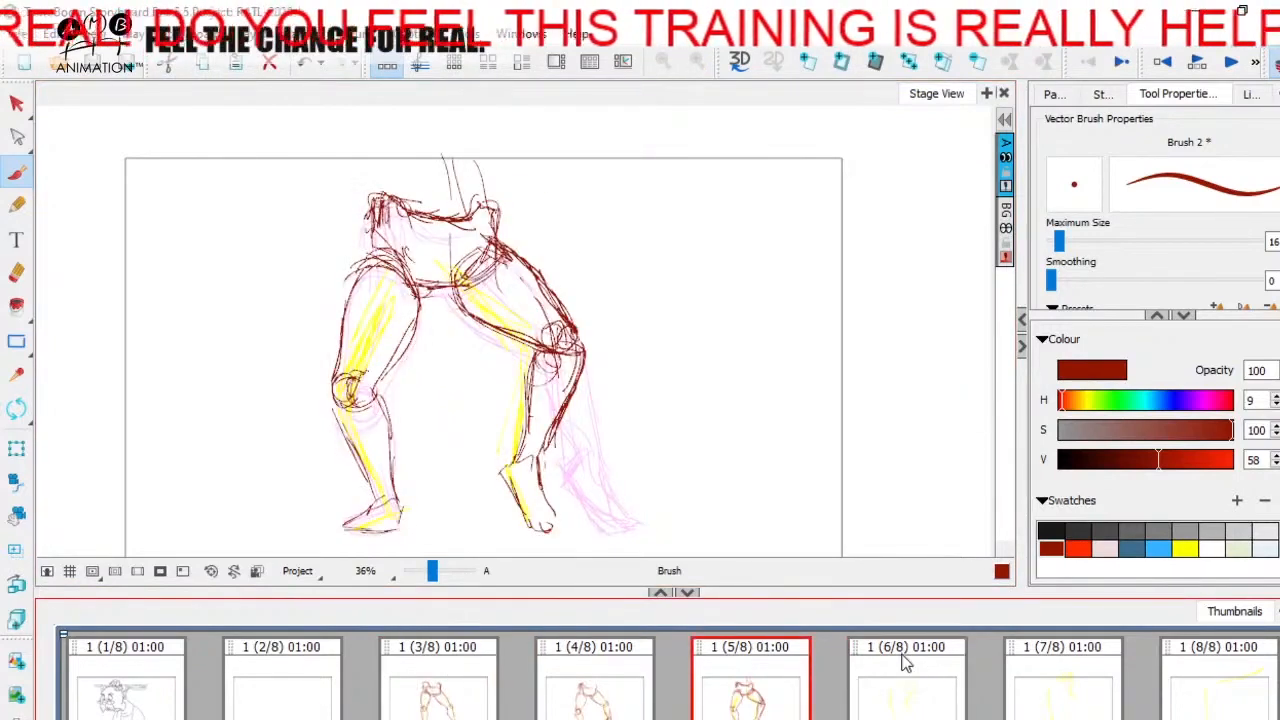
click(860, 648)
Step: Redraw the right-hand thigh in a higher, nearly horizontal position with new upper and lower contours on panel 6
drag(514, 230, 550, 256)
drag(482, 215, 575, 252)
drag(497, 278, 554, 278)
drag(458, 262, 560, 275)
drag(542, 224, 587, 260)
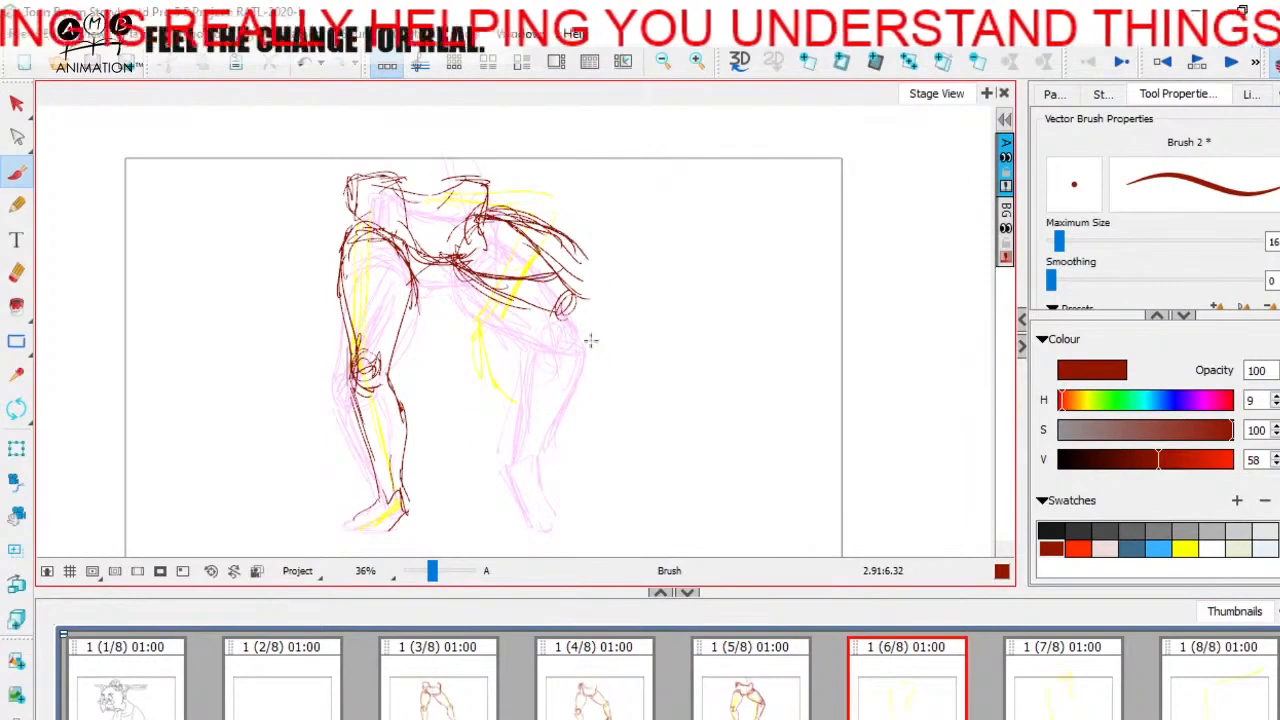
mouse_move(507, 213)
mouse_down()
mouse_move(595, 277)
mouse_move(541, 314)
mouse_move(512, 283)
mouse_move(543, 240)
mouse_move(508, 259)
mouse_move(578, 252)
mouse_up()
Step: Erase the old lower thigh lines and knee circle of the right-hand leg on panel 6
click(17, 273)
key(Left)
key(Right)
drag(498, 227, 462, 248)
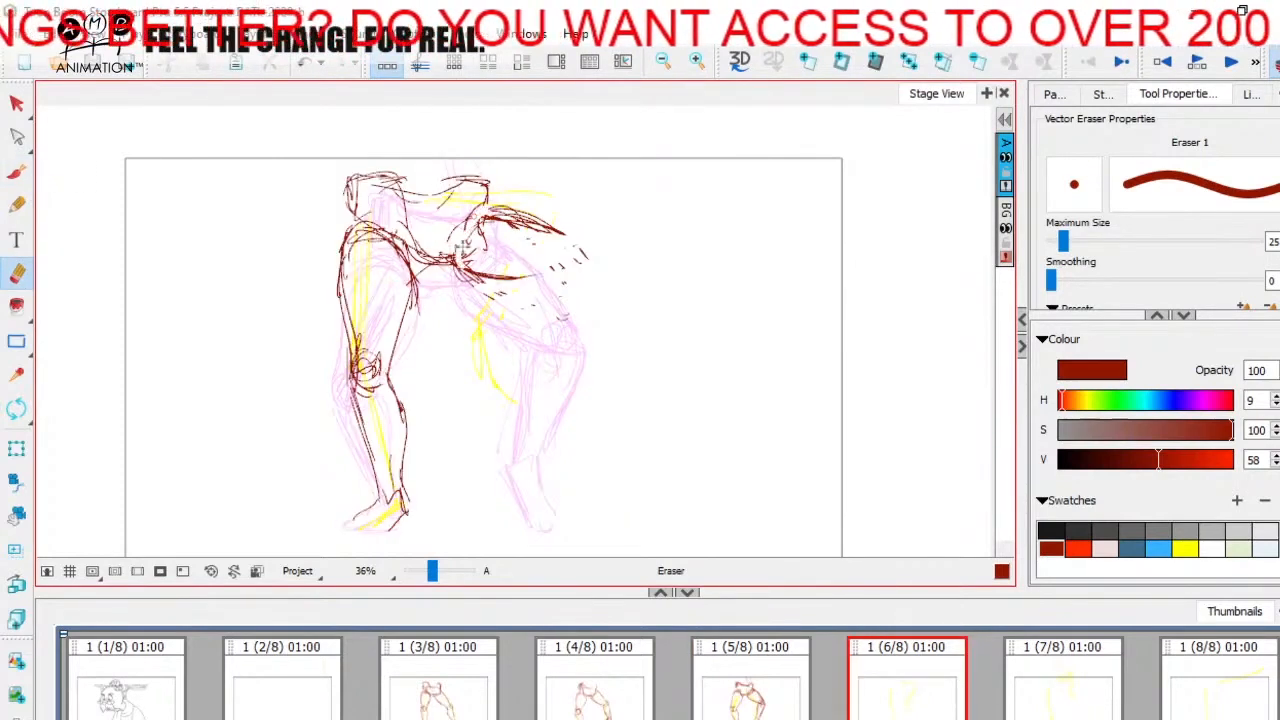
Step: Redraw the hip curve joining the right-hand thigh to the pelvis on panel 6, checking against panel 5
click(17, 172)
key(Left)
key(Right)
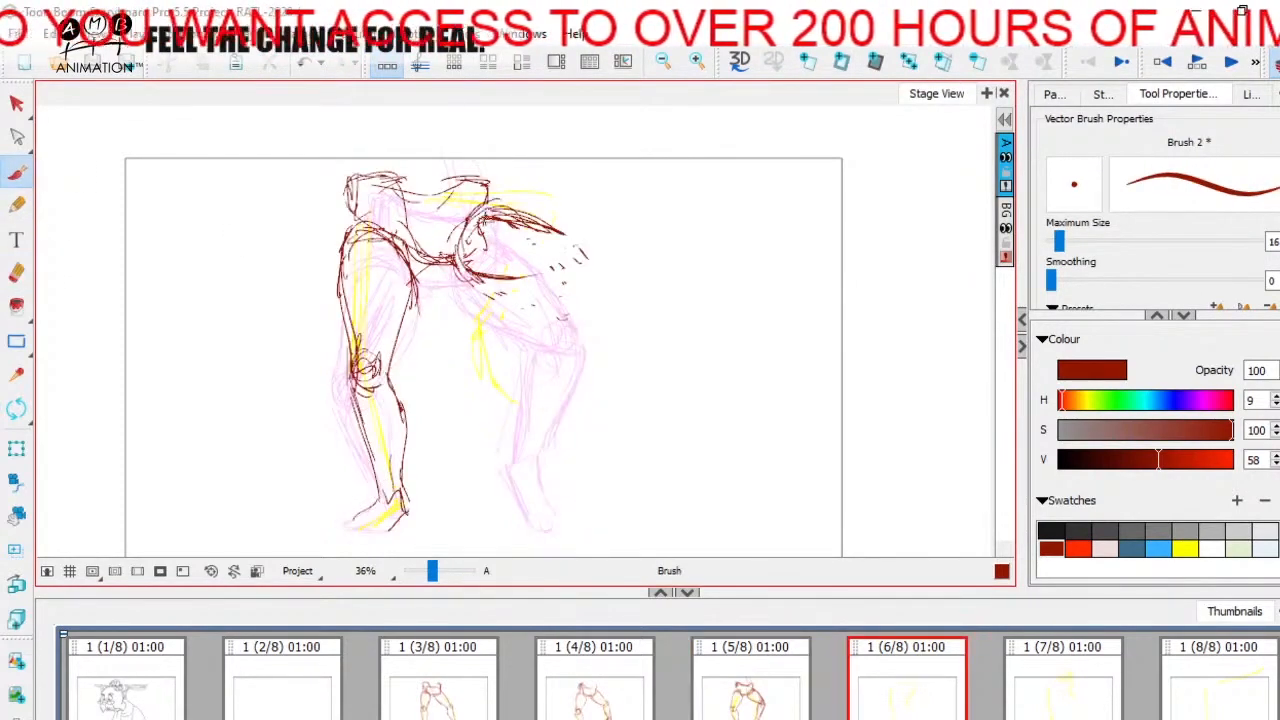
key(Left)
key(Right)
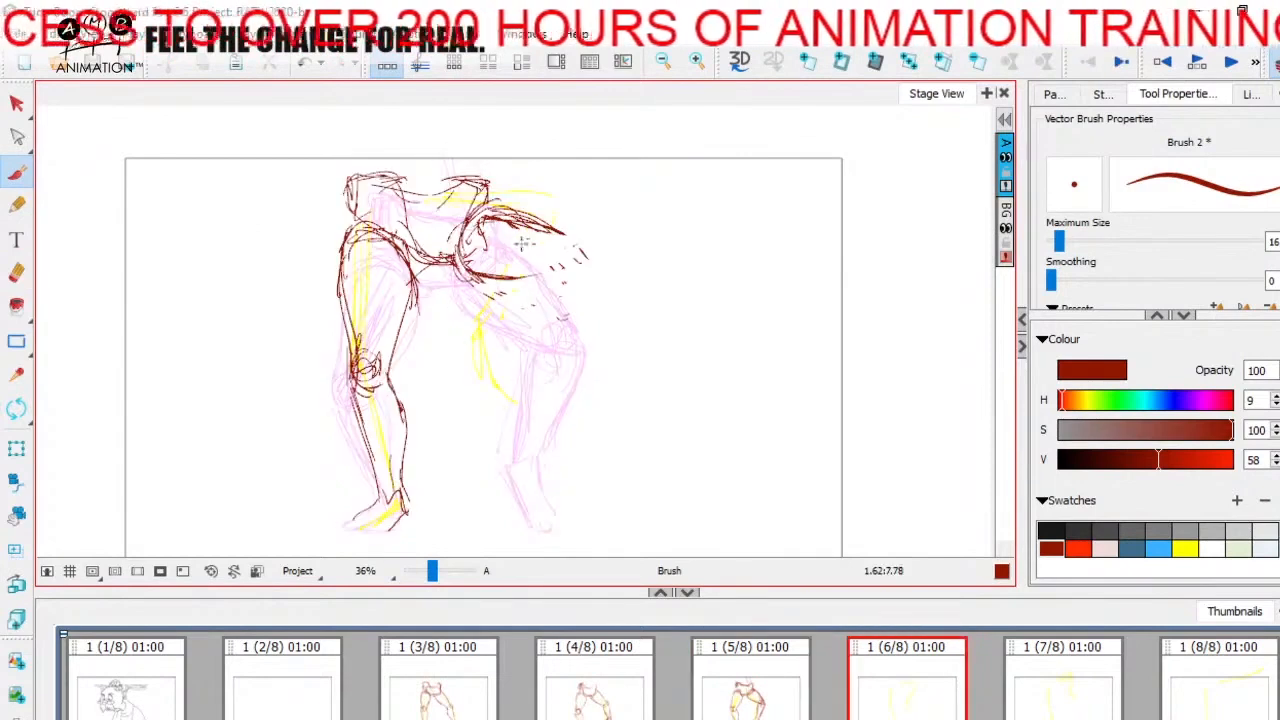
key(Left)
key(Right)
Step: Sketch the raised right-hand knee circle and the lower leg folding back beneath it on panel 6
drag(580, 232, 594, 264)
mouse_move(465, 250)
mouse_down()
mouse_move(553, 268)
mouse_move(530, 368)
mouse_up()
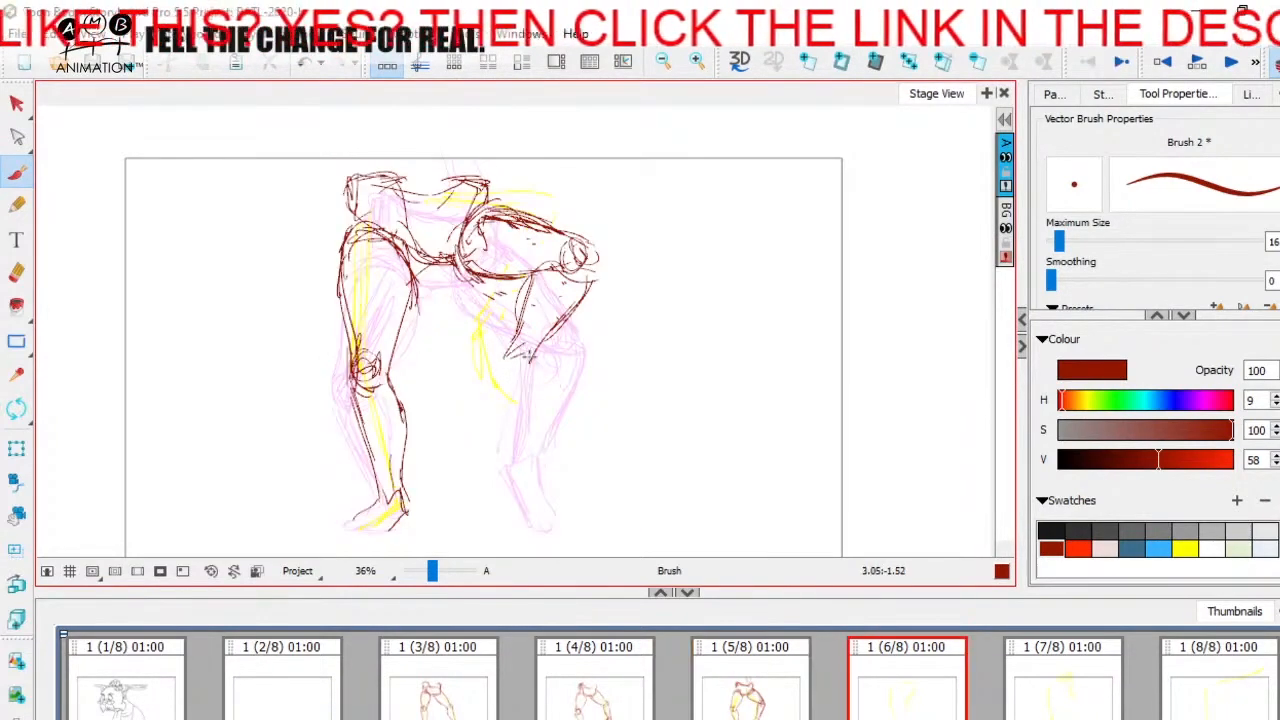
key(comma)
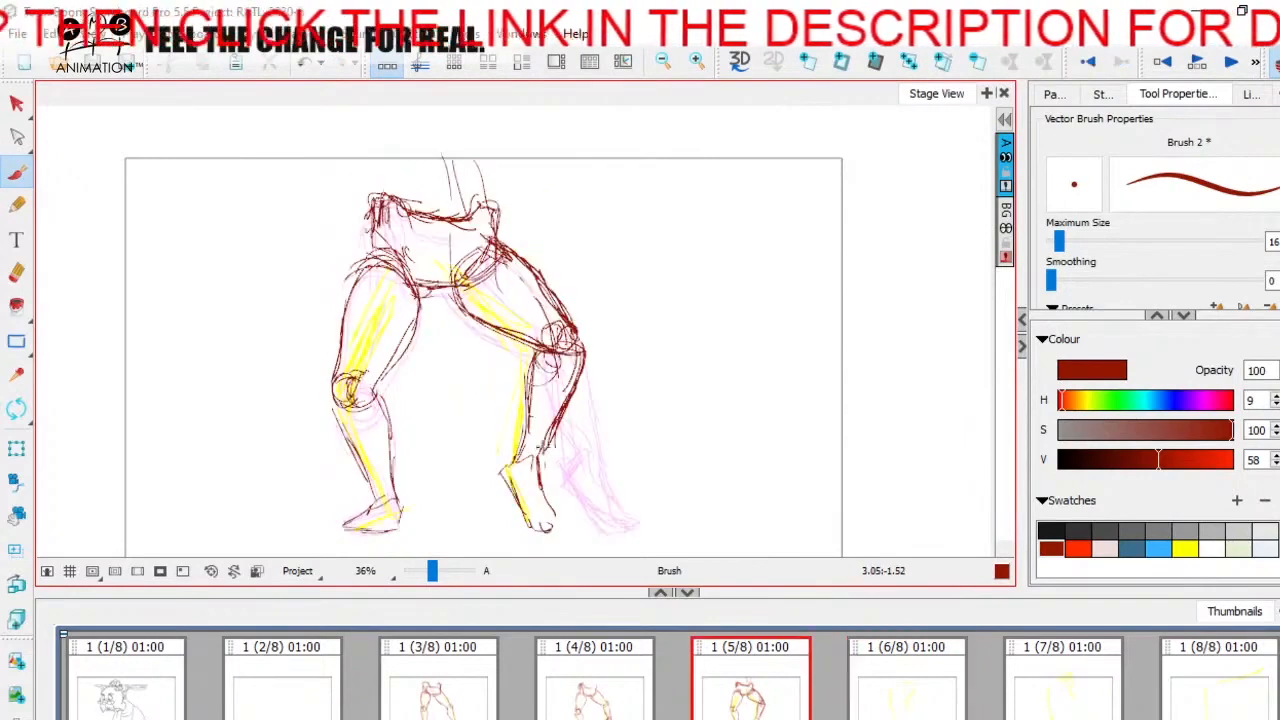
key(period)
Step: Sketch the right-hand leg's heel and hanging foot on panel 6, checking against panel 5
drag(524, 354, 540, 410)
key(Left)
key(Right)
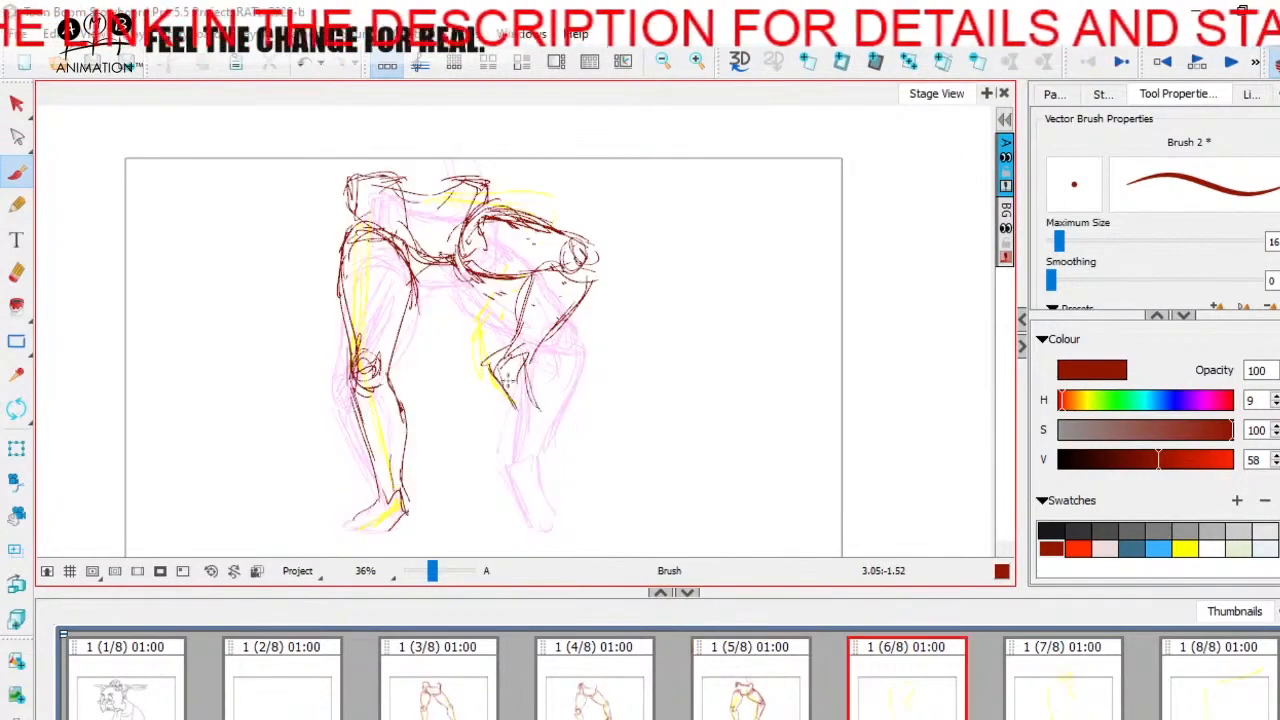
key(Left)
key(Right)
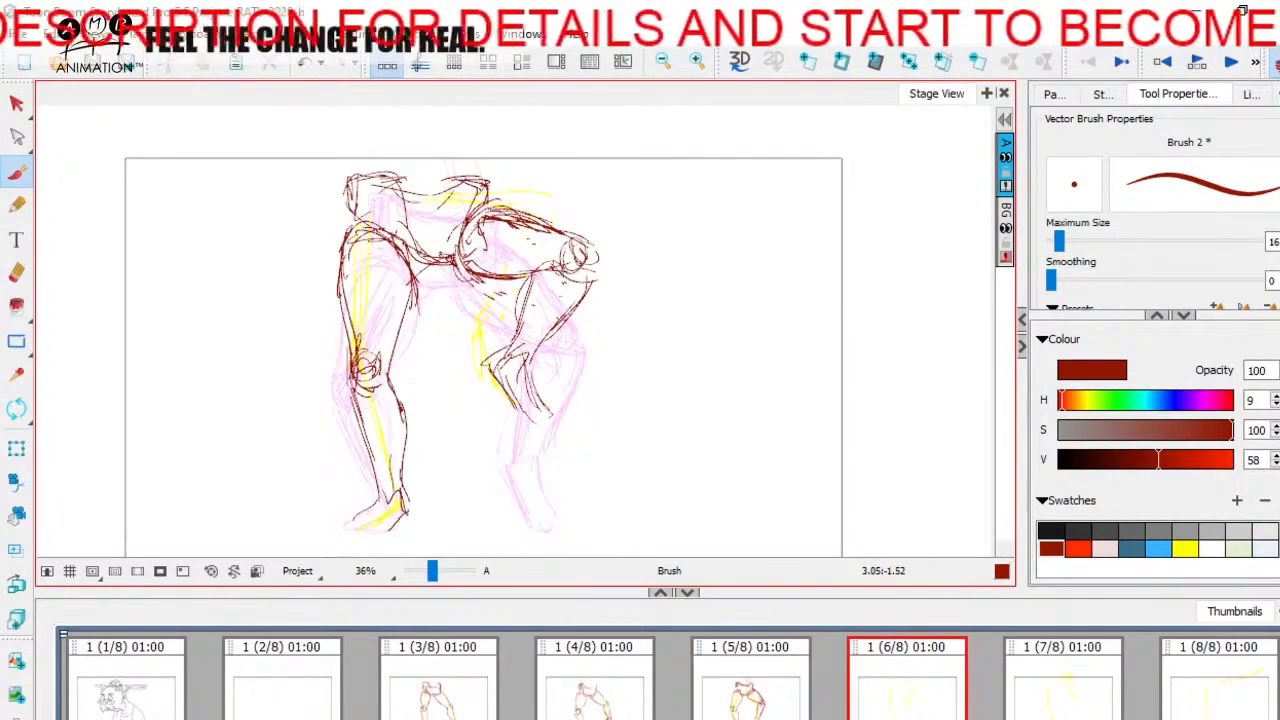
Step: Reinforce the right-hand lower leg lines on panel 6 and compare its pose with panels 3 to 5
drag(592, 279, 541, 347)
drag(533, 275, 543, 296)
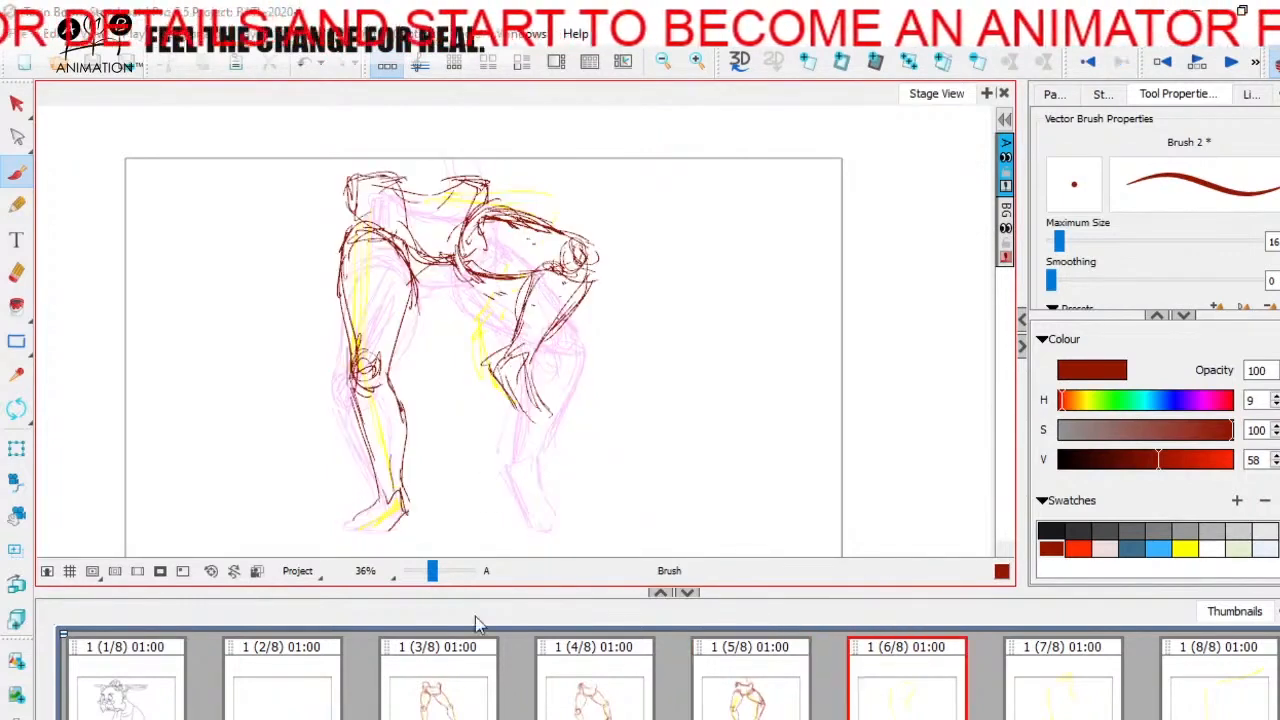
click(588, 702)
click(912, 700)
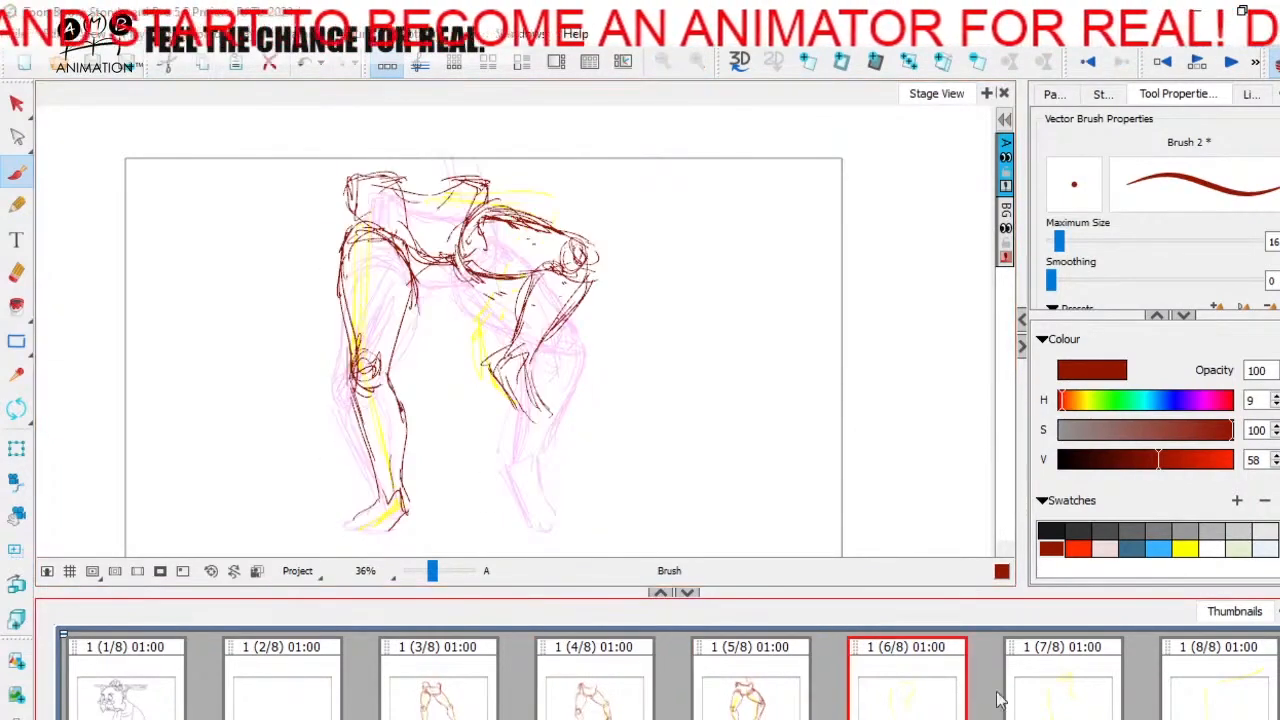
click(422, 705)
click(594, 700)
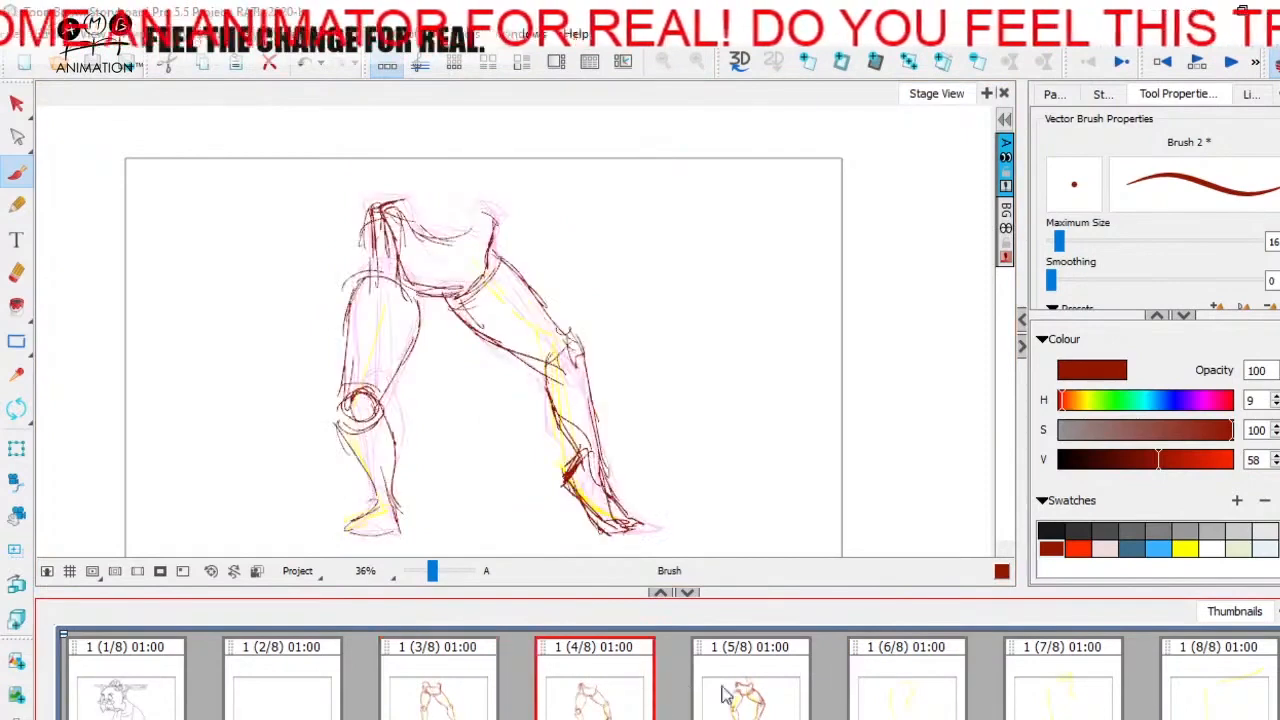
click(722, 695)
click(960, 672)
Step: Sketch the first pelvis lines and the standing leg's foot and ankle on panel 7, checking against panel 6
click(1076, 700)
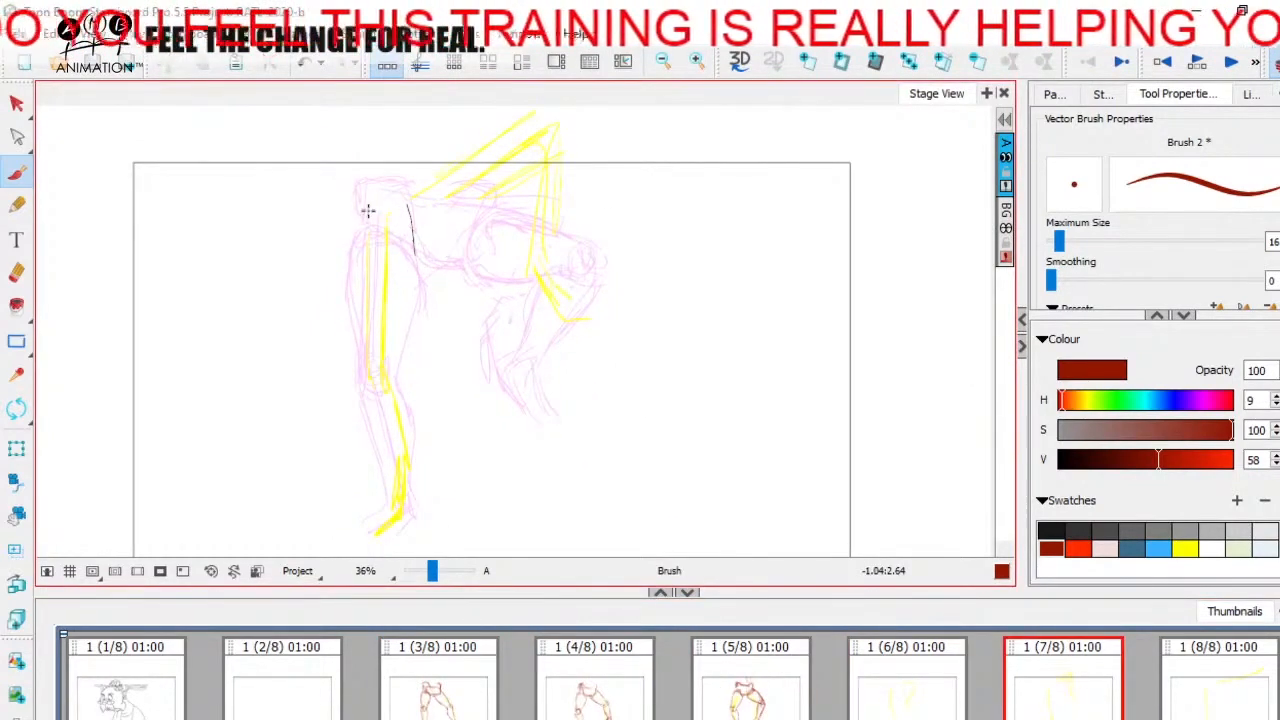
drag(366, 210, 406, 220)
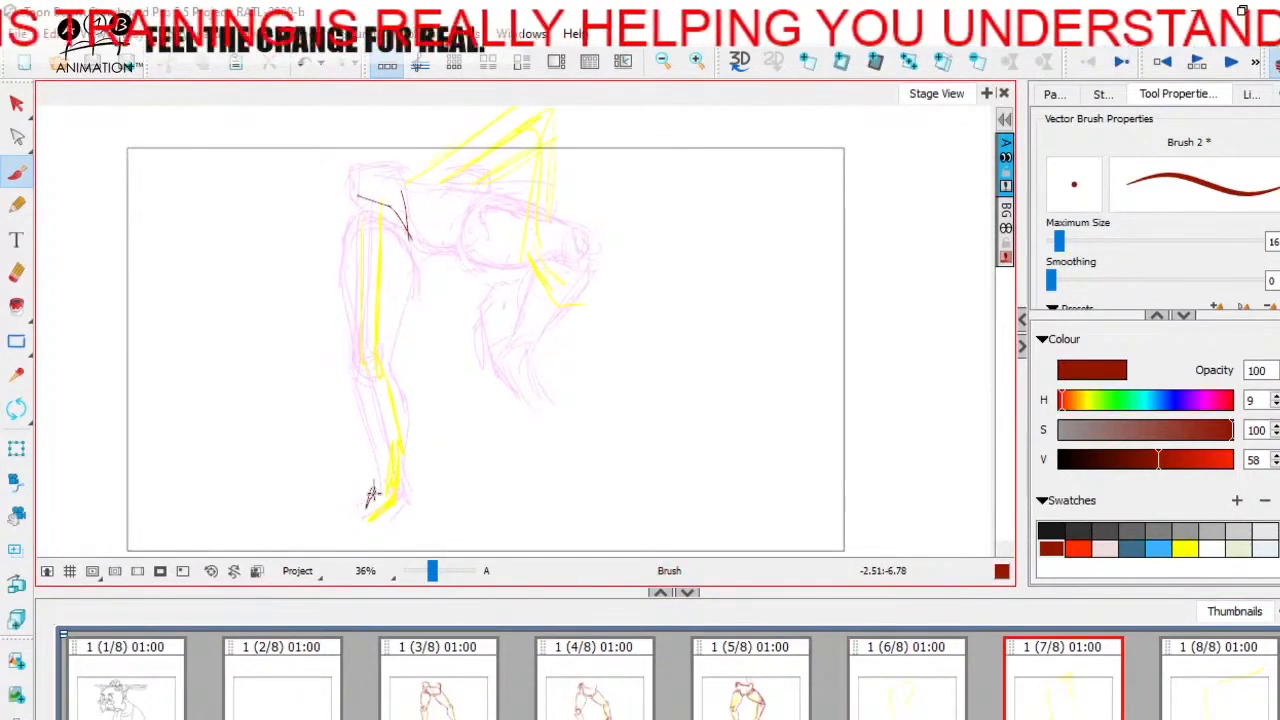
drag(402, 460, 393, 513)
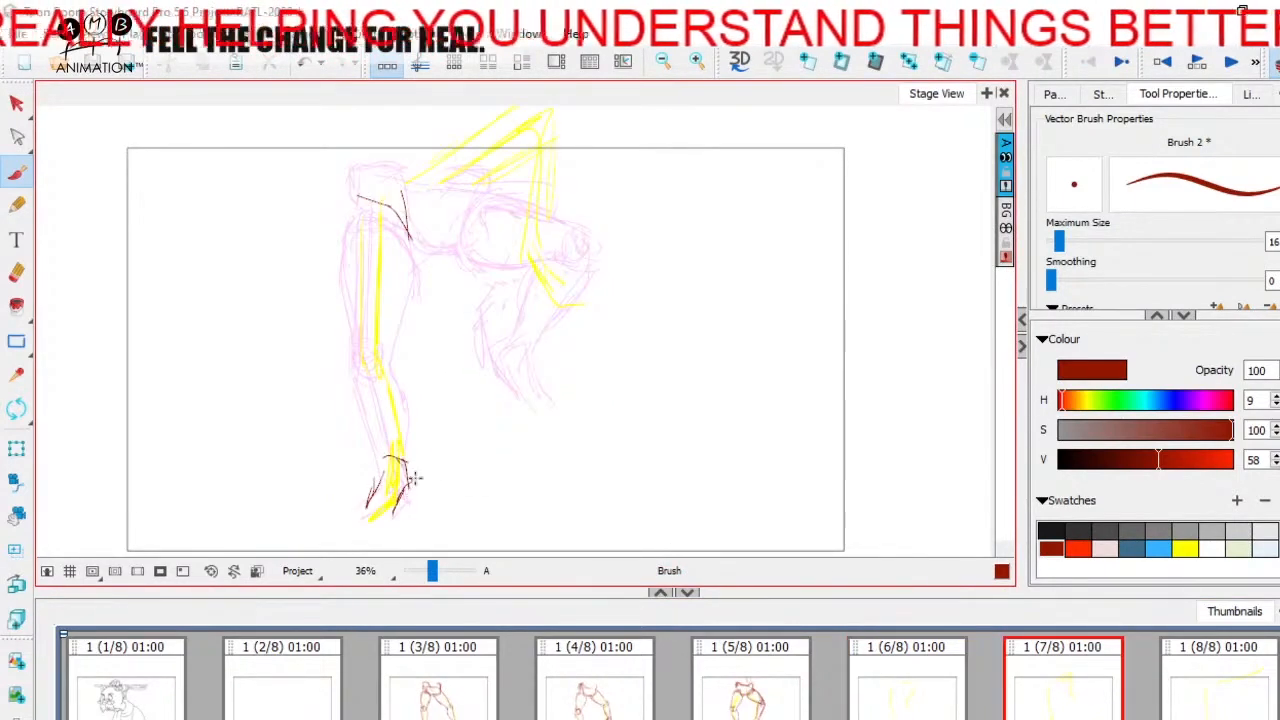
key(Left)
key(Right)
mouse_move(381, 460)
mouse_down()
mouse_move(378, 478)
mouse_move(370, 429)
mouse_move(429, 414)
mouse_up()
Step: Sketch the standing leg's knee circle and the calf and shin lines down to the ankle on panel 7
key(Left)
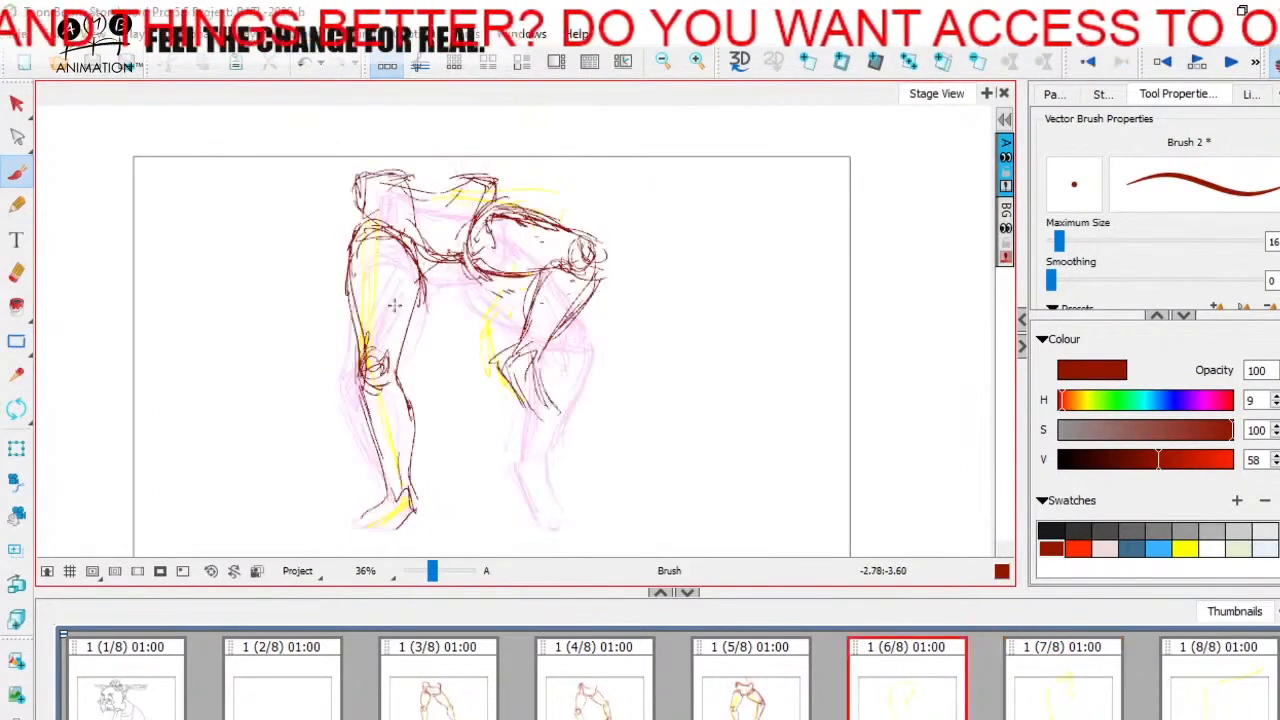
key(Right)
drag(393, 348, 385, 340)
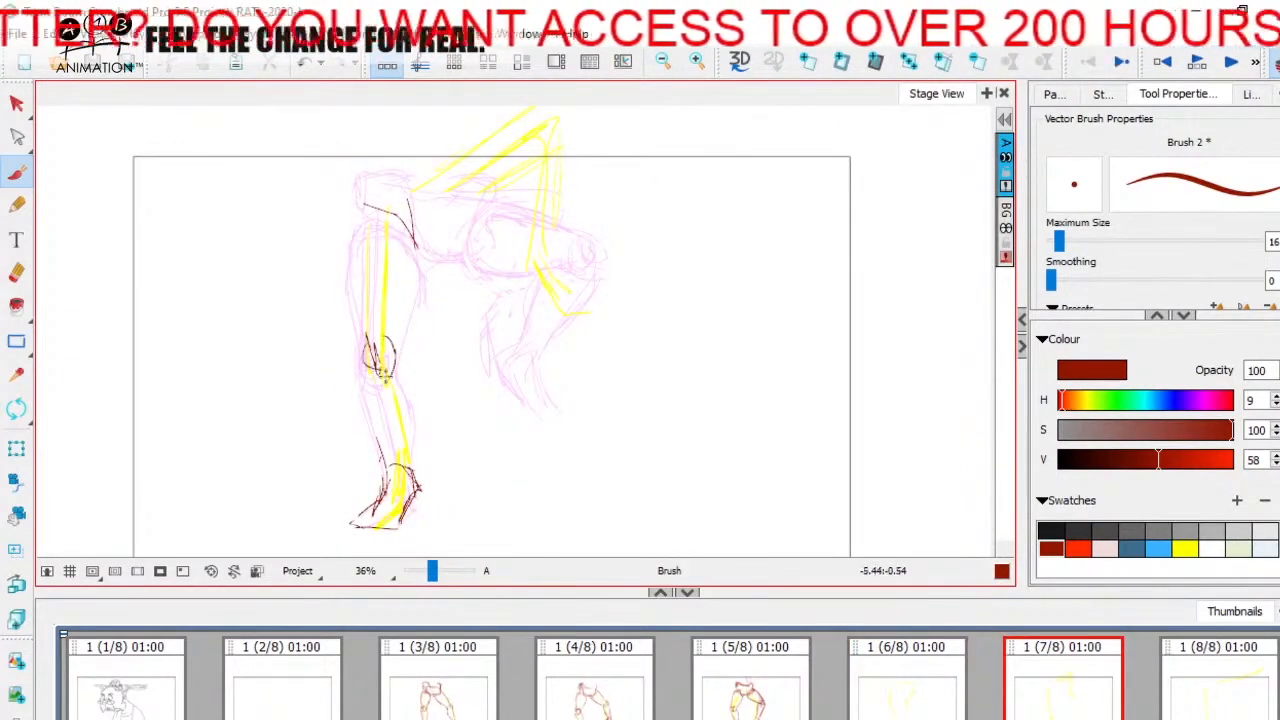
key(Left)
key(Right)
key(Left)
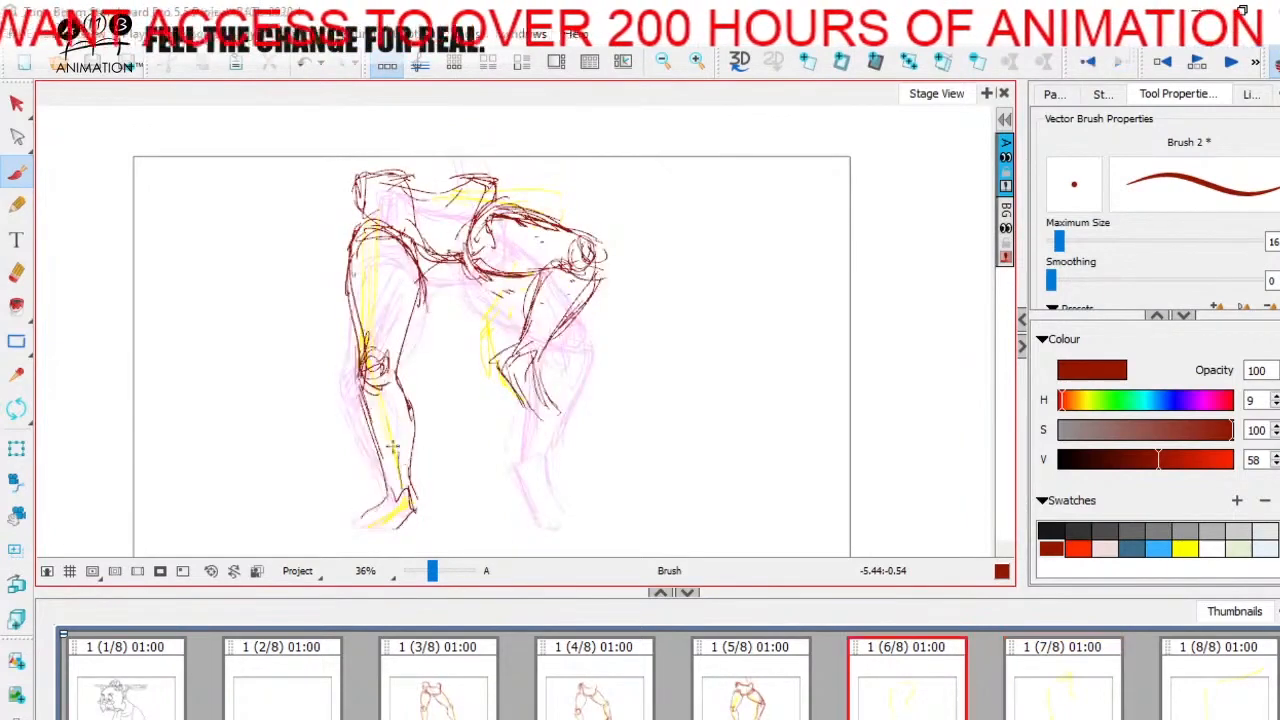
key(Right)
key(Left)
key(Right)
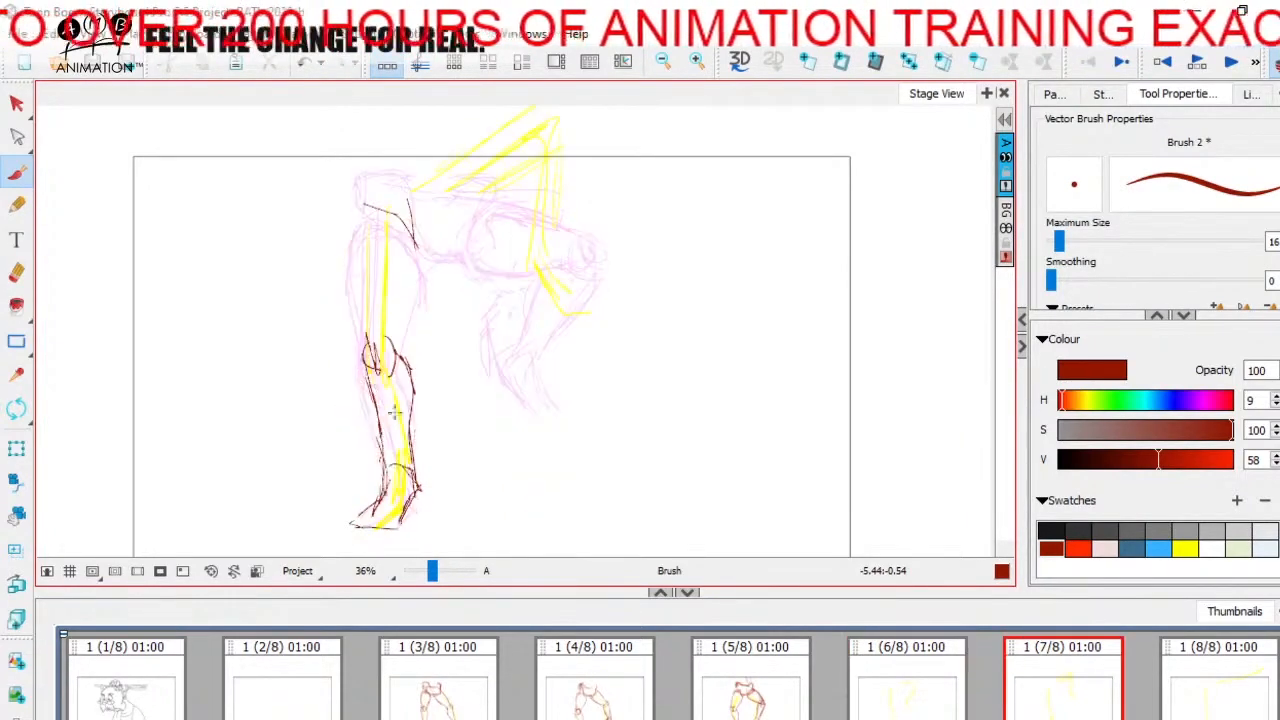
Step: Sketch both sides of the standing leg's thigh and the hip curve above it on panel 7
key(Left)
key(Right)
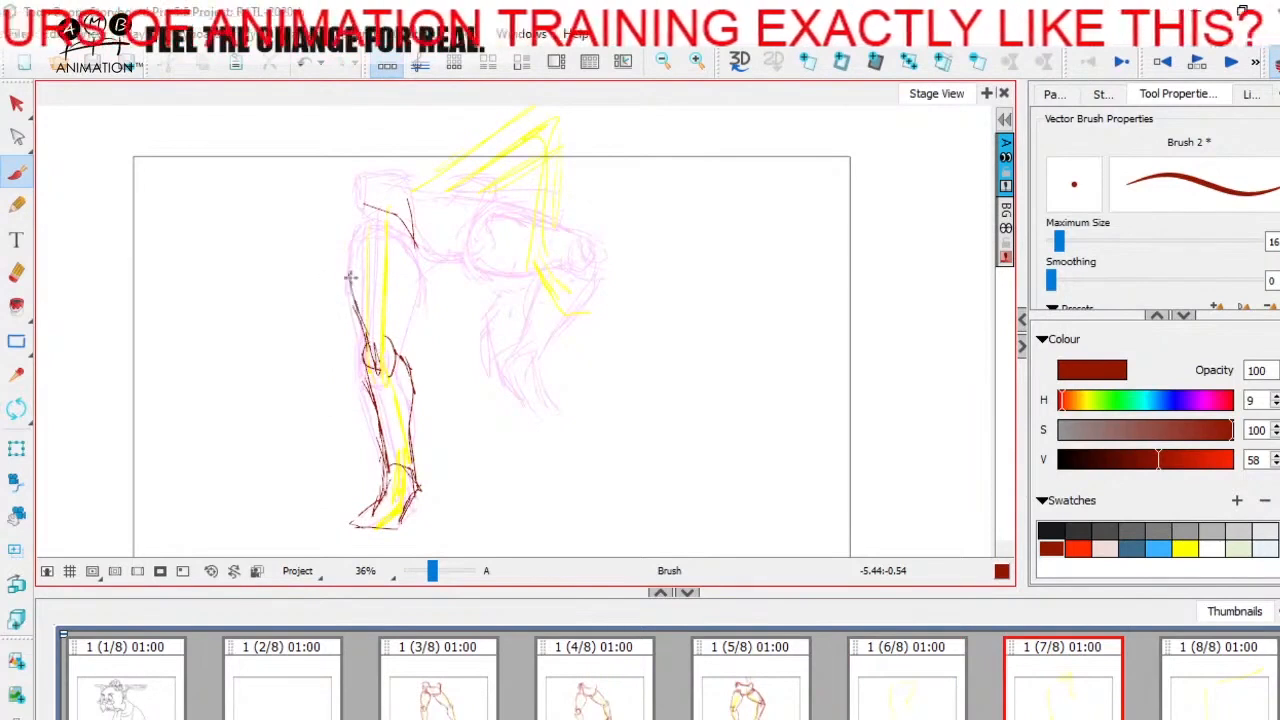
key(Left)
key(Right)
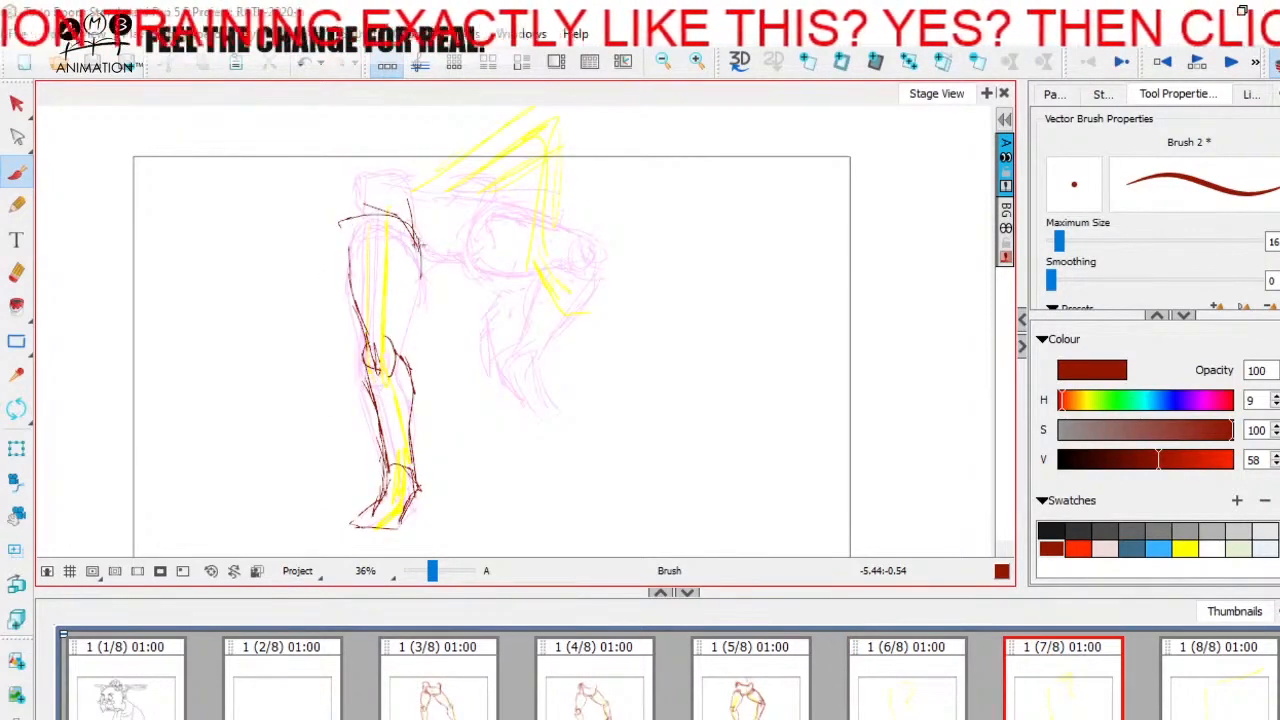
drag(421, 240, 404, 322)
key(Left)
key(Right)
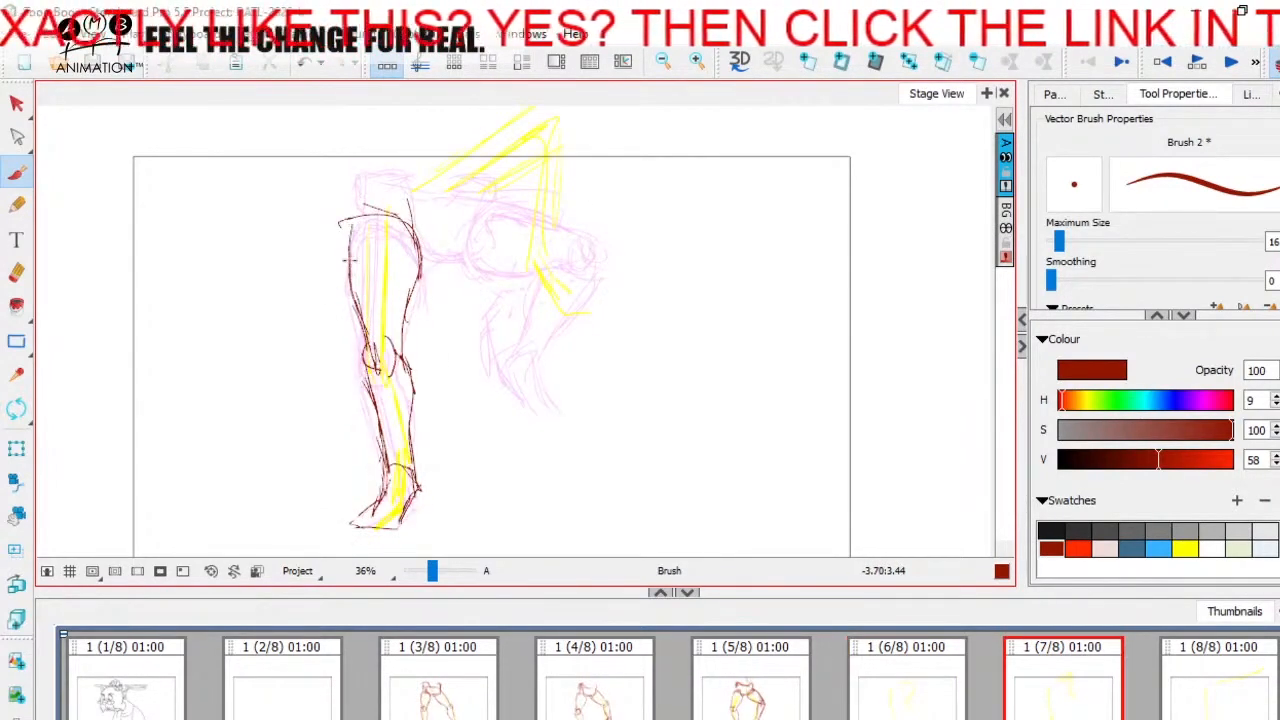
Step: Save the storyboard and compare the standing leg on panel 7 with the poses on panels 5 and 6
key(ctrl+s)
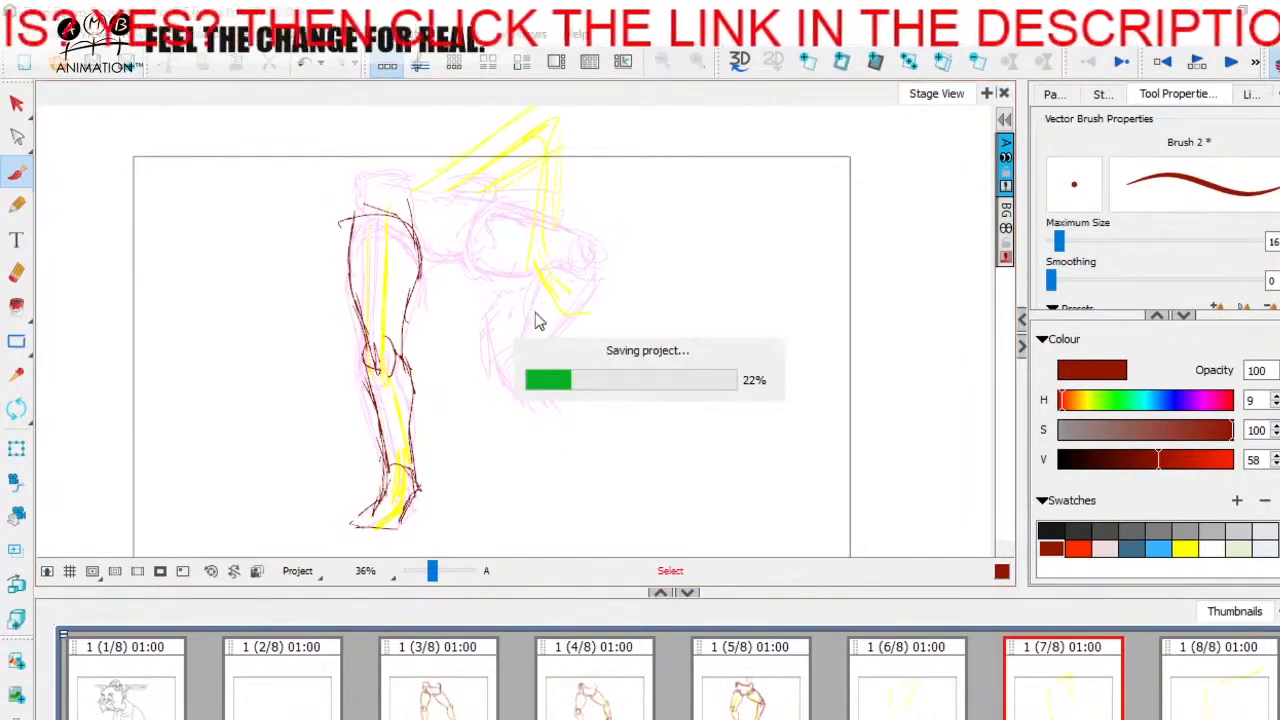
click(781, 674)
click(932, 686)
click(1100, 686)
click(741, 697)
click(1084, 660)
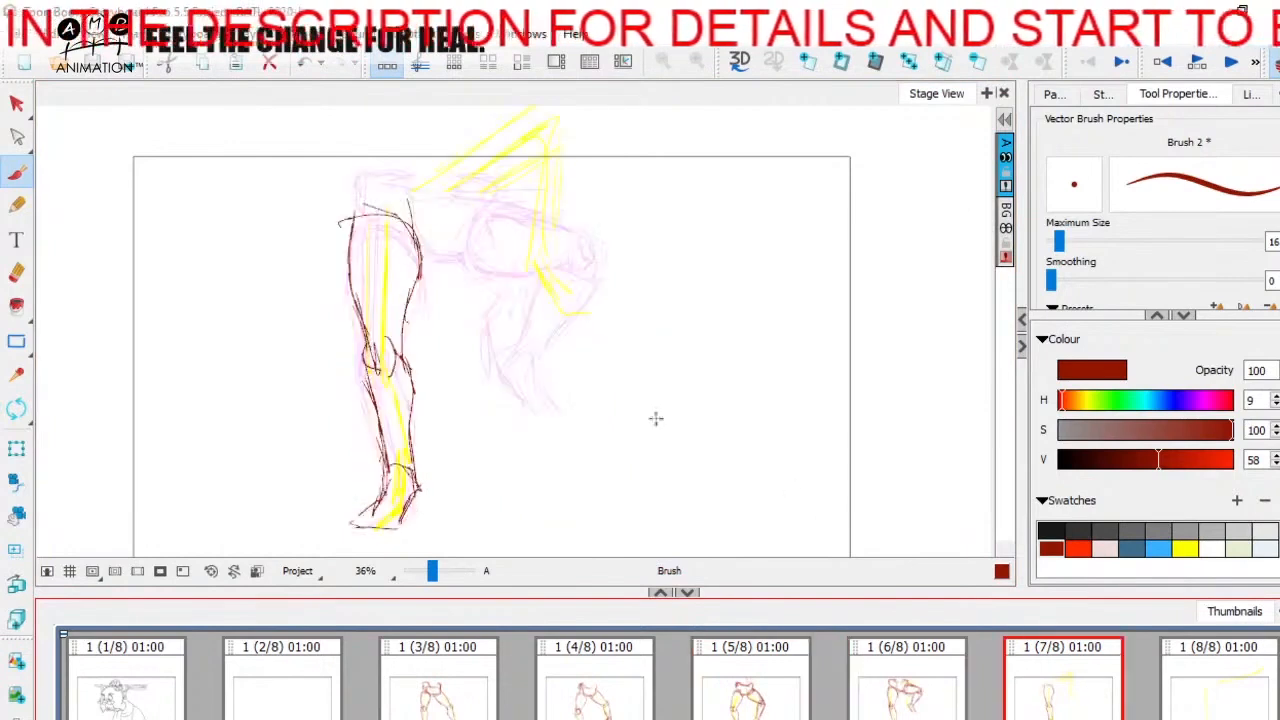
Step: Sketch the tilted pelvis above the standing leg on panel 7, including its waist curve and raised right-hand hip
drag(656, 418, 688, 465)
key(Left)
key(Right)
key(Left)
key(Right)
mouse_move(378, 237)
mouse_down()
mouse_move(423, 201)
mouse_move(455, 265)
mouse_up()
key(Left)
key(Right)
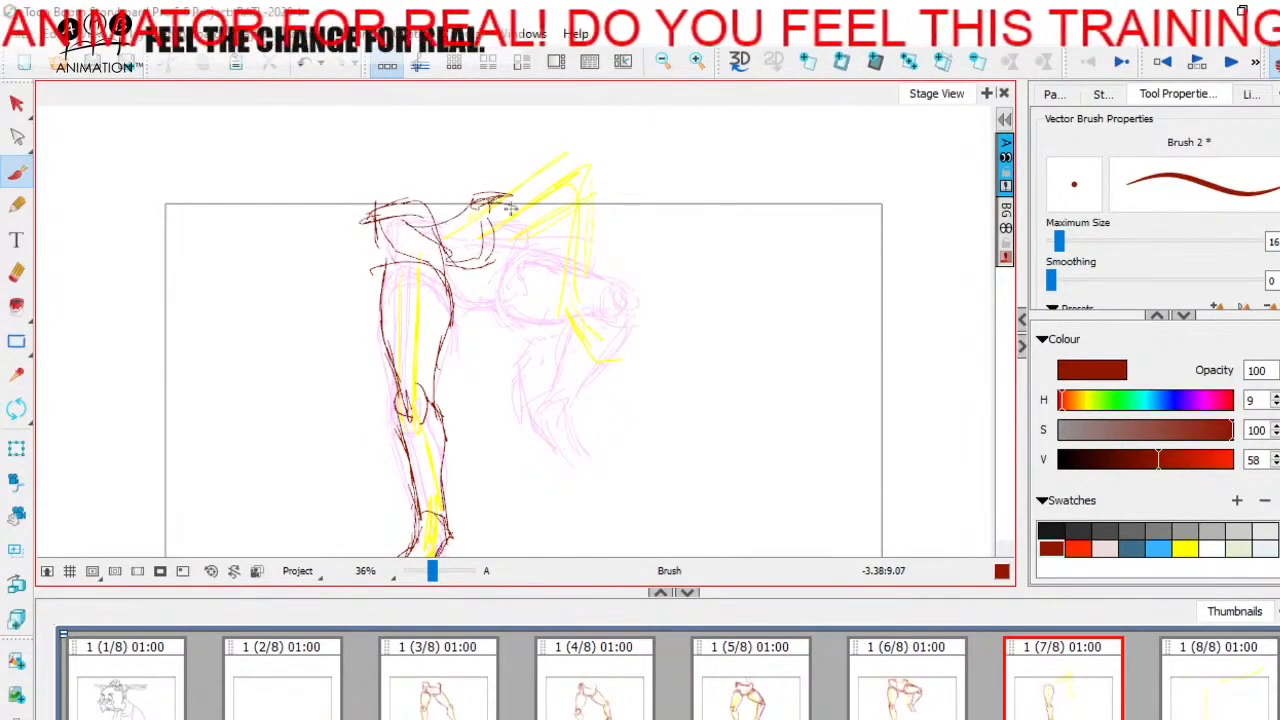
Step: Sketch the right-hand hip edge and the top line of the raised thigh on panel 7
mouse_move(511, 208)
mouse_down()
mouse_move(479, 285)
mouse_move(510, 267)
mouse_up()
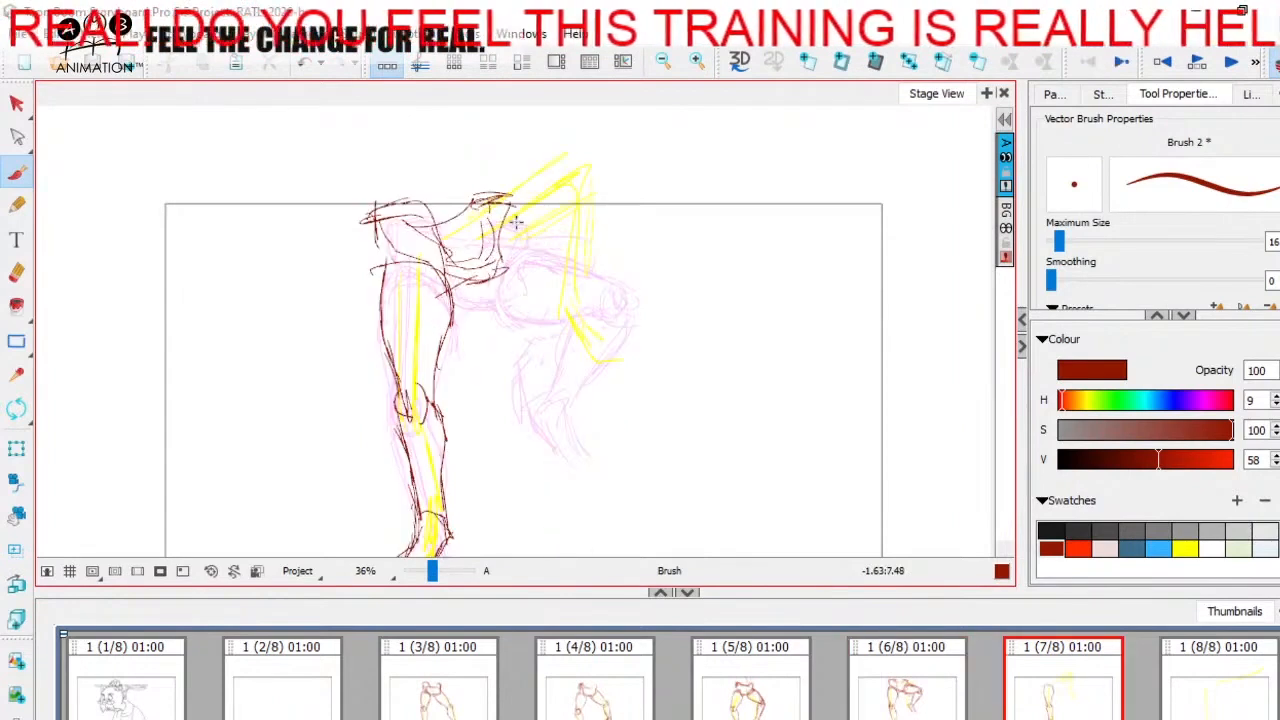
drag(515, 206, 632, 186)
key(Left)
key(Right)
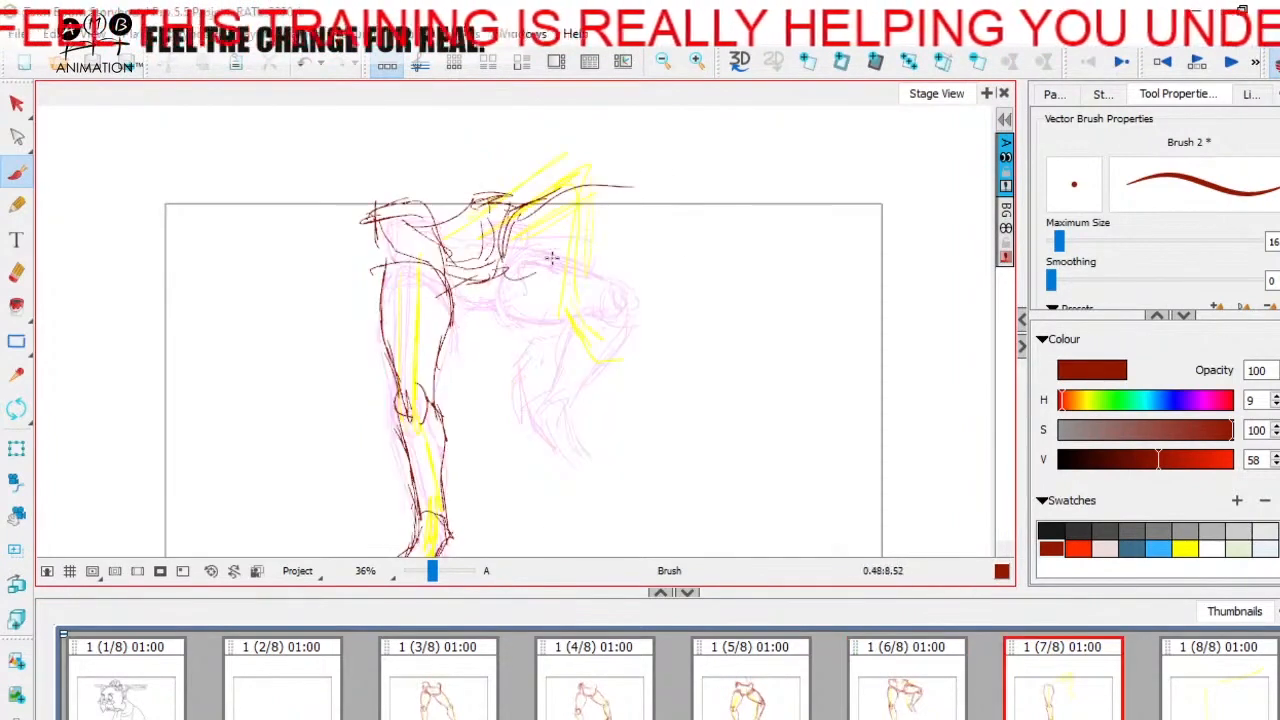
mouse_move(497, 273)
mouse_down()
mouse_move(541, 251)
mouse_move(492, 291)
mouse_move(524, 291)
mouse_move(462, 270)
mouse_move(532, 285)
mouse_up()
key(Left)
key(Right)
mouse_move(464, 278)
mouse_down()
mouse_move(532, 284)
mouse_move(520, 292)
mouse_up()
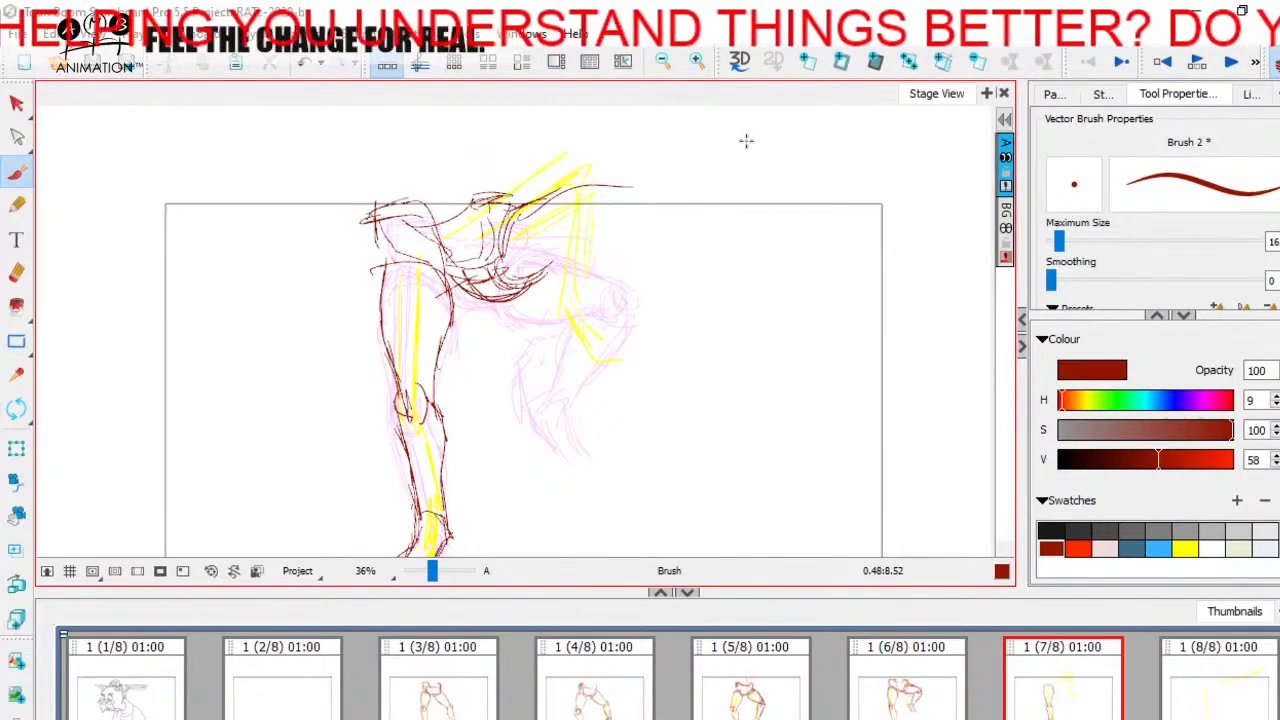
key(ctrl+z)
key(ctrl+z)
key(ctrl+z)
key(ctrl+z)
Step: Sketch the rounded hip curve and the underside of the raised thigh on panel 7
key(Left)
key(Right)
drag(504, 228, 538, 280)
mouse_move(511, 212)
mouse_down()
mouse_move(540, 274)
mouse_move(592, 238)
mouse_up()
key(Left)
key(Right)
Step: Sketch the raised leg's knee and both sides of its lower leg hanging beneath it on panel 7
mouse_move(600, 177)
mouse_down()
mouse_move(626, 186)
mouse_move(599, 201)
mouse_move(634, 204)
mouse_move(607, 286)
mouse_up()
key(Left)
key(Right)
drag(579, 200, 575, 298)
drag(627, 208, 598, 297)
key(Left)
key(Right)
drag(628, 208, 596, 308)
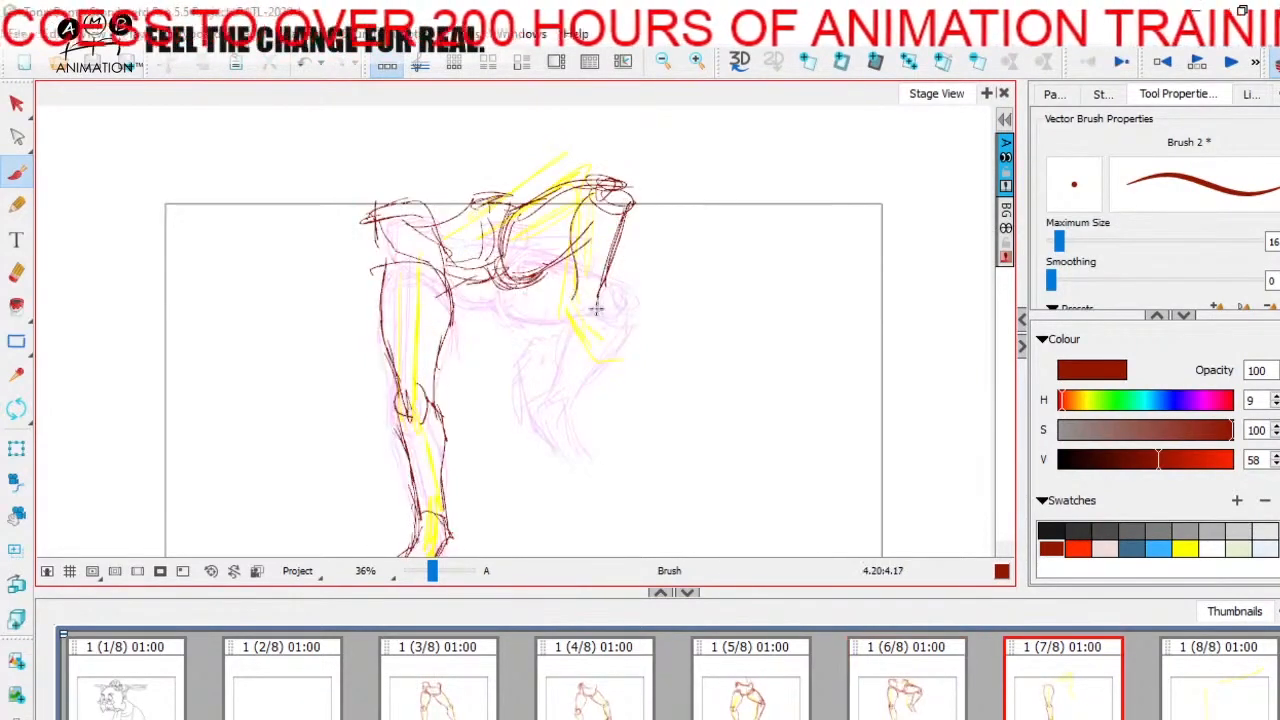
Step: Sketch the raised leg's heel and pointed foot on panel 7, checking against panel 6
key(Left)
key(Right)
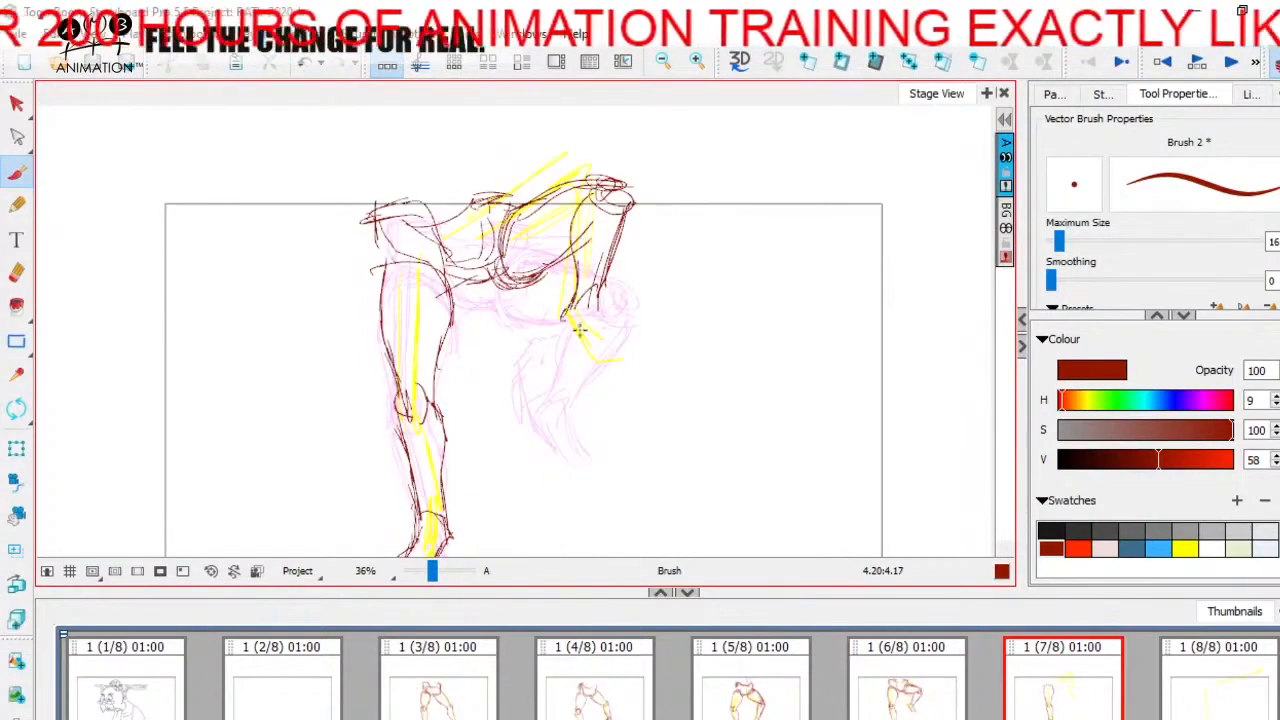
key(Left)
key(Right)
mouse_move(592, 292)
mouse_down()
mouse_move(630, 344)
mouse_move(600, 362)
mouse_move(616, 336)
mouse_move(626, 346)
mouse_move(597, 356)
mouse_move(637, 365)
mouse_up()
key(Left)
key(Right)
key(Left)
key(Right)
key(Left)
key(Right)
key(Left)
key(Right)
Step: Flip through panels 3 to 7 to examine how the legs move through the kick
key(space)
drag(636, 425, 624, 387)
click(777, 688)
click(1082, 681)
click(463, 686)
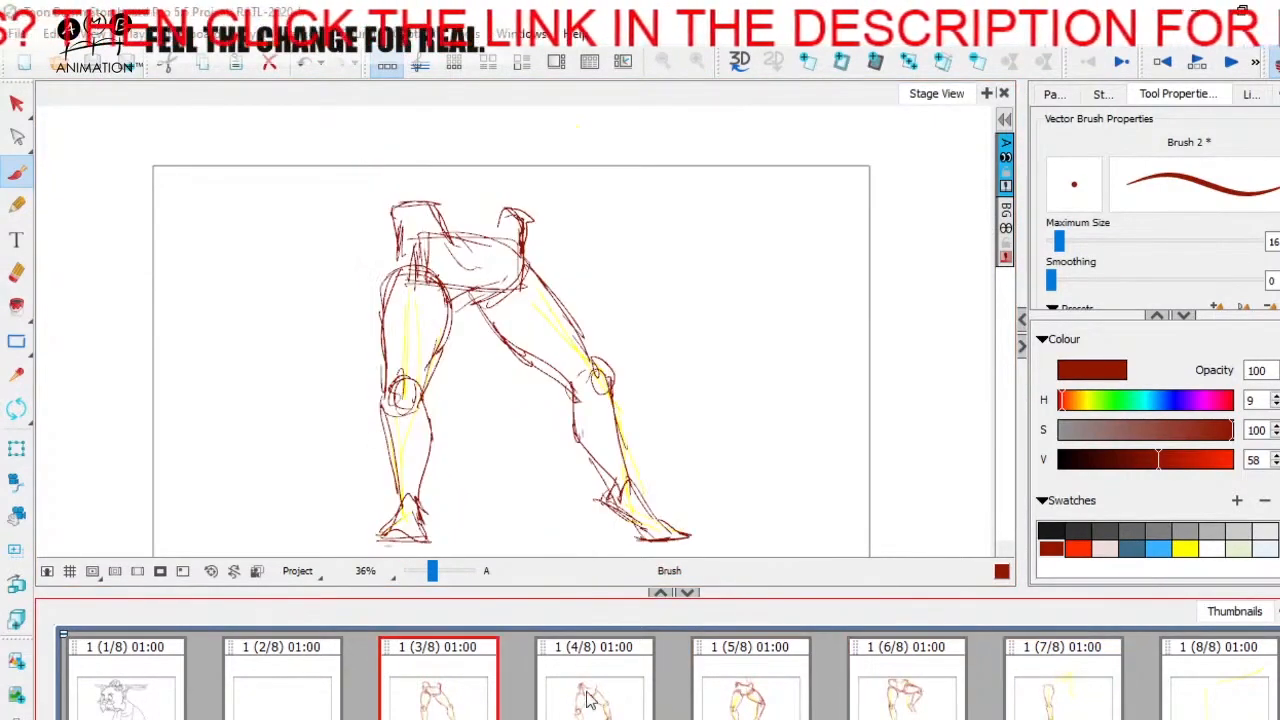
click(1065, 707)
click(460, 692)
click(1048, 691)
click(476, 689)
click(598, 686)
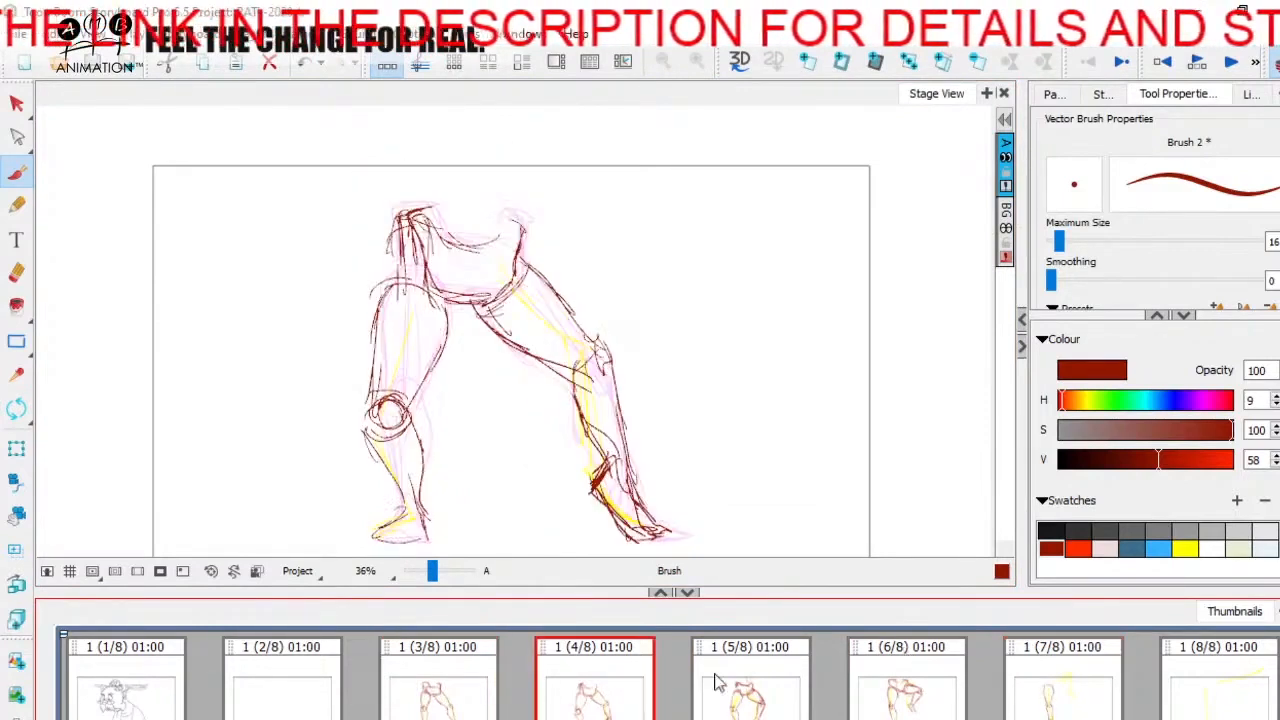
click(722, 683)
click(955, 690)
click(1075, 682)
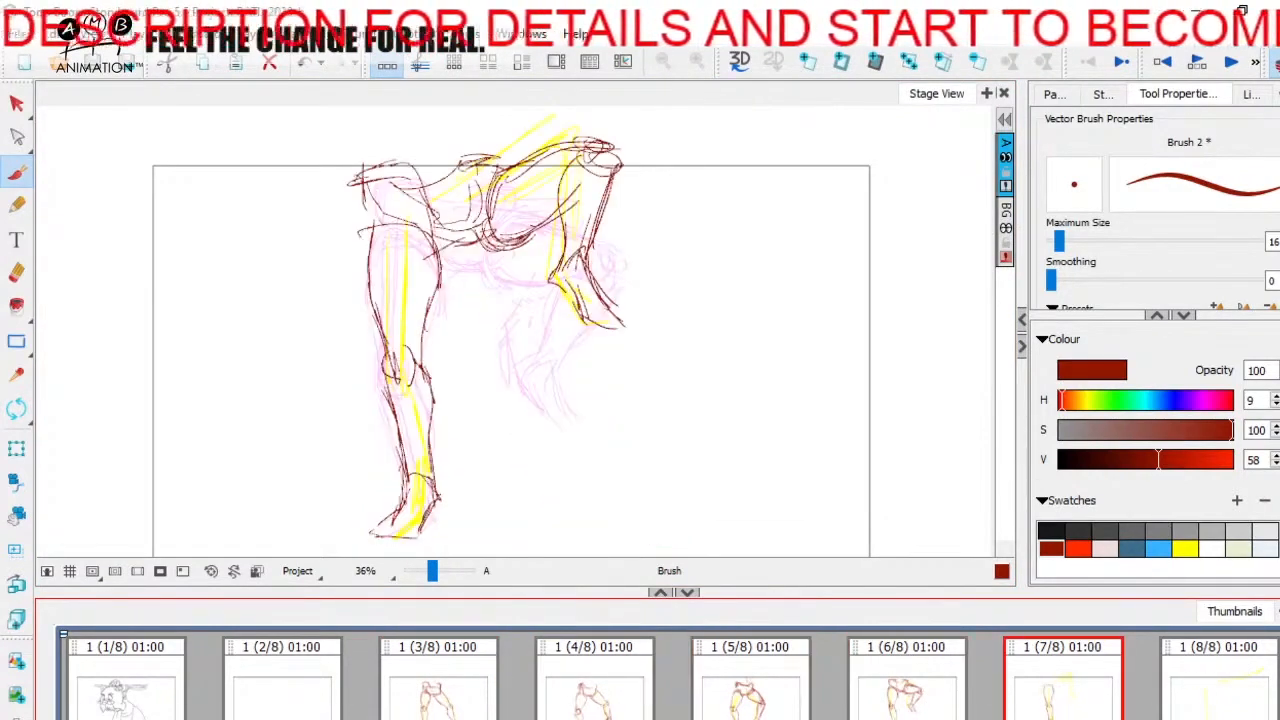
Step: Start the pelvis on panel 8 with its waist line above the standing leg, checking against panel 7
click(1236, 696)
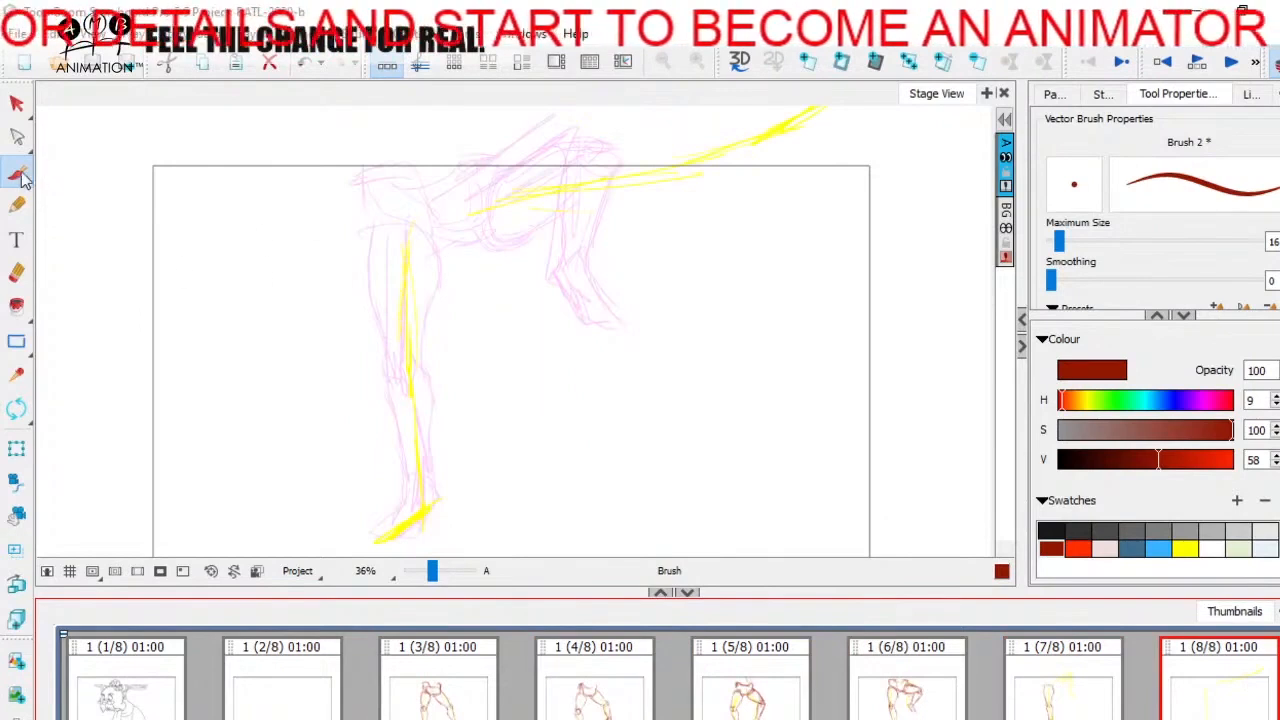
key(space)
drag(512, 396, 498, 402)
key(Left)
key(Right)
key(space)
drag(488, 456, 494, 446)
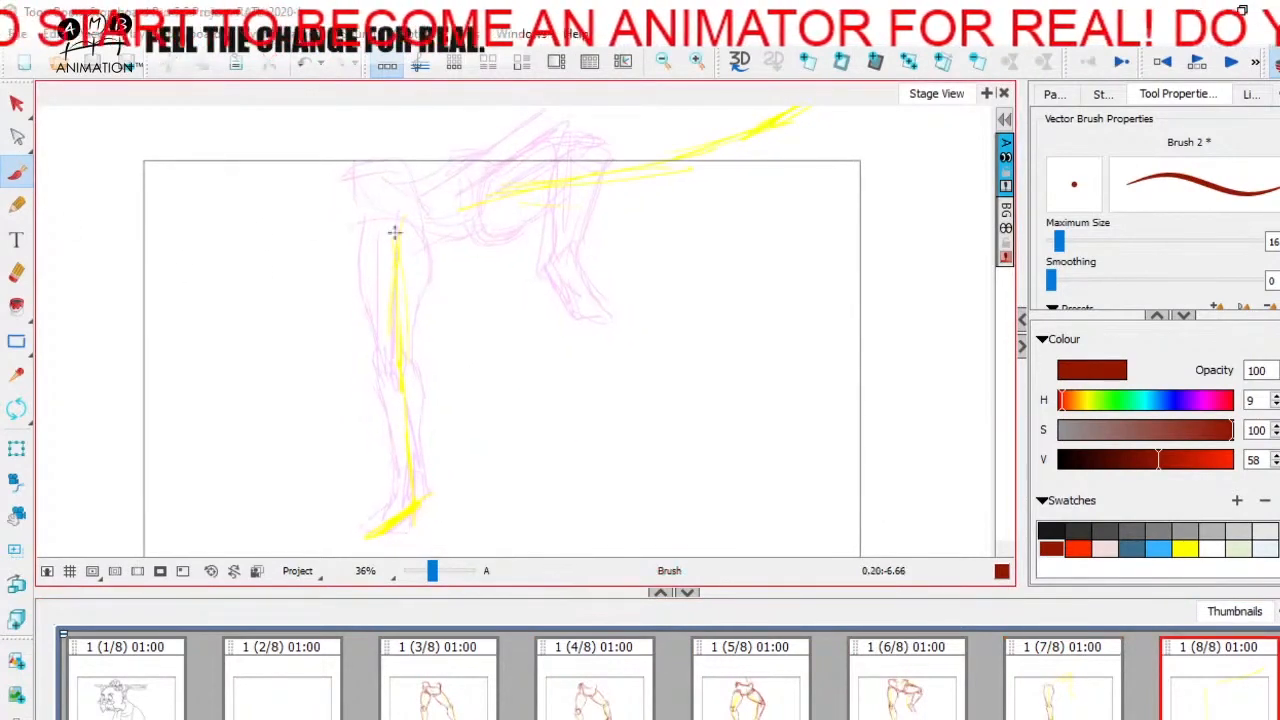
drag(417, 237, 434, 242)
key(space)
drag(473, 231, 477, 251)
mouse_move(361, 232)
mouse_down()
mouse_move(399, 208)
mouse_move(410, 261)
mouse_move(419, 218)
mouse_move(379, 211)
mouse_move(368, 256)
mouse_move(407, 257)
mouse_move(359, 226)
mouse_move(393, 213)
mouse_move(447, 262)
mouse_move(495, 236)
mouse_move(492, 213)
mouse_move(464, 192)
mouse_move(442, 236)
mouse_up()
key(Left)
key(Right)
Step: Complete the pelvis outline on panel 8 with its raised right-hand hip, waist curve and lower edge
key(Left)
key(Right)
key(Left)
key(Right)
key(Left)
key(Right)
key(space)
drag(403, 289, 428, 271)
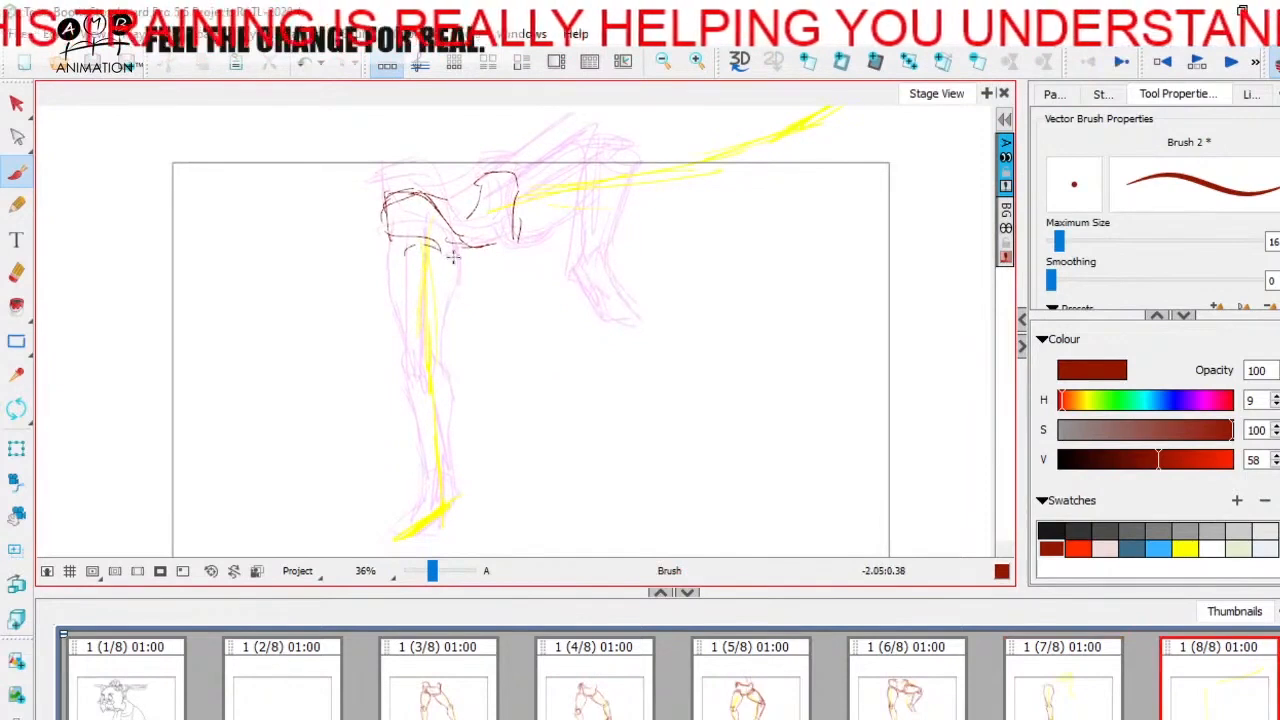
key(Left)
key(Right)
key(Left)
key(Right)
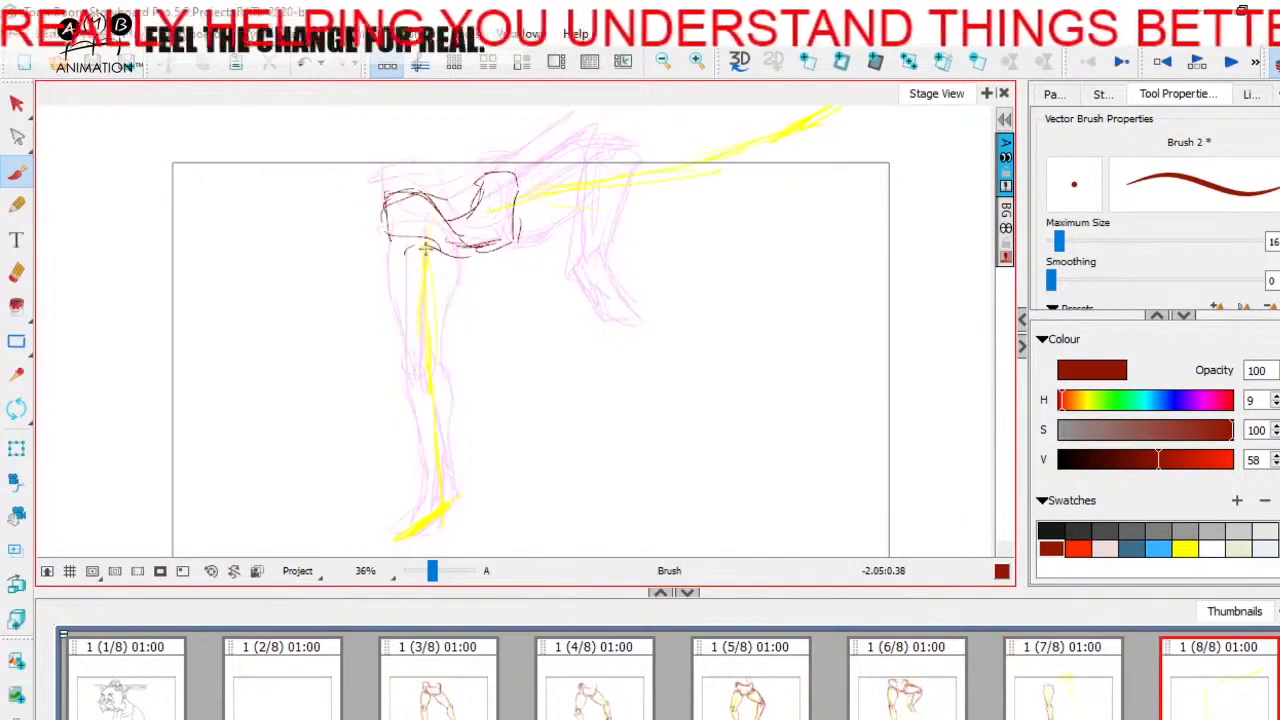
Step: Sketch the top of the standing leg's thigh and its knee circle on panel 8
drag(465, 264, 458, 309)
key(space)
drag(476, 374, 471, 347)
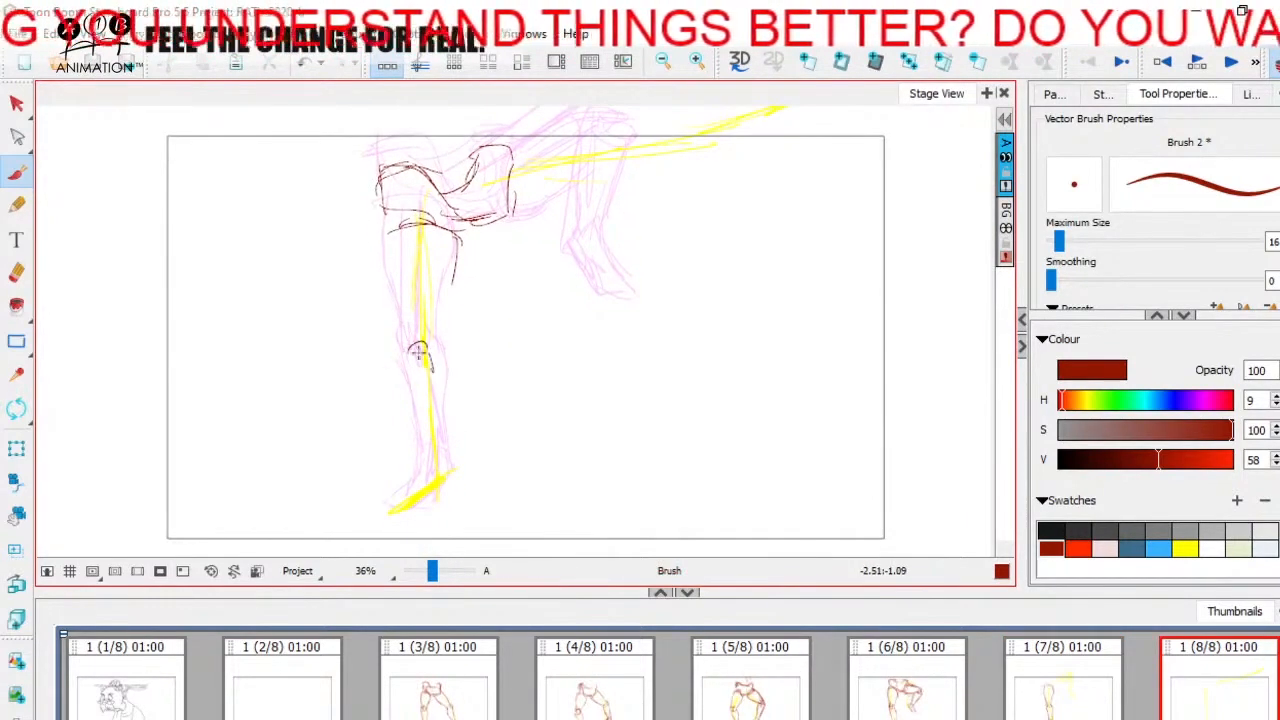
key(Left)
key(Right)
Step: Sketch both sides of the standing leg's thigh down to the knee on panel 8
drag(392, 245, 408, 320)
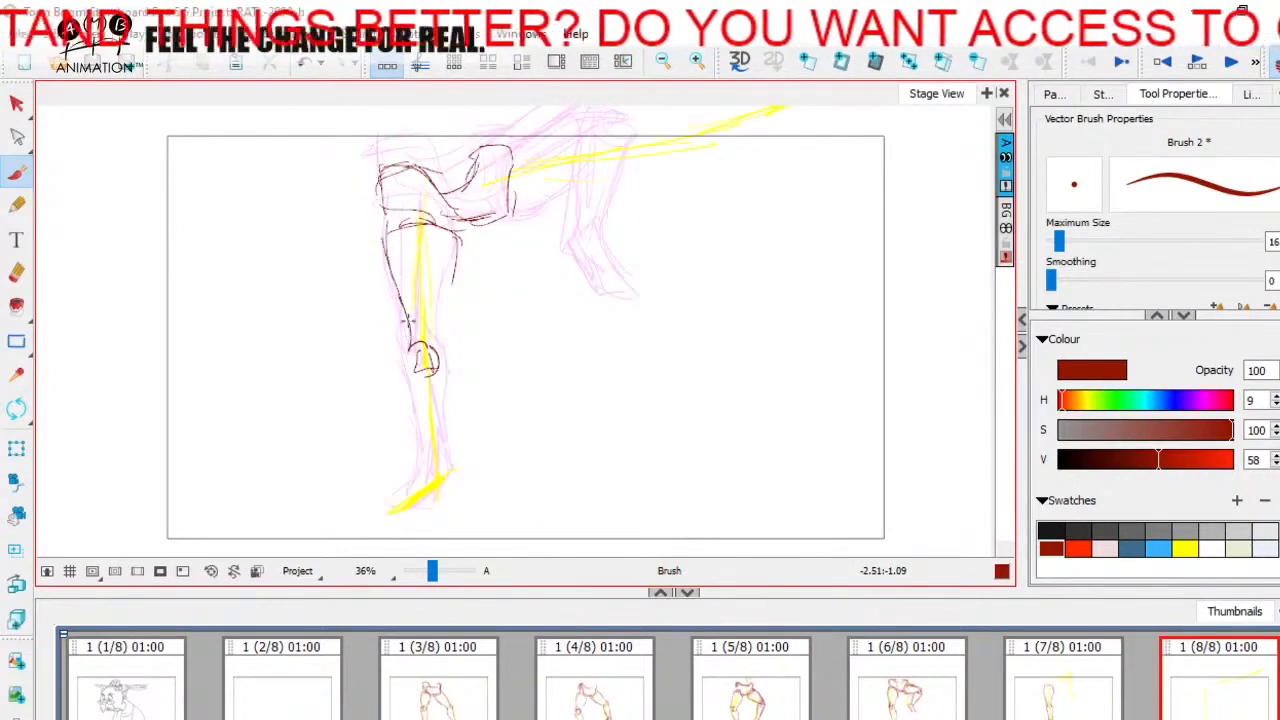
key(Left)
key(Right)
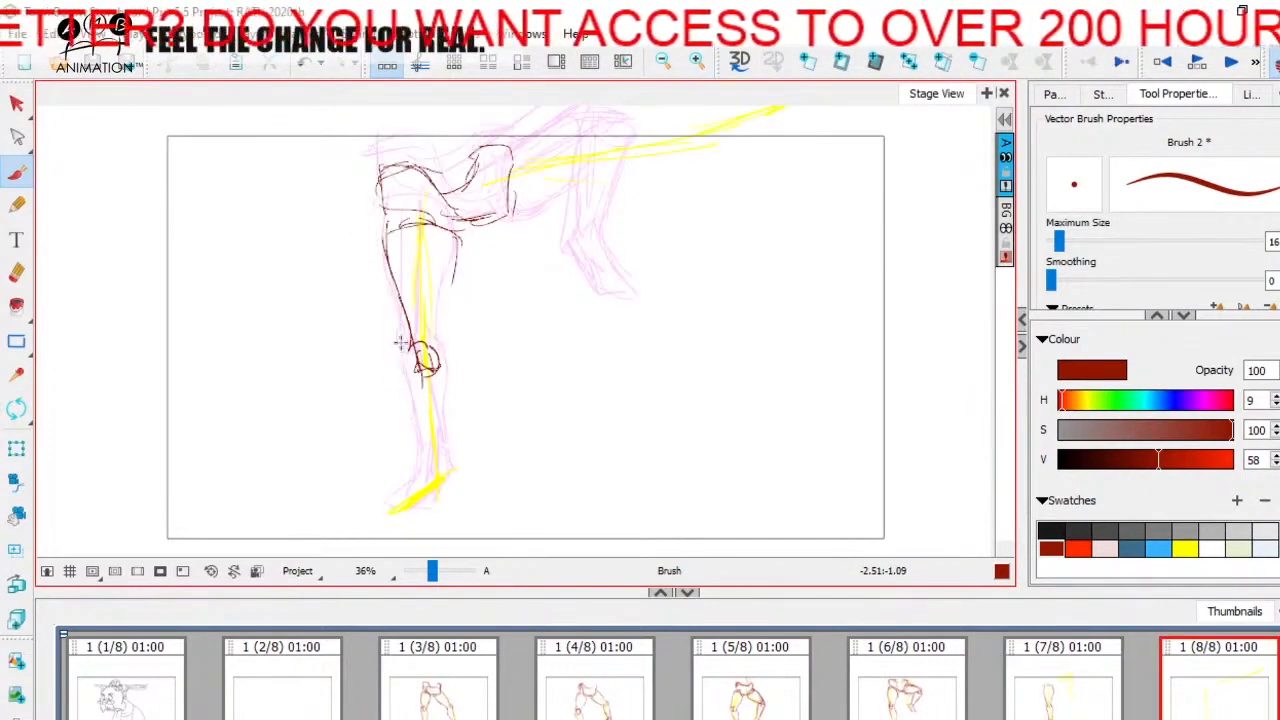
drag(402, 343, 430, 362)
key(ctrl+z)
key(Left)
key(Right)
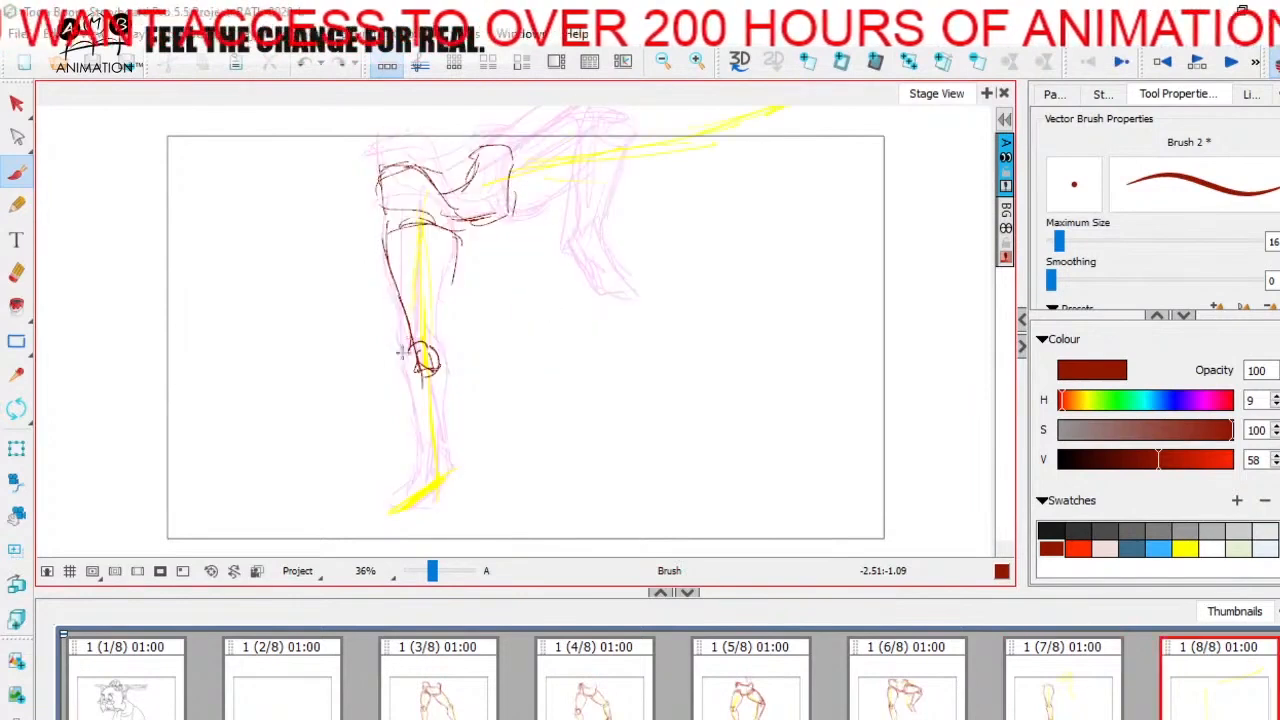
drag(456, 218, 446, 352)
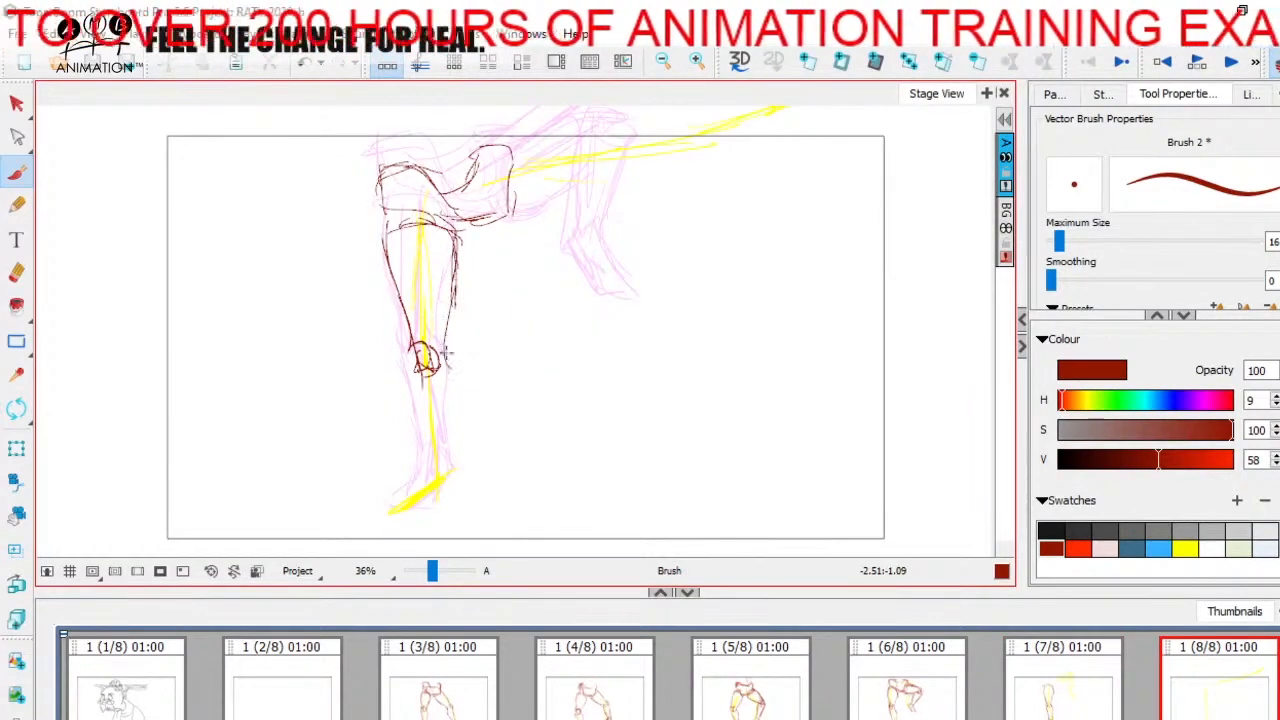
Step: Sketch the calf side of the standing leg's lower leg on panel 8, from the knee down to the heel
drag(459, 396, 452, 466)
key(Left)
key(Right)
drag(446, 363, 453, 404)
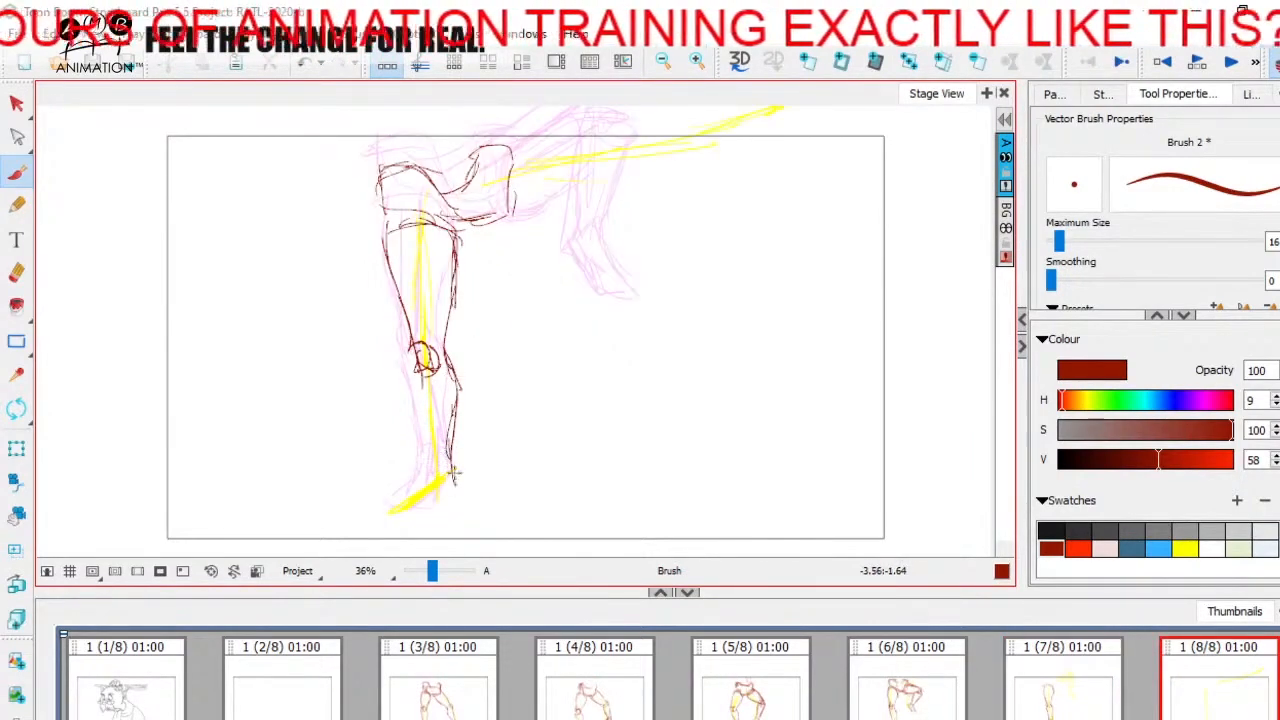
drag(453, 472, 454, 494)
Step: Add the front of the standing leg's shin, the line under the knee, and the ankle and foot on panel 8
key(Left)
key(Right)
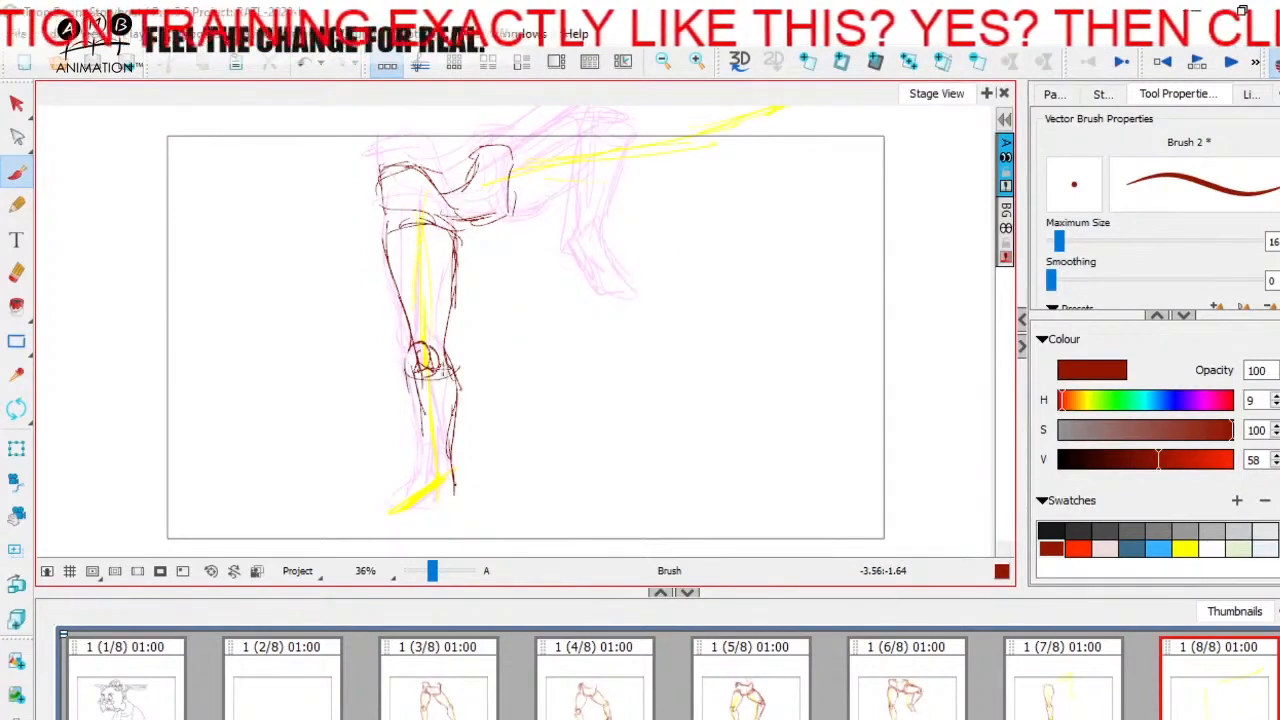
mouse_move(408, 370)
mouse_down()
mouse_move(426, 490)
mouse_move(462, 501)
mouse_up()
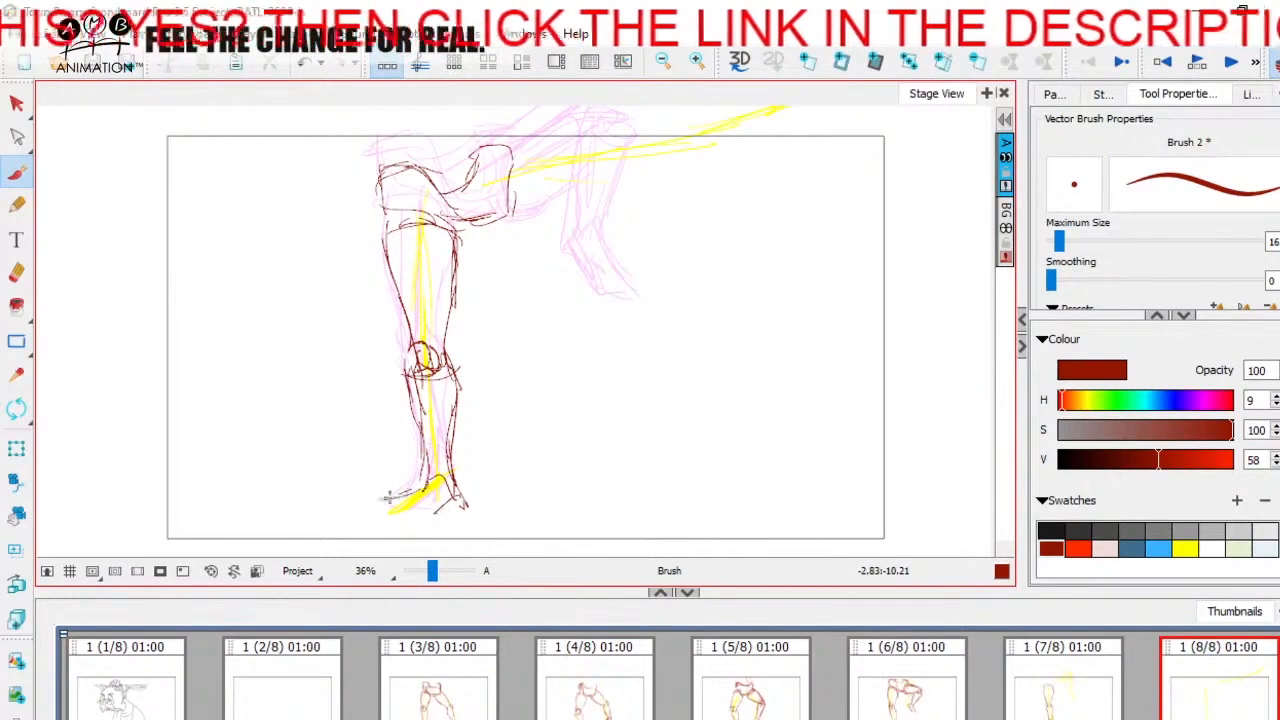
key(Left)
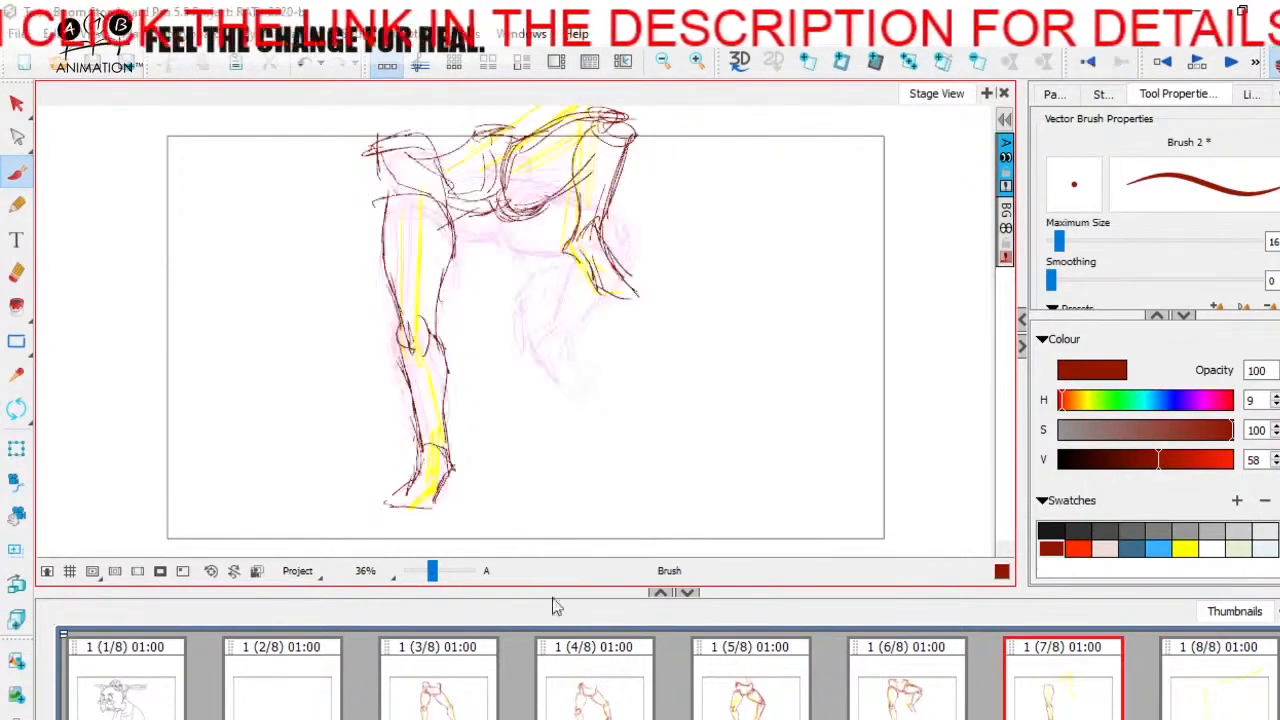
key(Right)
Step: Review the leg drawings from panel 3 through panel 8 in sequence, examining how the kick progresses
click(470, 696)
click(620, 699)
click(770, 690)
click(912, 688)
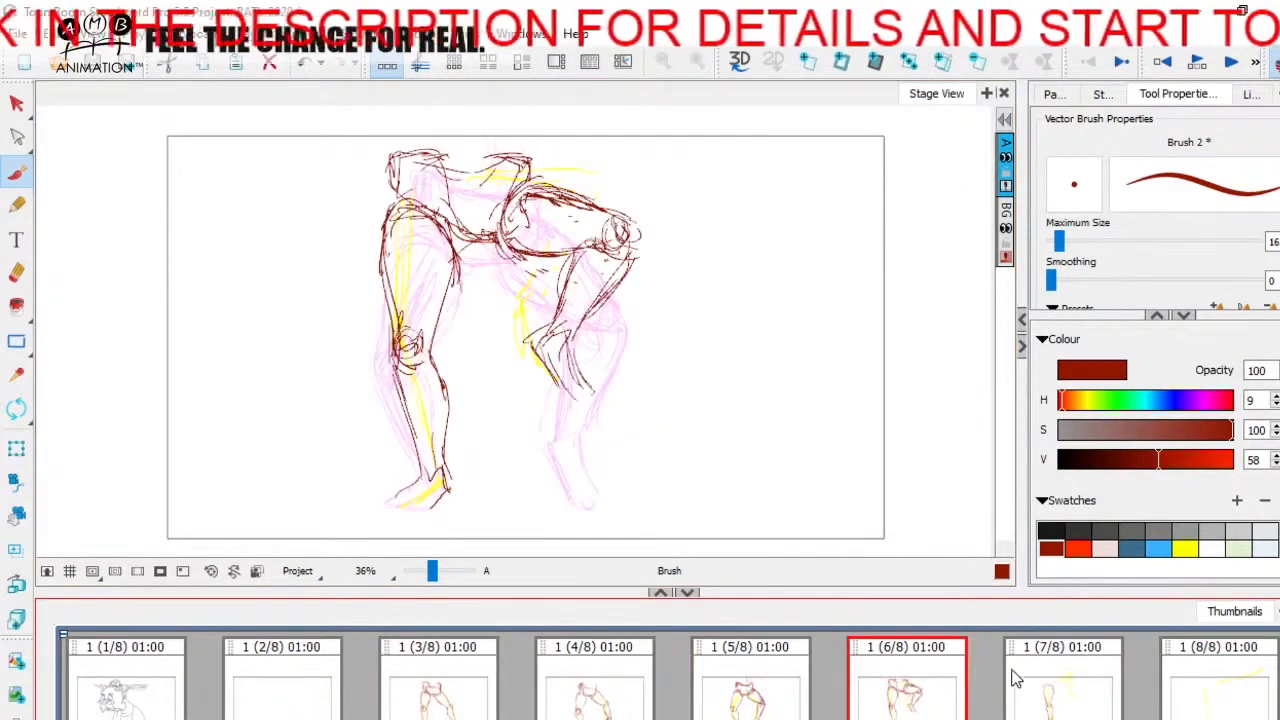
click(1050, 690)
click(1200, 675)
click(565, 692)
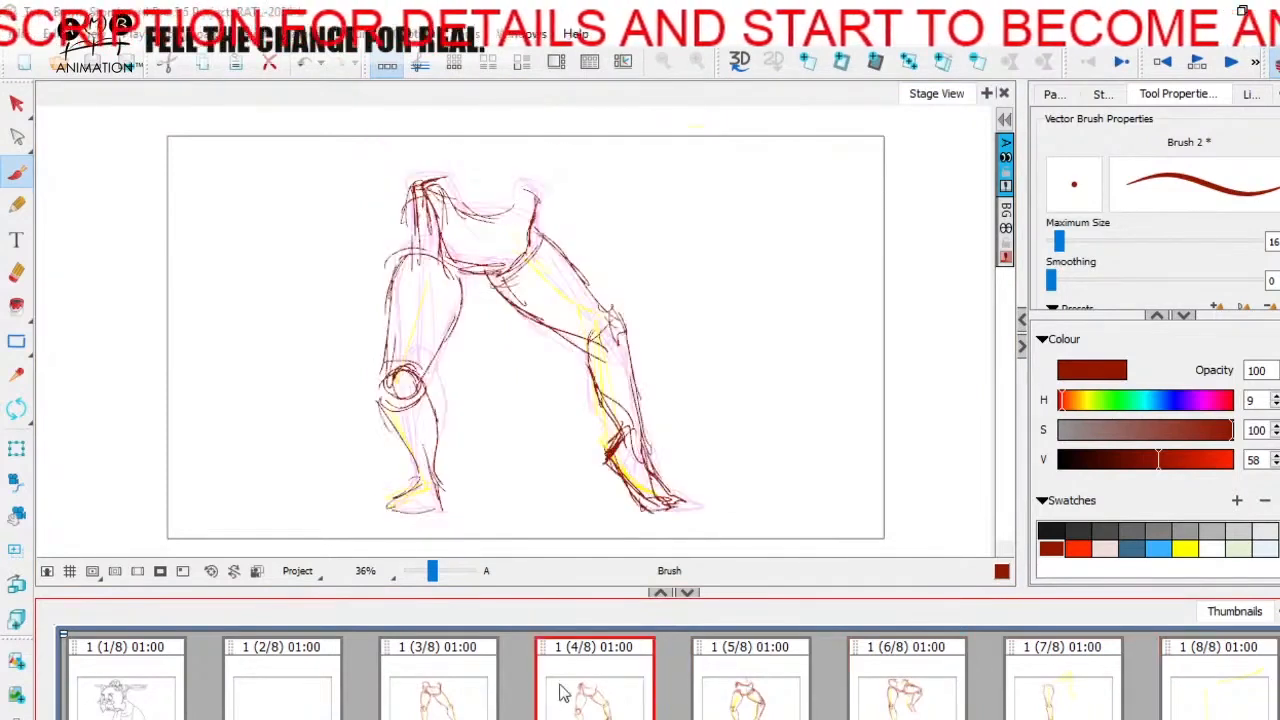
click(795, 684)
click(940, 680)
click(1105, 672)
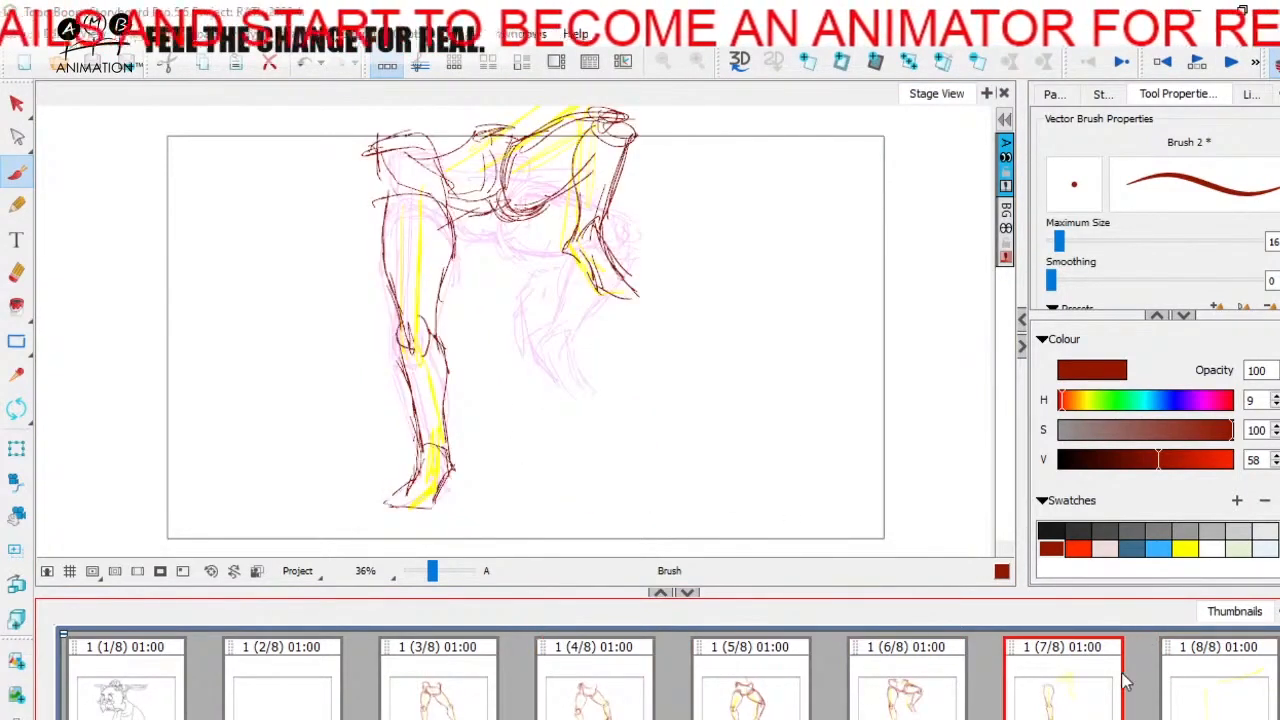
click(1188, 670)
mouse_move(280, 285)
mouse_down()
mouse_move(531, 294)
mouse_move(488, 264)
mouse_up()
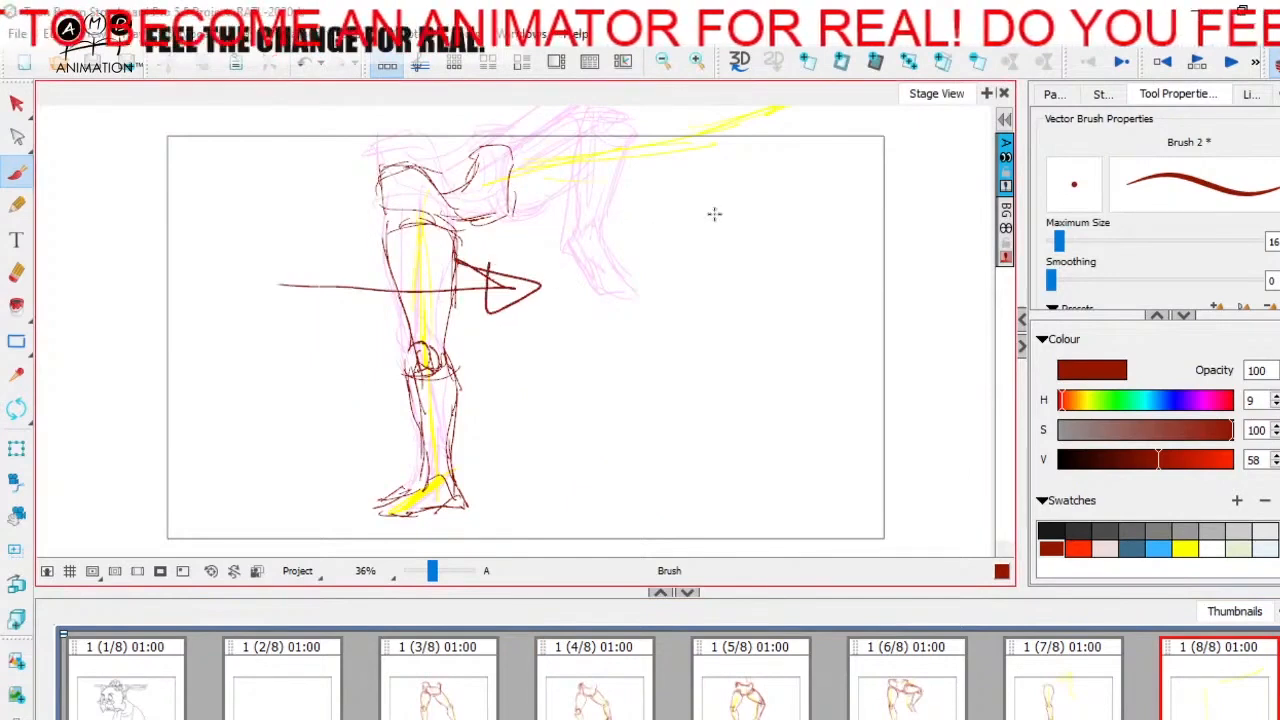
key(ctrl+z)
drag(714, 211, 691, 320)
drag(520, 275, 776, 211)
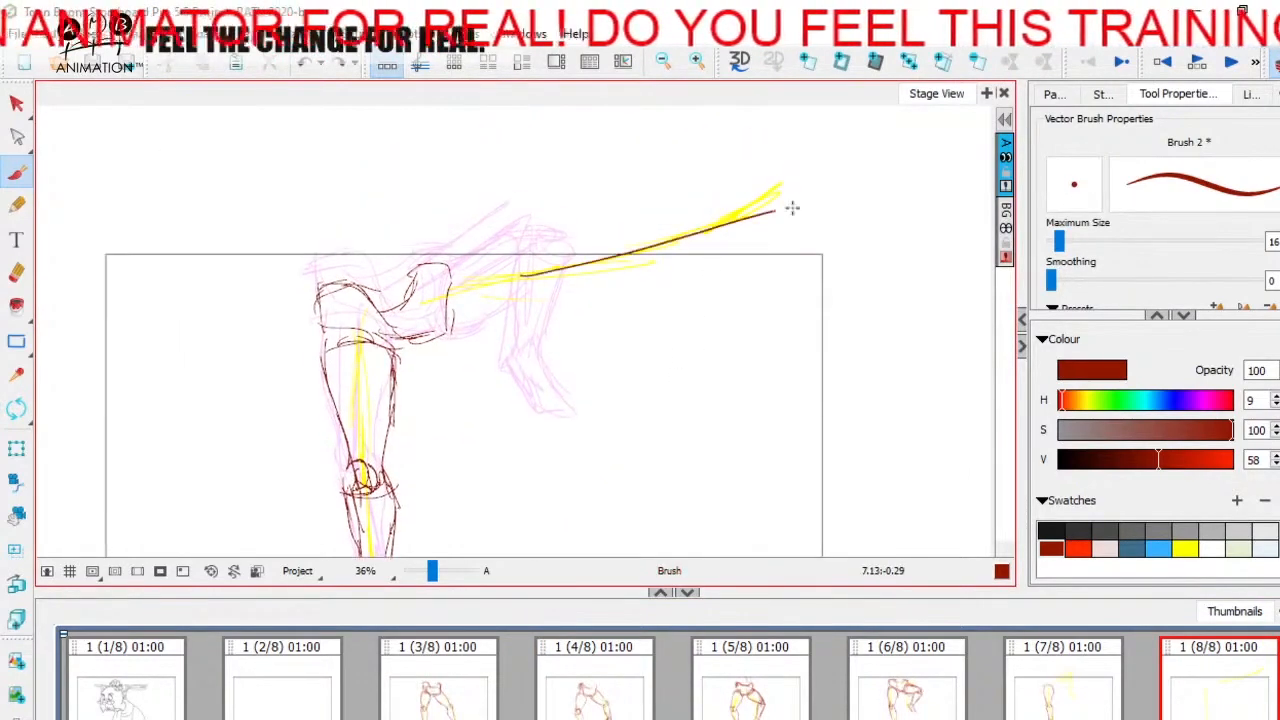
key(ctrl+z)
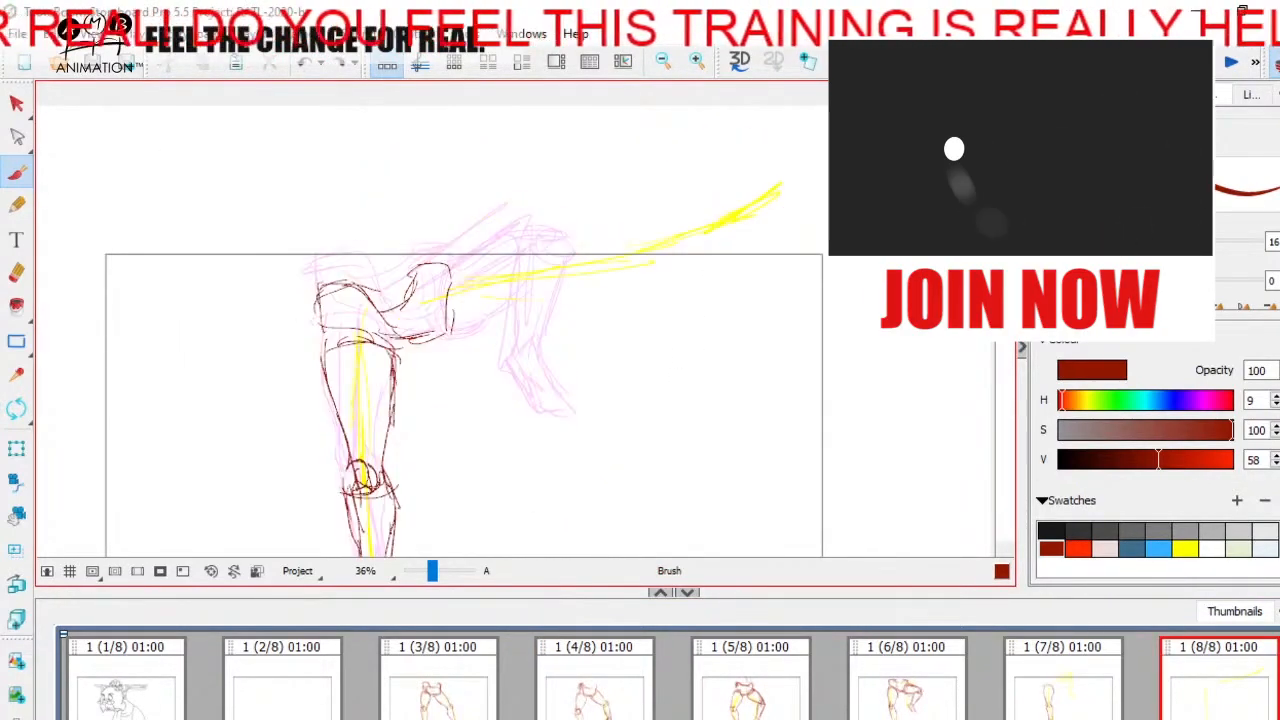
Step: Sketch the kicking leg's thigh on panel 8, with its underside and its top edge running to the knee
mouse_move(458, 268)
mouse_down()
mouse_move(469, 344)
mouse_move(551, 302)
mouse_up()
drag(453, 295, 514, 257)
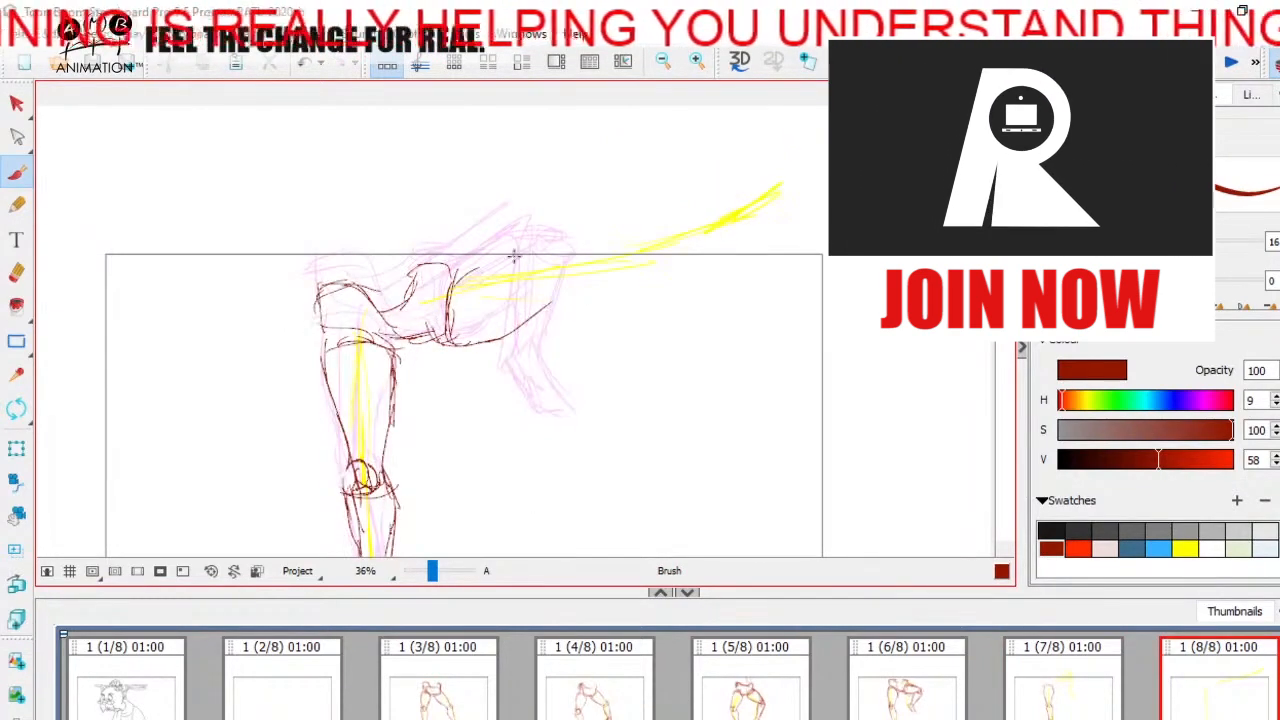
key(Left)
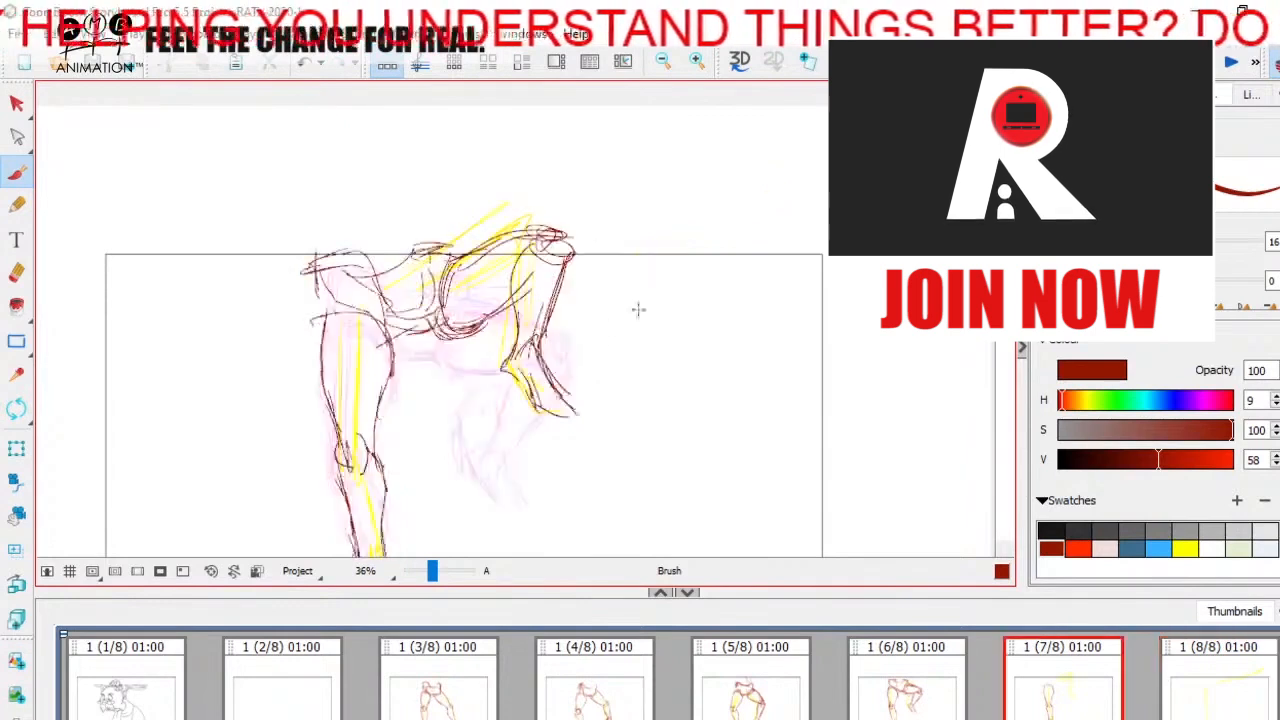
key(Right)
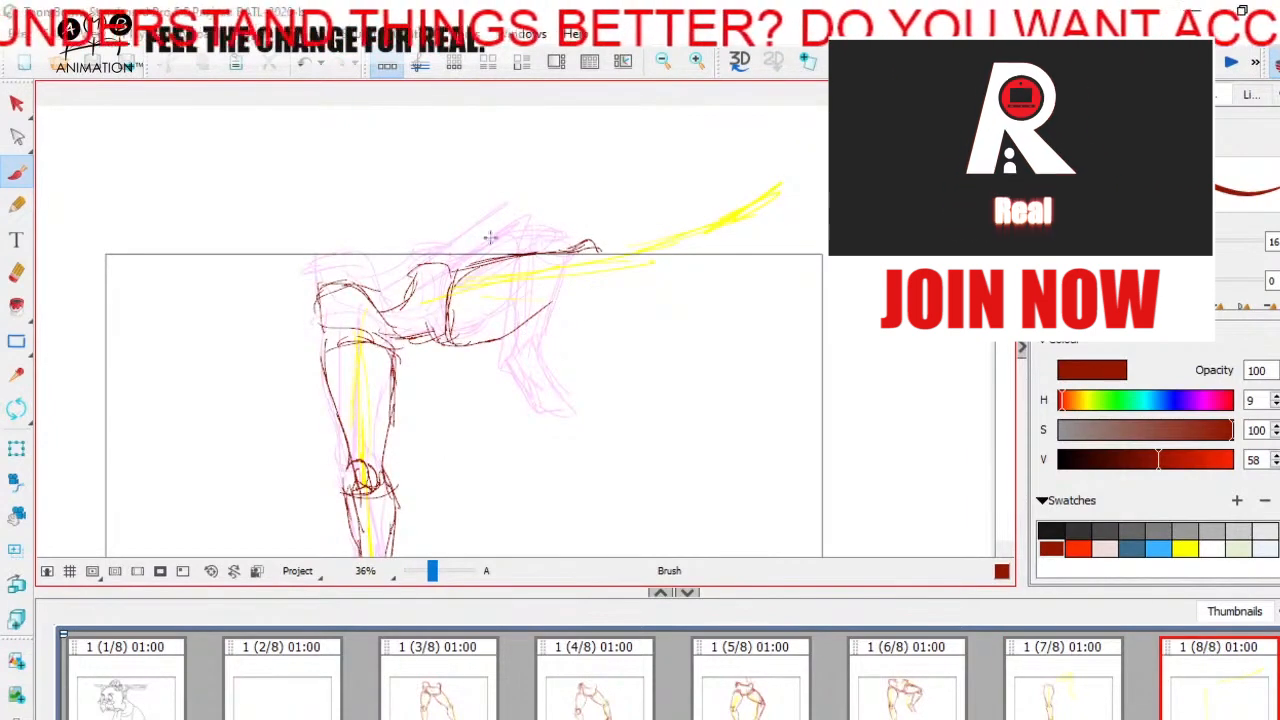
drag(497, 247, 671, 140)
key(ctrl+z)
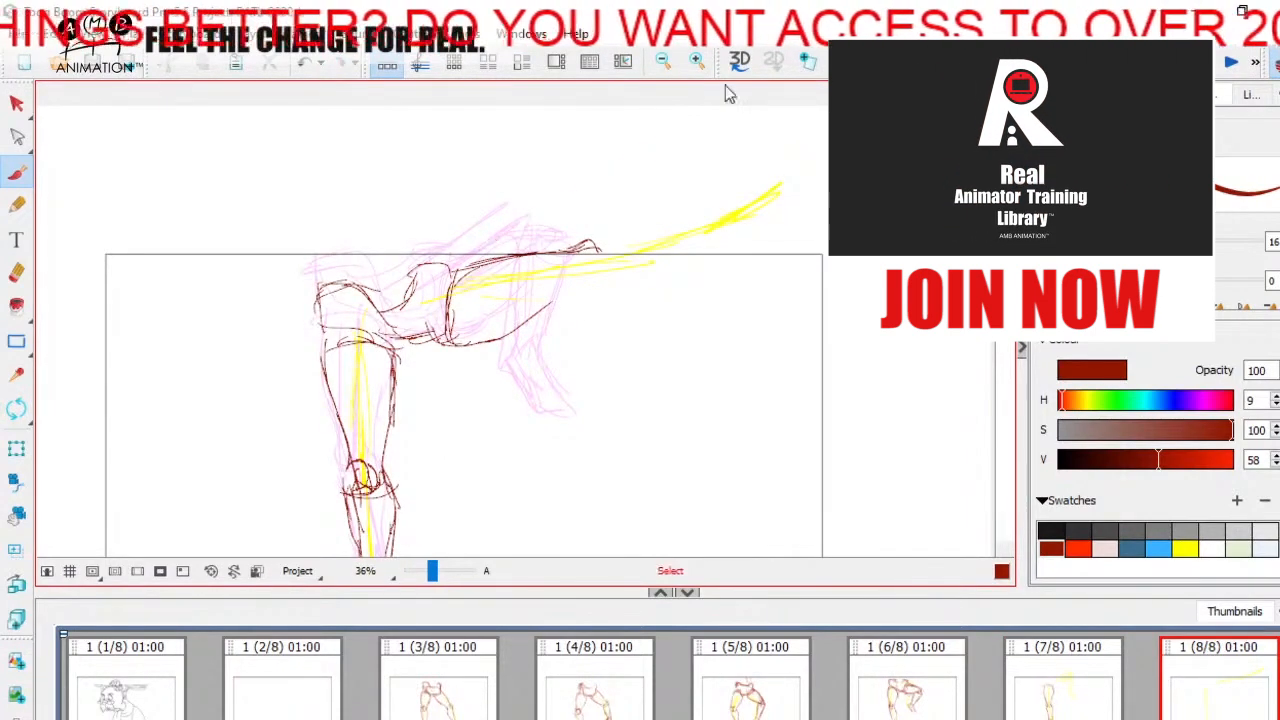
Step: Draw the knee of the kicking leg at the end of the raised thigh on panel 8, comparing with panel 7
key(Left)
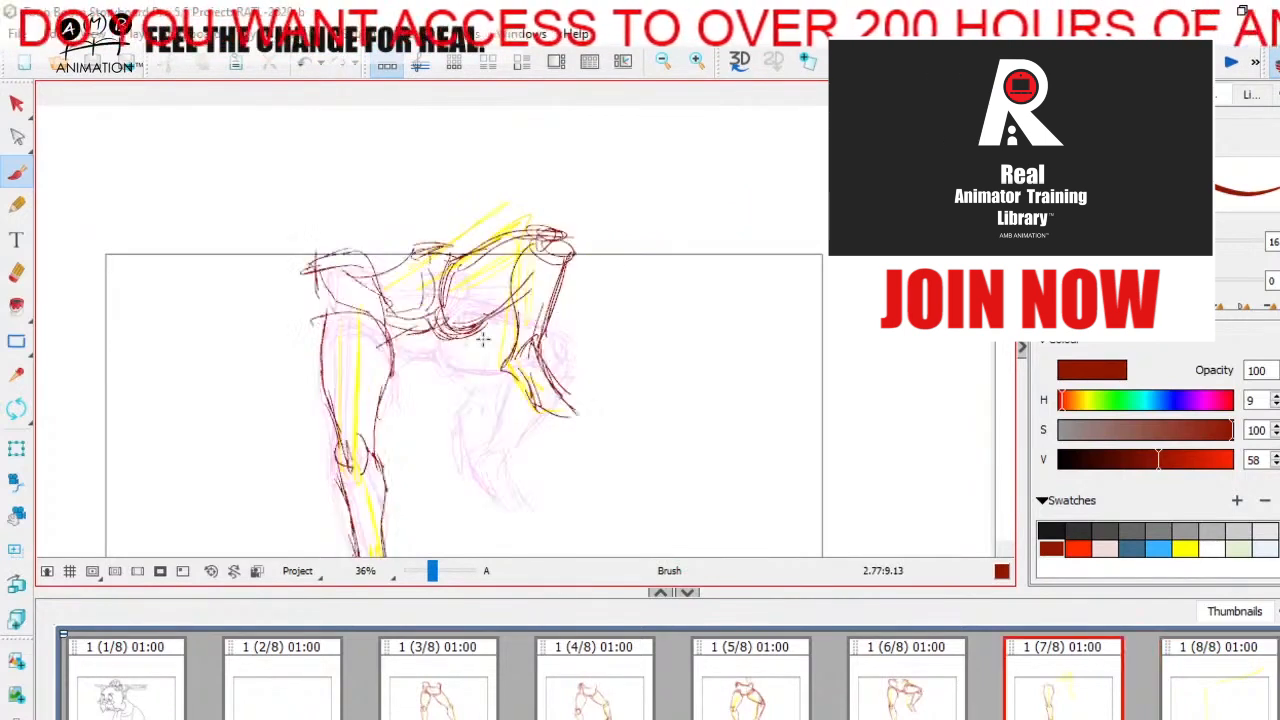
key(Right)
key(Left)
key(Right)
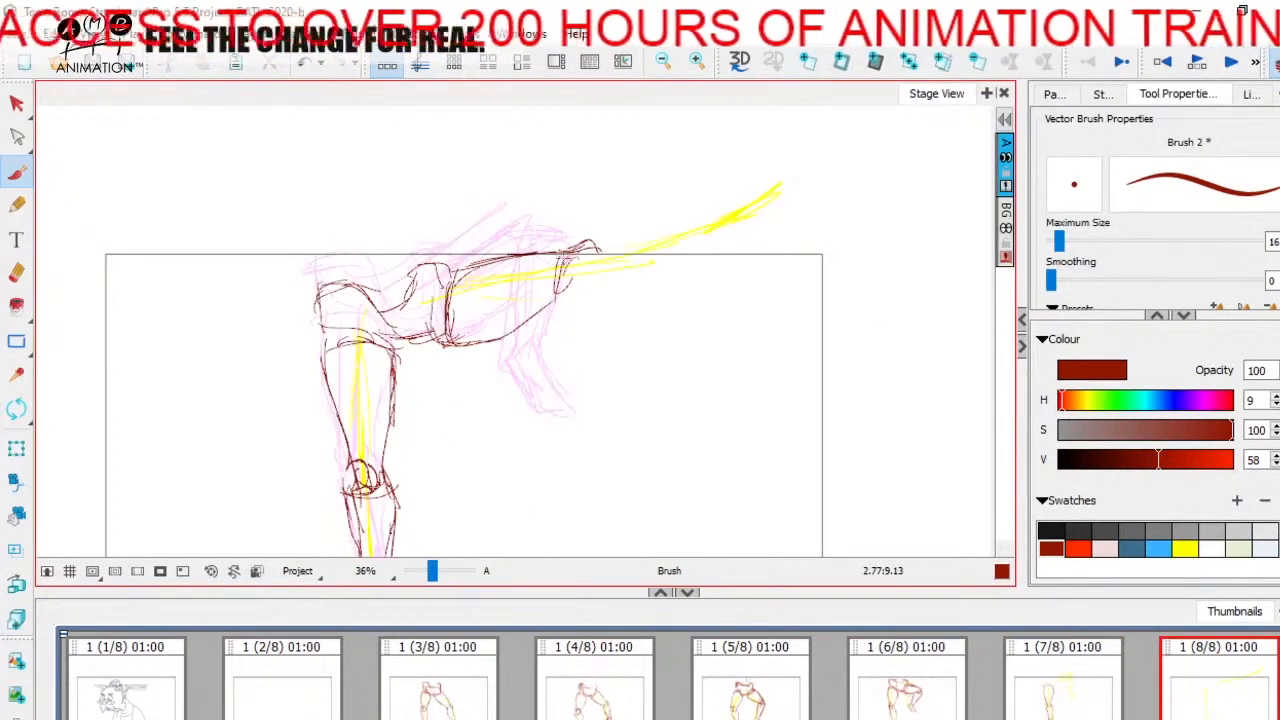
key(Left)
key(Right)
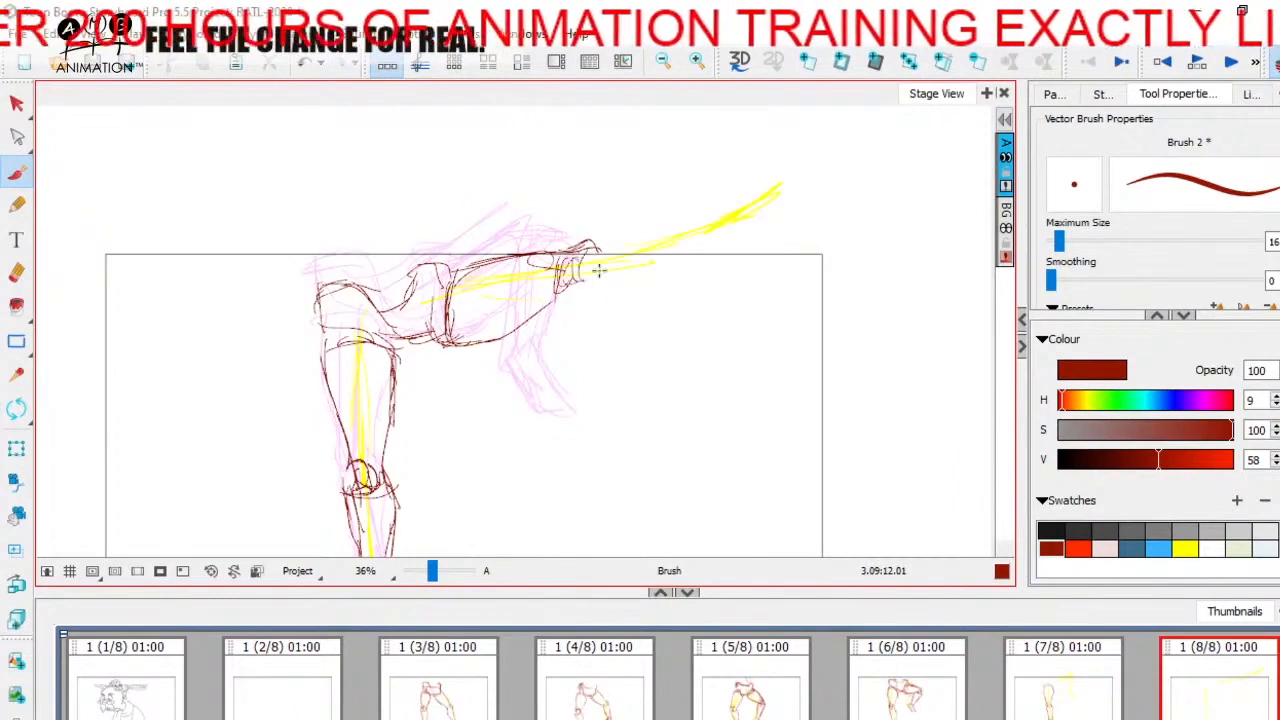
key(Left)
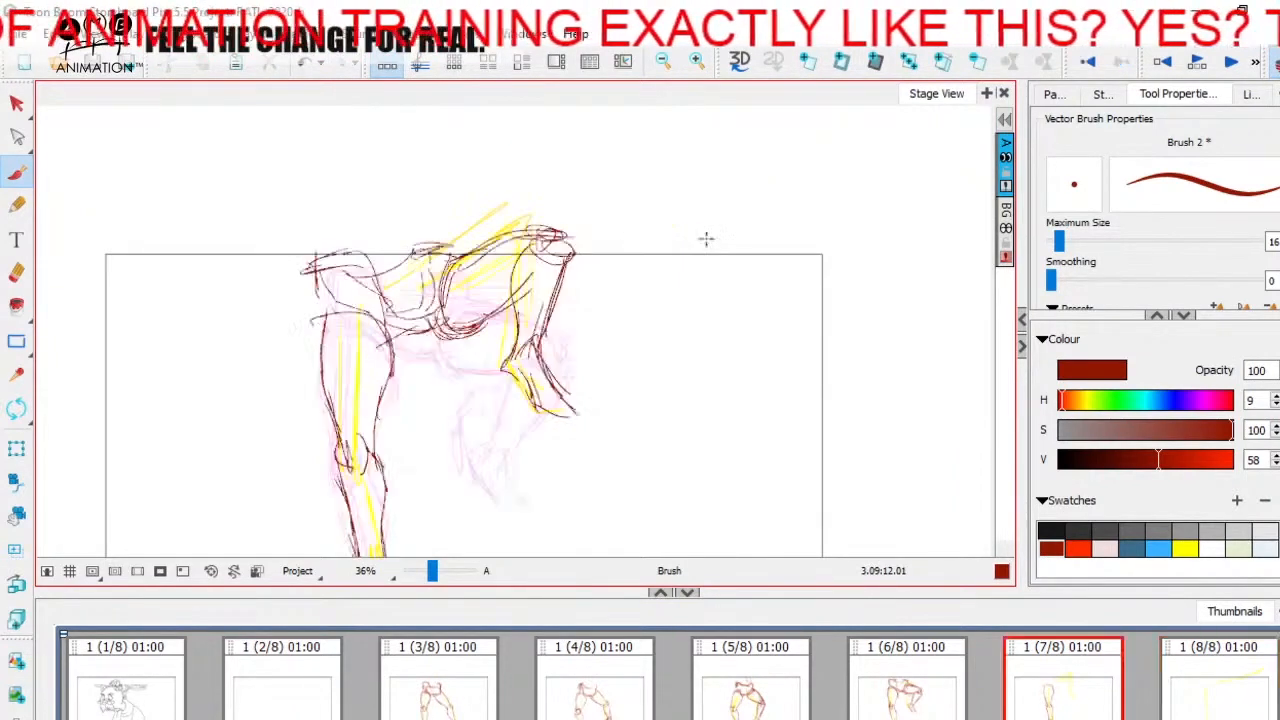
key(Right)
Step: Sketch the upper and lower edges of the kicking leg's shin and calf on panel 8, out to the ankle
drag(688, 235, 687, 250)
key(Left)
key(Right)
key(space)
mouse_move(653, 301)
mouse_down()
mouse_move(642, 301)
mouse_move(660, 230)
mouse_up()
key(Left)
key(Right)
Step: Flip through panels 4 to 8 to examine the leg's movement into the extended kick
key(Left)
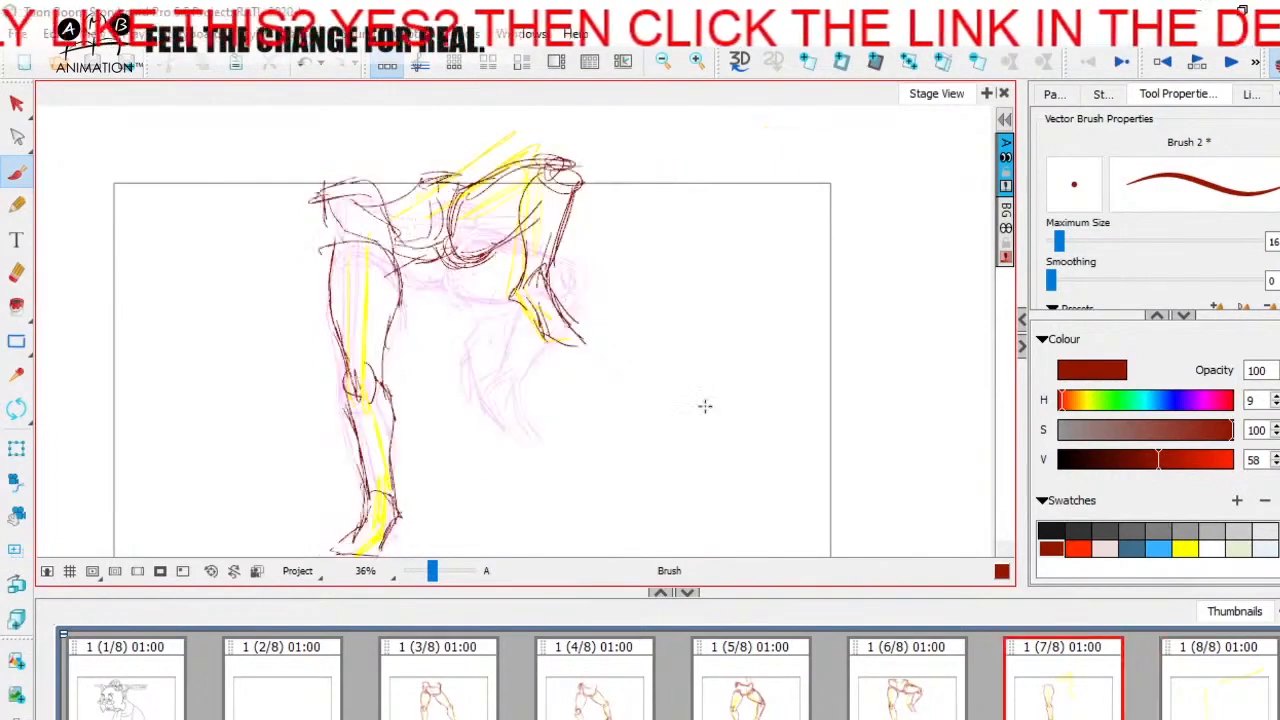
key(Right)
click(628, 689)
key(Right)
key(Right)
key(Right)
key(Right)
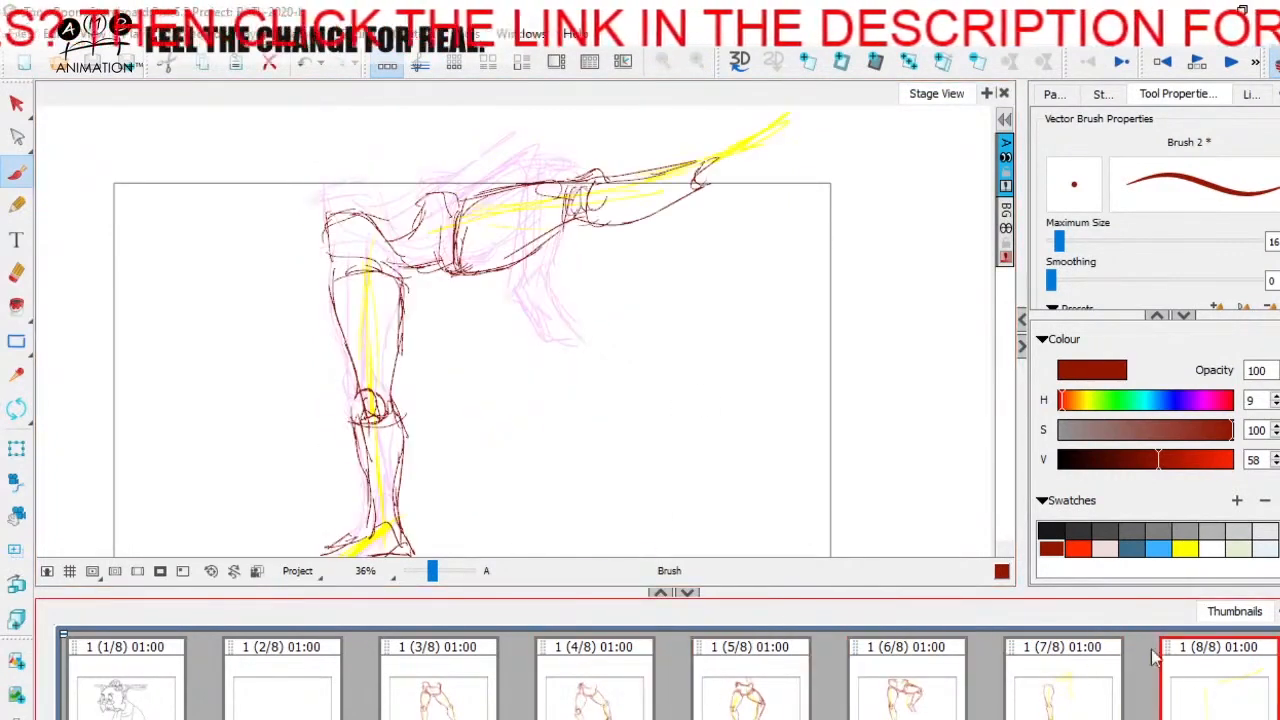
Step: Reinforce the kicking thigh's outline on panel 8 with extra strokes along its top and underside, checking against panel 7
key(space)
drag(717, 431, 723, 474)
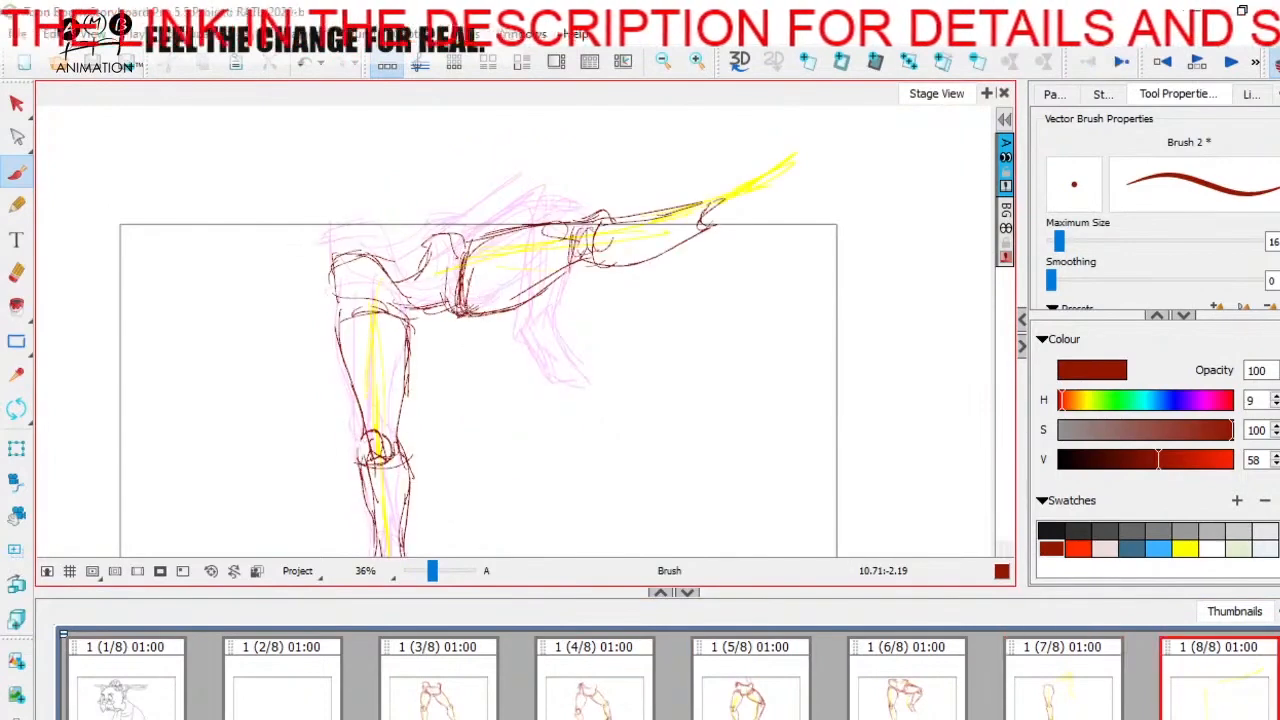
key(Left)
key(Right)
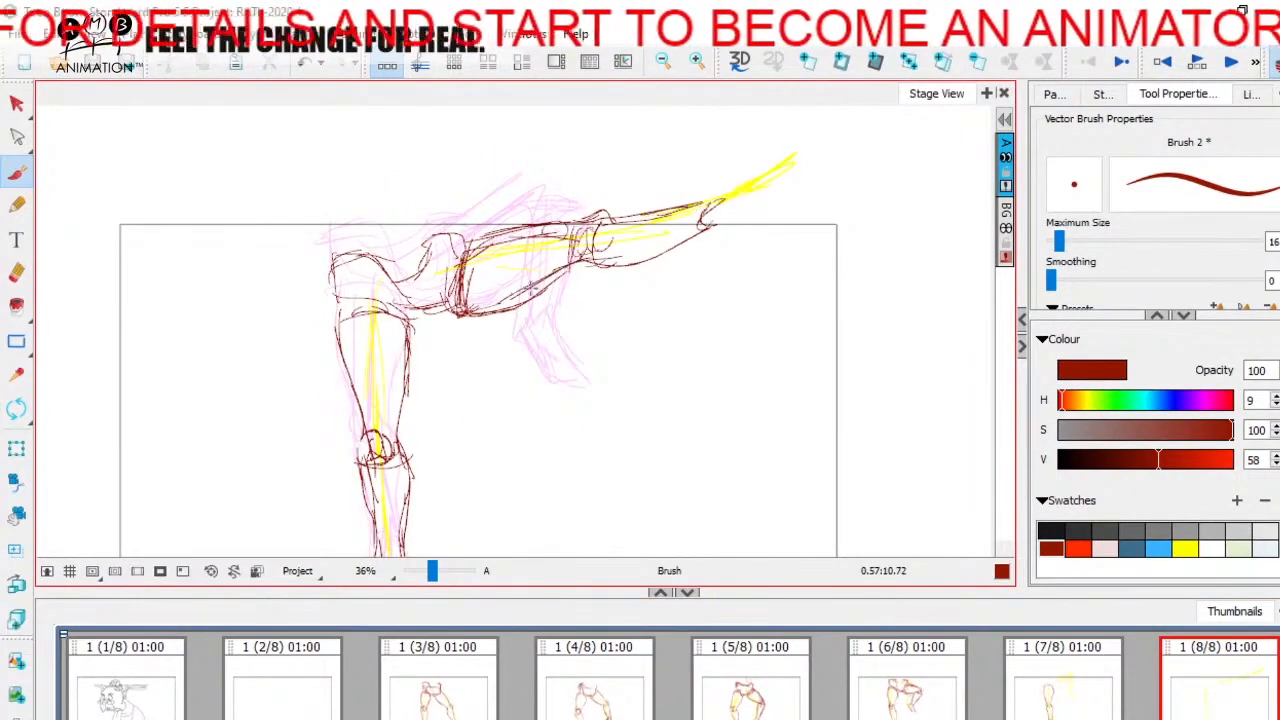
key(Left)
key(Right)
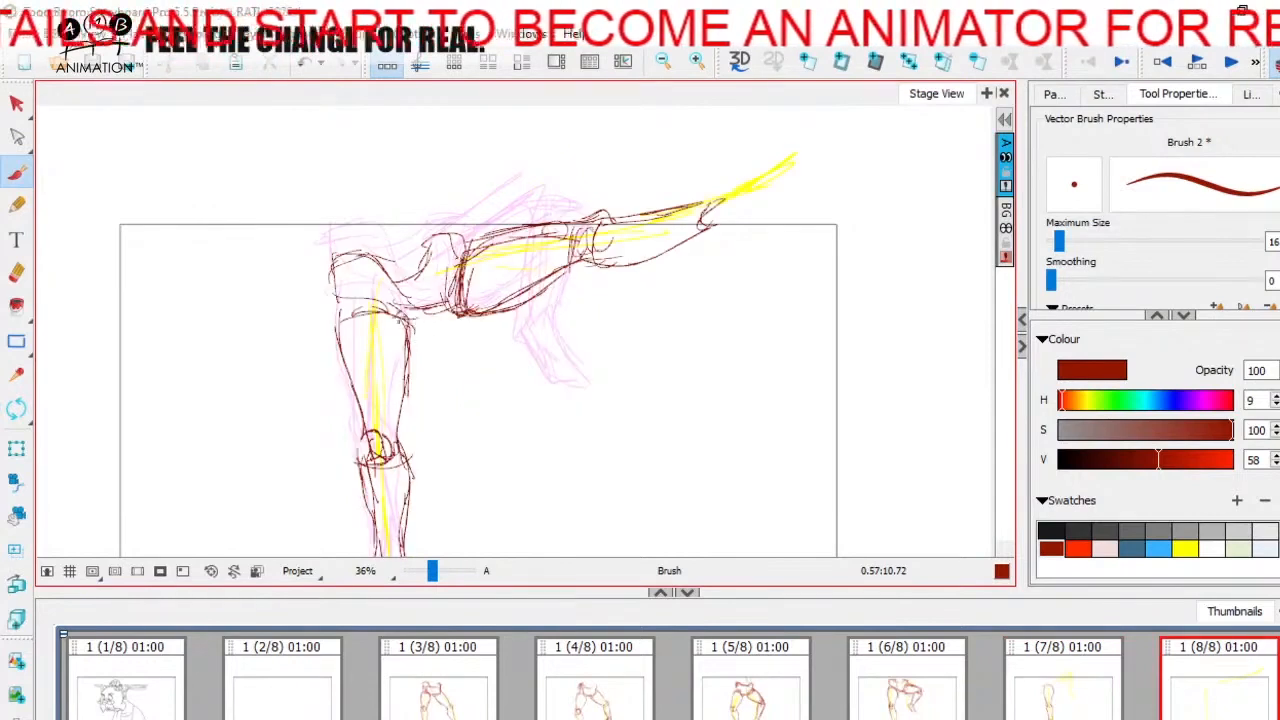
Step: Erase the surplus underside line of the kicking thigh on panel 8
click(18, 206)
click(17, 272)
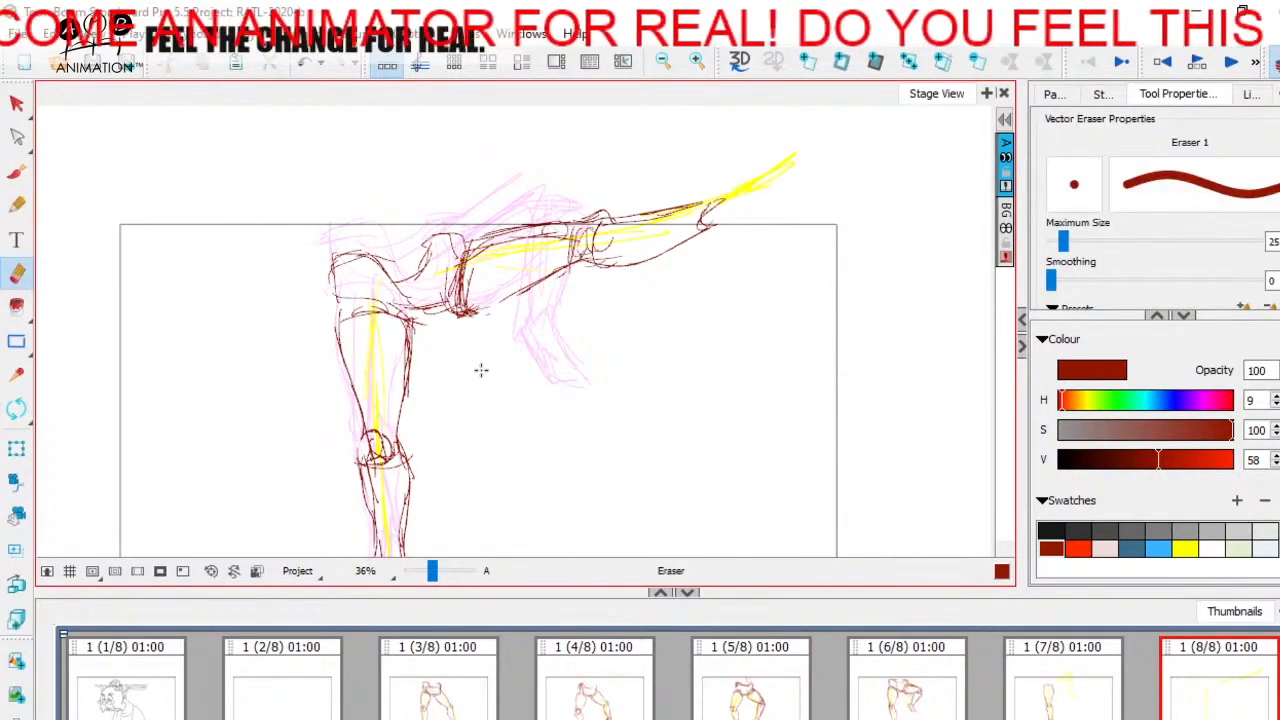
key(Left)
key(Right)
Step: Sketch the kicking foot on panel 8 with the brush, drawing the heel, instep, upturned toe and sole
drag(704, 212, 722, 237)
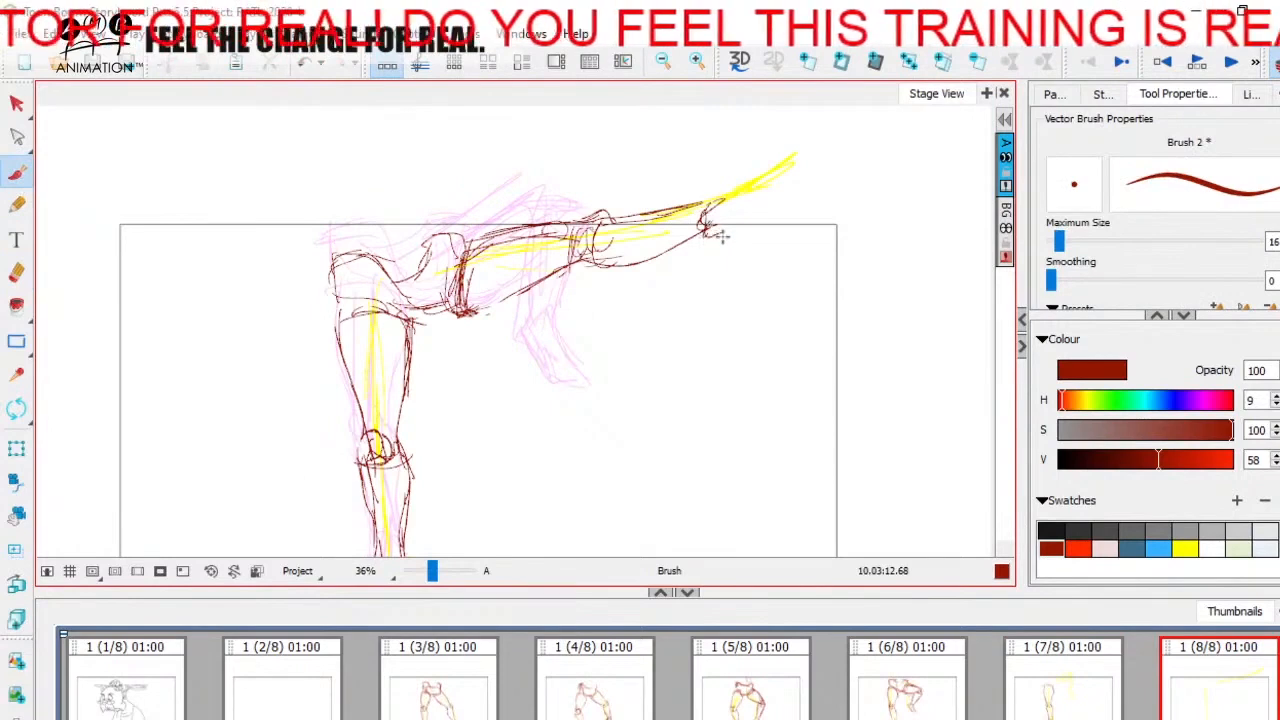
drag(778, 155, 777, 145)
drag(783, 152, 788, 173)
mouse_move(785, 188)
mouse_down()
mouse_move(762, 194)
mouse_move(730, 240)
mouse_up()
key(Left)
key(Right)
key(Left)
key(Right)
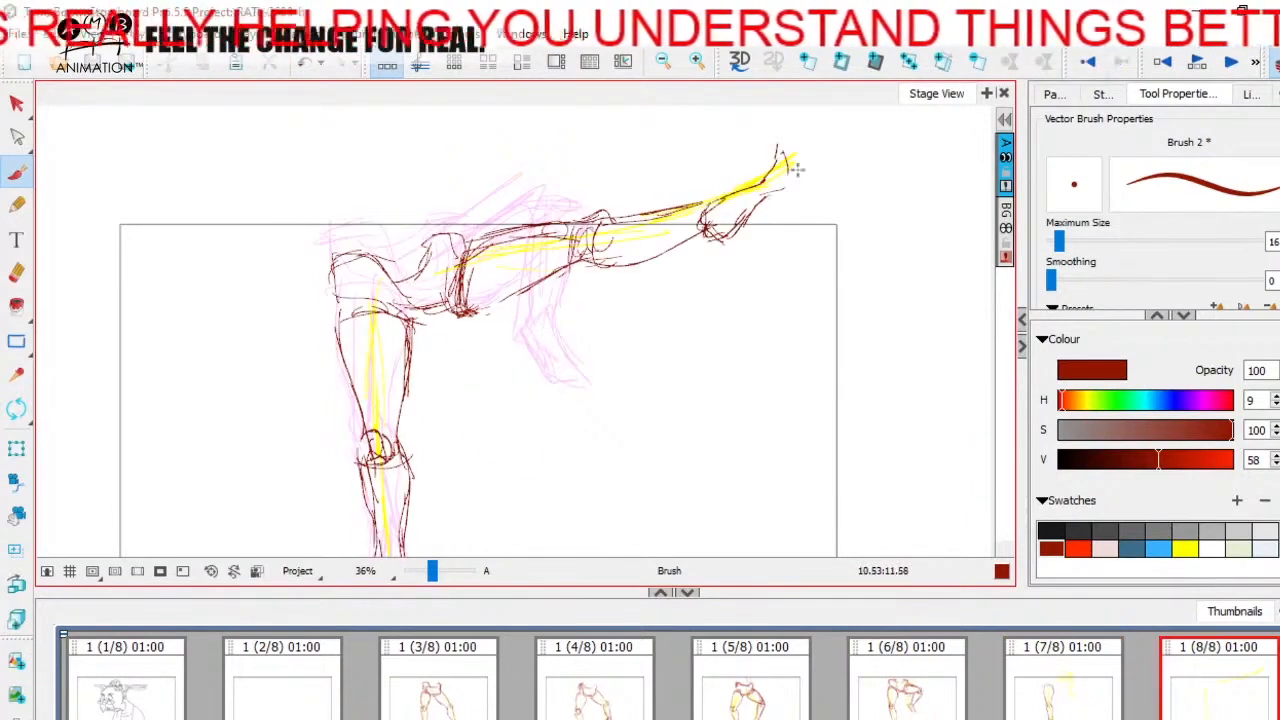
Step: Close the ball of the kicking foot and detail its toes on panel 8, comparing with panel 7
mouse_move(786, 165)
mouse_down()
mouse_move(772, 148)
mouse_move(786, 187)
mouse_up()
key(Left)
key(Right)
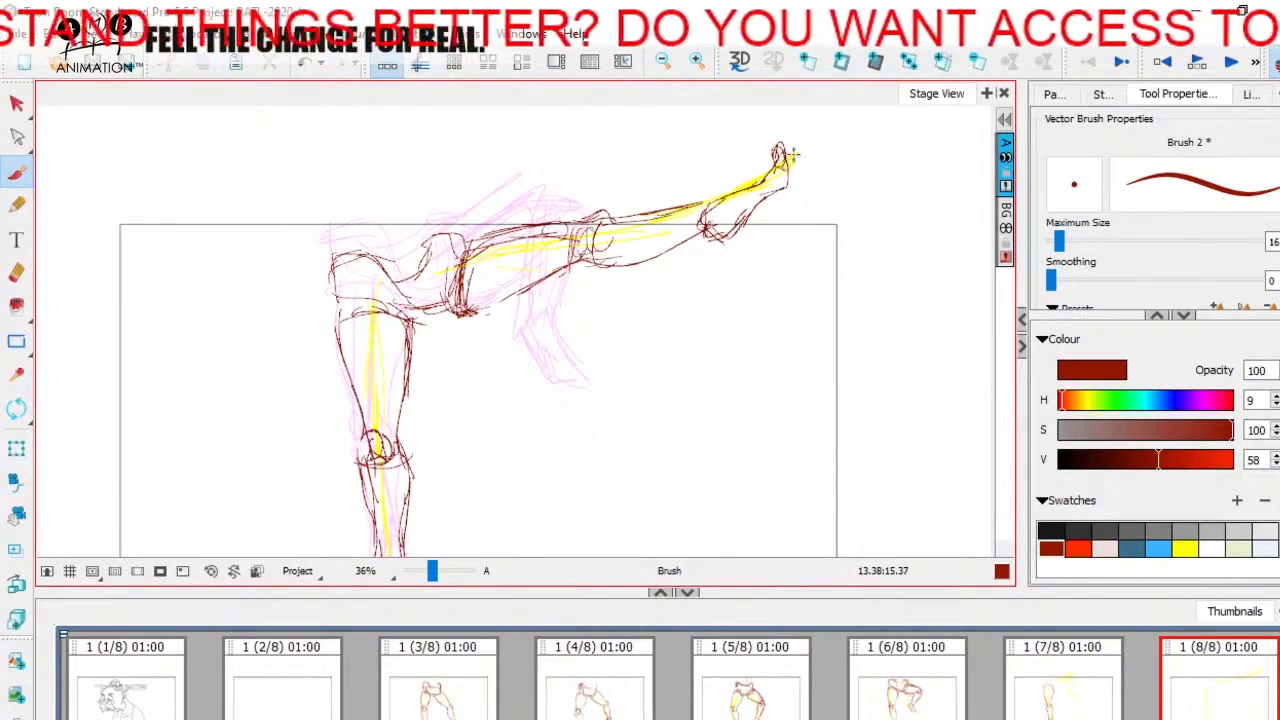
key(Left)
key(Right)
Step: Switch to the Select tool, clear the selection and save the storyboard project
drag(642, 446, 650, 438)
click(17, 105)
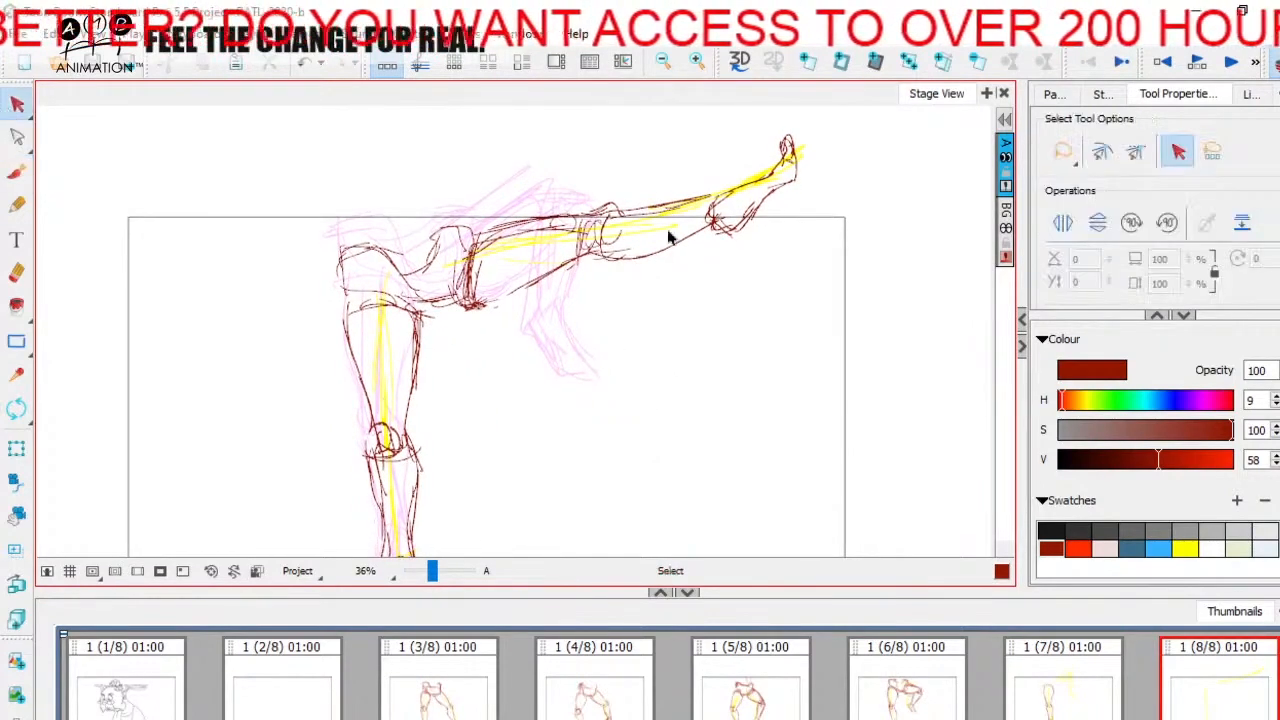
click(704, 204)
key(Escape)
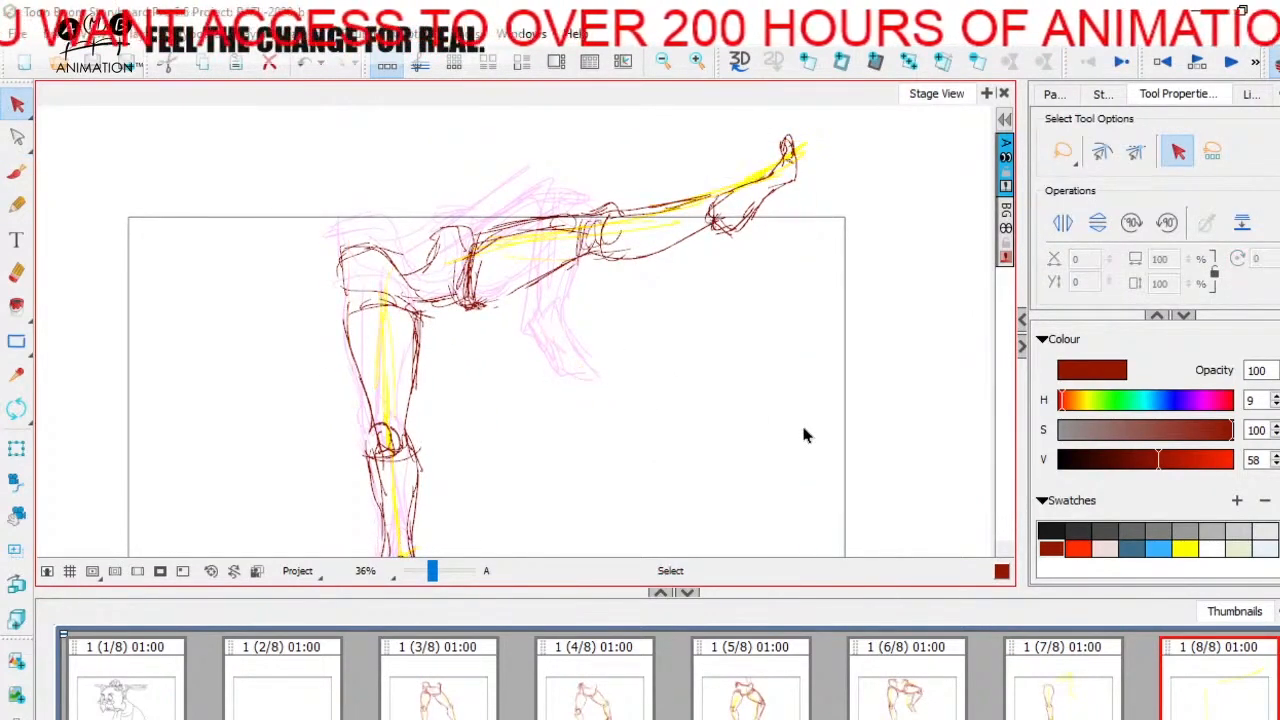
key(ctrl+s)
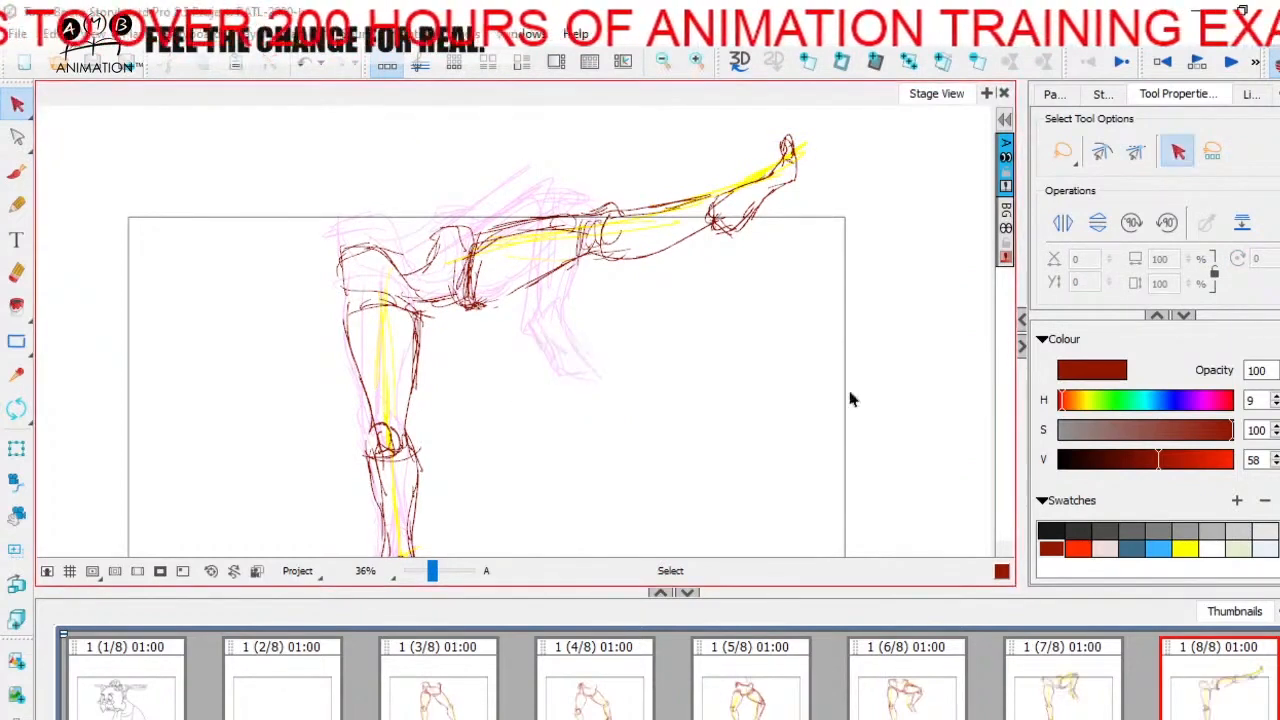
Step: Switch to the timeline workspace, turn off the onion skin and scrub through the kick from panel 2 to panel 8
click(1274, 64)
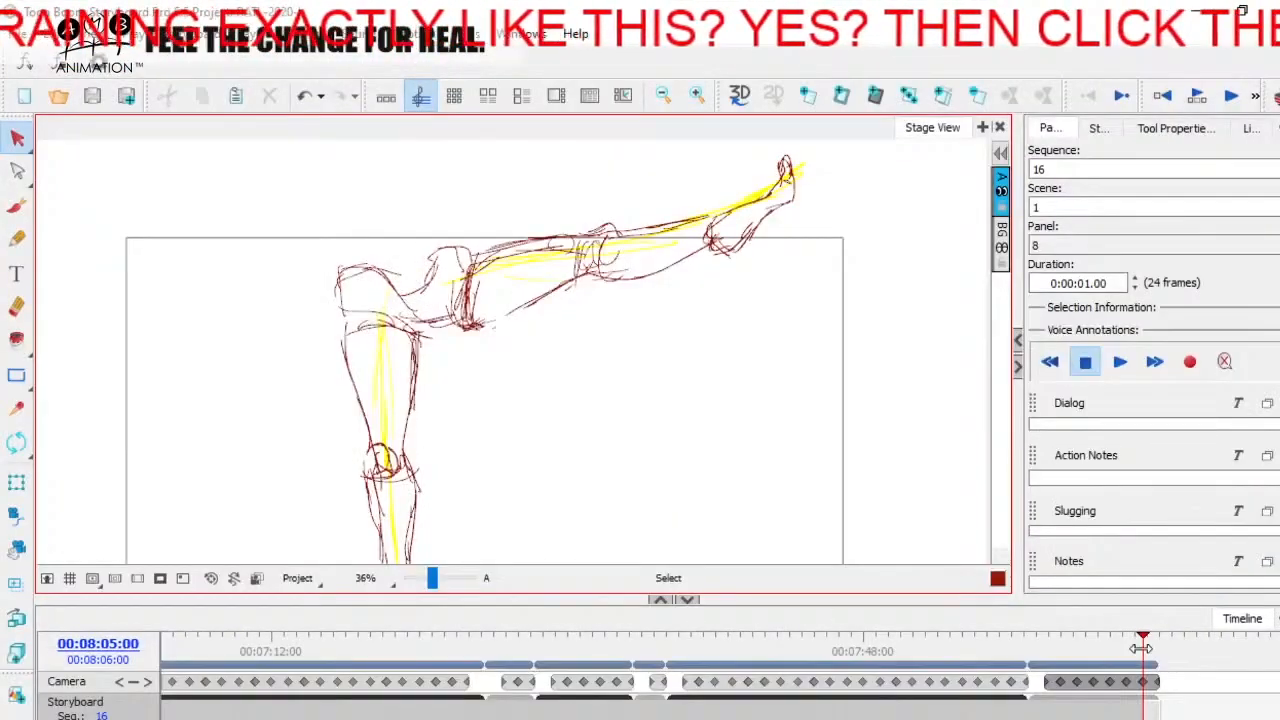
click(1054, 651)
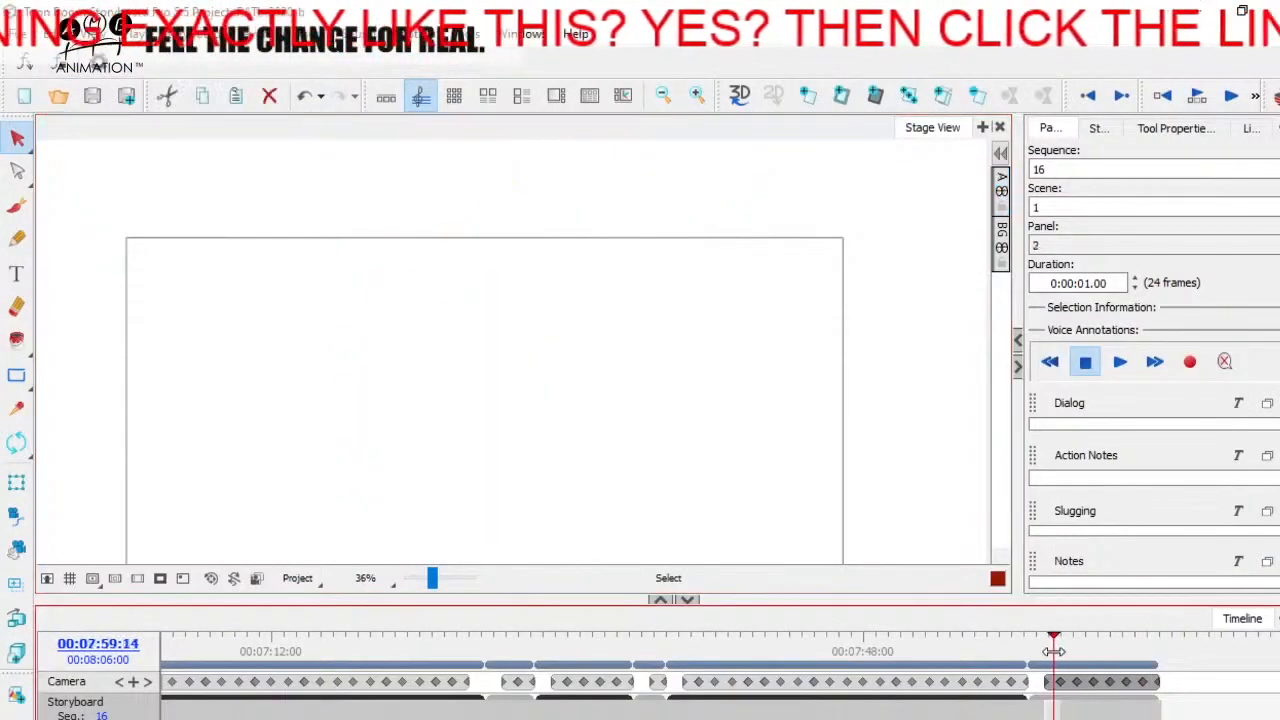
click(211, 578)
click(1067, 647)
mouse_move(1067, 647)
mouse_down()
mouse_move(1164, 635)
mouse_move(1049, 652)
mouse_move(1154, 645)
mouse_move(1049, 645)
mouse_move(1145, 637)
mouse_up()
click(431, 577)
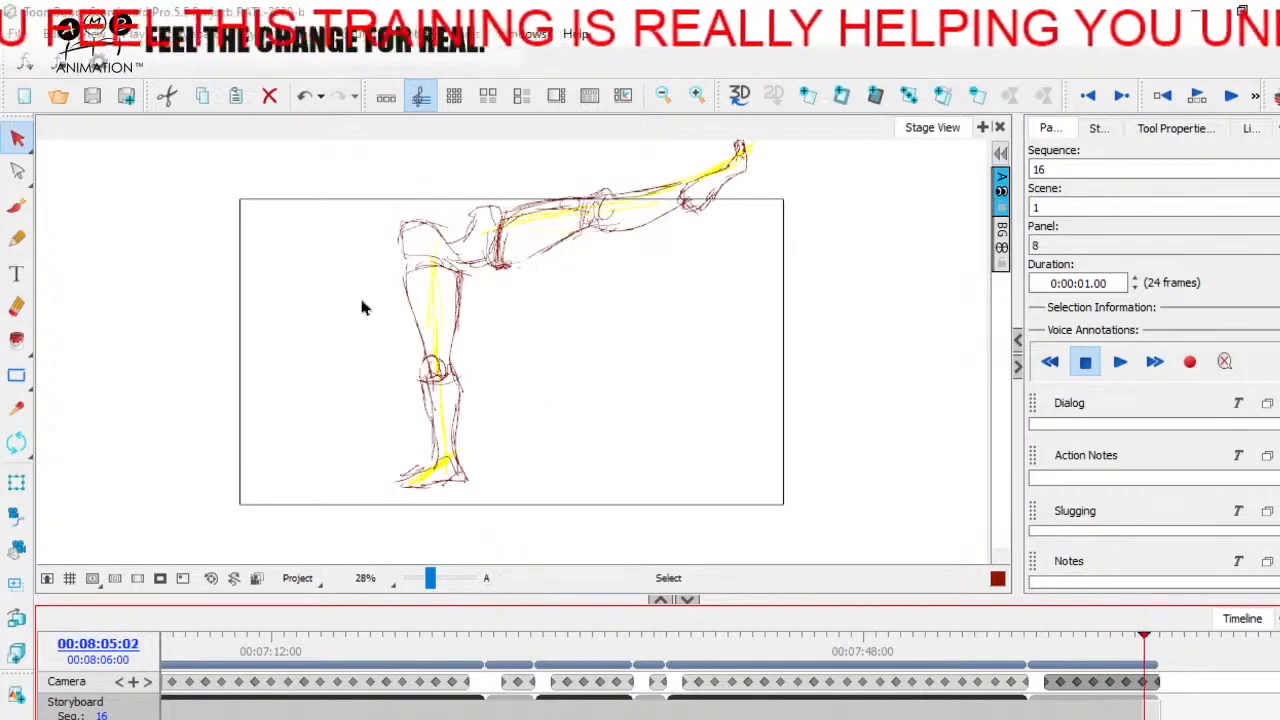
Step: Delete the yellow guide lines from panel 8 and go back to panel 6 on the timeline
click(29, 148)
click(431, 292)
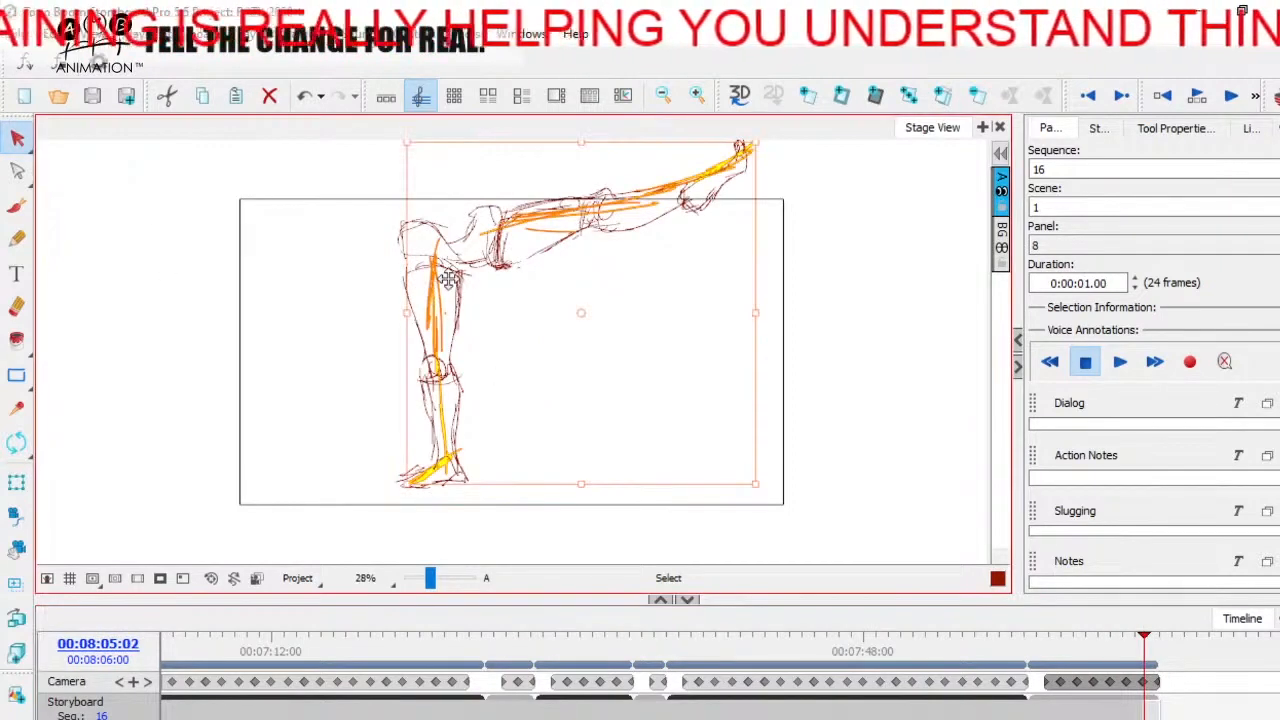
key(Delete)
drag(1140, 646, 1125, 645)
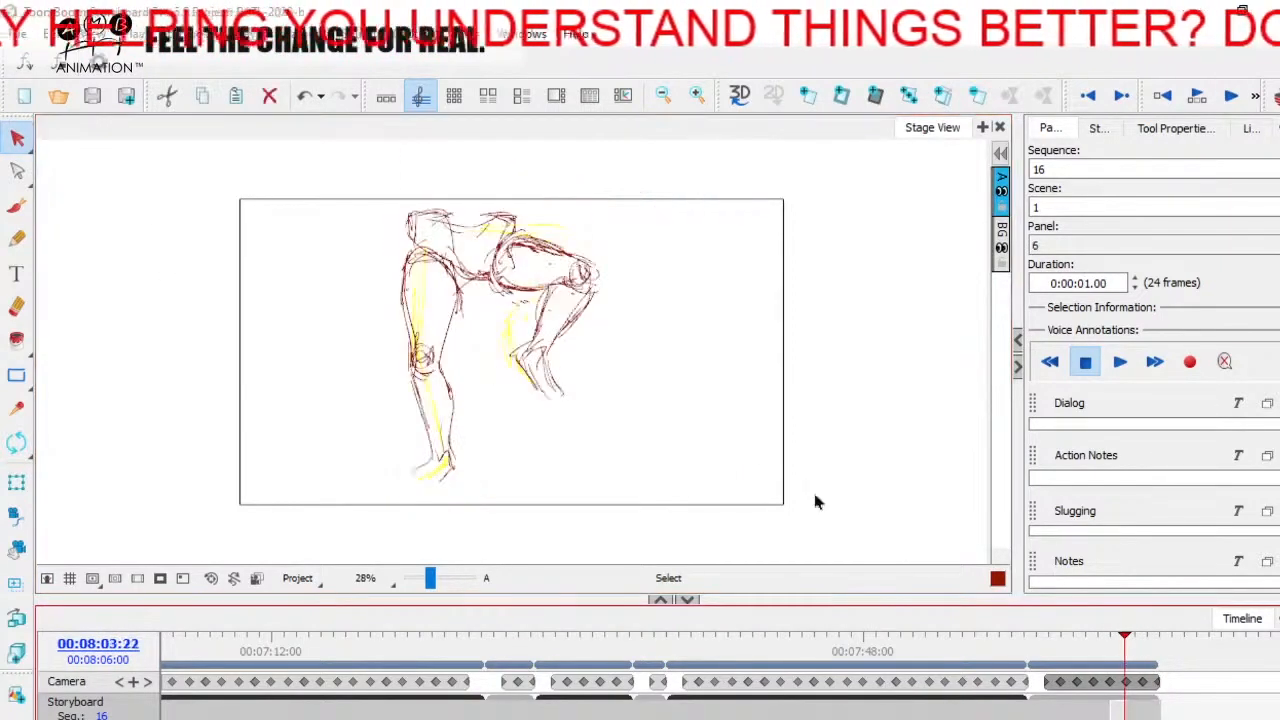
Step: Delete the yellow guide lines from panel 7 and panel 6
click(1131, 648)
click(489, 266)
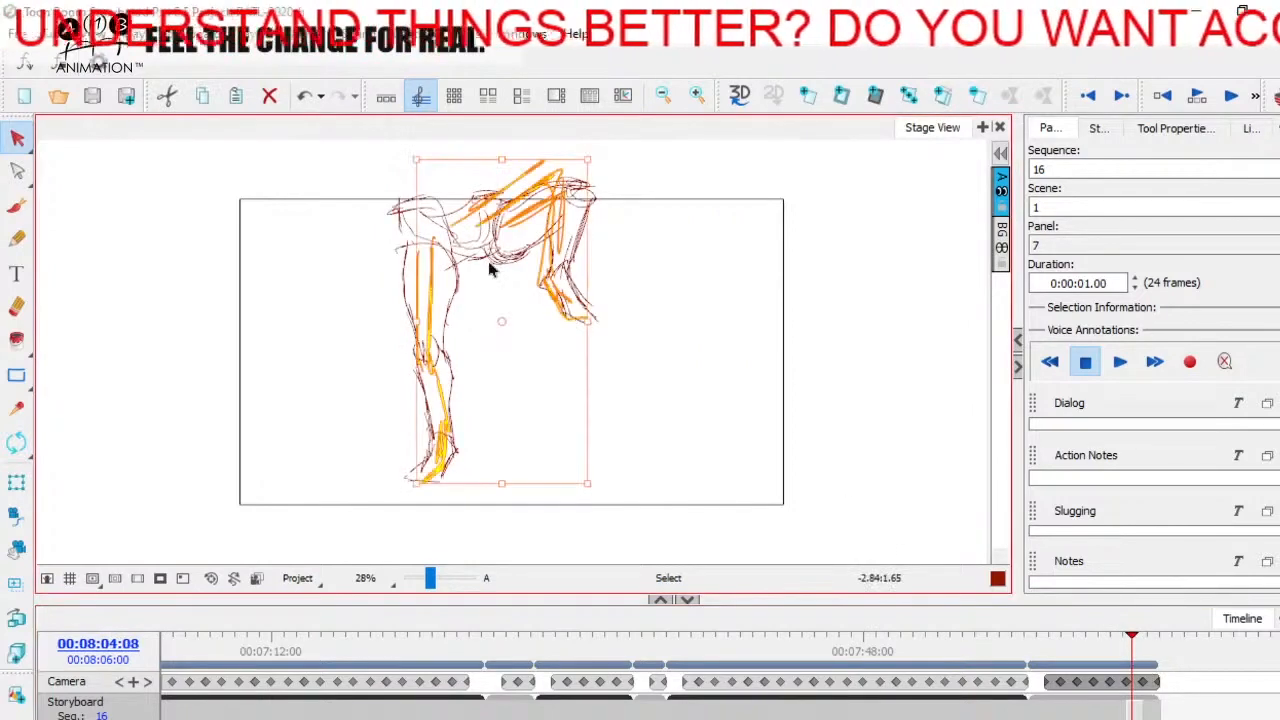
key(Delete)
click(1125, 650)
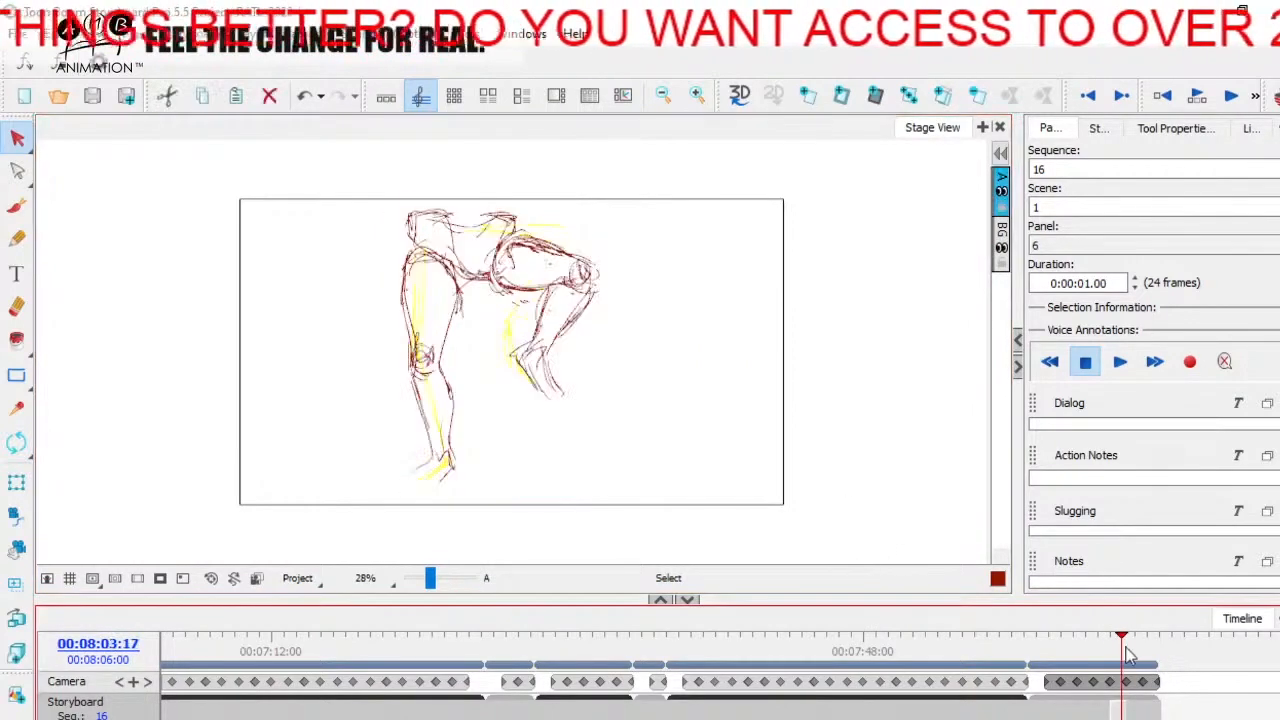
click(427, 312)
key(Delete)
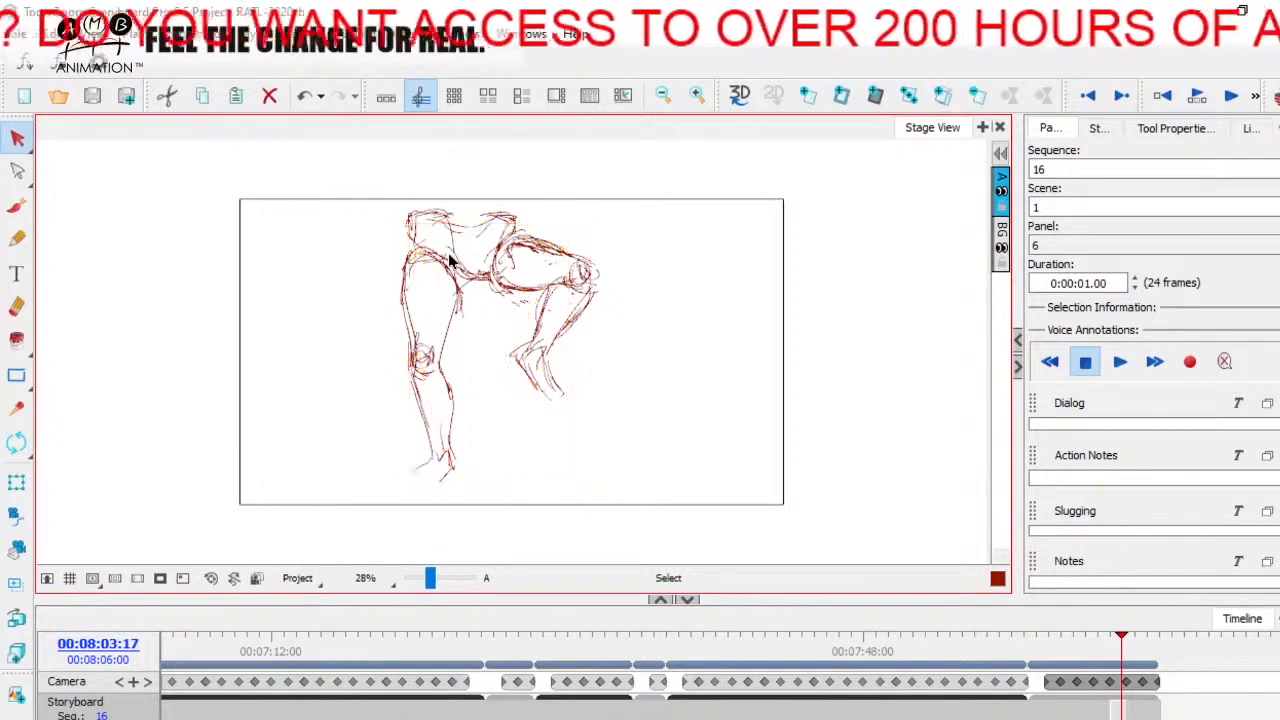
Step: Delete the yellow guide lines from the earlier leg drawings, working back along the timeline to panel 3
drag(1119, 651, 1081, 651)
click(462, 300)
key(Delete)
click(459, 360)
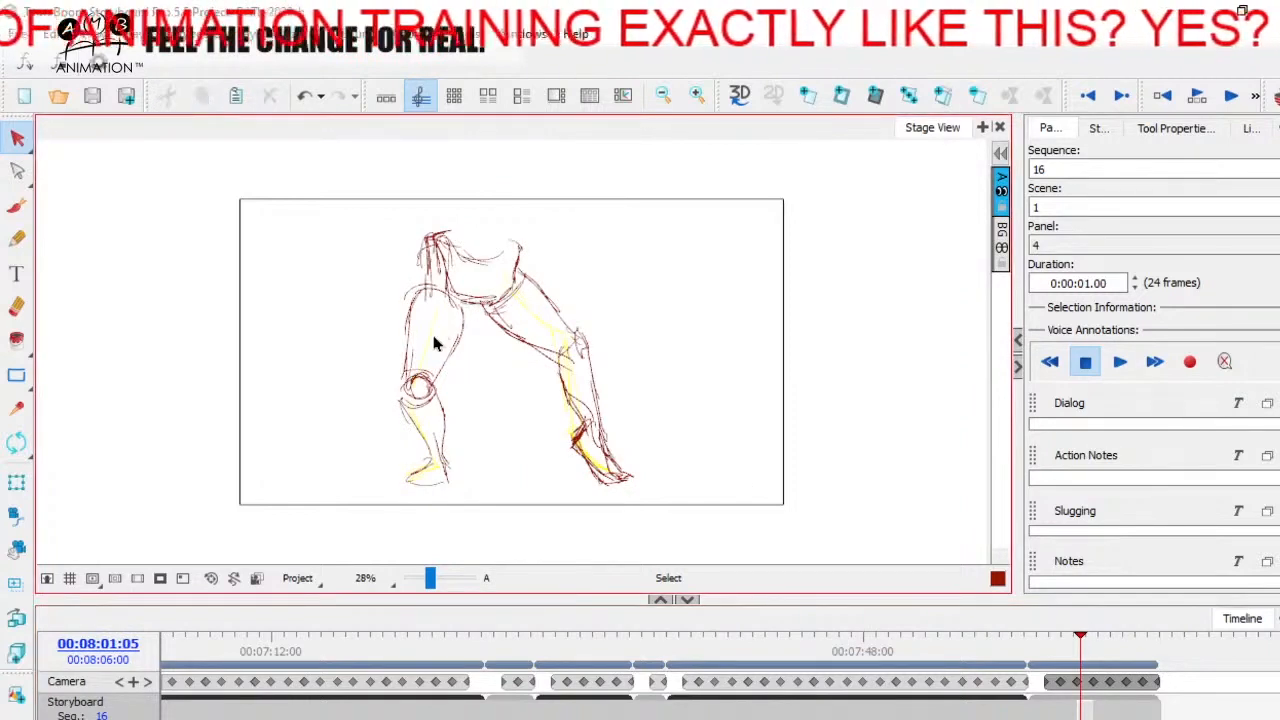
click(483, 320)
key(Delete)
mouse_move(1080, 638)
mouse_down()
mouse_move(1050, 638)
mouse_move(1157, 650)
mouse_move(1052, 655)
mouse_move(1155, 651)
mouse_move(1071, 660)
mouse_up()
click(452, 298)
key(Delete)
click(1064, 637)
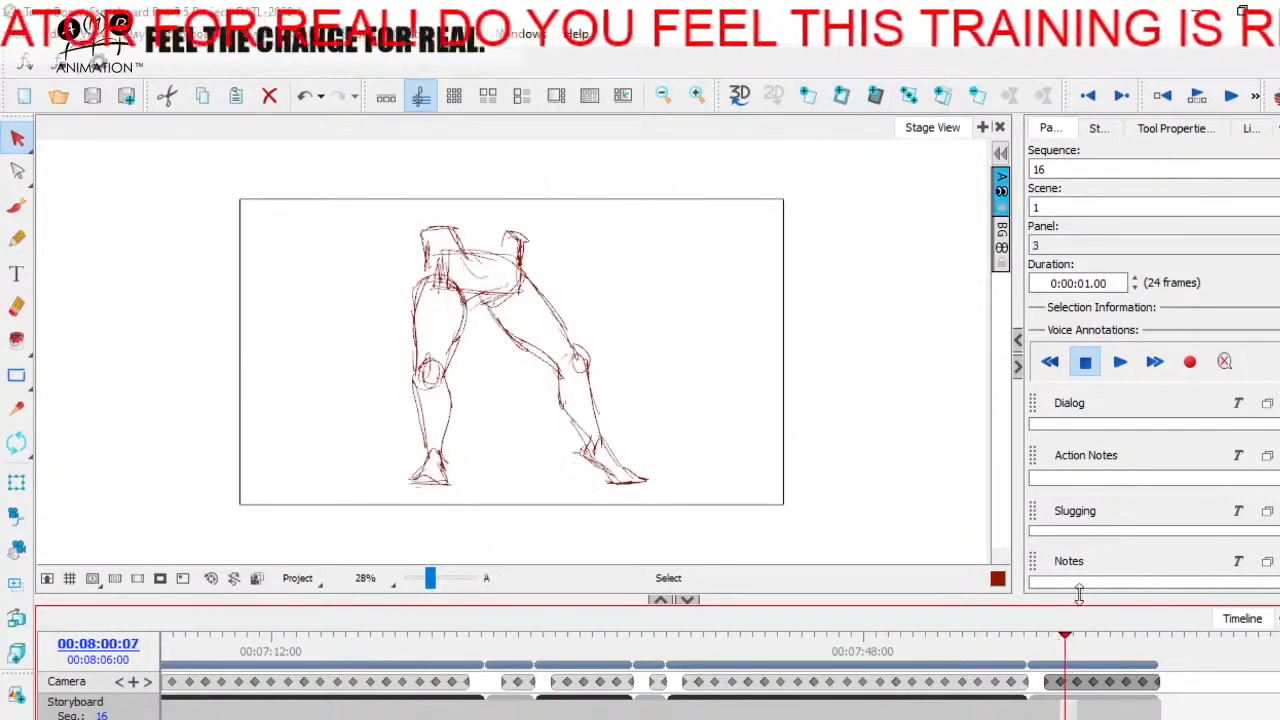
Step: Return to the thumbnails workspace and open the leg drawing on panel 3
click(388, 100)
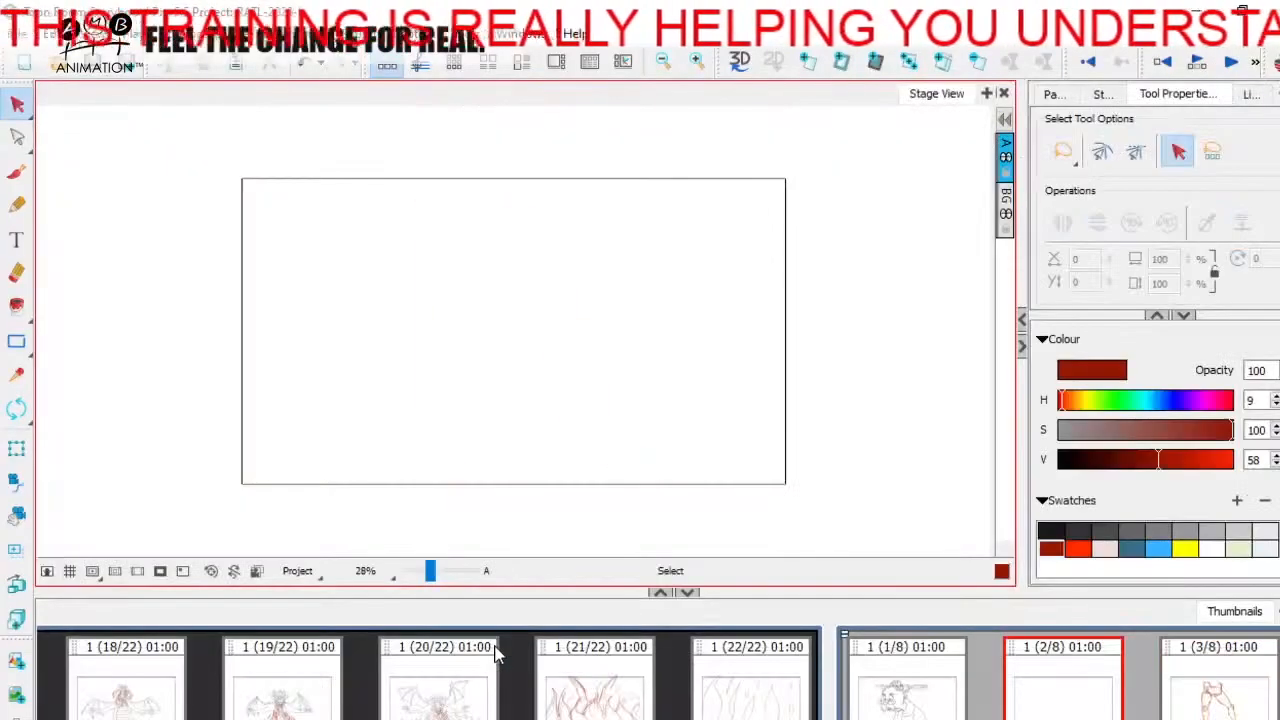
click(38, 130)
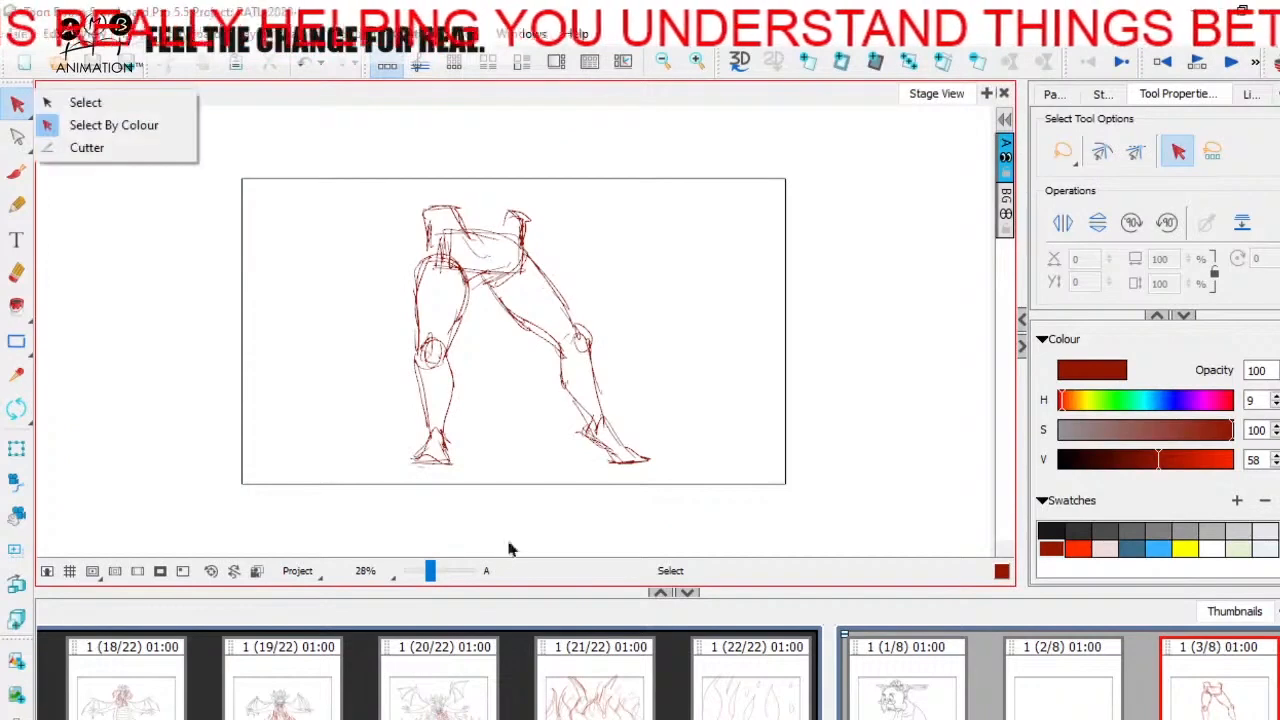
click(447, 405)
click(776, 450)
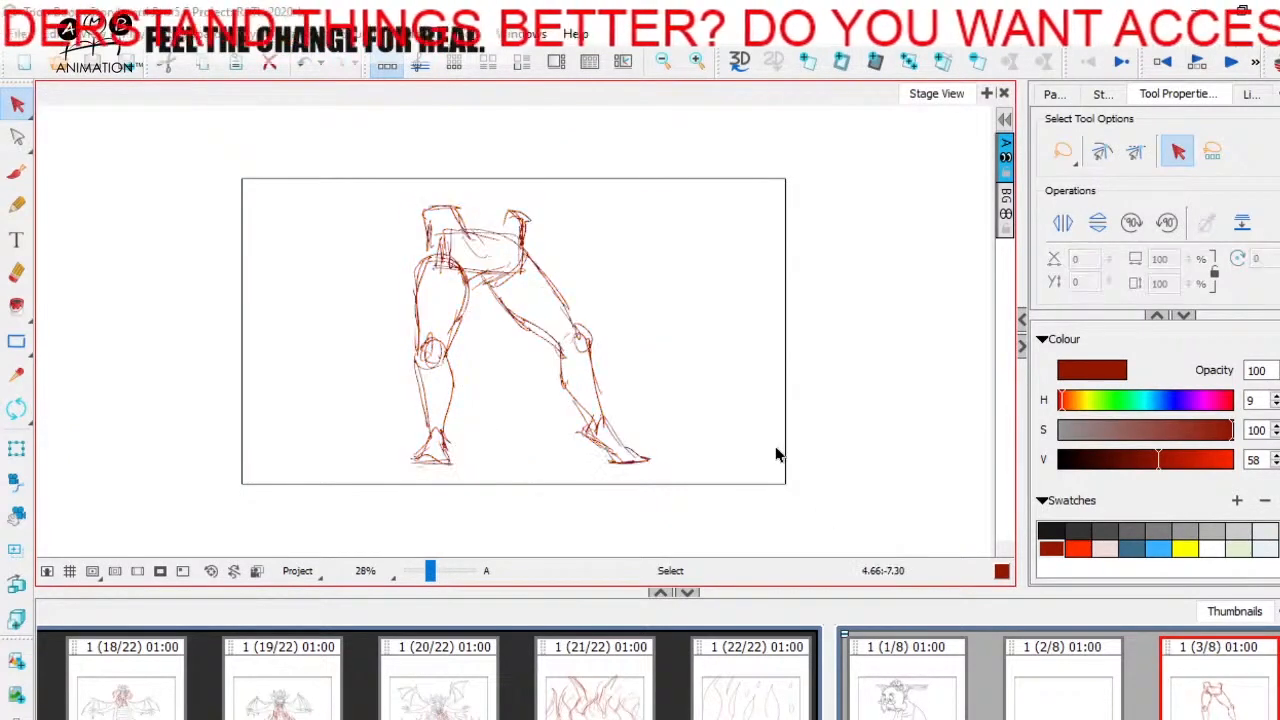
Step: With the Brush and the slate-blue swatch, mark the left hip point on panel 3 and draw the long muscle line to the inner knee
click(1052, 530)
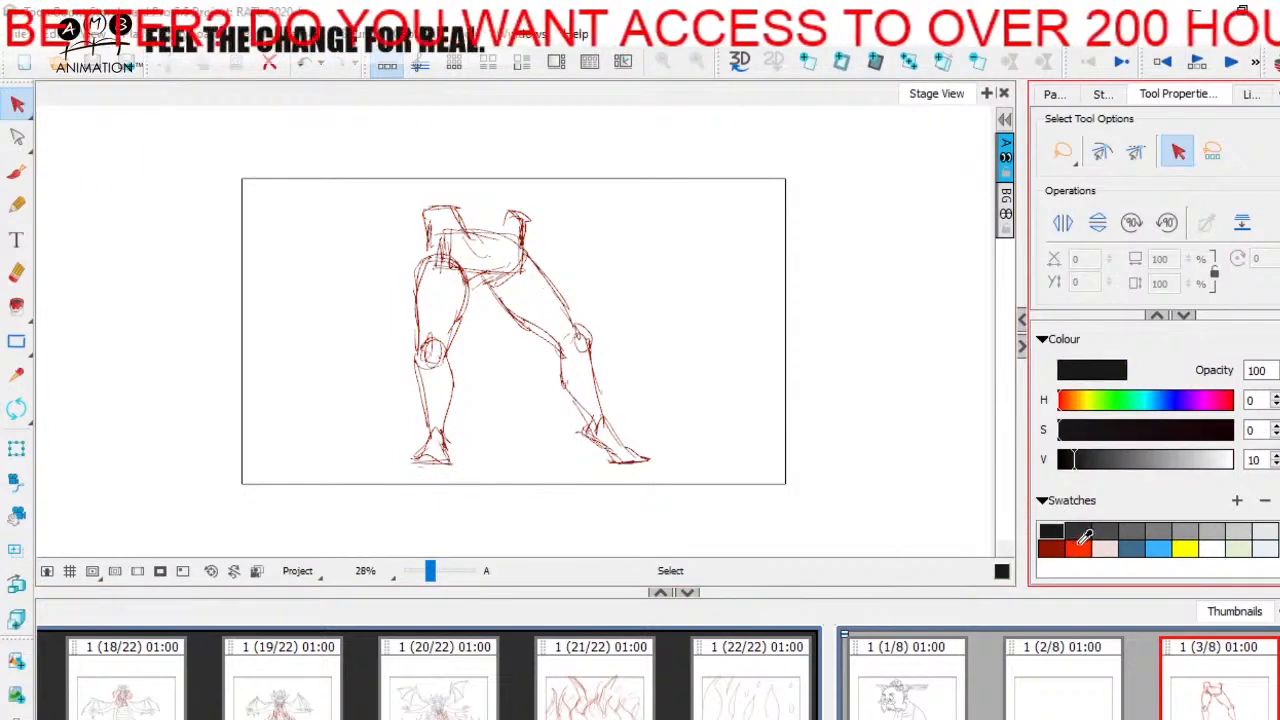
click(1131, 548)
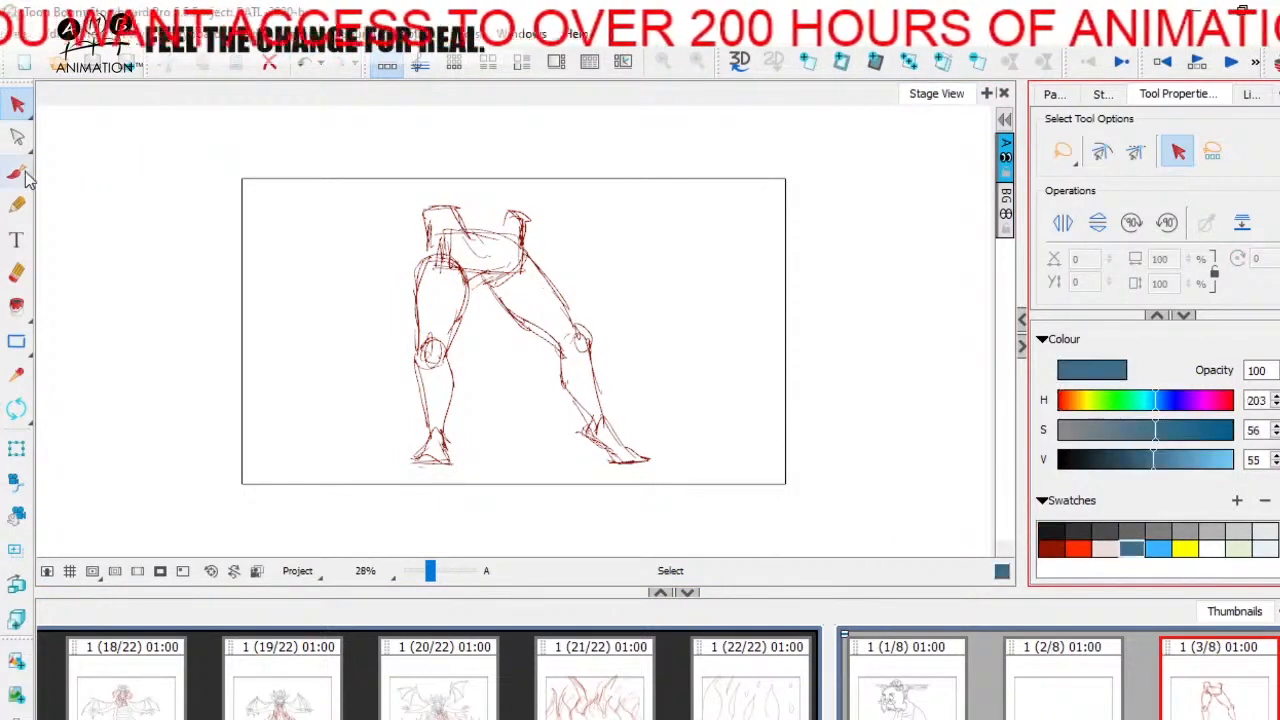
click(16, 172)
drag(430, 571, 434, 576)
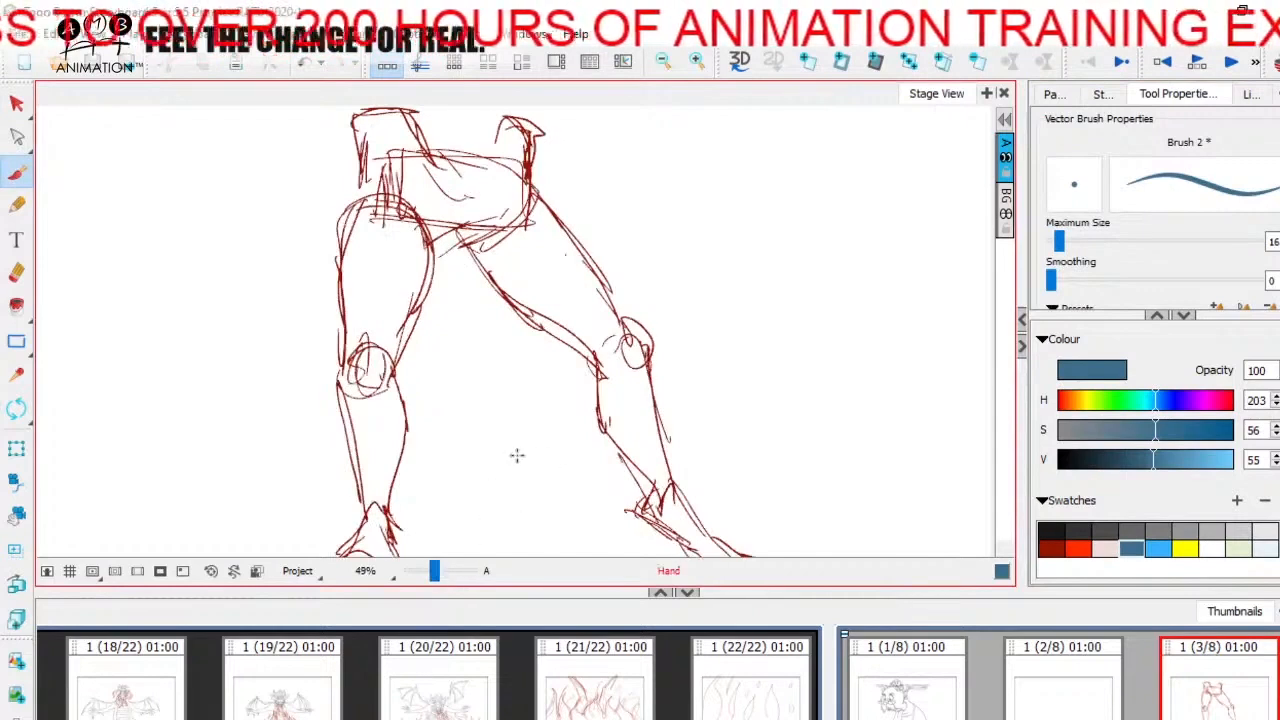
drag(491, 397, 563, 397)
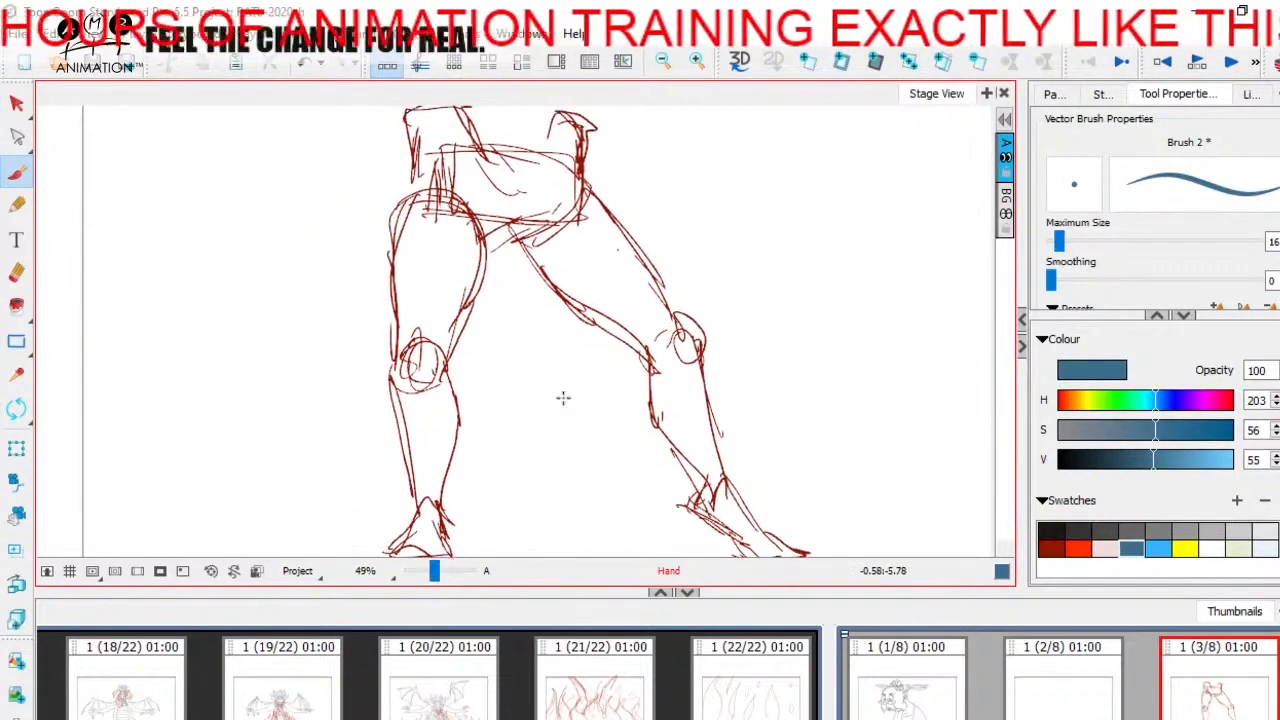
mouse_move(497, 119)
mouse_down()
mouse_move(505, 160)
mouse_move(464, 159)
mouse_up()
drag(497, 209, 493, 201)
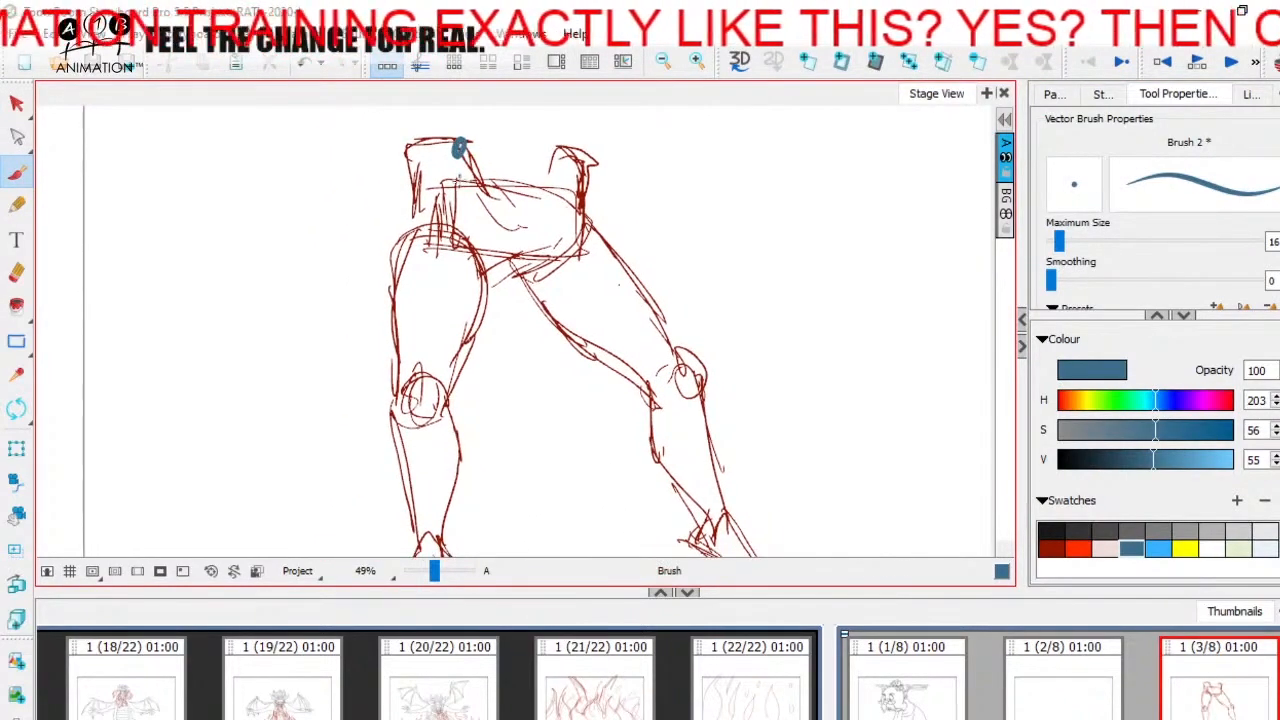
drag(458, 153, 455, 328)
drag(456, 262, 453, 368)
mouse_move(453, 360)
mouse_down()
mouse_move(427, 422)
mouse_move(456, 404)
mouse_up()
mouse_move(466, 155)
mouse_down()
mouse_move(456, 192)
mouse_move(462, 140)
mouse_move(472, 199)
mouse_up()
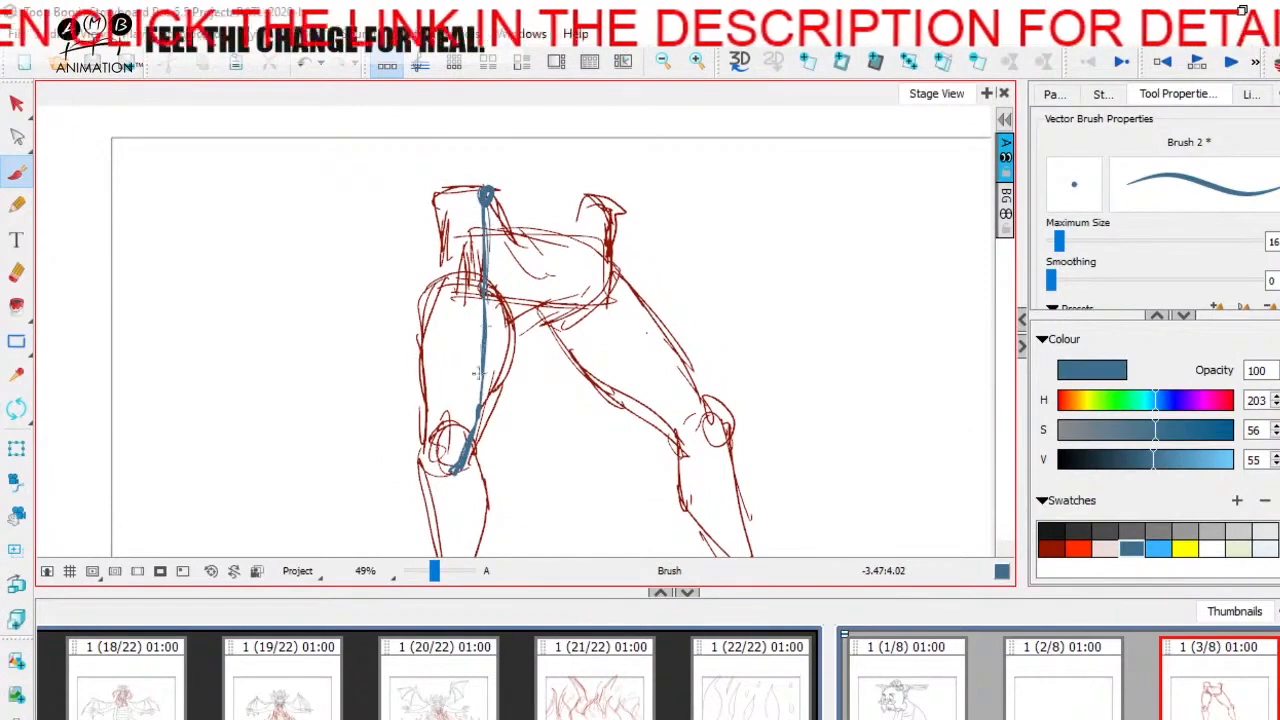
Step: Draw a blue inner-thigh line from the crotch to the left leg's knee and a short line below the hip point
drag(508, 410, 516, 370)
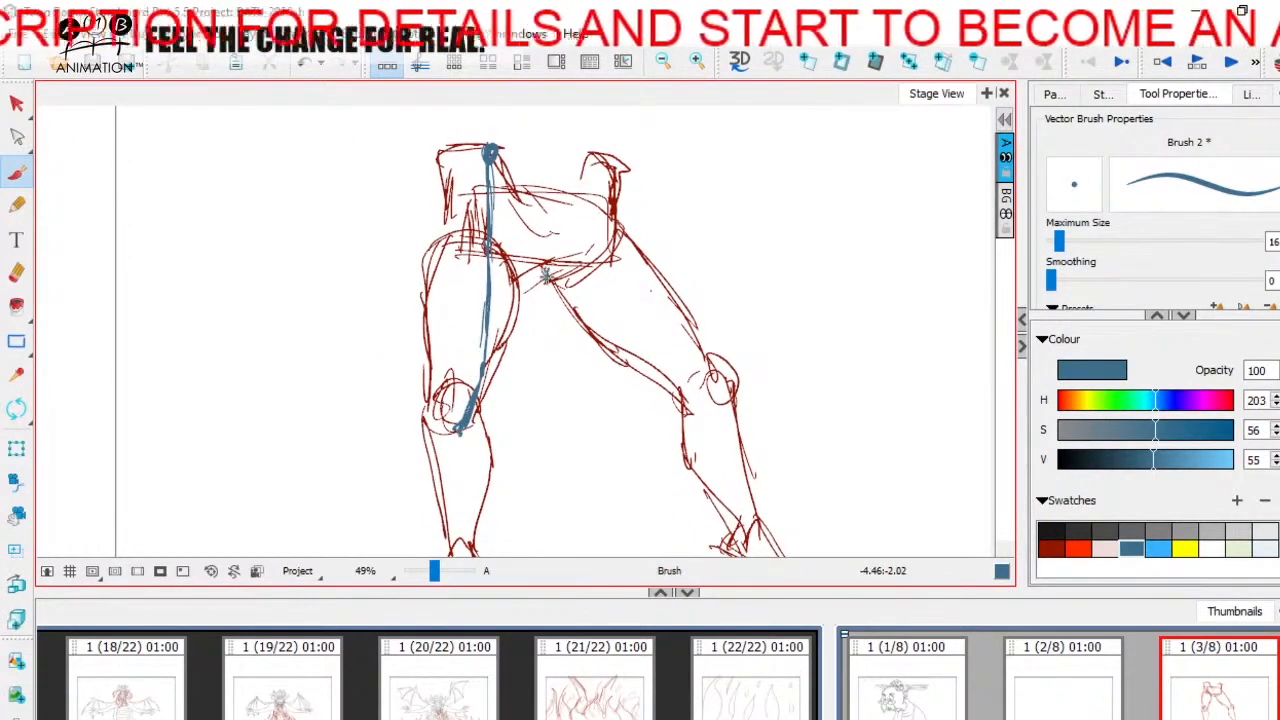
mouse_move(543, 272)
mouse_down()
mouse_move(475, 424)
mouse_move(517, 366)
mouse_move(550, 270)
mouse_up()
mouse_move(548, 287)
mouse_down()
mouse_move(537, 335)
mouse_move(593, 294)
mouse_up()
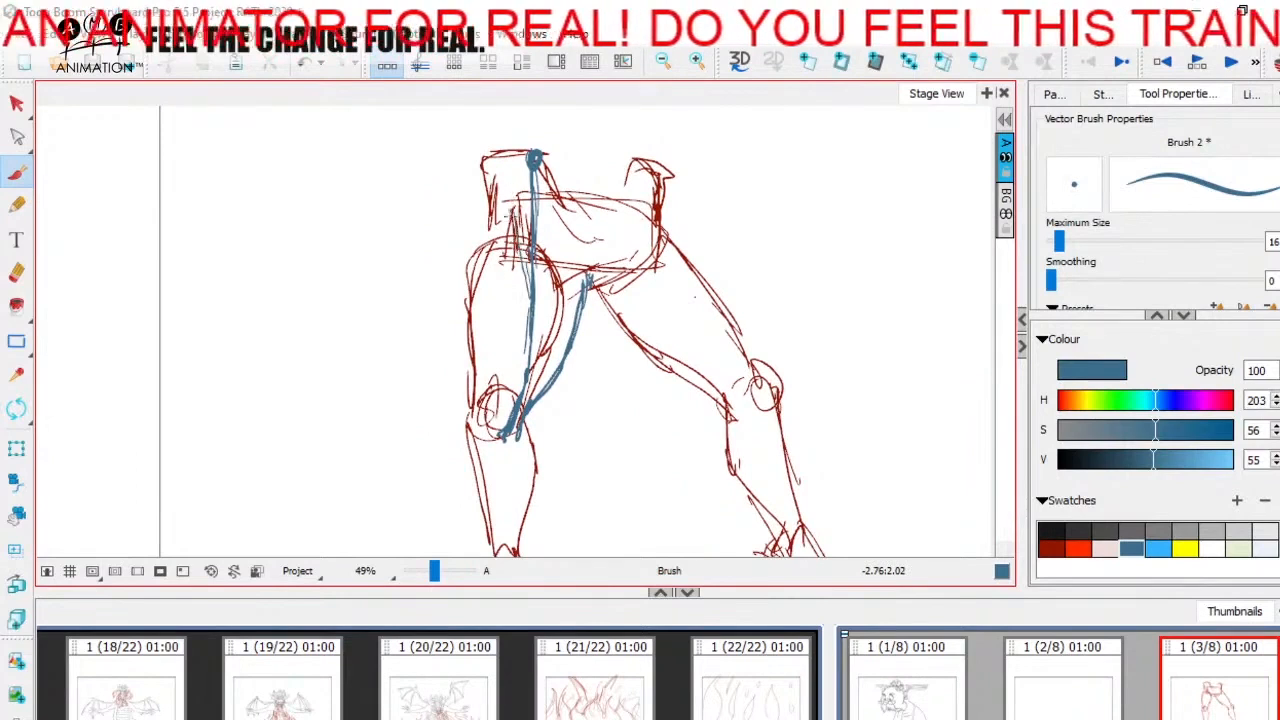
drag(544, 220, 549, 264)
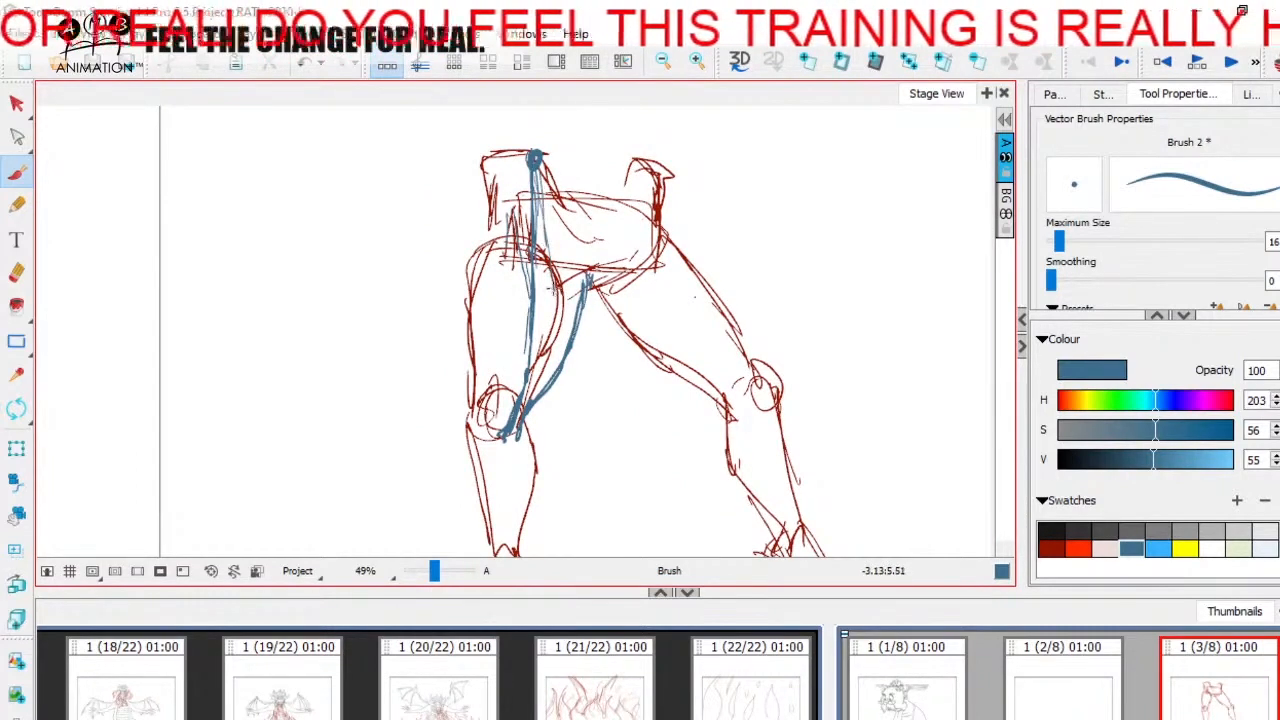
mouse_move(560, 309)
mouse_down()
mouse_move(566, 358)
mouse_move(558, 299)
mouse_up()
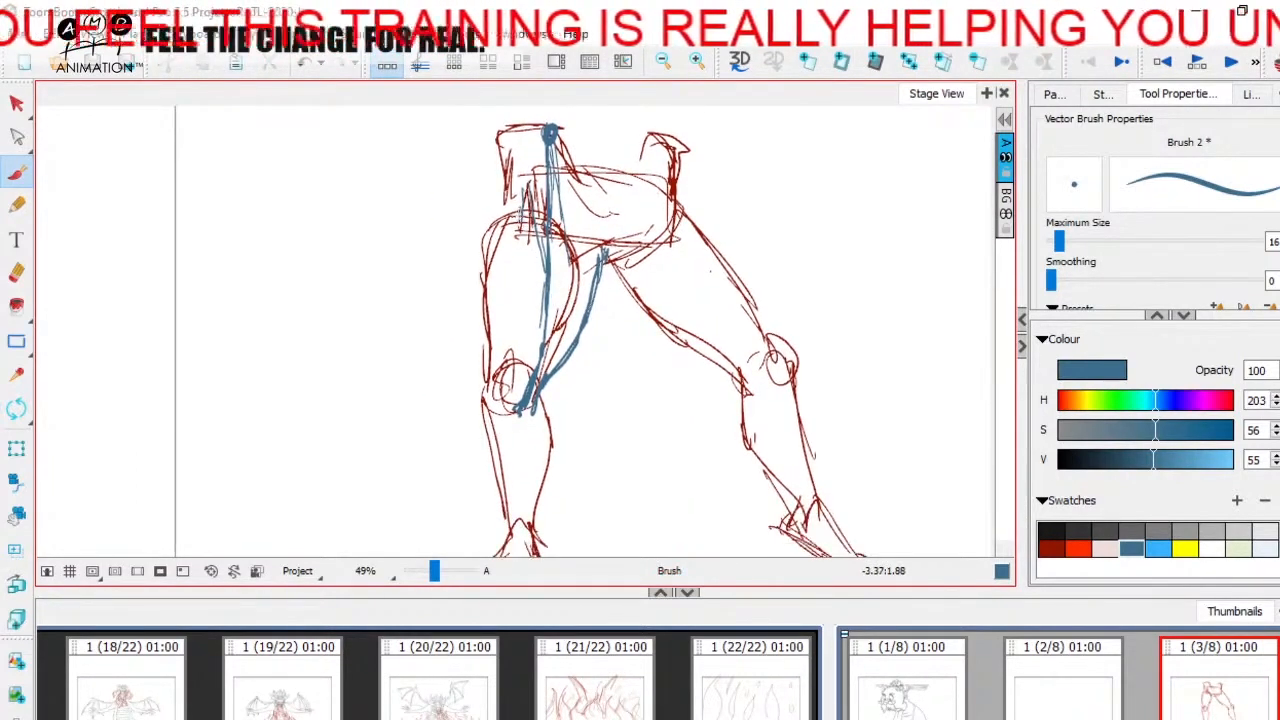
Step: Draw the outer contour and central strokes of the front thigh muscle on the left leg
mouse_move(522, 208)
mouse_down()
mouse_move(496, 306)
mouse_move(502, 387)
mouse_up()
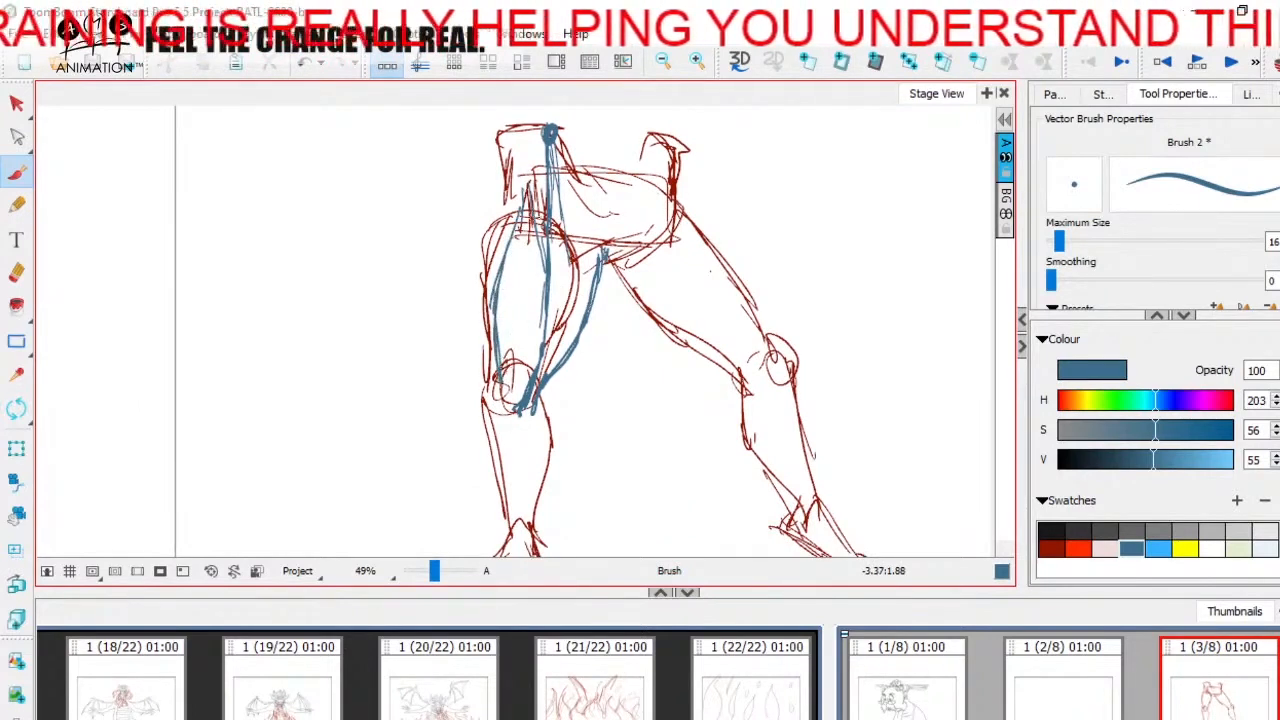
mouse_move(546, 232)
mouse_down()
mouse_move(524, 402)
mouse_move(503, 393)
mouse_up()
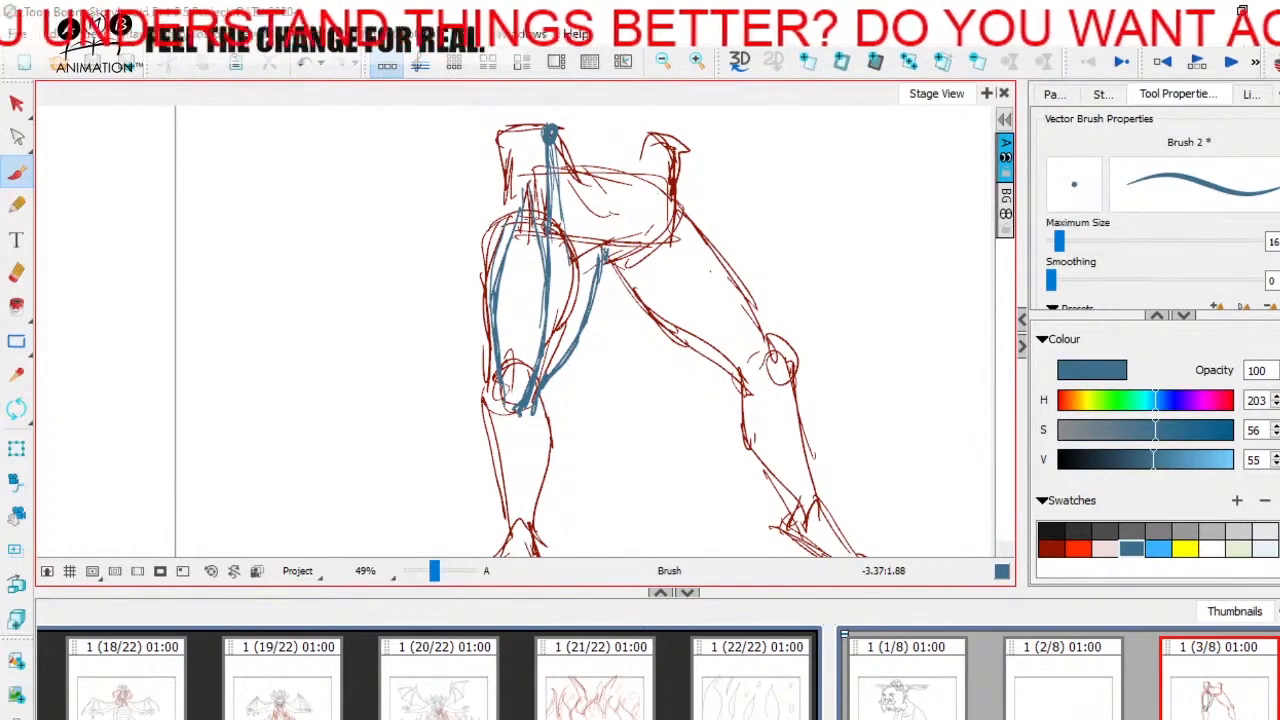
drag(538, 281, 522, 376)
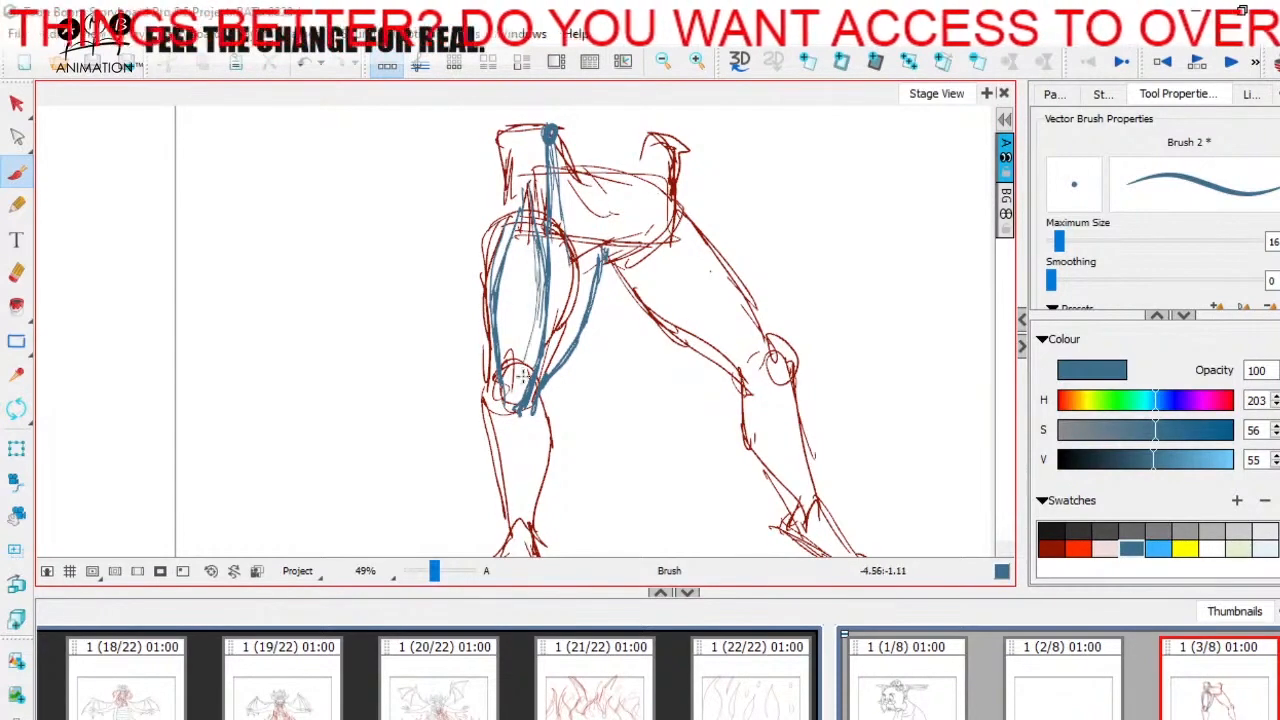
drag(540, 280, 520, 396)
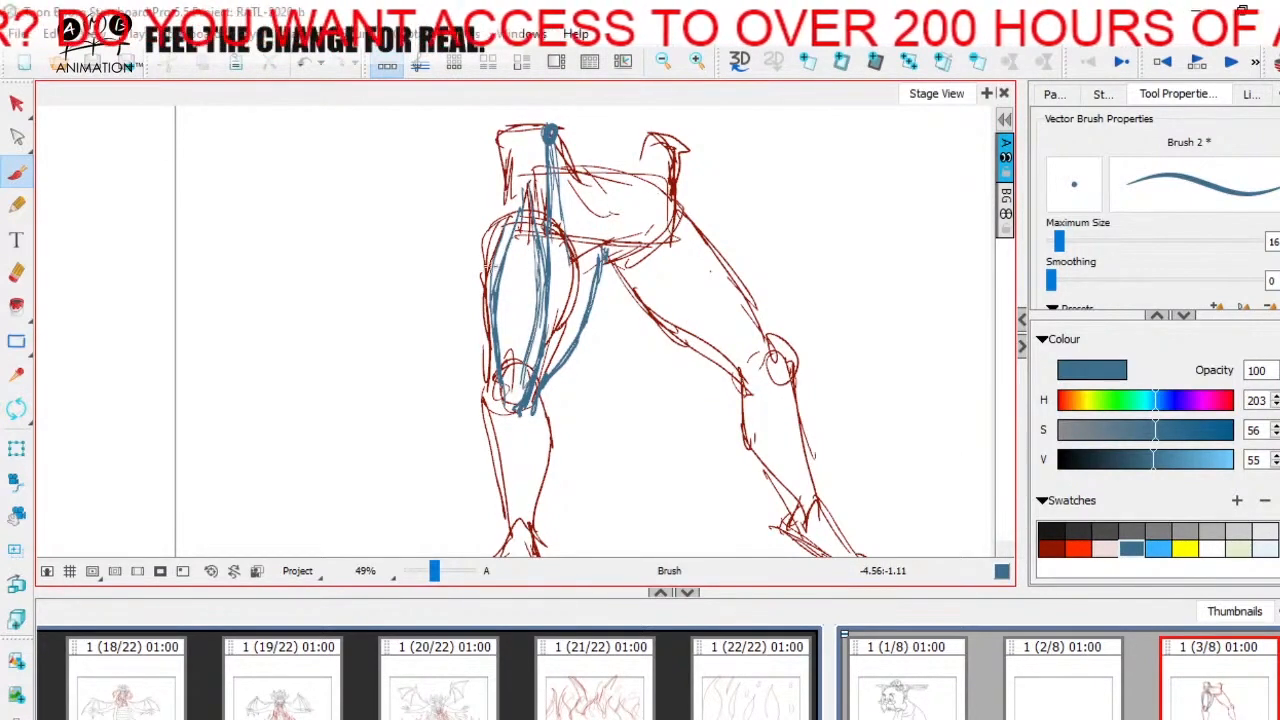
Step: Sketch the left leg's kneecap with its tendon and outline the outer edge of the shin down to the ankle
key(space)
drag(578, 332, 582, 220)
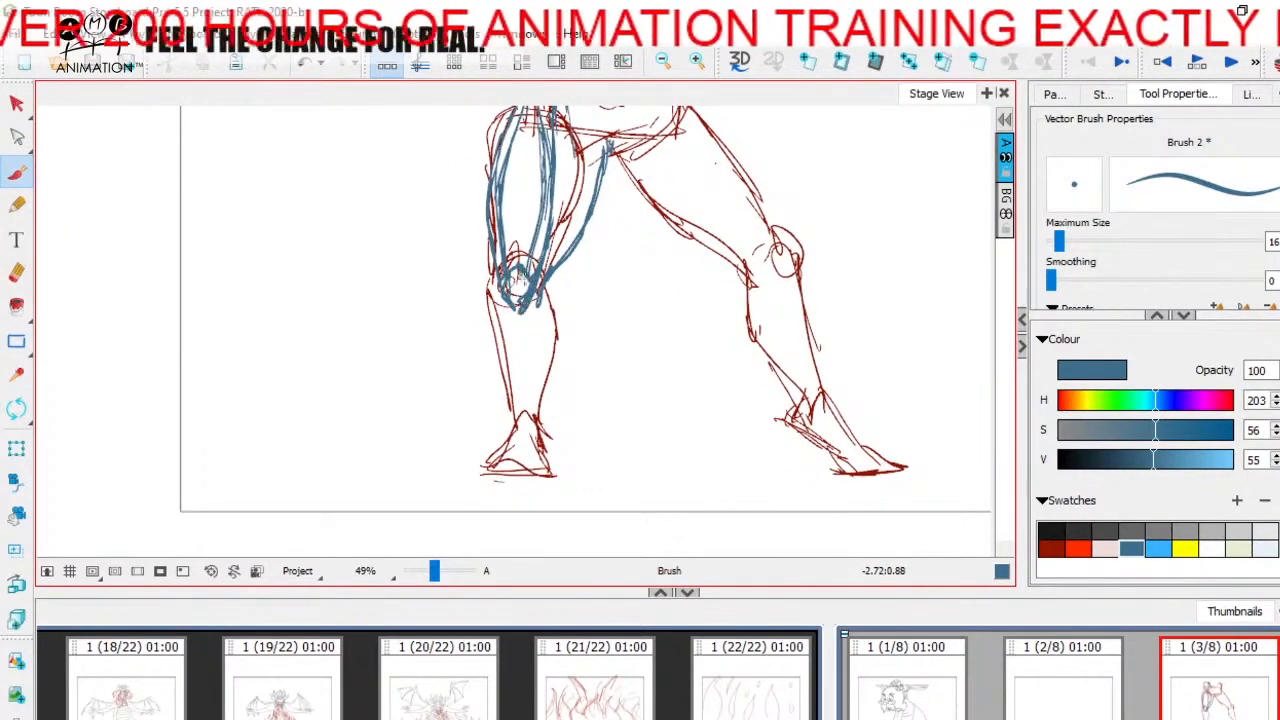
key(space)
mouse_move(520, 290)
mouse_down()
mouse_move(510, 415)
mouse_move(494, 388)
mouse_move(541, 503)
mouse_move(556, 500)
mouse_move(561, 393)
mouse_up()
key(space)
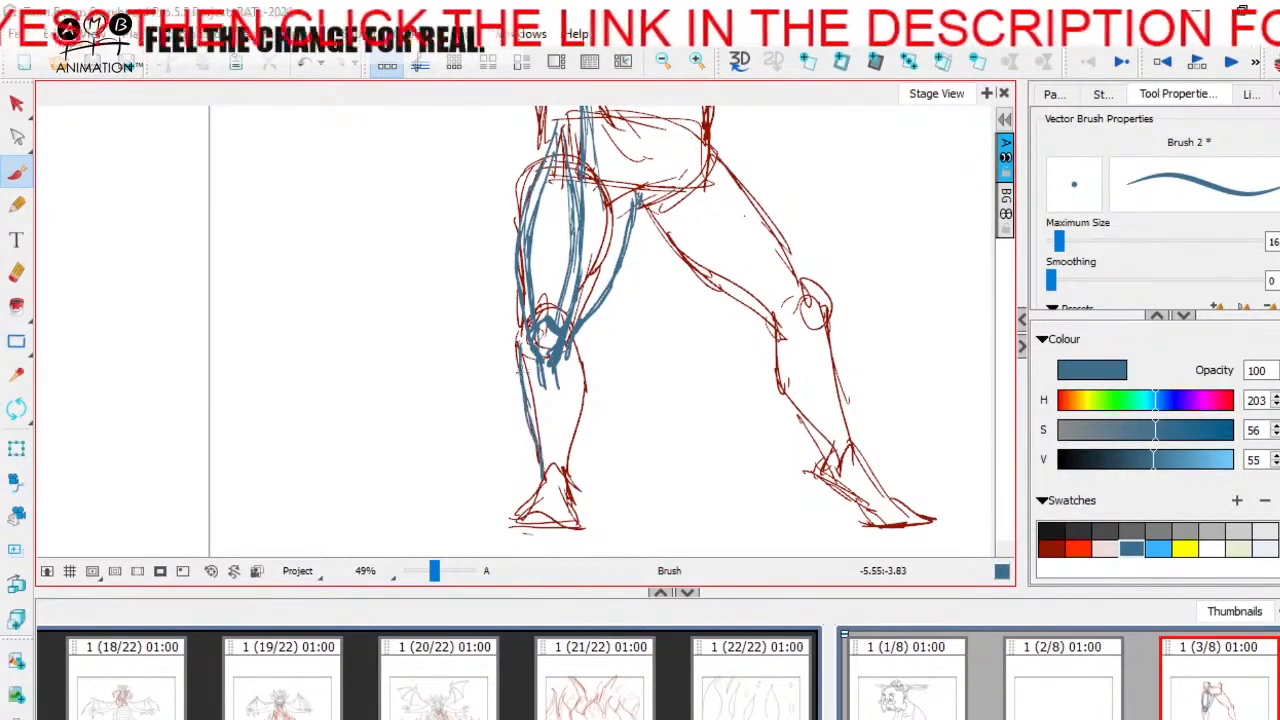
Step: Outline the left leg's calf, then add the inner shin lines and the curve around the ankle
mouse_move(537, 437)
mouse_down()
mouse_move(533, 402)
mouse_move(565, 377)
mouse_up()
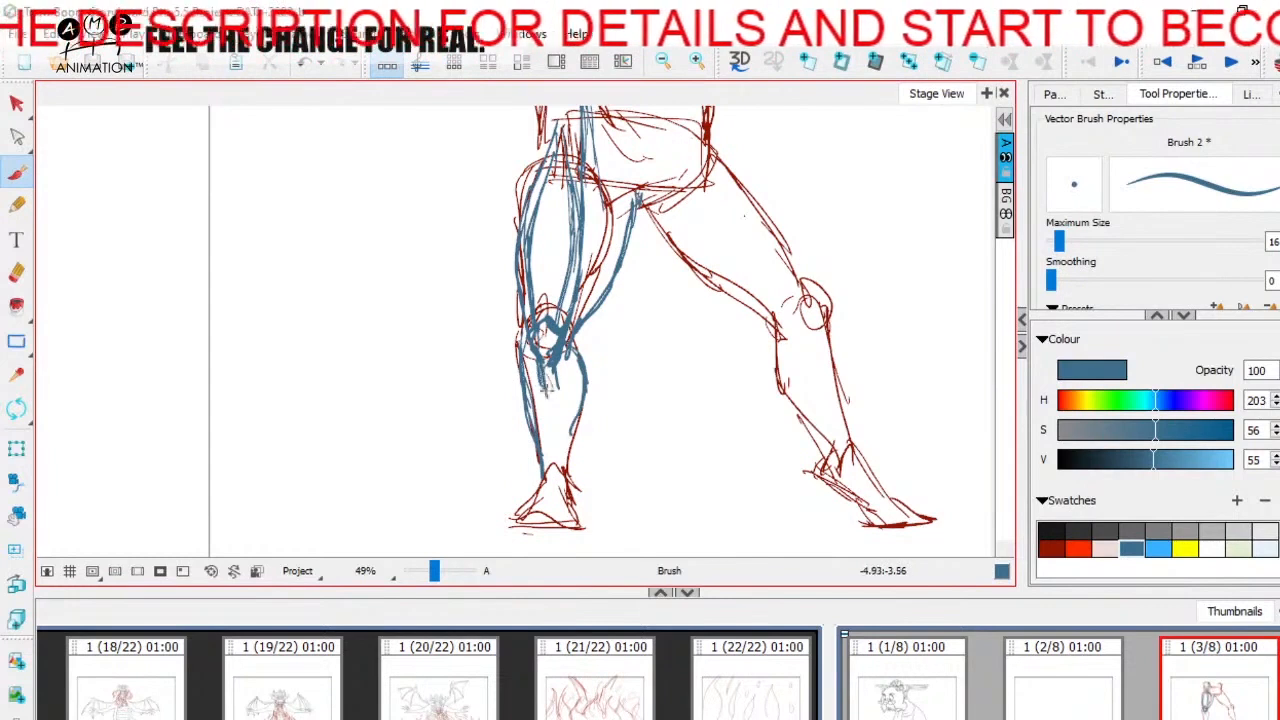
drag(549, 370, 566, 456)
drag(544, 410, 560, 508)
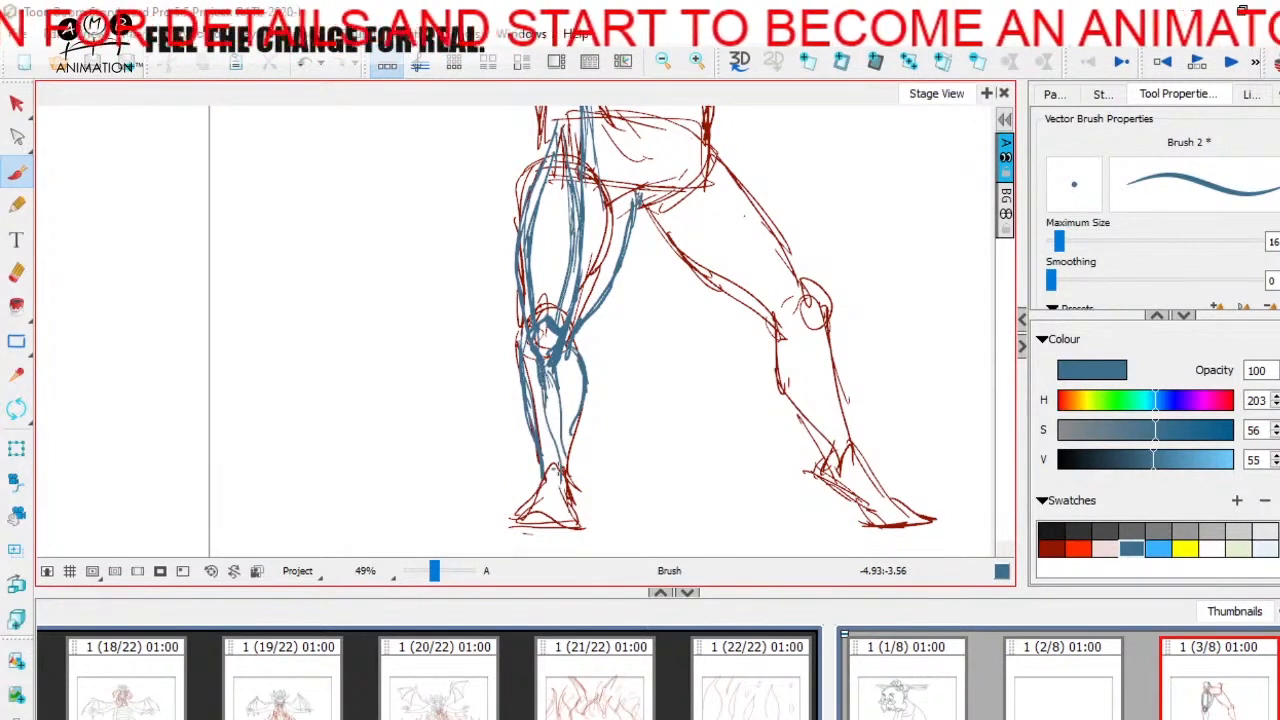
drag(549, 382, 571, 490)
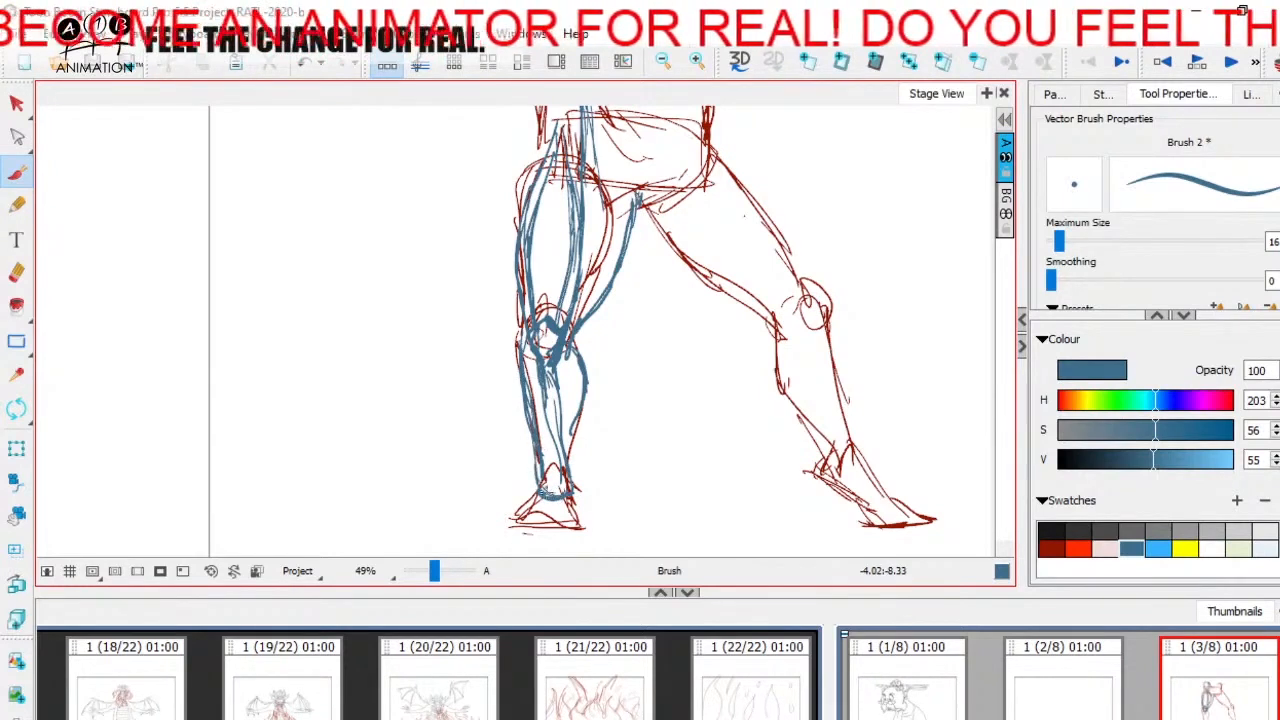
drag(540, 412, 541, 423)
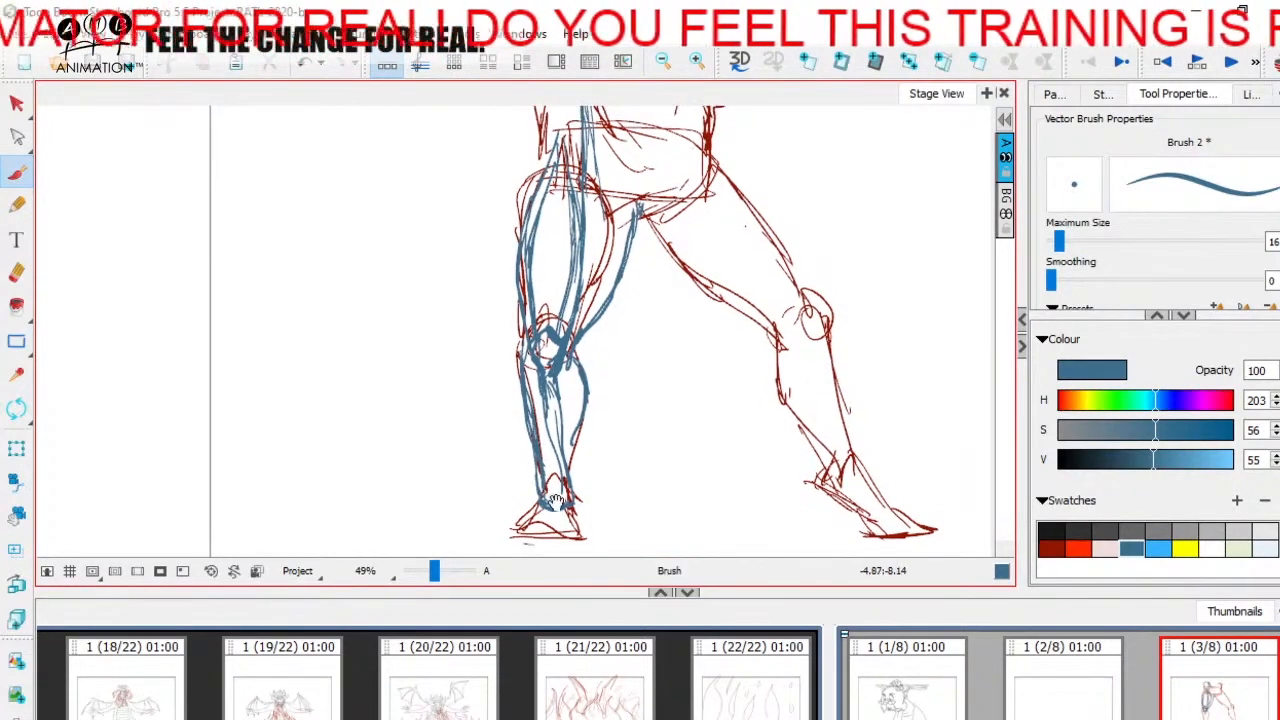
drag(534, 376, 553, 488)
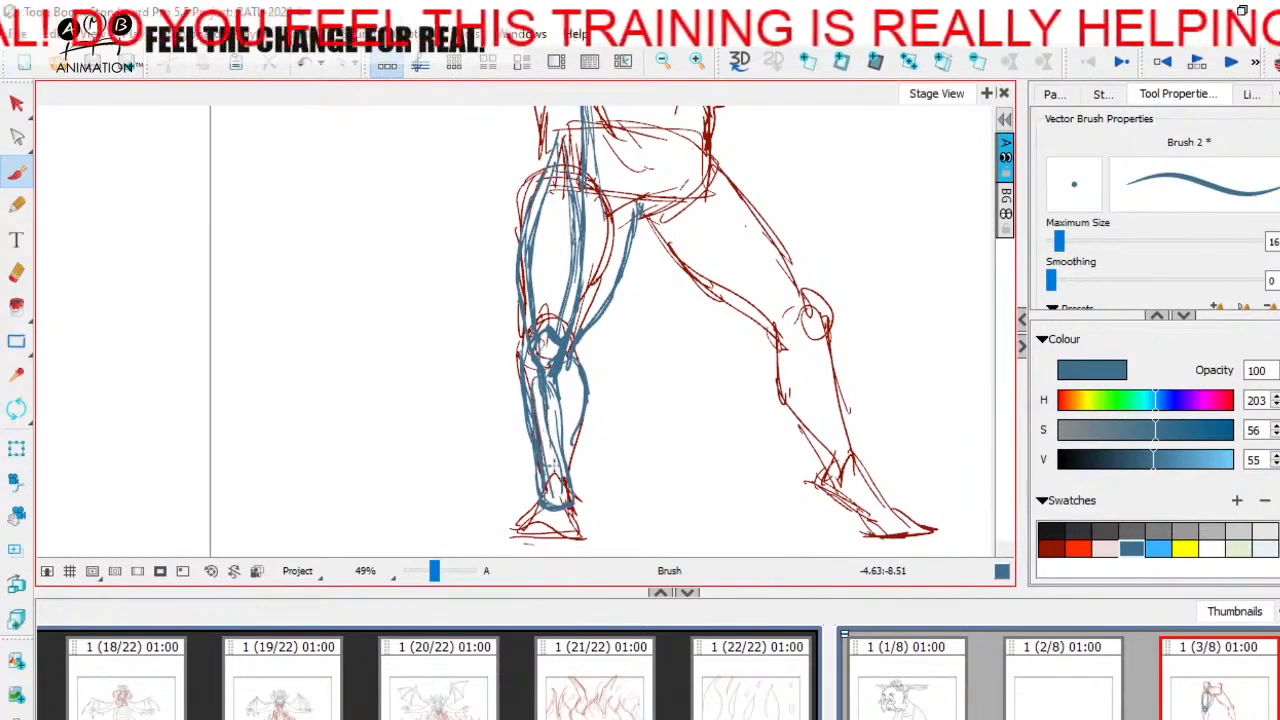
Step: Add diagonal blue muscle strokes across the left leg's upper inner thigh, between the crotch and the long thigh line
mouse_move(666, 400)
mouse_down()
mouse_move(663, 457)
mouse_move(628, 400)
mouse_up()
drag(437, 571, 436, 571)
drag(616, 514, 603, 443)
mouse_move(634, 366)
mouse_down()
mouse_move(601, 464)
mouse_move(594, 386)
mouse_move(592, 465)
mouse_up()
drag(592, 356, 600, 364)
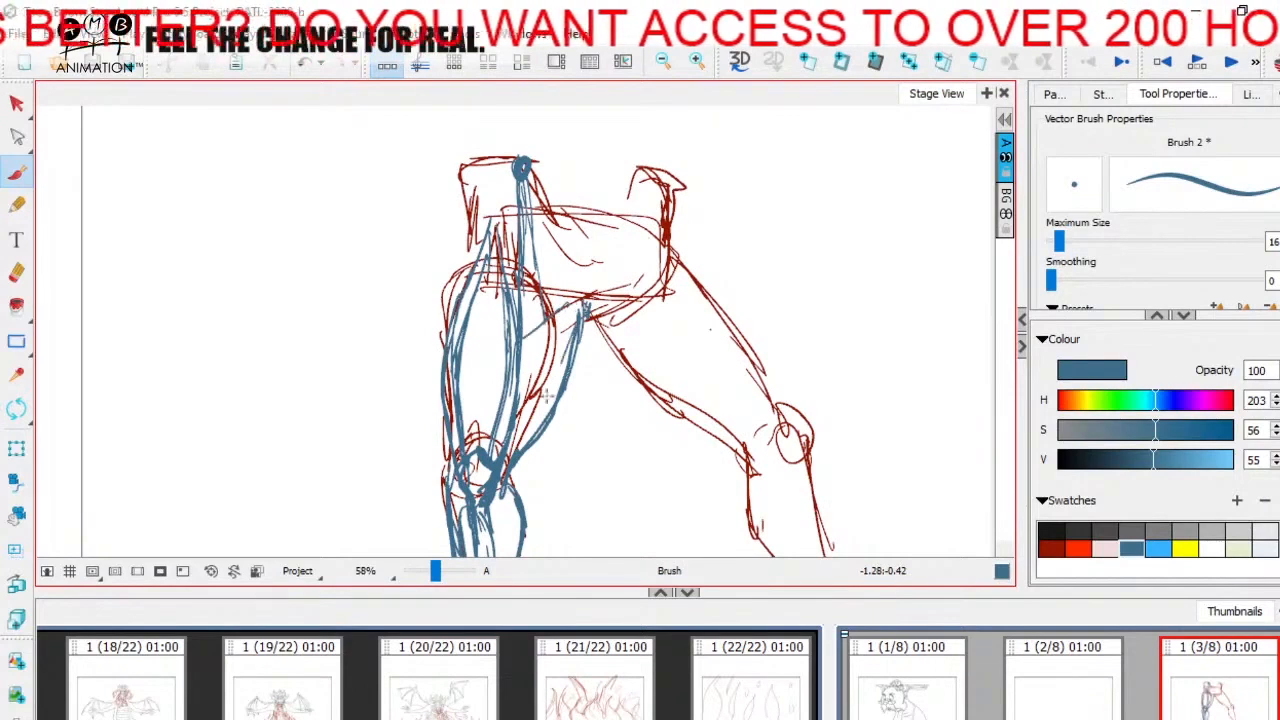
drag(547, 396, 529, 426)
mouse_move(570, 338)
mouse_down()
mouse_move(508, 392)
mouse_move(526, 316)
mouse_up()
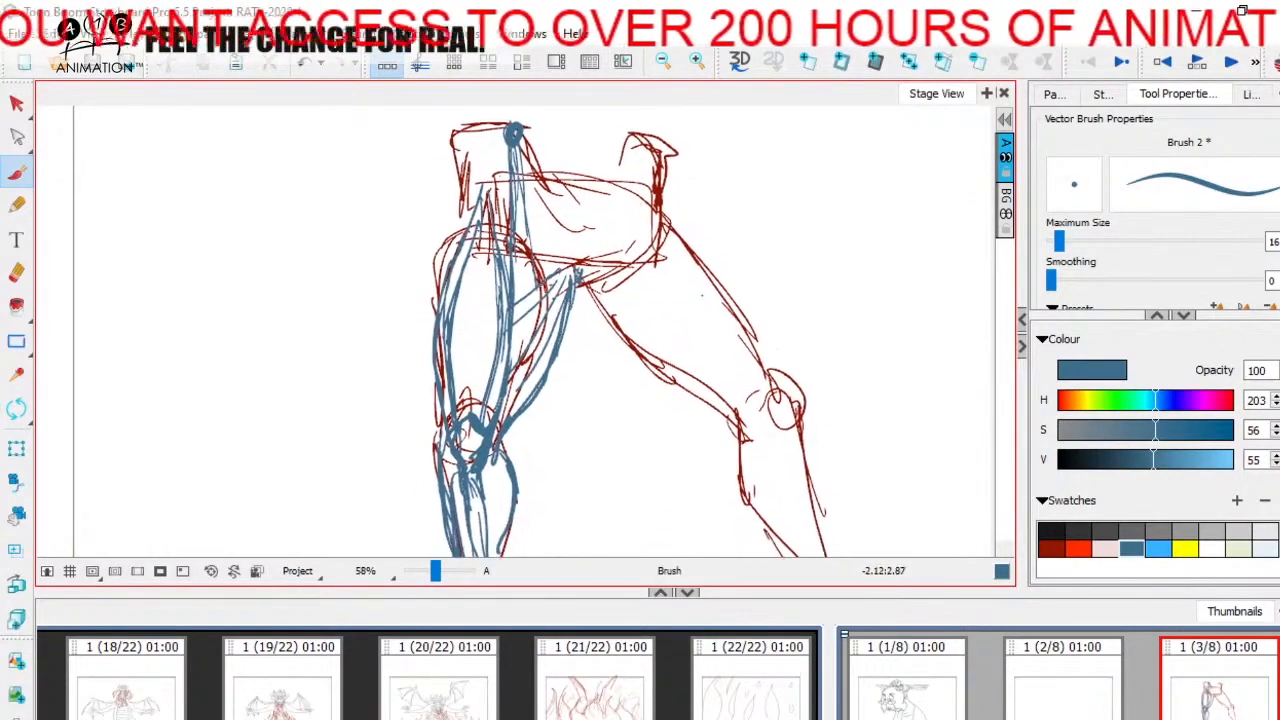
drag(525, 240, 521, 354)
Step: Try blue curves along the crotch at the base of the pelvis, then undo them
drag(567, 272, 548, 315)
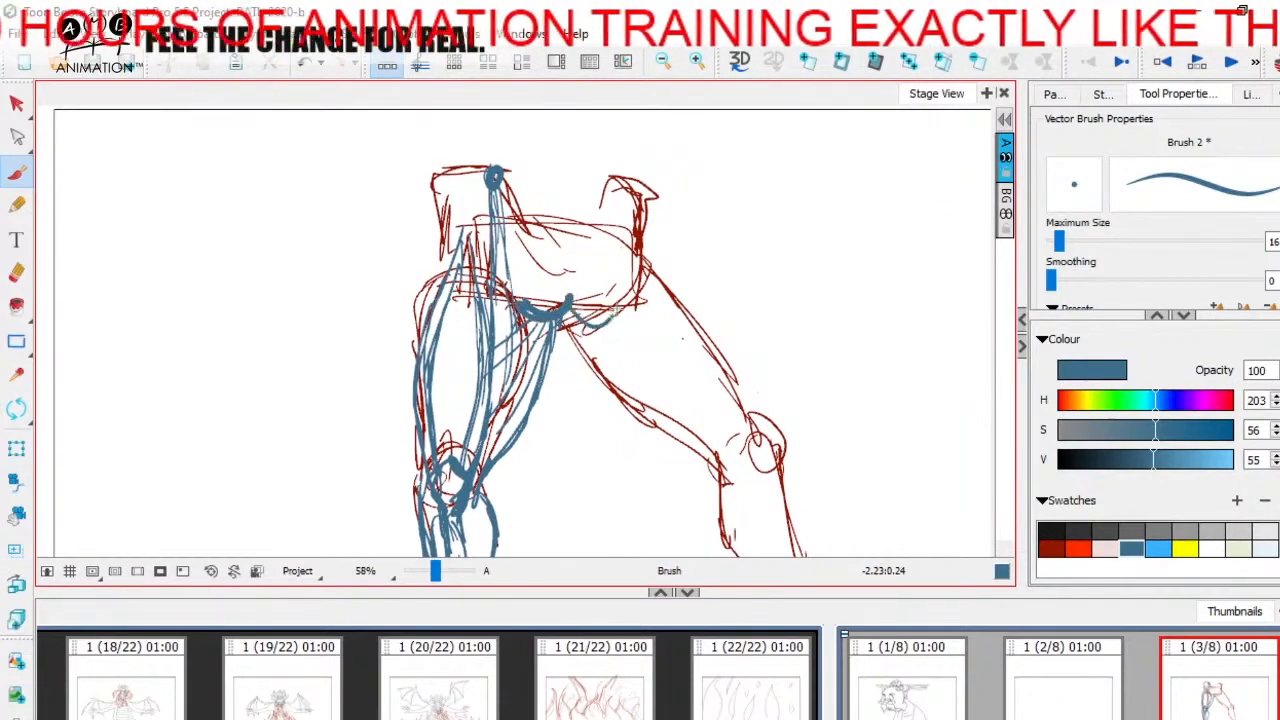
mouse_move(618, 318)
mouse_down()
mouse_move(563, 312)
mouse_move(528, 290)
mouse_move(586, 296)
mouse_up()
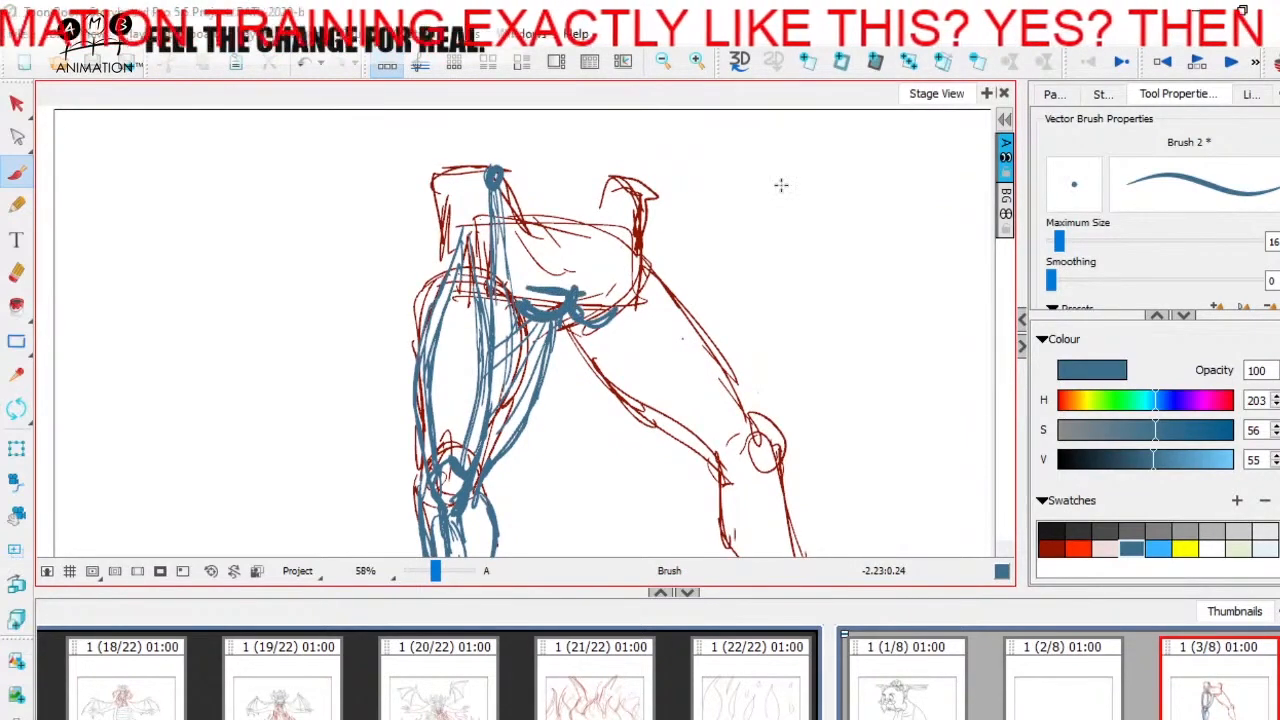
key(ctrl+z)
key(ctrl+z)
key(ctrl+z)
Step: Try a blue hip joint and thigh bone running down to the knee on the extended right leg, then undo them
mouse_move(558, 433)
mouse_down()
mouse_move(543, 232)
mouse_move(626, 248)
mouse_move(770, 405)
mouse_move(615, 230)
mouse_up()
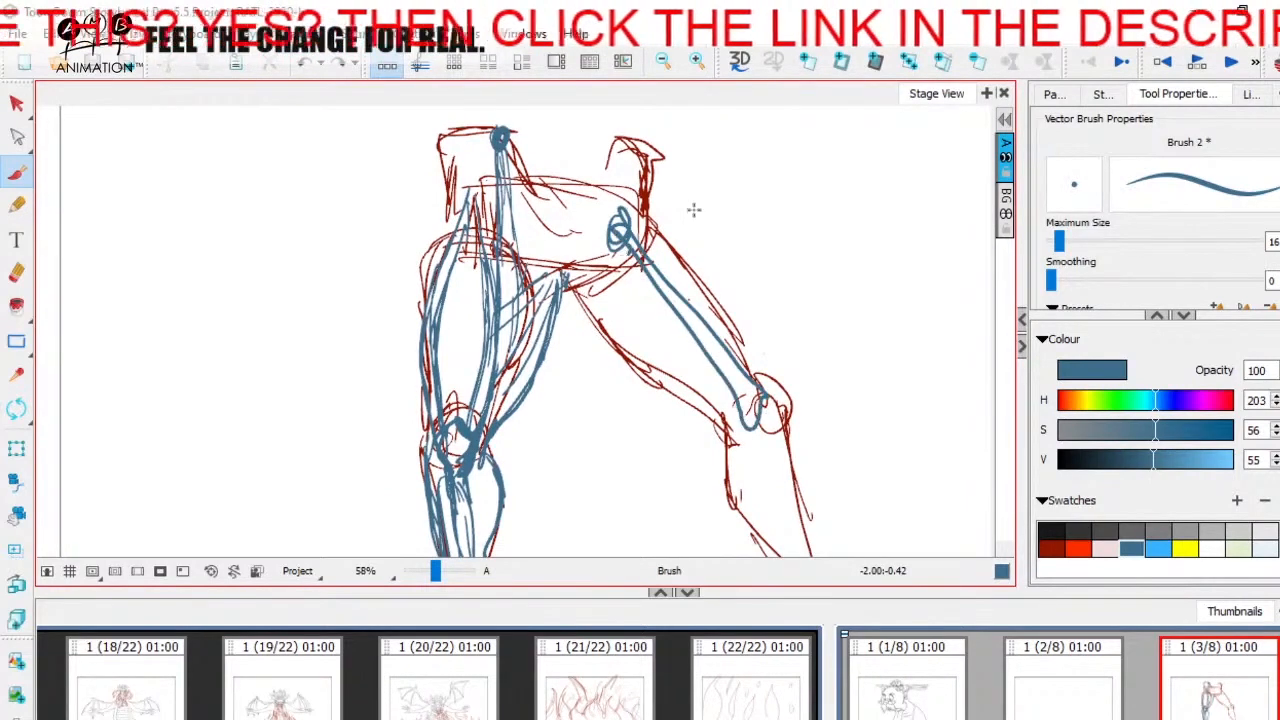
key(ctrl+z)
key(ctrl+z)
key(ctrl+z)
drag(435, 570, 425, 588)
drag(536, 479, 478, 464)
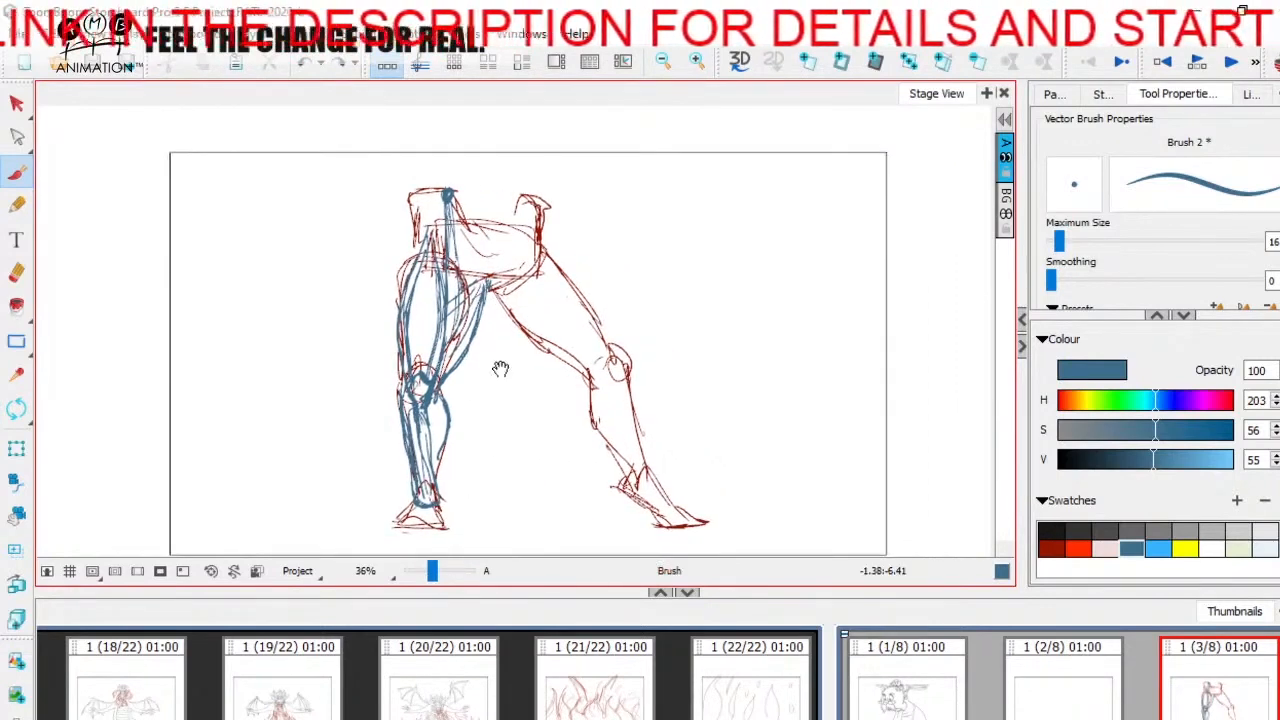
Step: Draw the extended right leg's inner thigh contour in blue from crotch to knee, then a long muscle line from hip to knee
drag(500, 369, 492, 389)
drag(432, 571, 435, 572)
drag(538, 246, 503, 262)
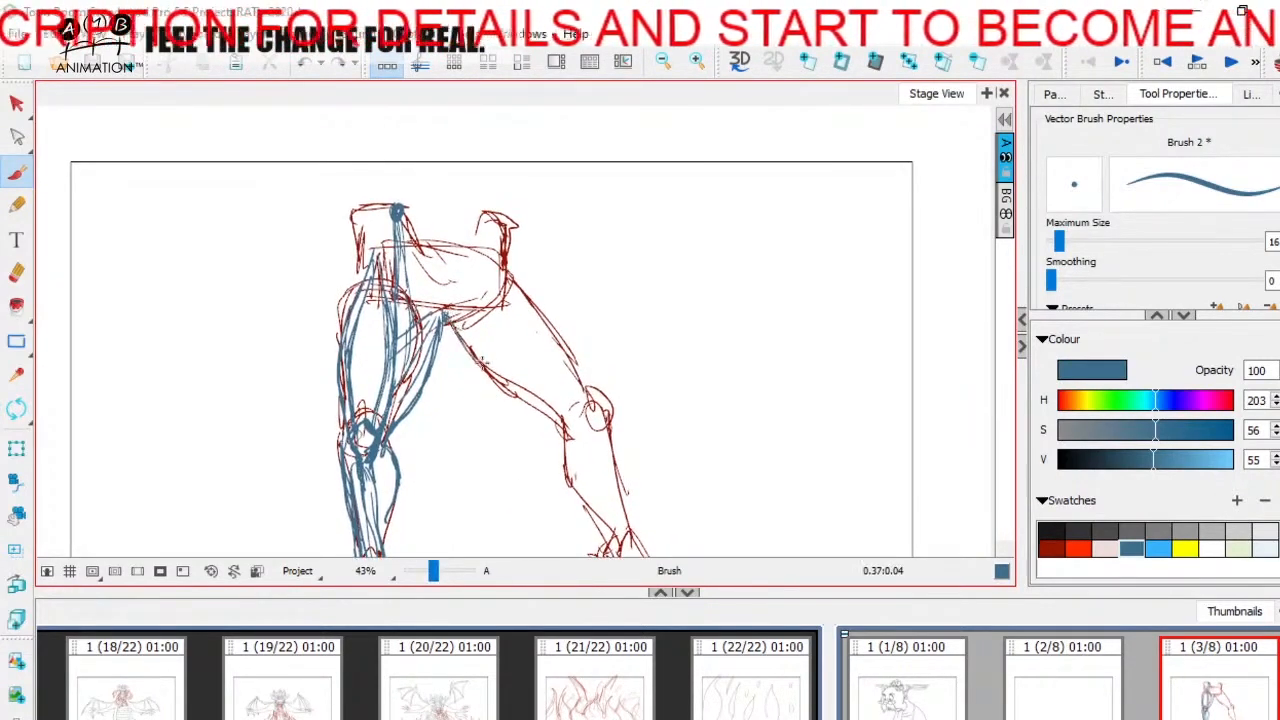
drag(466, 349, 563, 422)
drag(514, 203, 504, 238)
drag(506, 298, 568, 462)
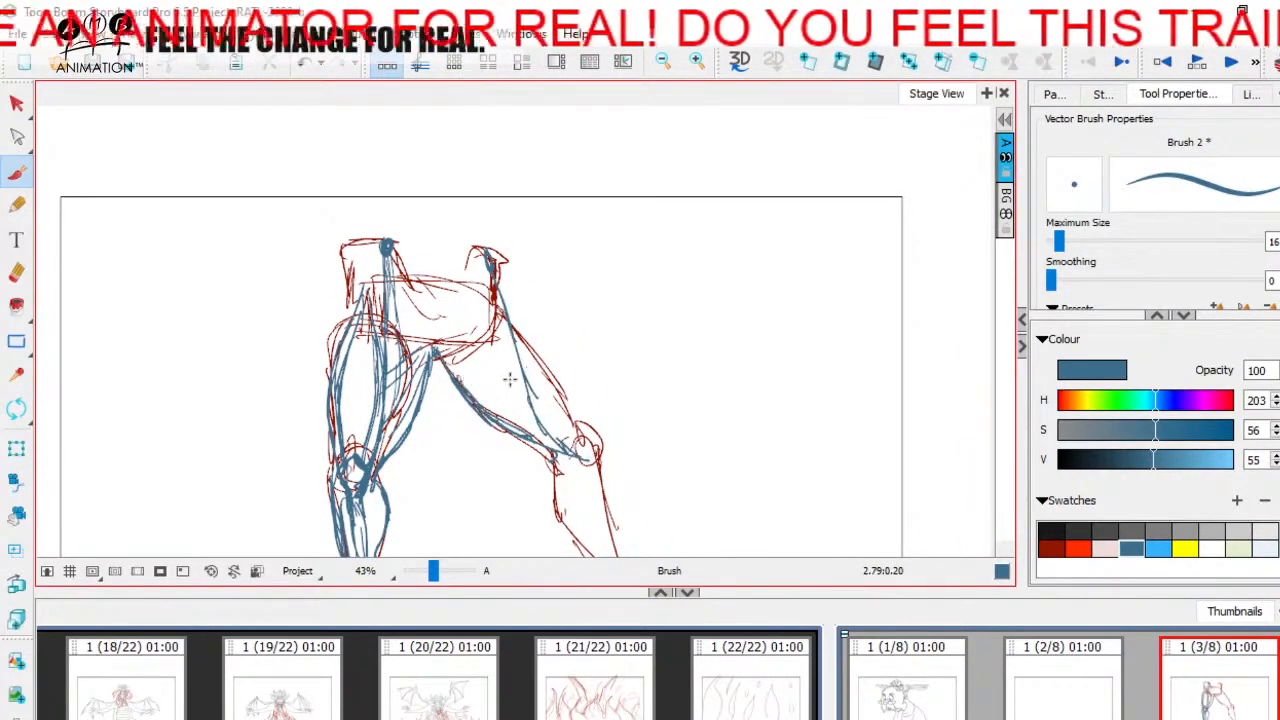
Step: Build up the right thigh's front muscle with blue strokes and trace the outer thigh contour from the hip to the kneecap
drag(496, 326, 552, 434)
drag(509, 381, 560, 445)
drag(494, 284, 518, 390)
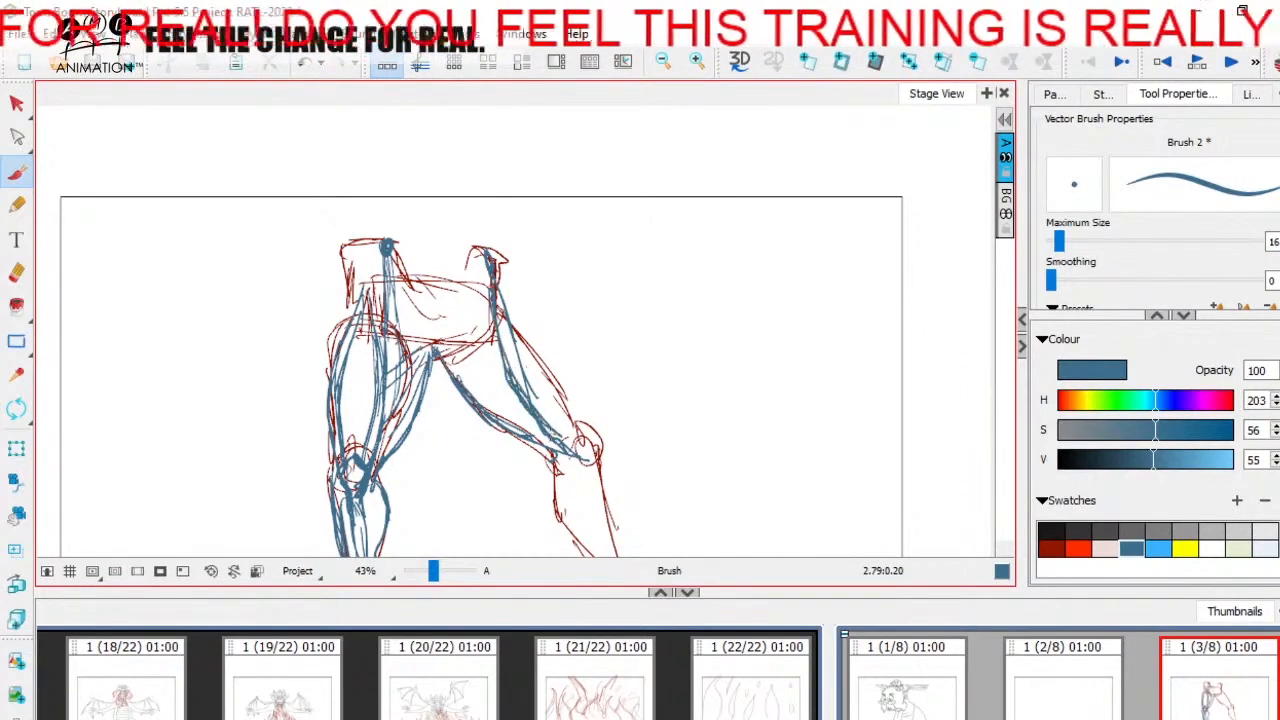
drag(504, 304, 580, 422)
drag(550, 362, 582, 424)
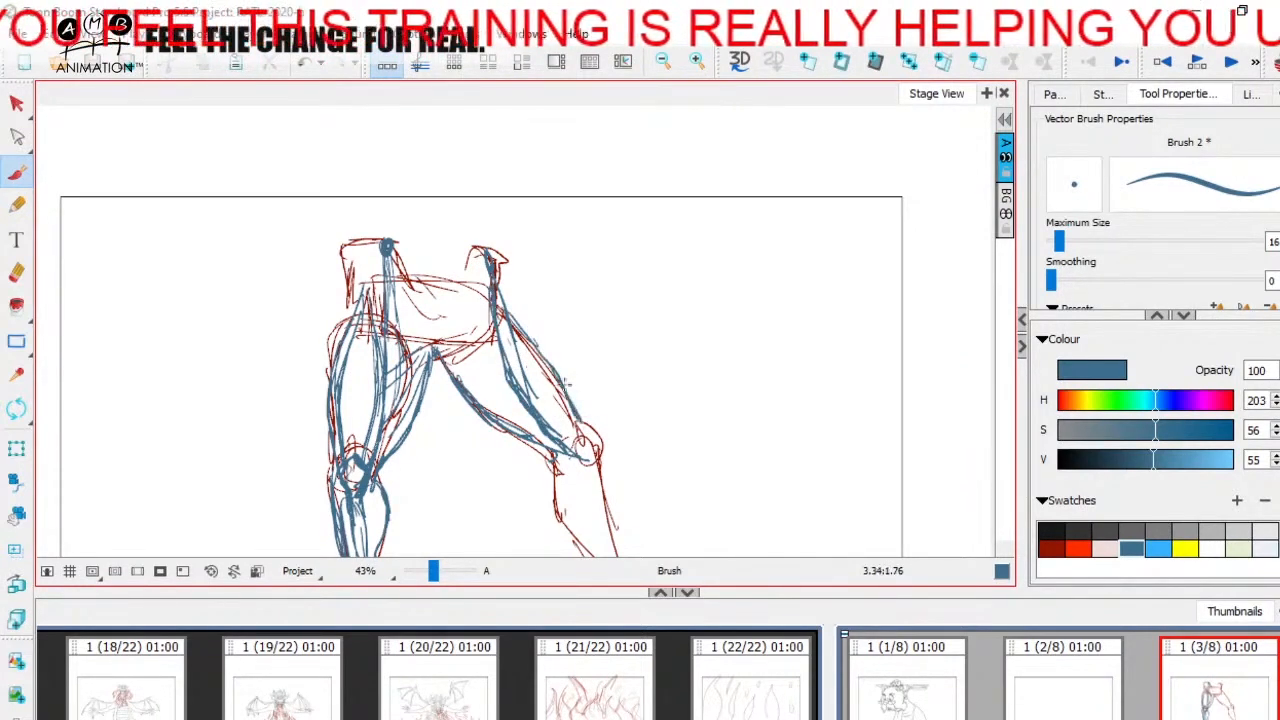
drag(506, 340, 566, 430)
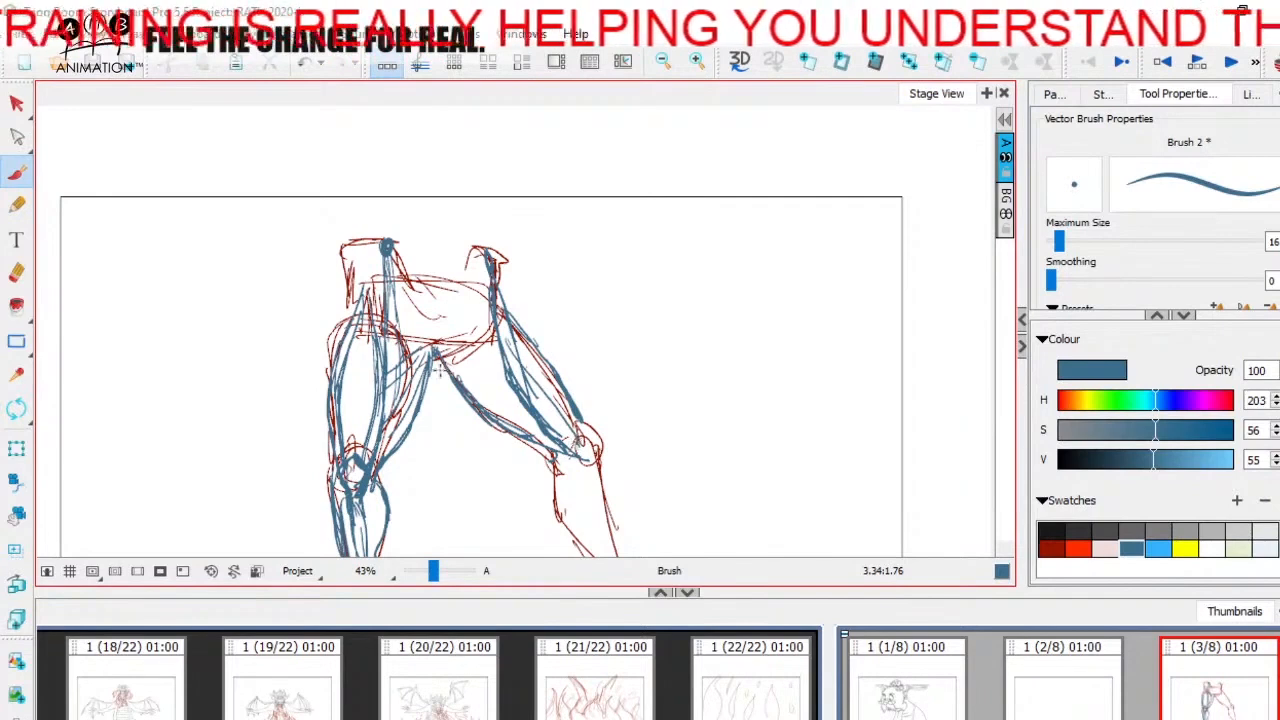
Step: Add blue muscle strokes inside the right leg's inner thigh, fanning from the crotch toward the knee and the front thigh muscle
drag(446, 360, 547, 441)
key(space)
drag(440, 362, 530, 436)
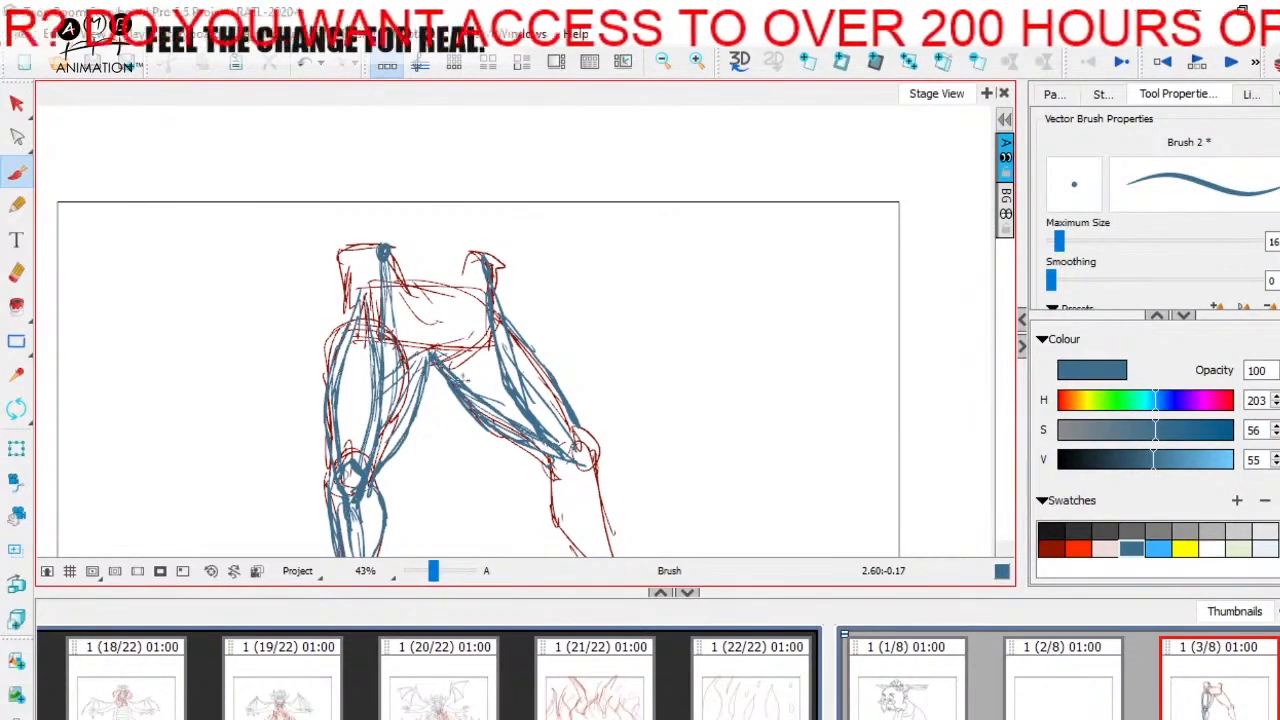
drag(461, 380, 513, 403)
mouse_move(588, 446)
mouse_down()
mouse_move(586, 403)
mouse_move(521, 350)
mouse_up()
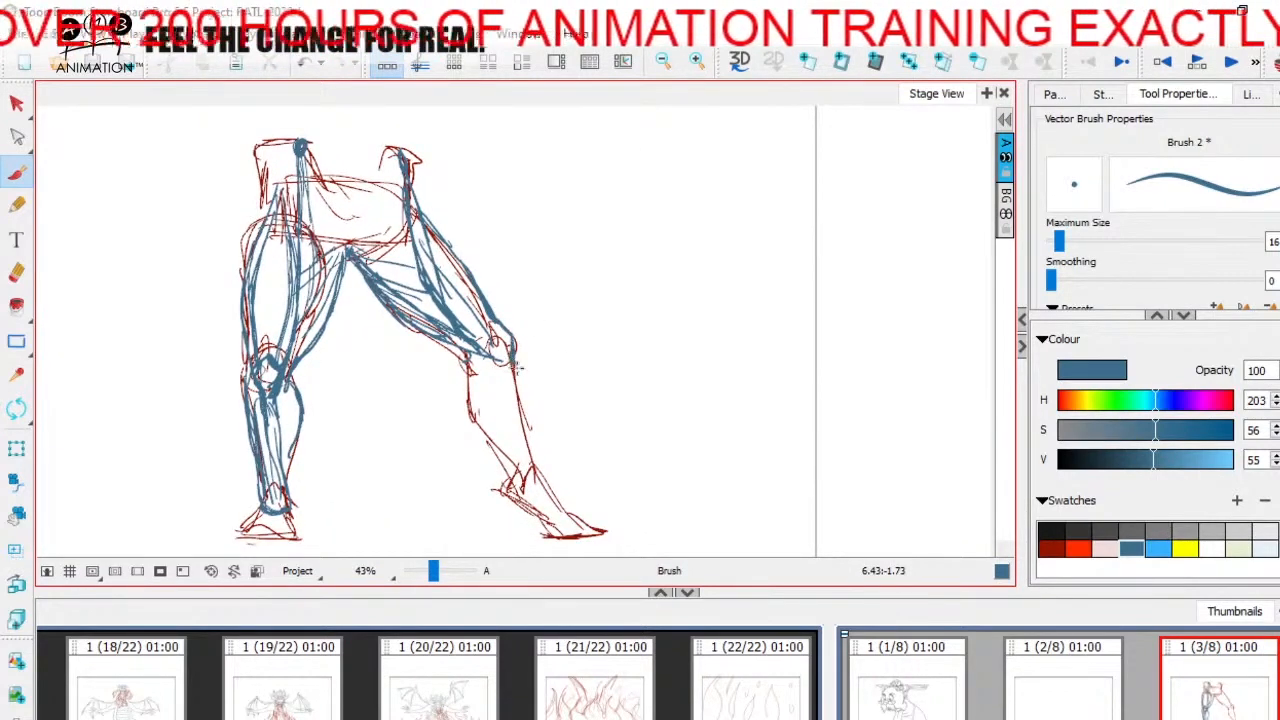
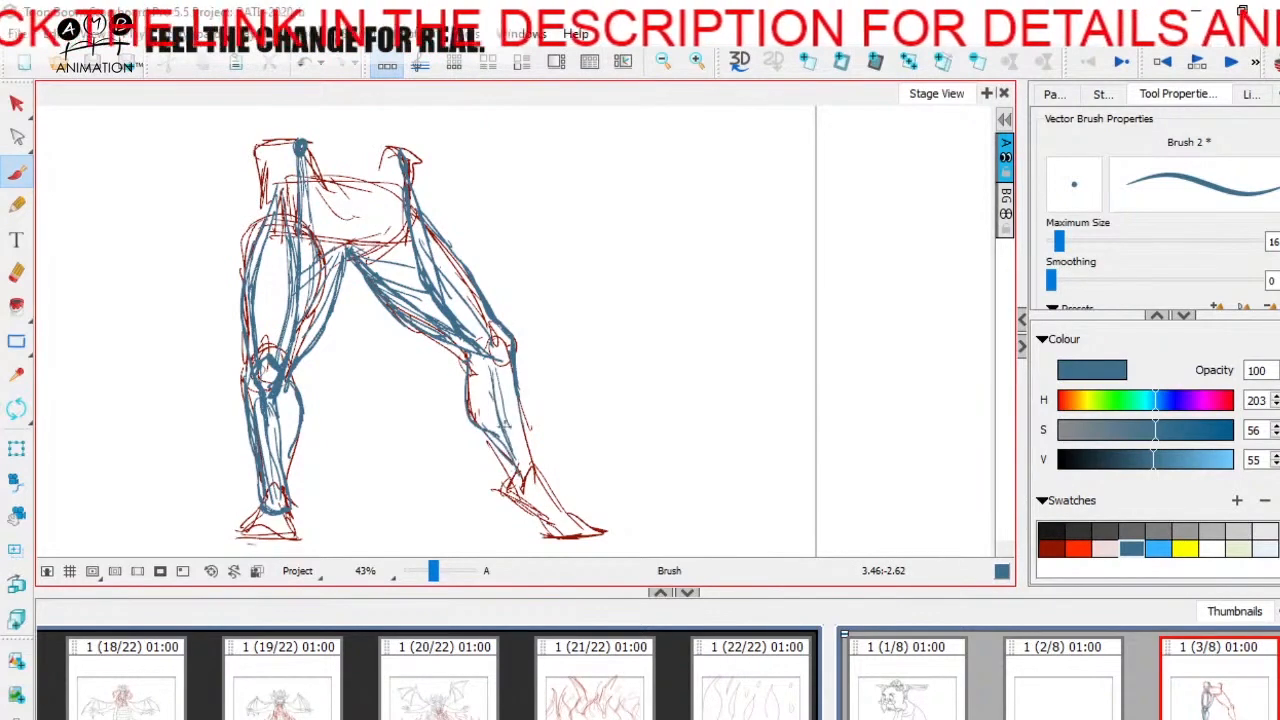
Step: Add a final blue muscle stroke down the right leg's shin on panel 3
drag(500, 418, 521, 474)
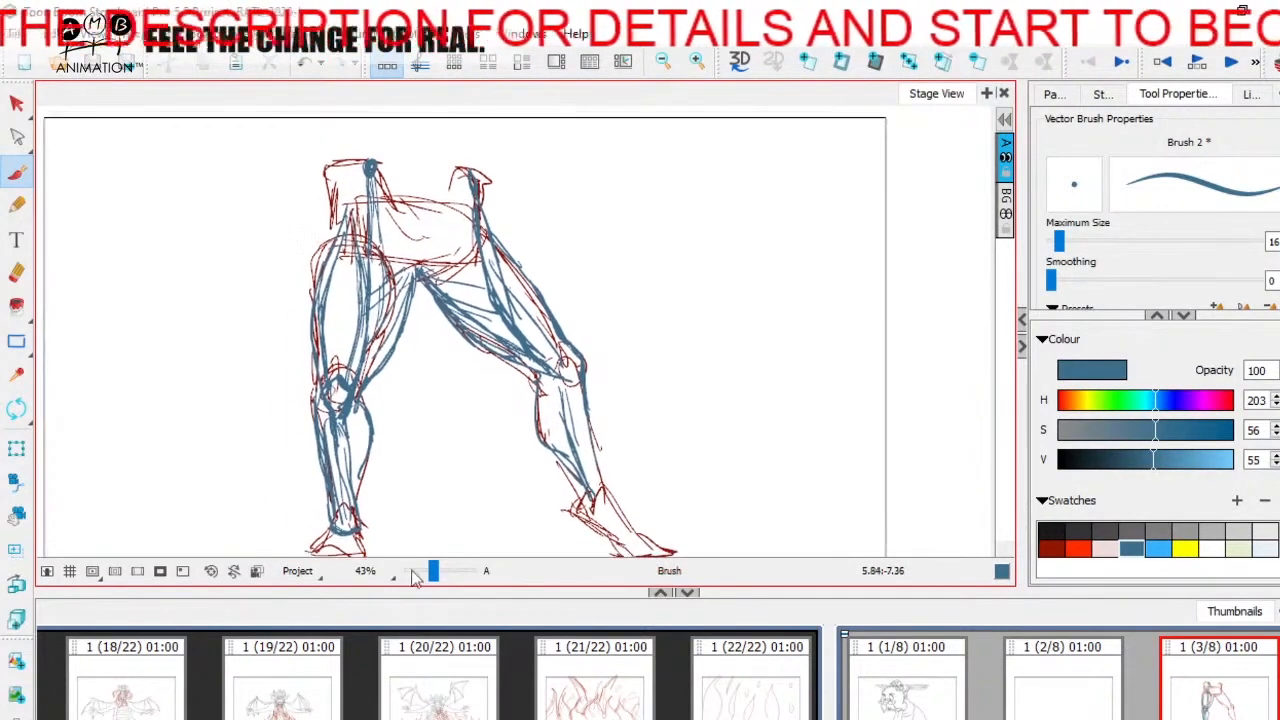
drag(433, 570, 428, 570)
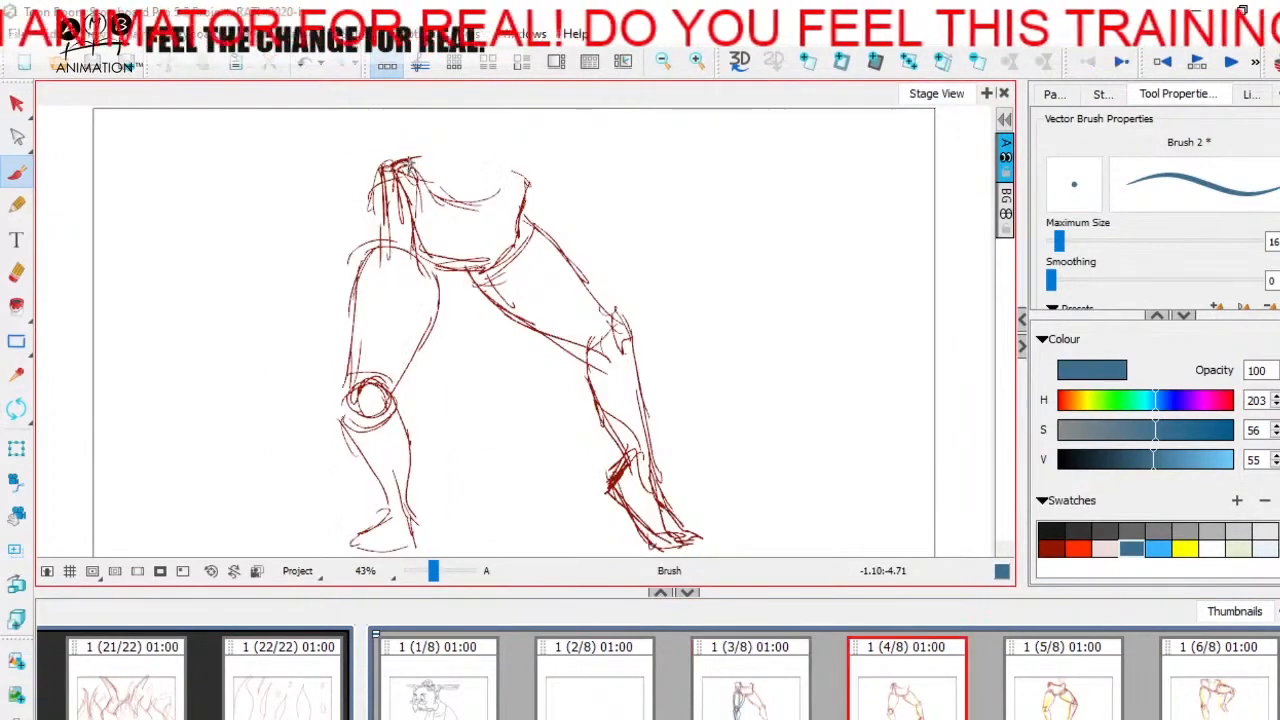
Step: On panel 4, draw the left thigh's muscle line from hip to knee in blue, plus its outer and inner contours
mouse_move(406, 165)
mouse_down()
mouse_move(402, 335)
mouse_move(374, 430)
mouse_move(338, 320)
mouse_move(359, 180)
mouse_up()
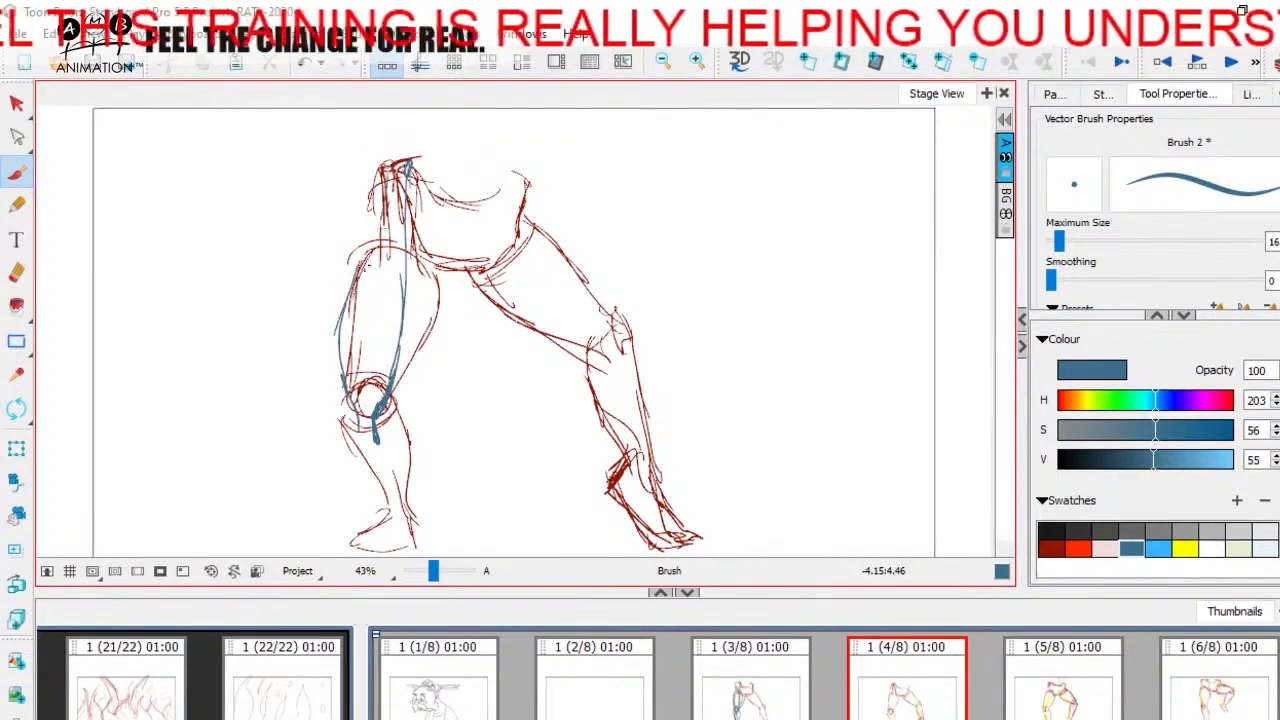
drag(378, 224, 334, 330)
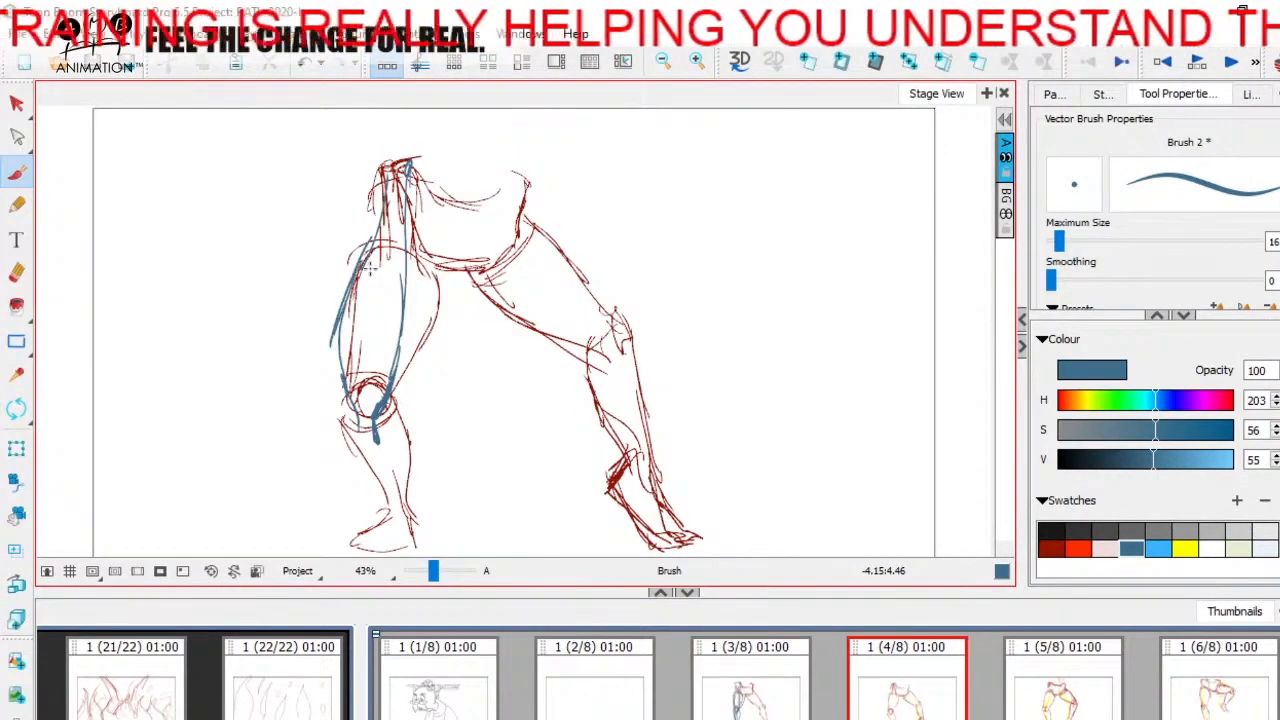
drag(374, 262, 338, 350)
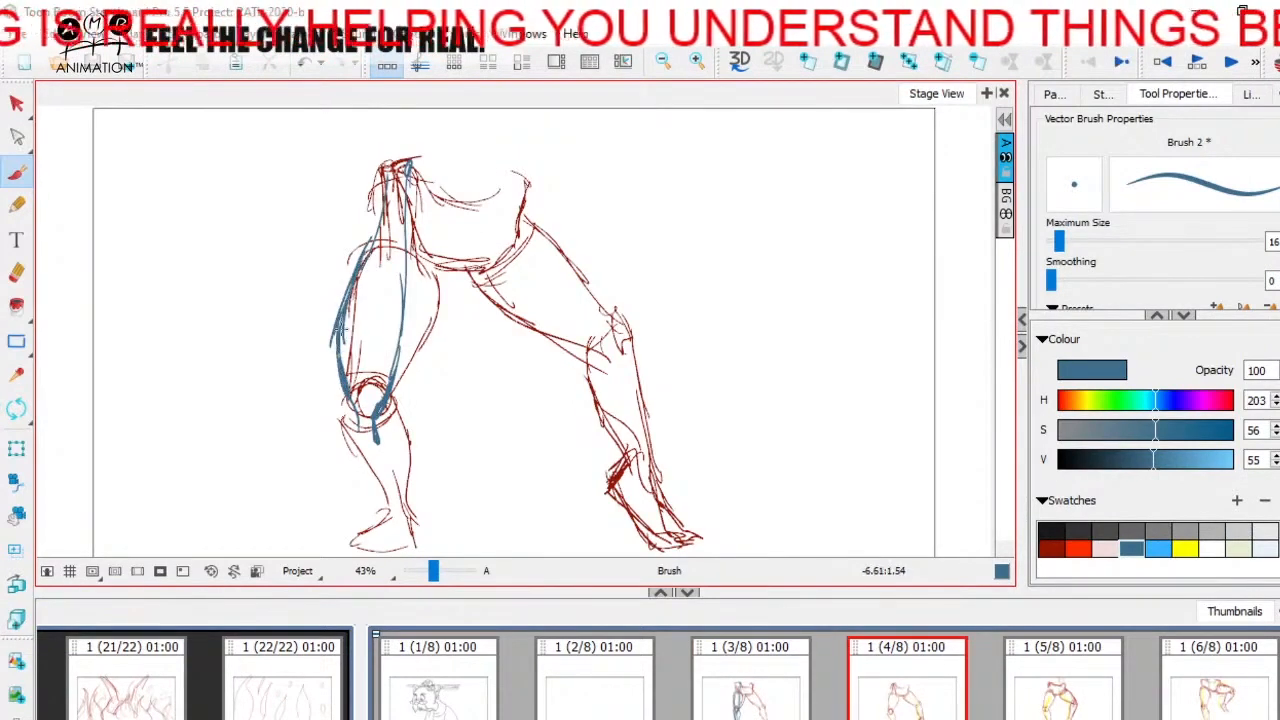
drag(376, 228, 344, 340)
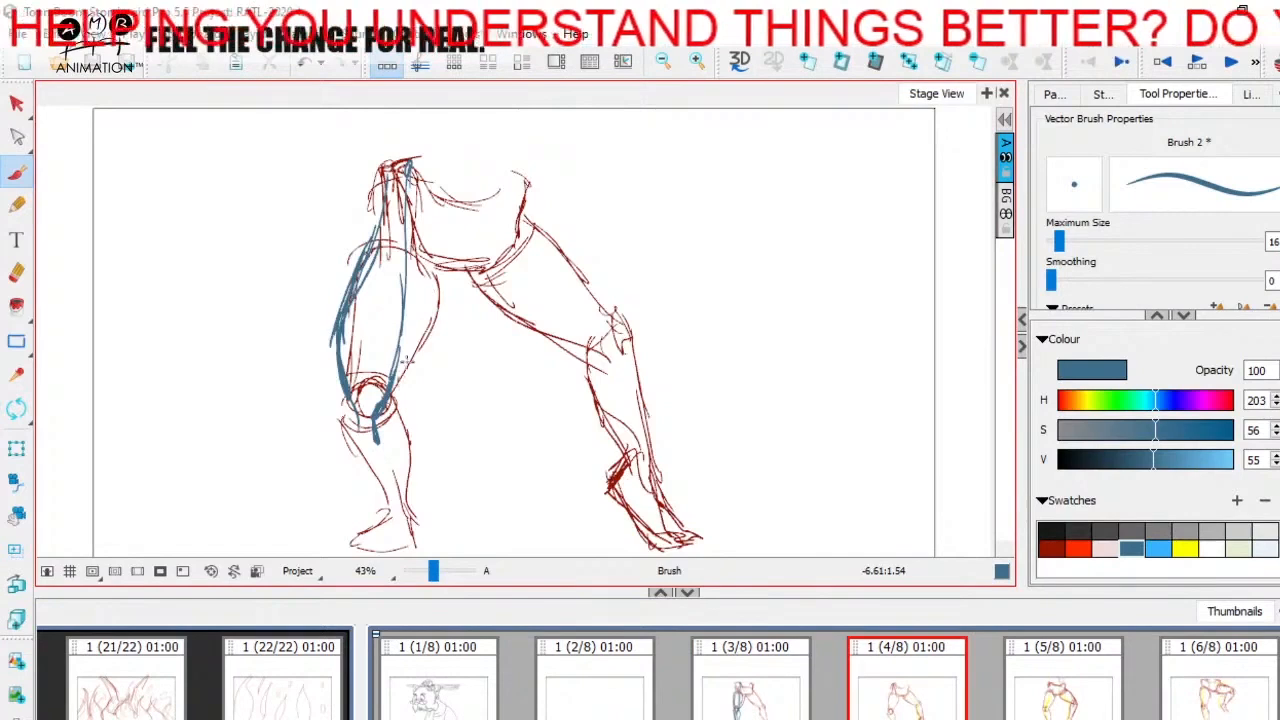
drag(398, 378, 462, 276)
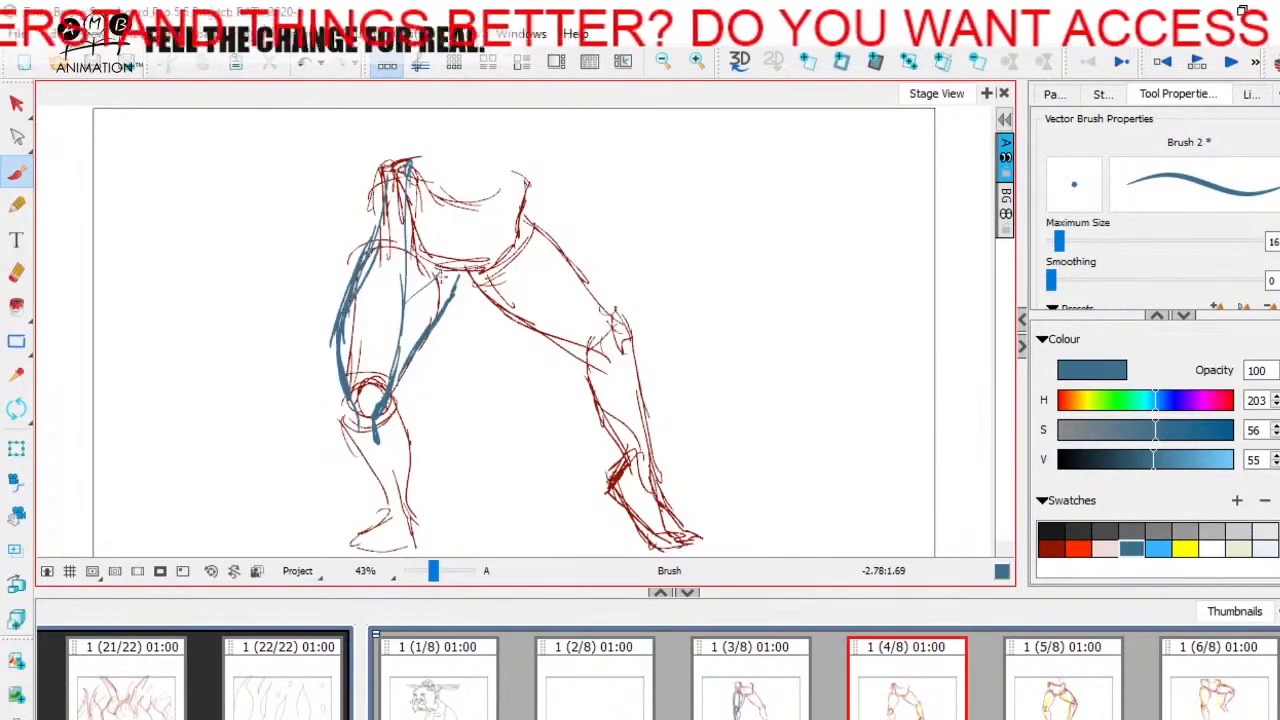
Step: Trace the left lower leg's calf and shin contours in blue from knee to ankle on panel 4
scroll(520, 330, down, 2)
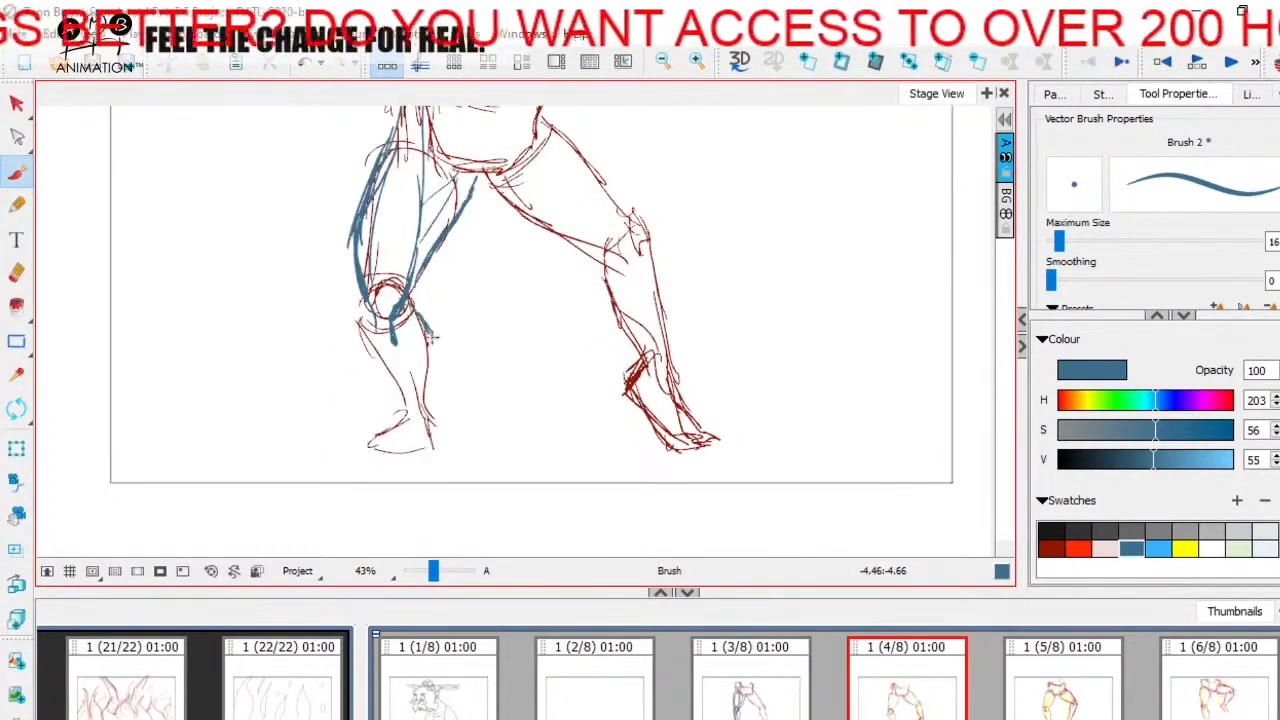
drag(418, 318, 428, 402)
drag(368, 302, 382, 342)
drag(370, 280, 409, 412)
key(Left)
key(Right)
Step: Draw panel 4's right inner thigh contour in blue from the crotch to the back of the knee
drag(524, 330, 495, 430)
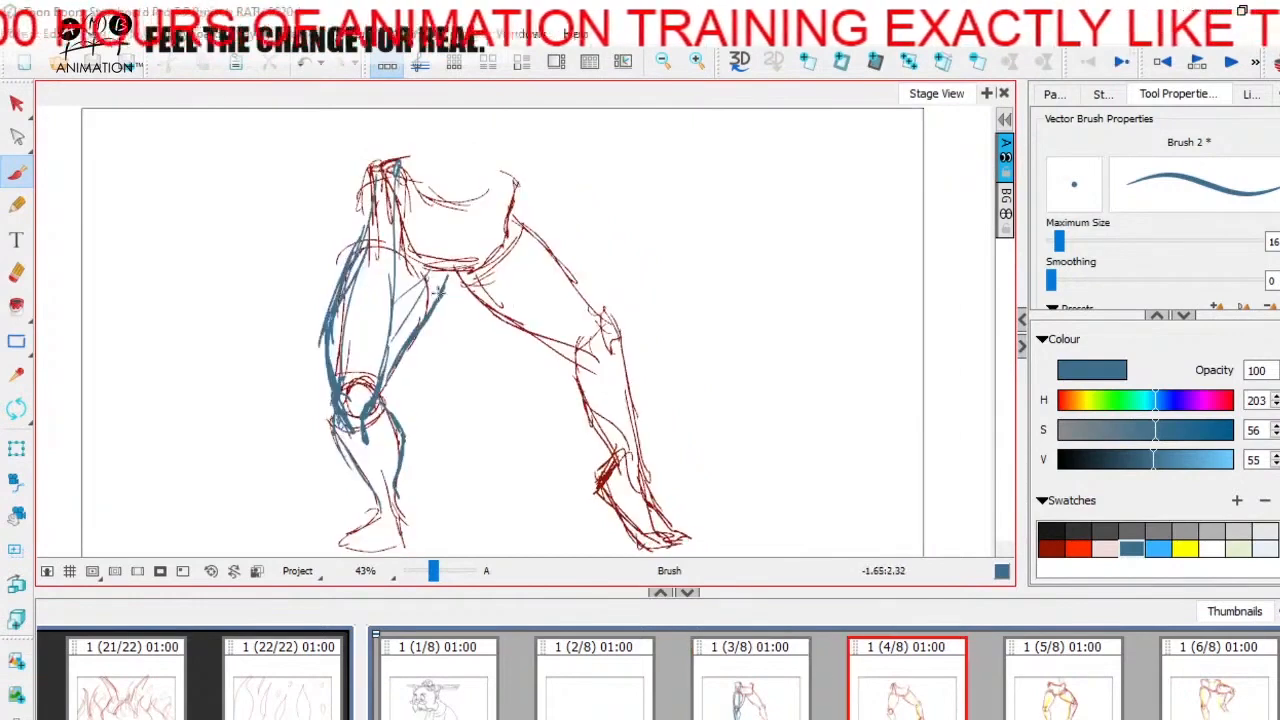
drag(441, 291, 464, 282)
mouse_move(438, 294)
mouse_down()
mouse_move(468, 319)
mouse_move(514, 322)
mouse_move(576, 360)
mouse_up()
key(Left)
key(Right)
key(Left)
key(Right)
key(Left)
key(Right)
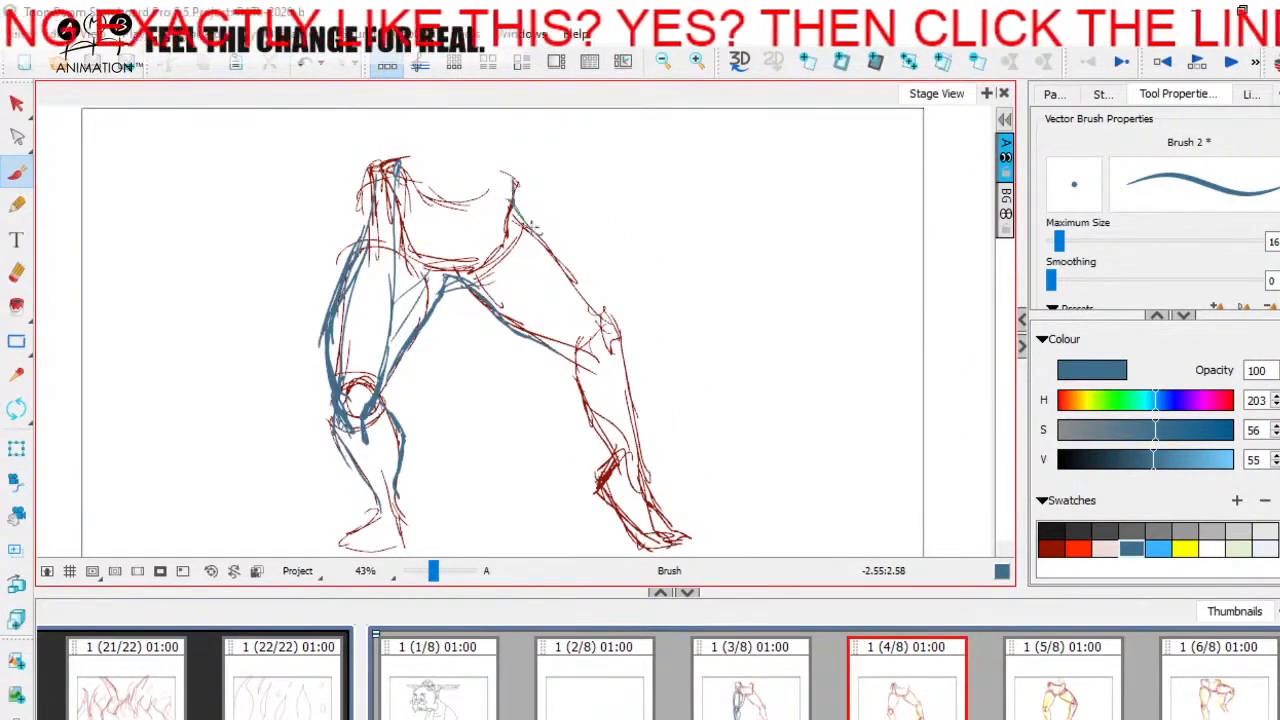
Step: Trace the right leg's outer thigh in blue down to the kneecap and add the front thigh muscle line on panel 4
drag(531, 228, 601, 306)
drag(574, 264, 618, 324)
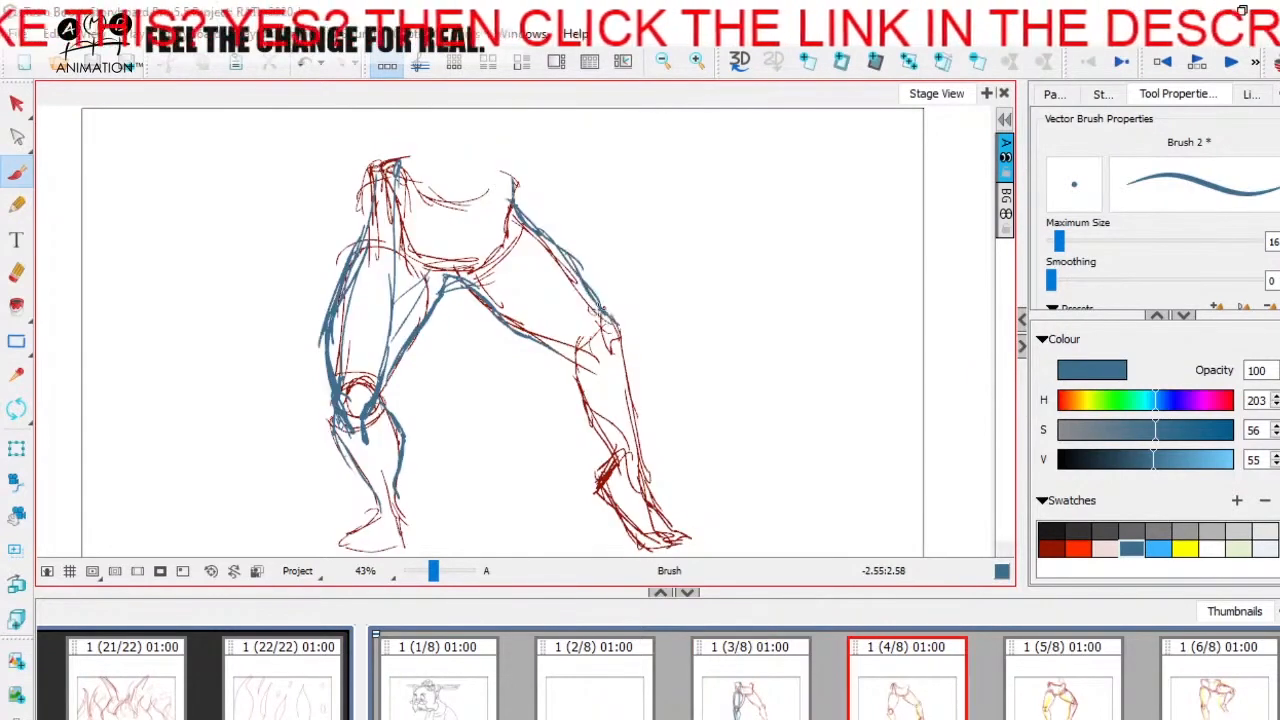
key(Left)
key(Right)
drag(522, 258, 600, 338)
drag(556, 300, 610, 344)
key(Left)
key(Right)
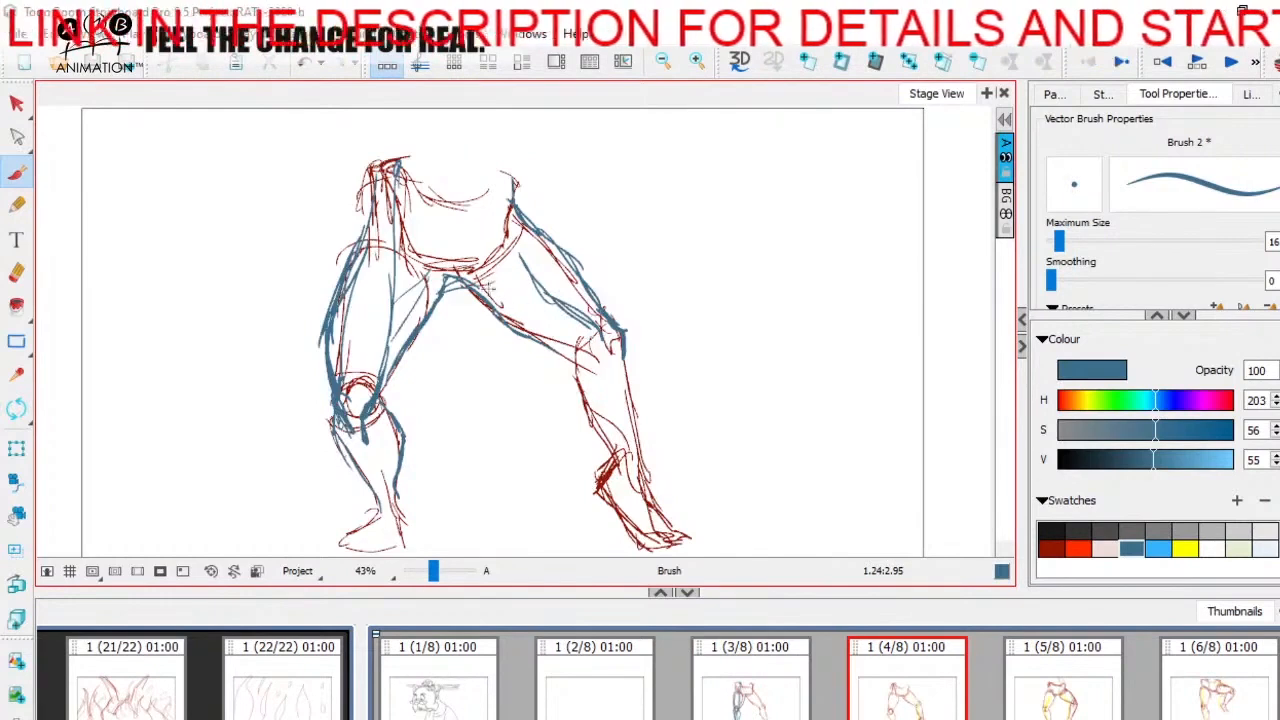
Step: Add a blue inner-thigh muscle line to panel 4's right leg and trace its calf and shin down to the ankle
mouse_move(484, 284)
mouse_down()
mouse_move(549, 329)
mouse_move(543, 317)
mouse_move(571, 328)
mouse_move(583, 355)
mouse_move(570, 386)
mouse_move(601, 369)
mouse_move(571, 364)
mouse_move(618, 448)
mouse_up()
key(Left)
key(Right)
key(Left)
key(Right)
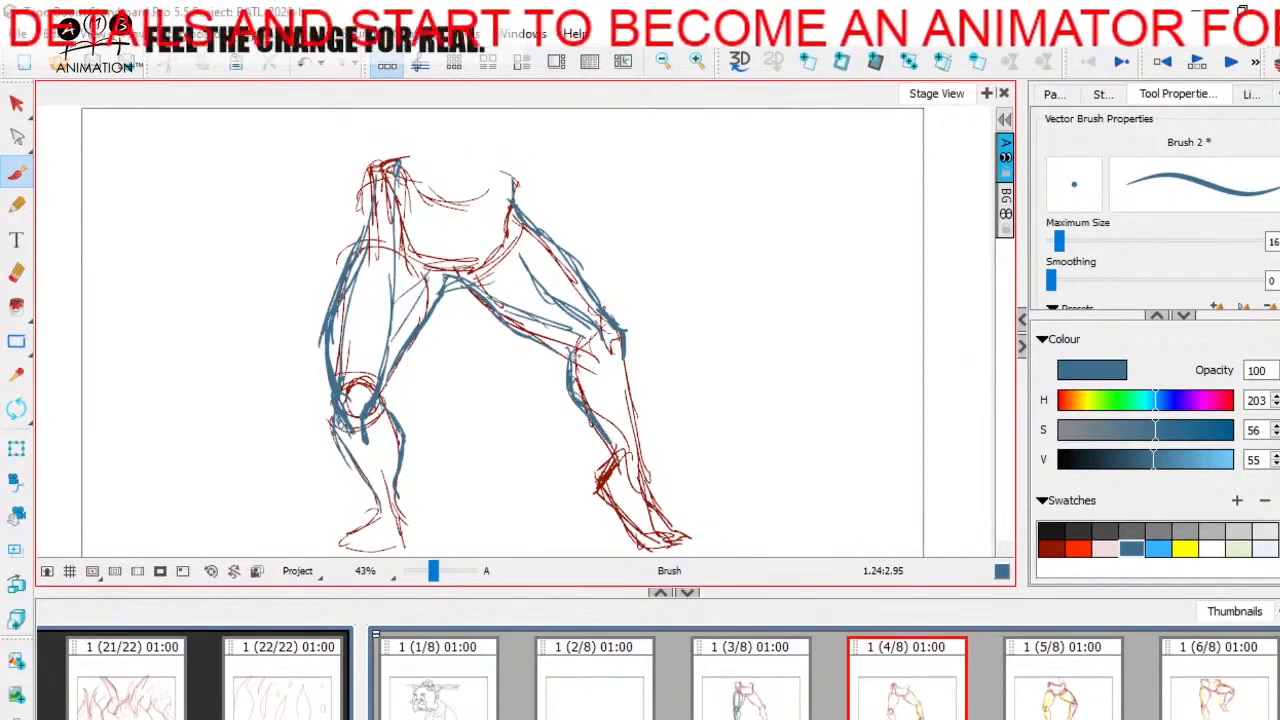
drag(568, 350, 582, 414)
key(Left)
key(Right)
mouse_move(622, 364)
mouse_down()
mouse_move(646, 470)
mouse_move(611, 409)
mouse_move(621, 446)
mouse_up()
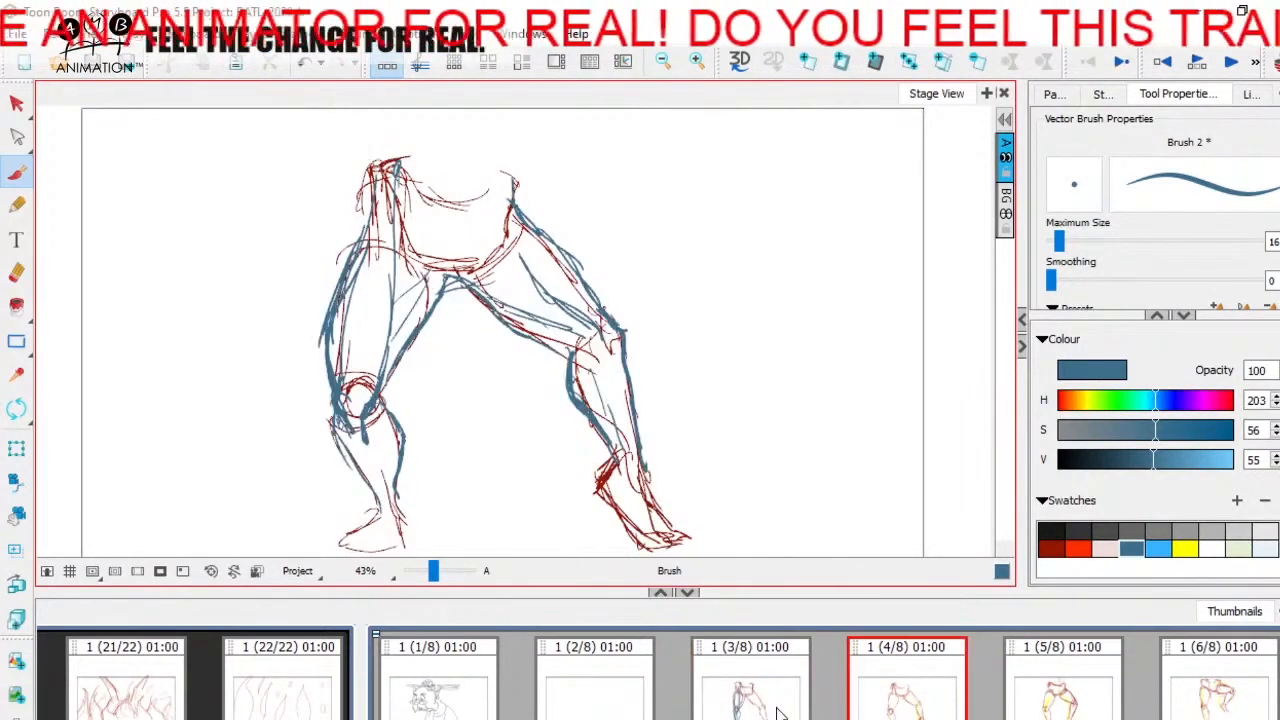
Step: On panel 5, draw the left thigh's blue muscle line from hip to knee and its inner contour up to the crotch
click(938, 696)
click(1034, 700)
key(space)
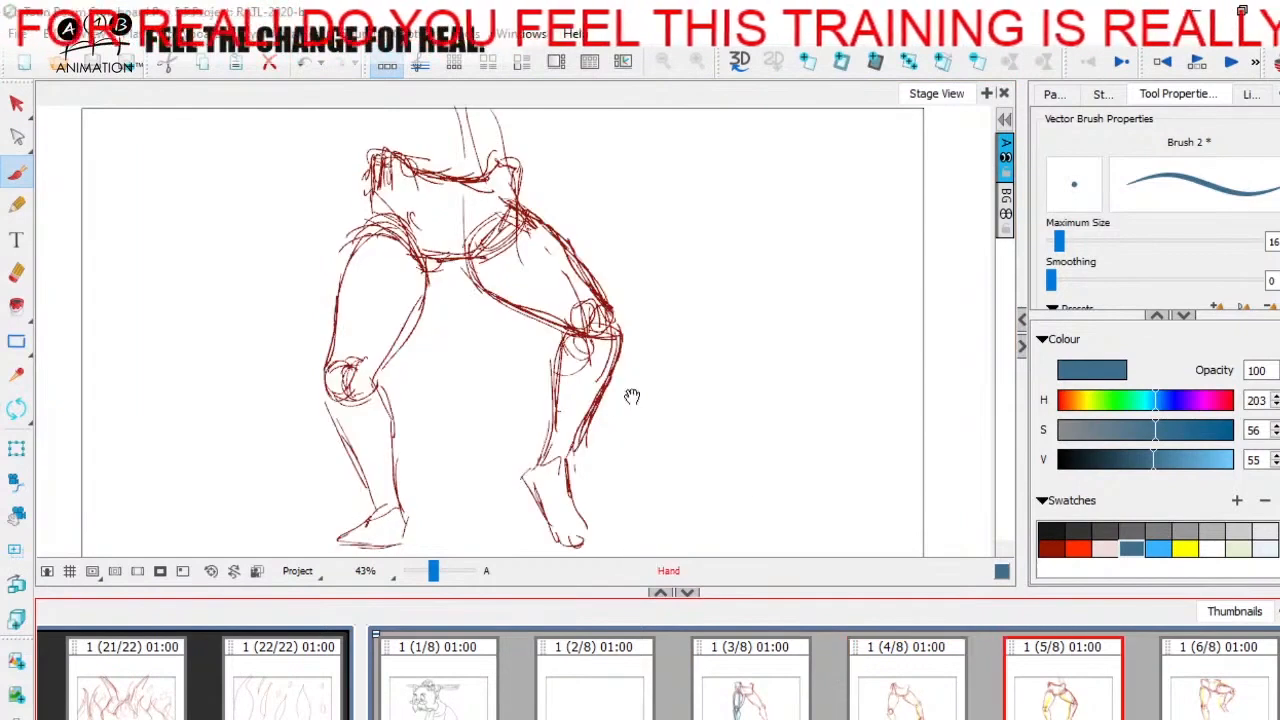
drag(631, 394, 704, 436)
key(Left)
key(Right)
drag(434, 273, 410, 322)
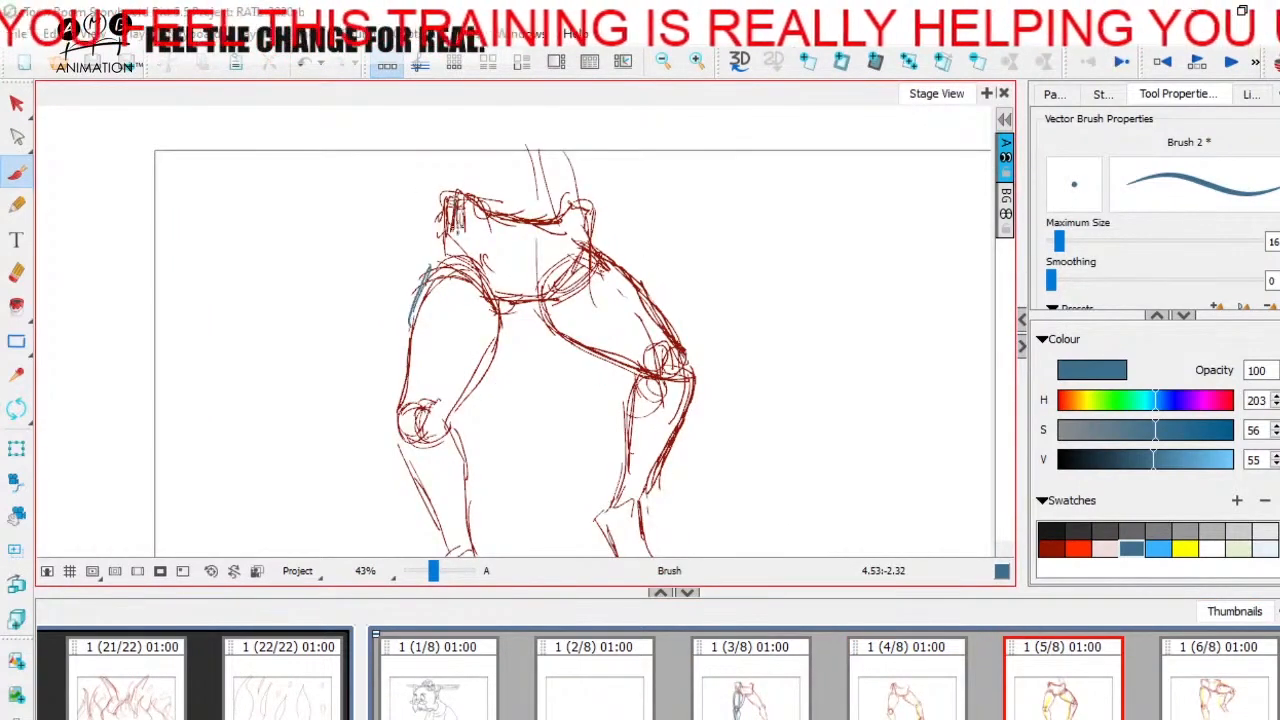
drag(460, 216, 440, 435)
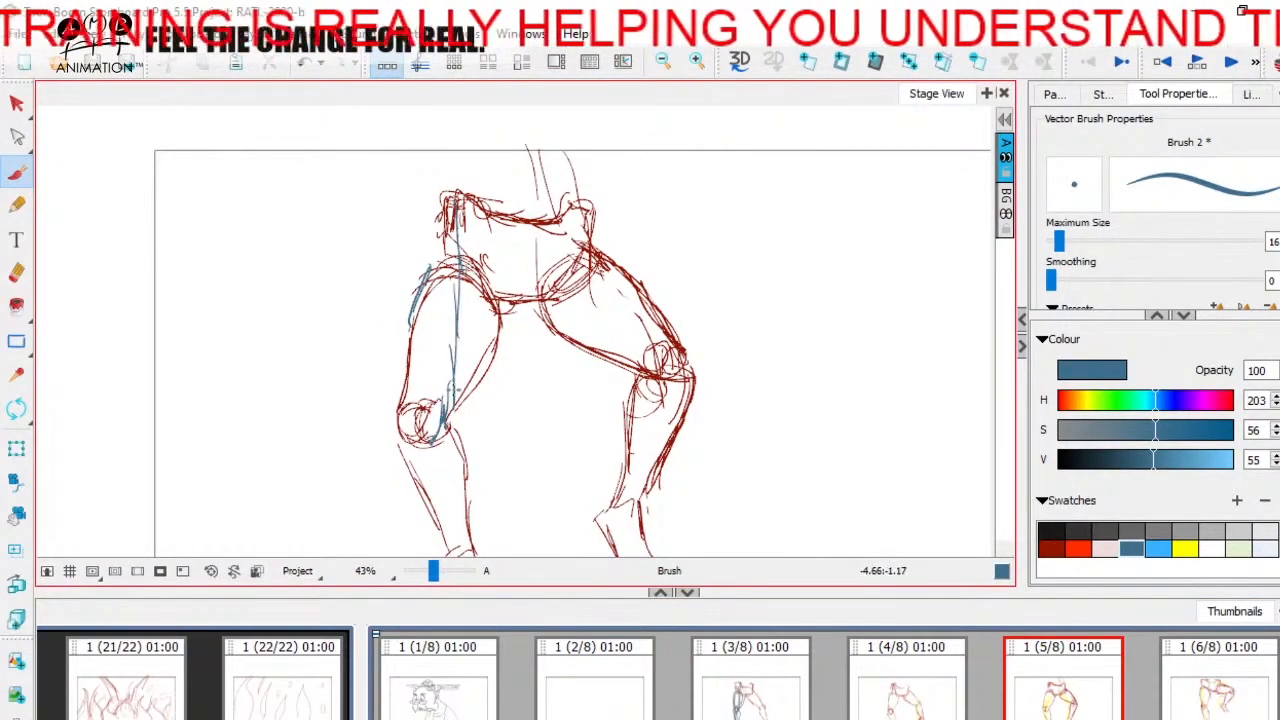
drag(456, 338, 447, 424)
drag(457, 236, 438, 424)
mouse_move(455, 368)
mouse_down()
mouse_move(431, 444)
mouse_move(528, 308)
mouse_move(476, 380)
mouse_up()
Step: Trace the left thigh's outer contour in blue from the hip to the knee on panel 5
key(Right)
key(Left)
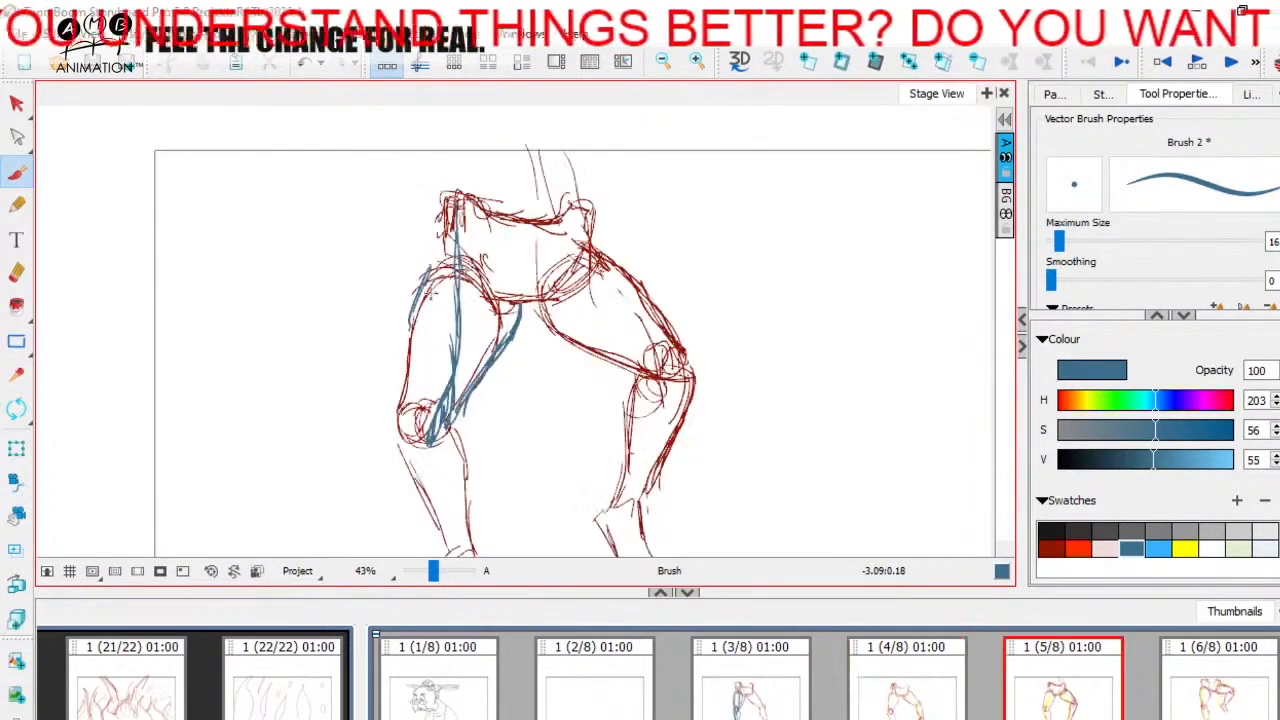
mouse_move(434, 262)
mouse_down()
mouse_move(404, 324)
mouse_move(402, 390)
mouse_up()
drag(408, 300, 396, 410)
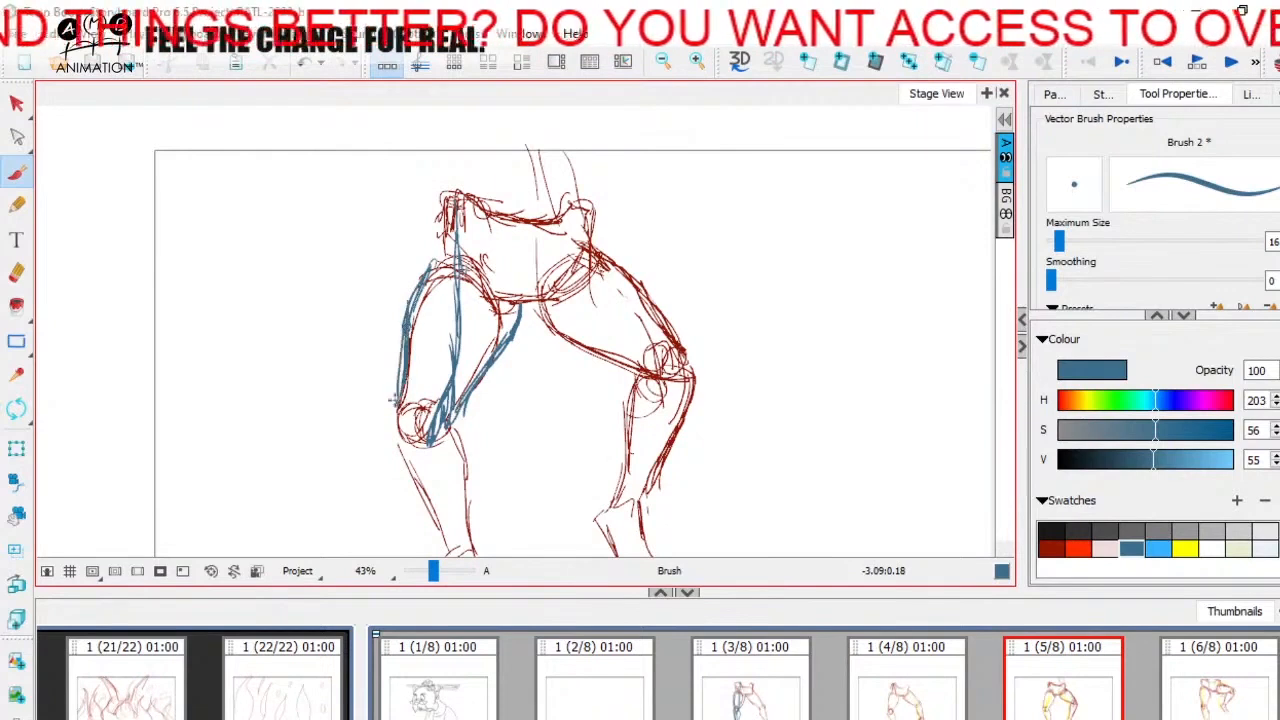
Step: Outline panel 5's left knee in blue and draw the calf, shin and inner muscle line down to the ankle
drag(482, 471, 488, 389)
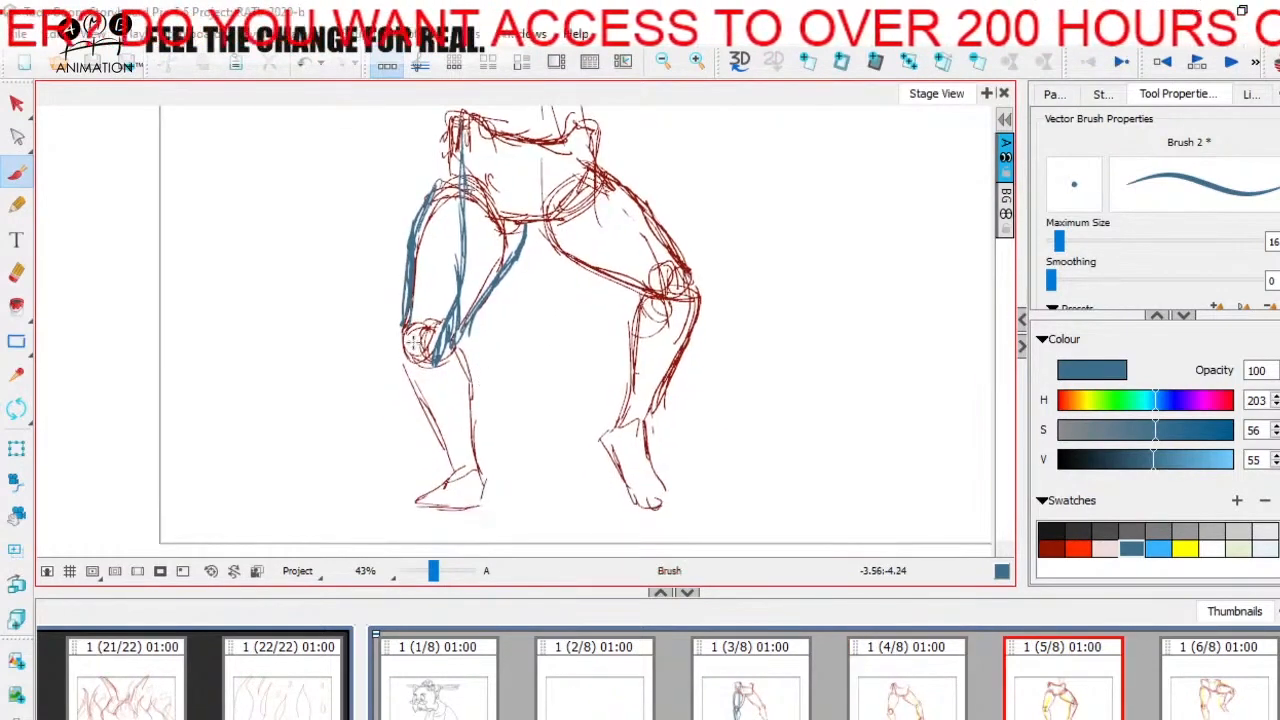
mouse_move(405, 322)
mouse_down()
mouse_move(424, 384)
mouse_move(474, 446)
mouse_up()
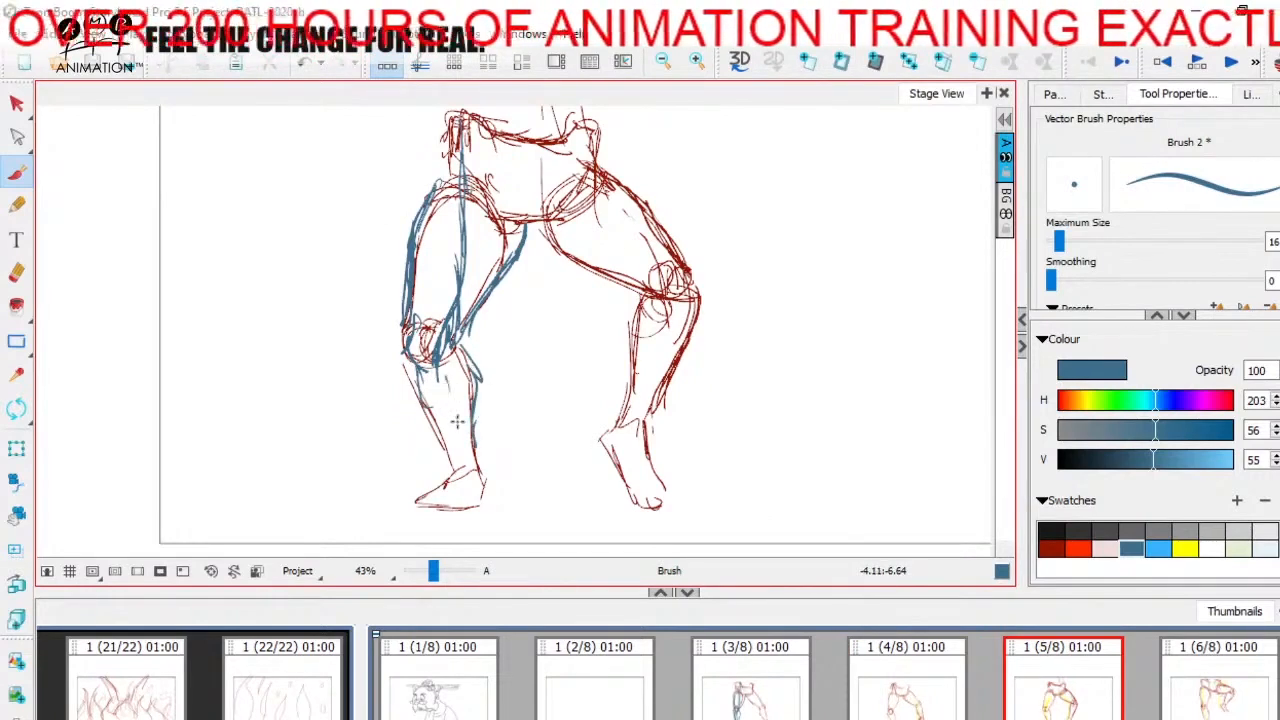
drag(446, 376, 463, 452)
drag(410, 386, 450, 474)
Step: Draw the bent right leg's inner thigh contour in blue from crotch to knee on panel 5 and thicken it
drag(577, 379, 551, 471)
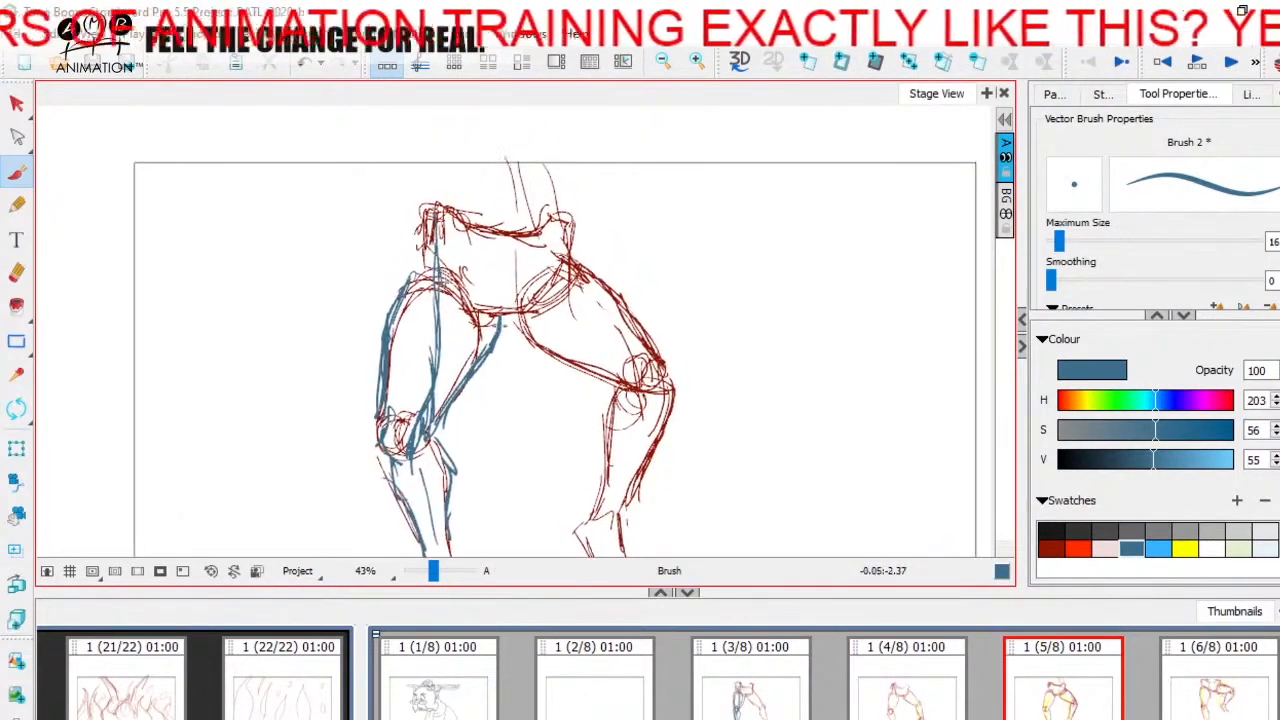
mouse_move(498, 322)
mouse_down()
mouse_move(618, 410)
mouse_move(470, 336)
mouse_up()
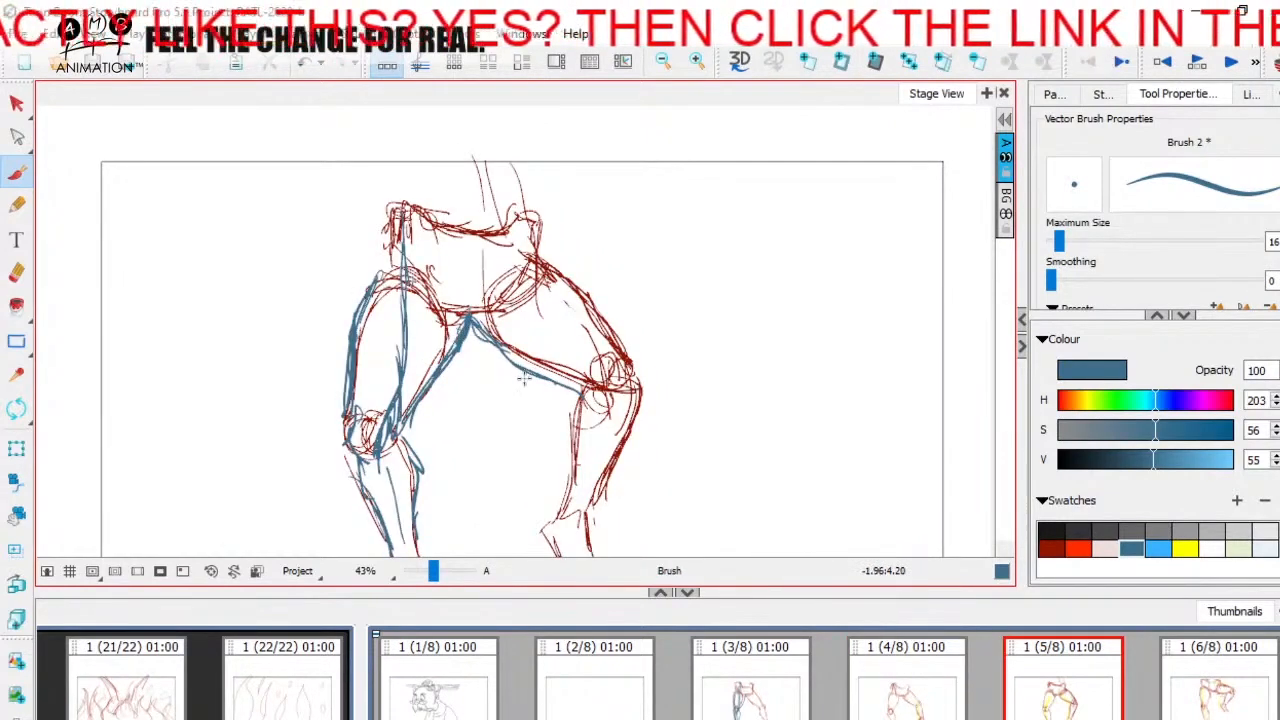
mouse_move(547, 402)
mouse_down()
mouse_move(507, 416)
mouse_move(506, 403)
mouse_up()
key(Left)
key(Right)
drag(460, 353, 544, 393)
drag(479, 362, 549, 390)
Step: Add blue front and inner thigh muscle strokes to panel 5's right leg and a line running down from the hip
mouse_move(514, 264)
mouse_down()
mouse_move(568, 318)
mouse_move(562, 354)
mouse_move(580, 384)
mouse_up()
key(Left)
key(Right)
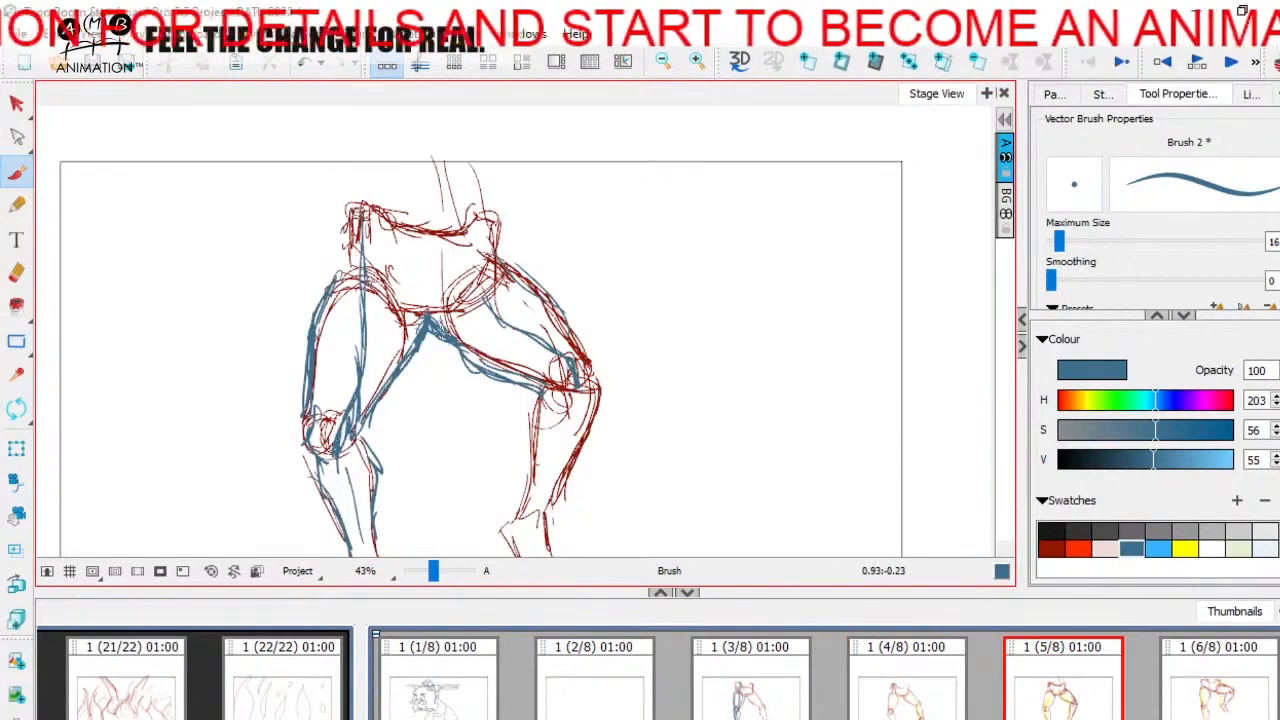
drag(503, 352, 548, 372)
key(Left)
key(Right)
drag(606, 431, 586, 423)
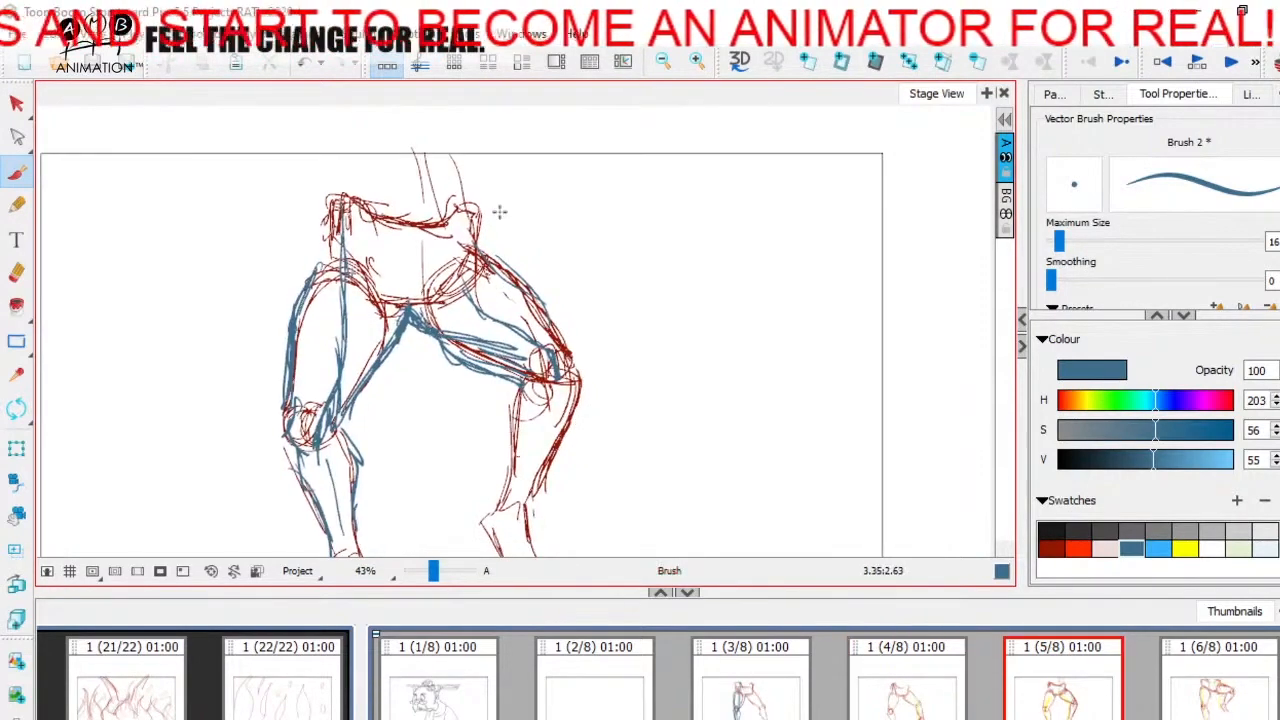
mouse_move(468, 212)
mouse_down()
mouse_move(543, 374)
mouse_move(487, 294)
mouse_up()
Step: Trace the right lower leg's calf and shin in blue below the knee on panel 5
drag(606, 448, 579, 339)
key(Left)
key(Right)
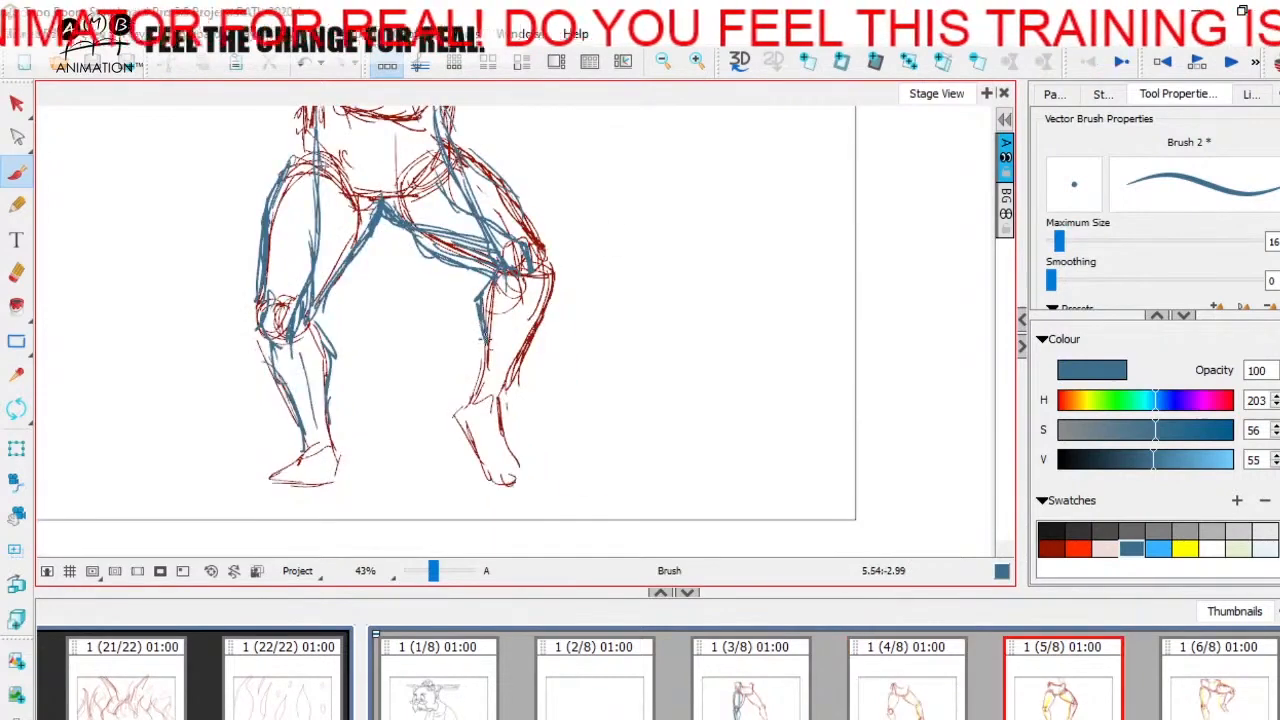
drag(550, 276, 513, 378)
drag(569, 348, 580, 454)
Step: Review the leg drawings across panels 3 to 6 to compare the poses
click(430, 571)
click(746, 698)
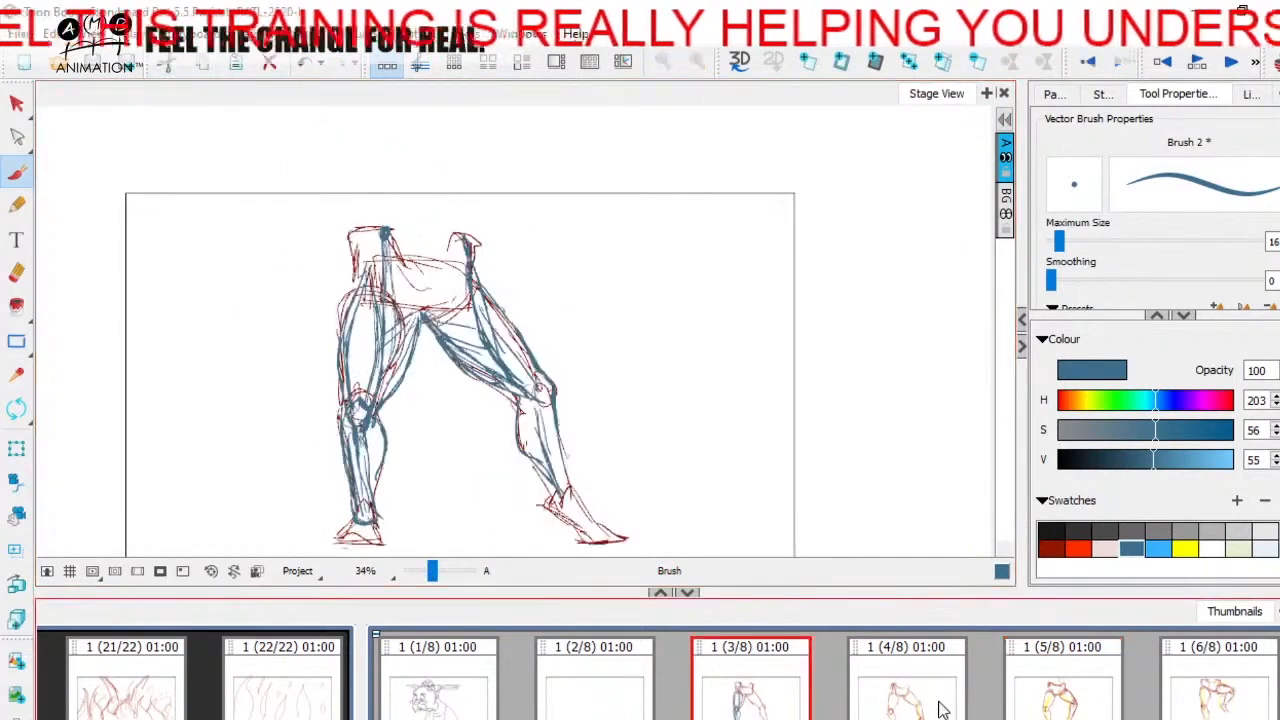
key(Right)
key(Right)
key(Right)
key(Left)
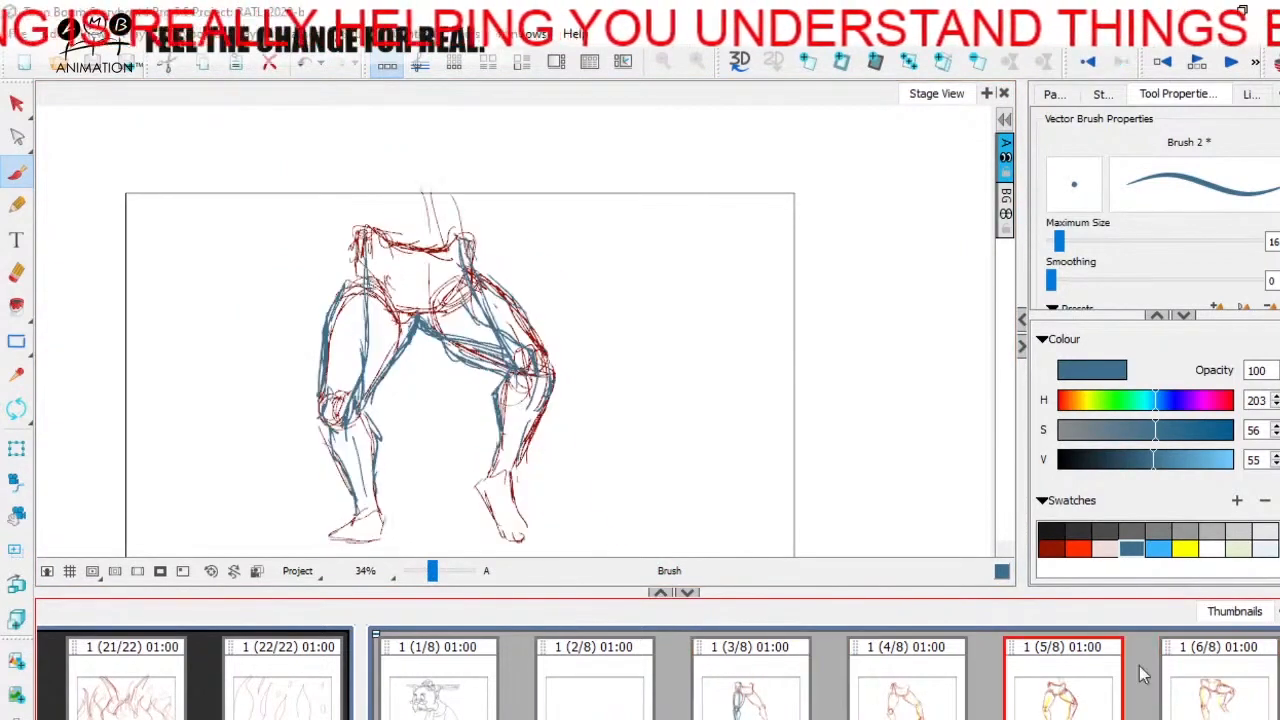
key(Right)
Step: On panel 6, draw the left thigh's blue muscle line from hip to knee, its outer contour and the front muscle shape
drag(559, 398, 583, 354)
drag(535, 432, 571, 464)
click(438, 573)
key(Left)
key(Right)
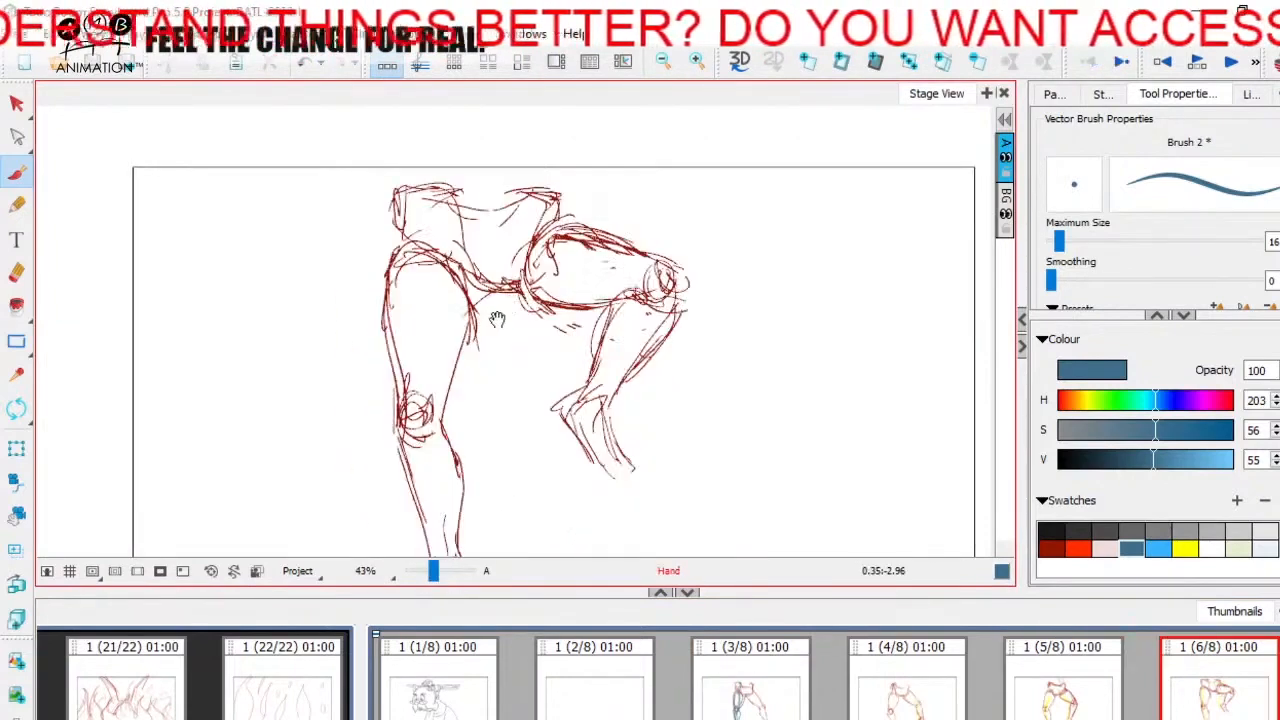
drag(483, 296, 492, 314)
drag(455, 205, 430, 465)
drag(417, 223, 393, 396)
drag(391, 335, 407, 437)
mouse_move(394, 392)
mouse_down()
mouse_move(408, 440)
mouse_move(395, 284)
mouse_move(443, 366)
mouse_up()
mouse_move(431, 265)
mouse_down()
mouse_move(442, 353)
mouse_move(411, 410)
mouse_move(435, 418)
mouse_move(430, 384)
mouse_up()
Step: Draw the standing left leg's inner thigh muscles in blue from the crotch down to the knee on panel 6
key(space)
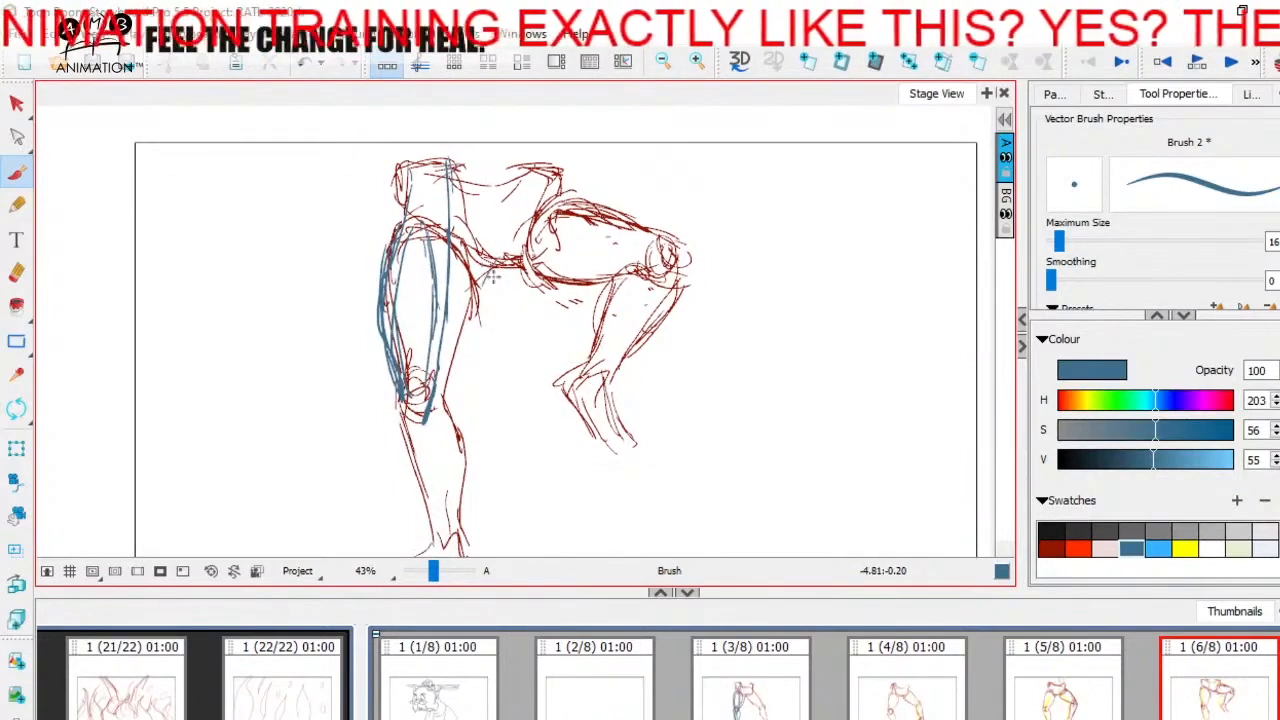
mouse_move(492, 276)
mouse_down()
mouse_move(446, 391)
mouse_move(488, 288)
mouse_move(439, 370)
mouse_move(448, 318)
mouse_up()
key(space)
Step: Draw the raised right thigh's underside muscles in blue from the crotch toward the knee on panel 6
key(space)
drag(478, 366, 469, 299)
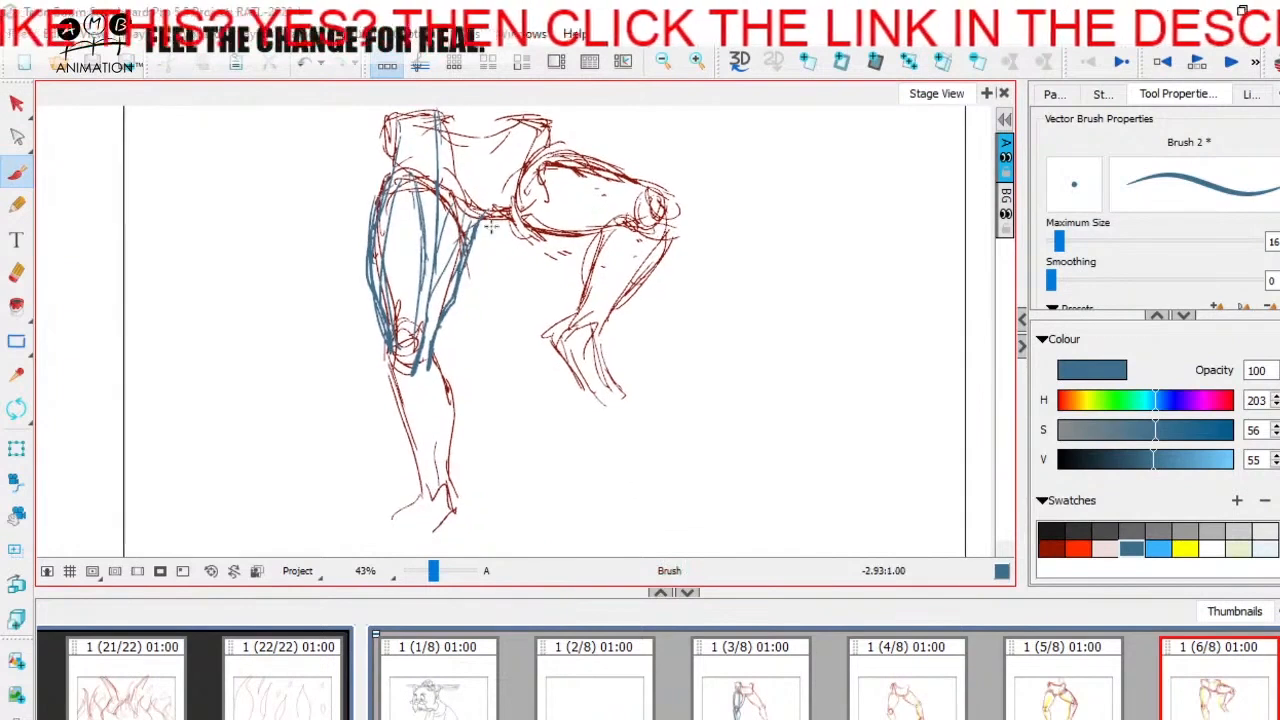
drag(488, 218, 475, 243)
key(space)
drag(494, 222, 486, 240)
mouse_move(481, 235)
mouse_down()
mouse_move(515, 256)
mouse_move(532, 350)
mouse_move(560, 344)
mouse_move(540, 342)
mouse_up()
Step: Add the raised right thigh's front muscle and upper contour in blue from the hip to the kneecap
key(space)
key(Left)
key(Right)
drag(472, 320, 573, 346)
key(space)
drag(489, 281, 464, 305)
mouse_move(468, 255)
mouse_down()
mouse_move(491, 315)
mouse_move(600, 361)
mouse_move(515, 321)
mouse_up()
mouse_move(570, 352)
mouse_down()
mouse_move(454, 335)
mouse_move(568, 352)
mouse_up()
Step: Trace the raised right lower leg's calf and shin in blue from the knee to the ankle
key(space)
drag(616, 386, 578, 407)
drag(462, 305, 574, 353)
mouse_move(542, 320)
mouse_down()
mouse_move(578, 355)
mouse_move(586, 398)
mouse_move(598, 308)
mouse_move(536, 377)
mouse_up()
key(Left)
key(Right)
key(space)
drag(526, 284, 509, 366)
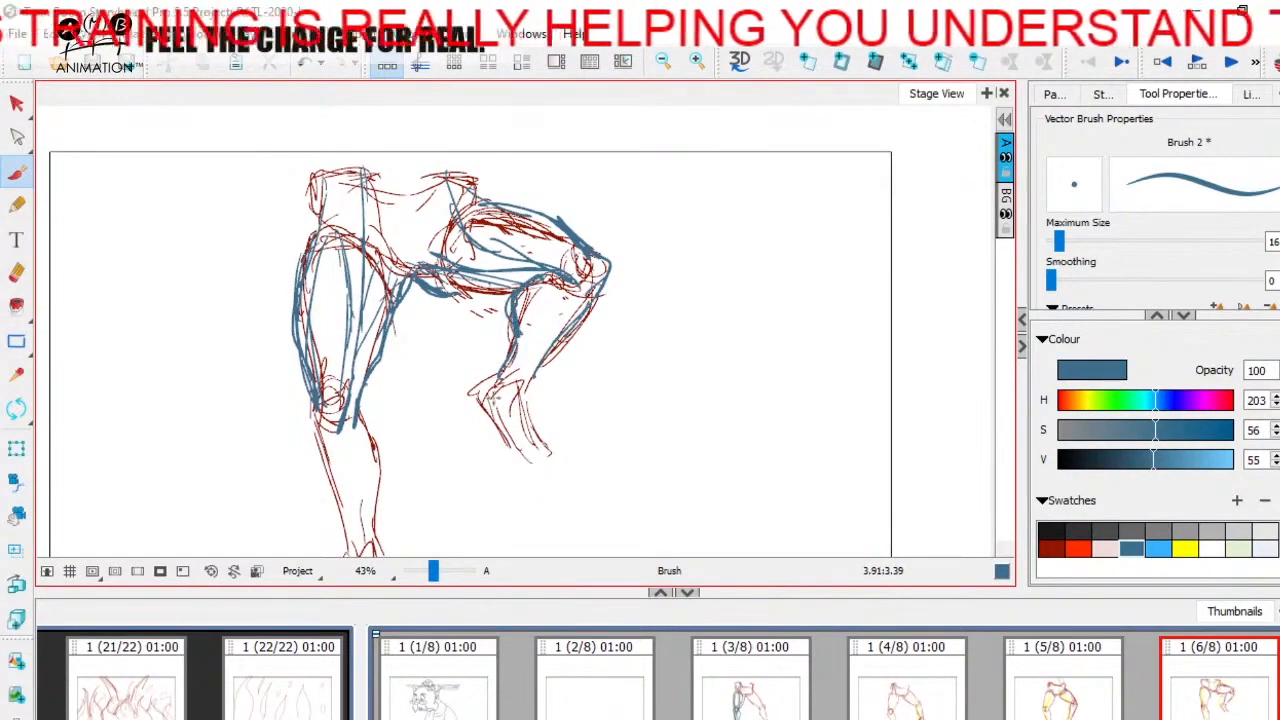
key(Left)
key(Right)
Step: Draw the standing left leg's calf, shin and inner muscle lines in blue below the knee, and outline its foot on panel 6
key(space)
drag(532, 428, 588, 299)
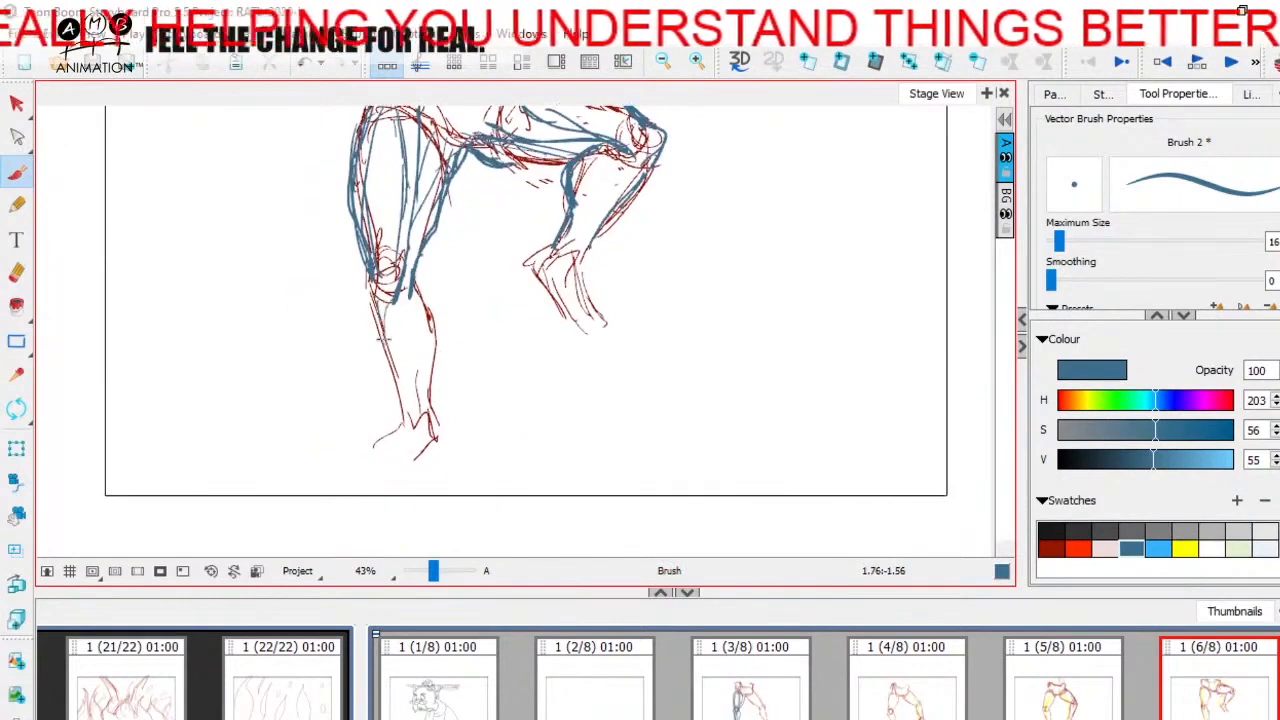
key(space)
drag(459, 295, 467, 325)
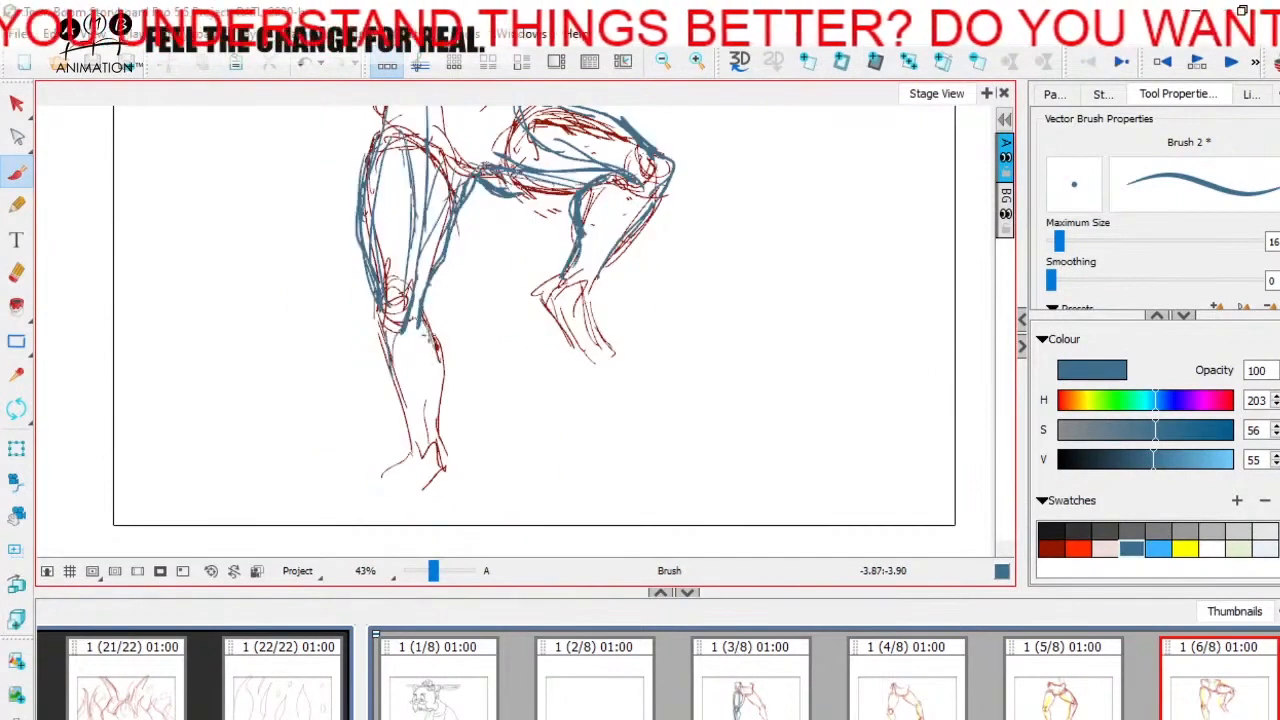
drag(428, 380, 414, 328)
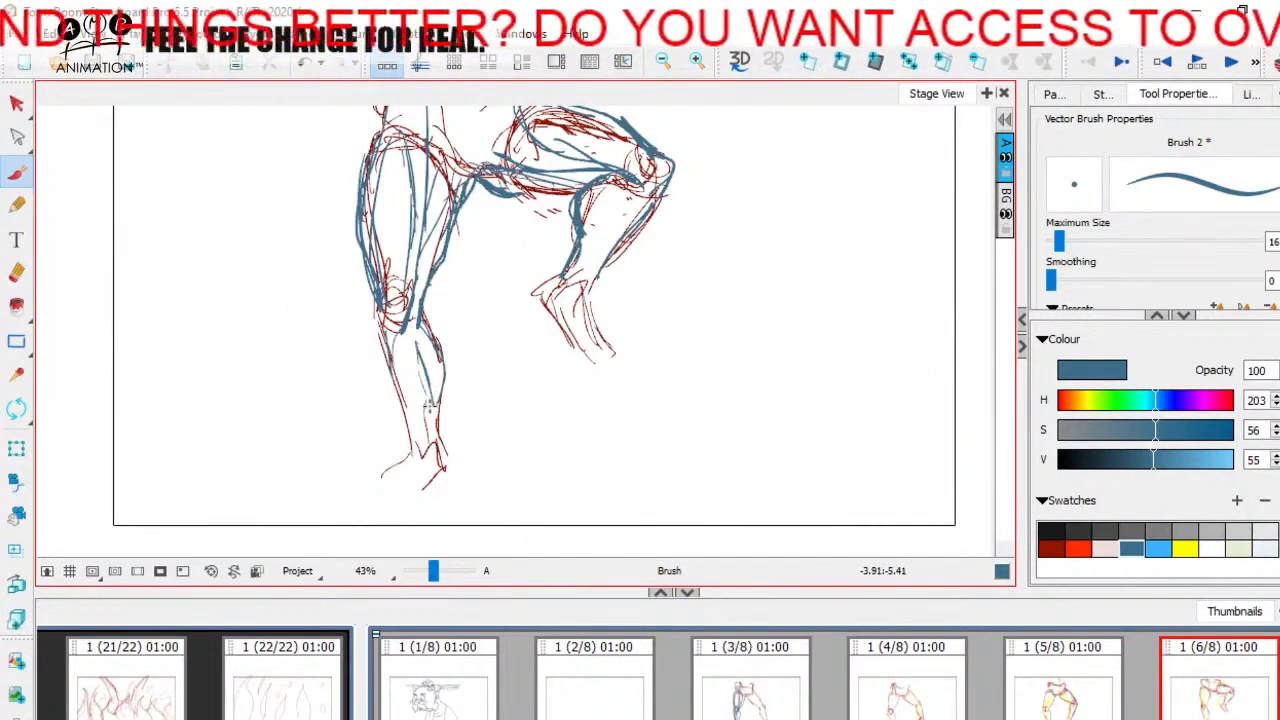
drag(430, 406, 430, 441)
key(Left)
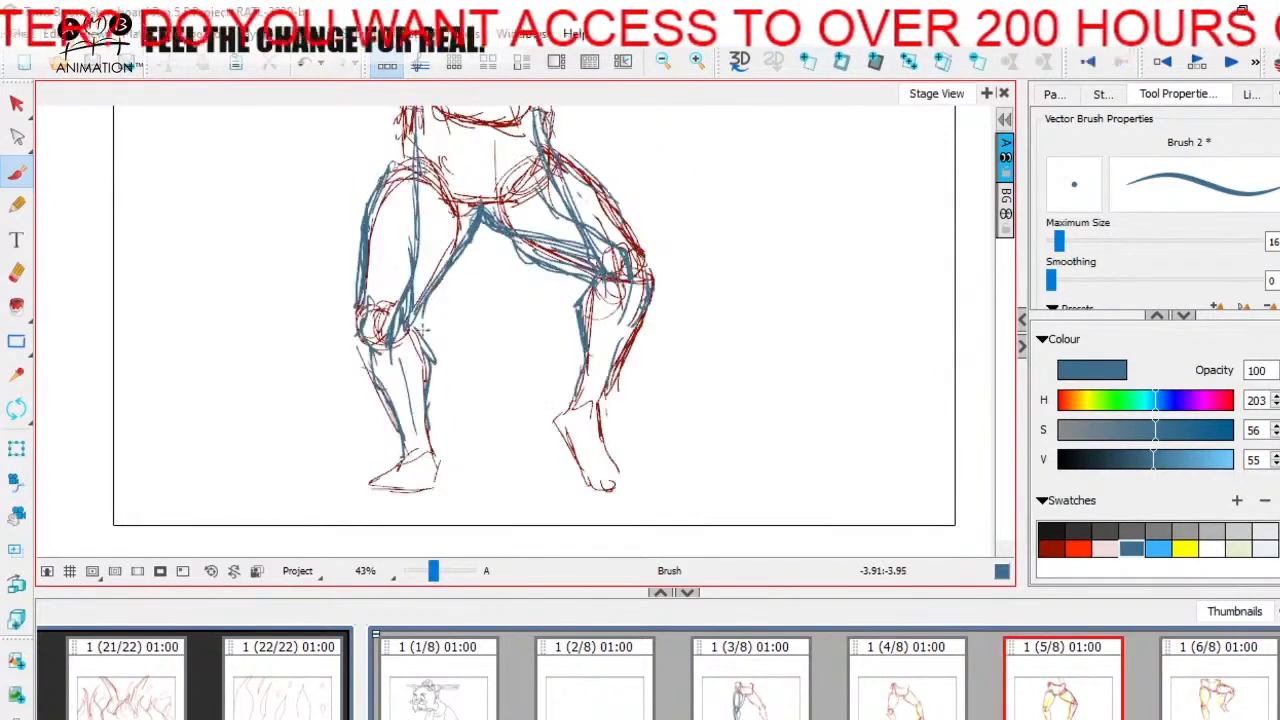
key(Right)
mouse_move(420, 362)
mouse_down()
mouse_move(426, 468)
mouse_move(414, 489)
mouse_up()
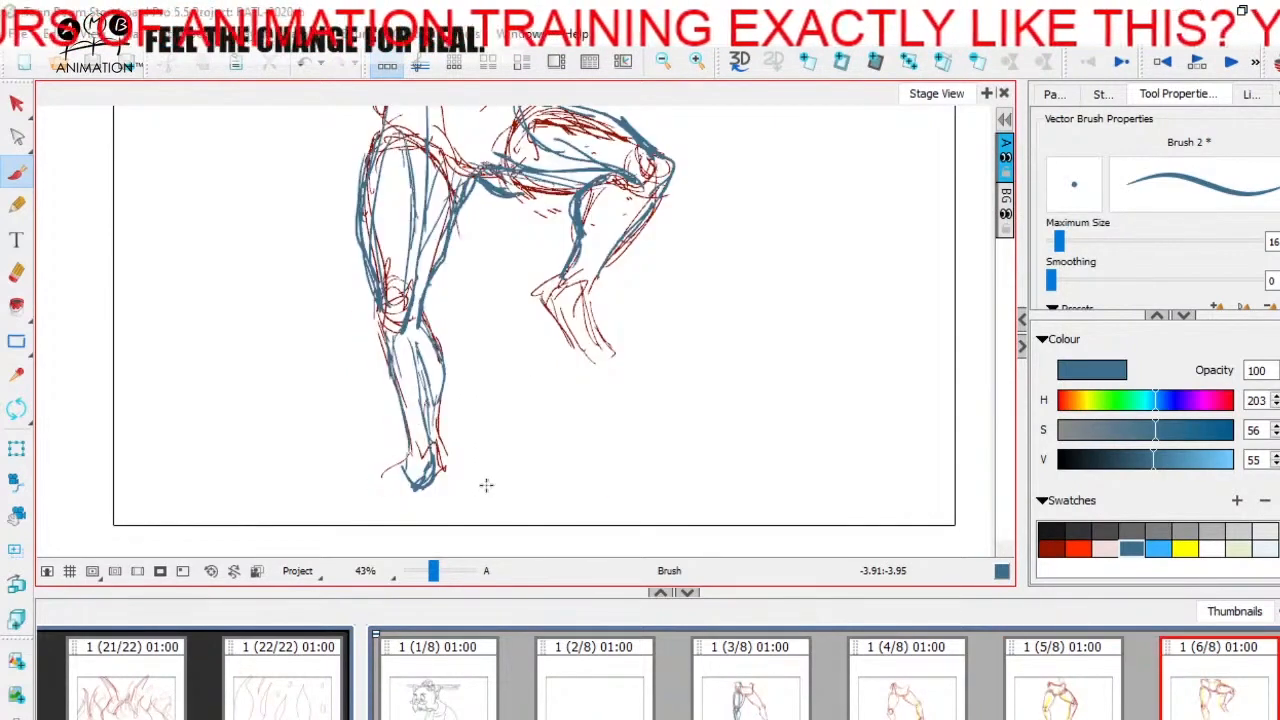
Step: Reinforce the standing left leg's inner calf muscle in blue below the knee on panel 6, comparing it with panel 5
drag(412, 338, 424, 418)
key(Left)
key(Right)
key(Left)
key(Right)
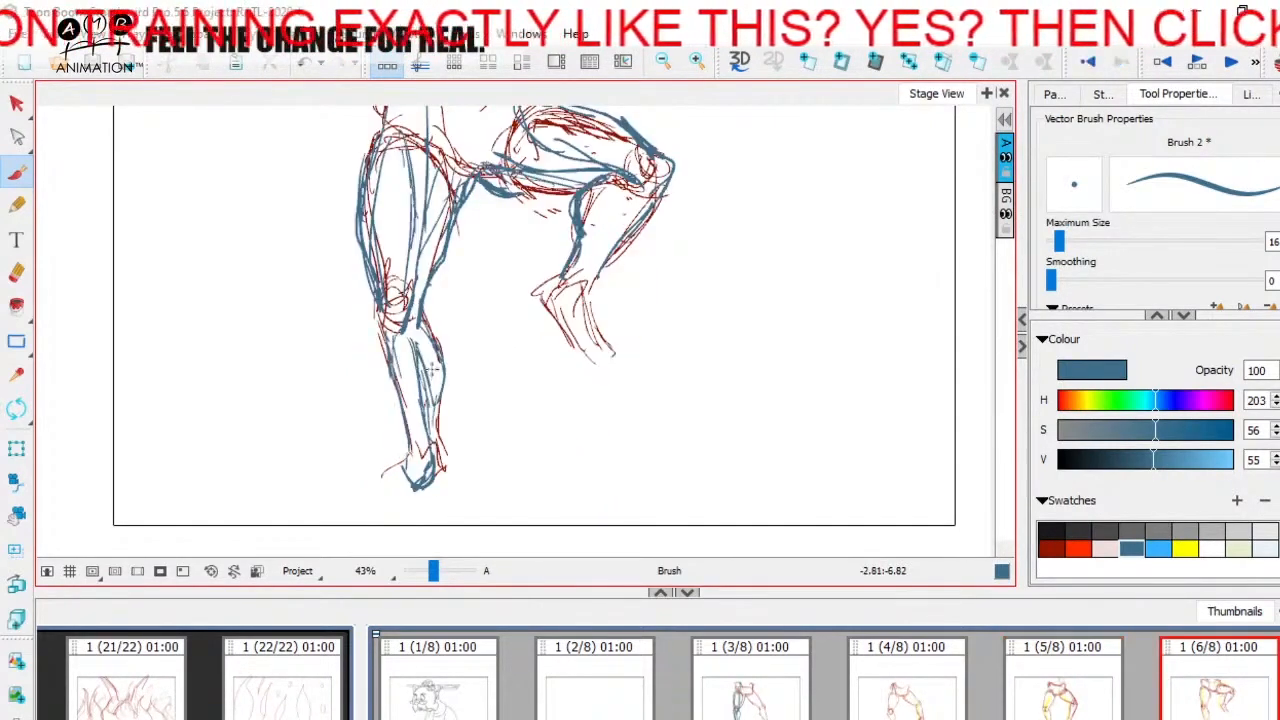
key(Left)
key(Right)
key(space)
drag(705, 368, 657, 431)
key(Left)
key(Right)
mouse_move(449, 412)
mouse_down()
mouse_move(408, 444)
mouse_move(434, 450)
mouse_up()
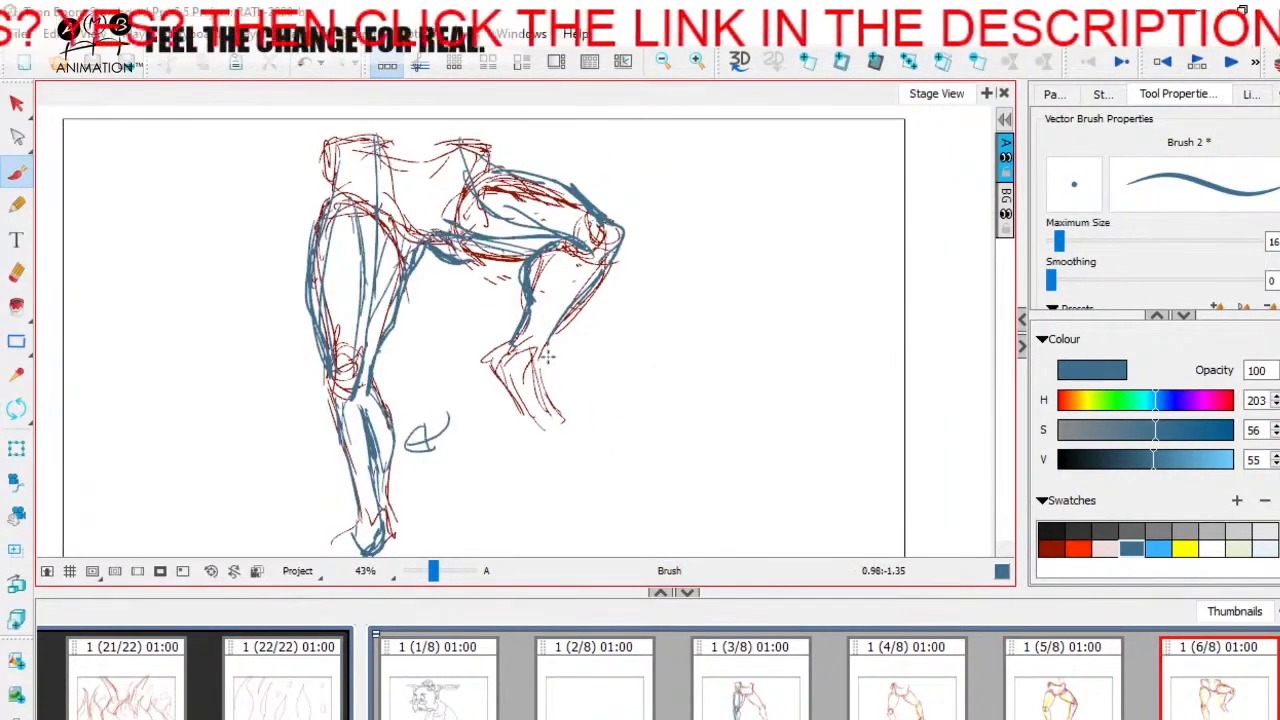
key(ctrl+z)
Step: Add a calf muscle line and ankle accents in blue to the raised right lower leg on panel 6
key(Left)
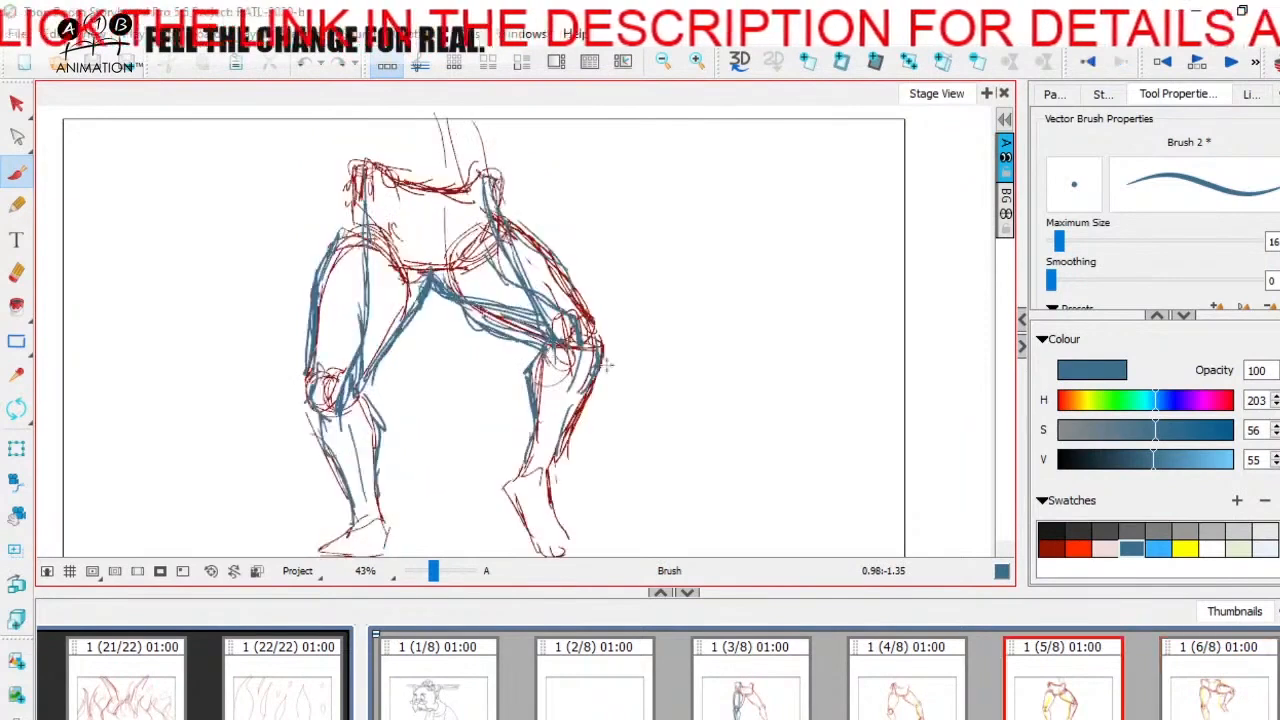
key(Right)
mouse_move(557, 330)
mouse_down()
mouse_move(611, 392)
mouse_move(651, 387)
mouse_move(655, 320)
mouse_up()
scroll(1051, 683, down, 1)
Step: Open panel 7 and trace the standing left thigh's outer contour in blue from the hip to the knee
click(1051, 683)
key(Left)
key(Right)
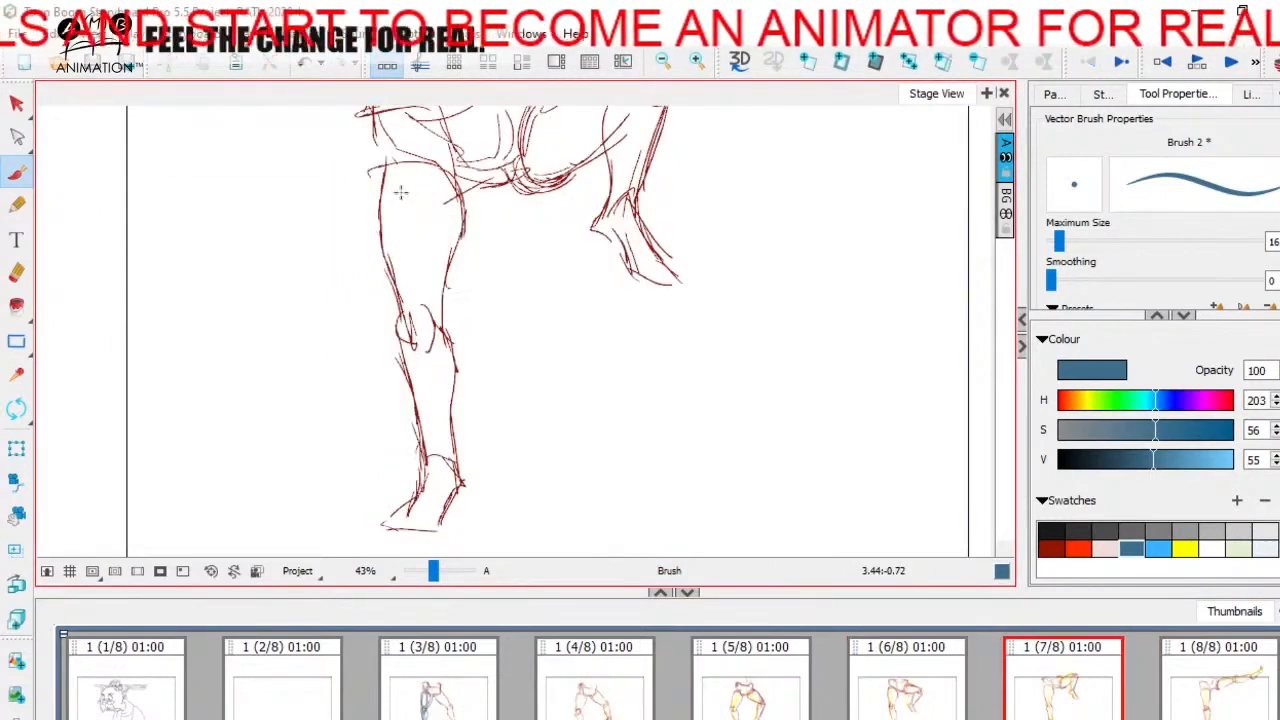
mouse_move(381, 162)
mouse_down()
mouse_move(407, 348)
mouse_move(428, 350)
mouse_up()
key(Left)
key(Right)
key(Left)
key(Right)
Step: Draw the standing thigh's long muscle line from the hip bone to the knee and its inner contour in blue on panel 7
mouse_move(450, 215)
mouse_down()
mouse_move(459, 275)
mouse_move(436, 240)
mouse_up()
drag(422, 174, 438, 220)
mouse_move(430, 150)
mouse_down()
mouse_move(446, 330)
mouse_move(435, 428)
mouse_up()
drag(484, 248, 446, 398)
mouse_move(466, 332)
mouse_down()
mouse_move(448, 402)
mouse_move(482, 256)
mouse_up()
key(Left)
key(Right)
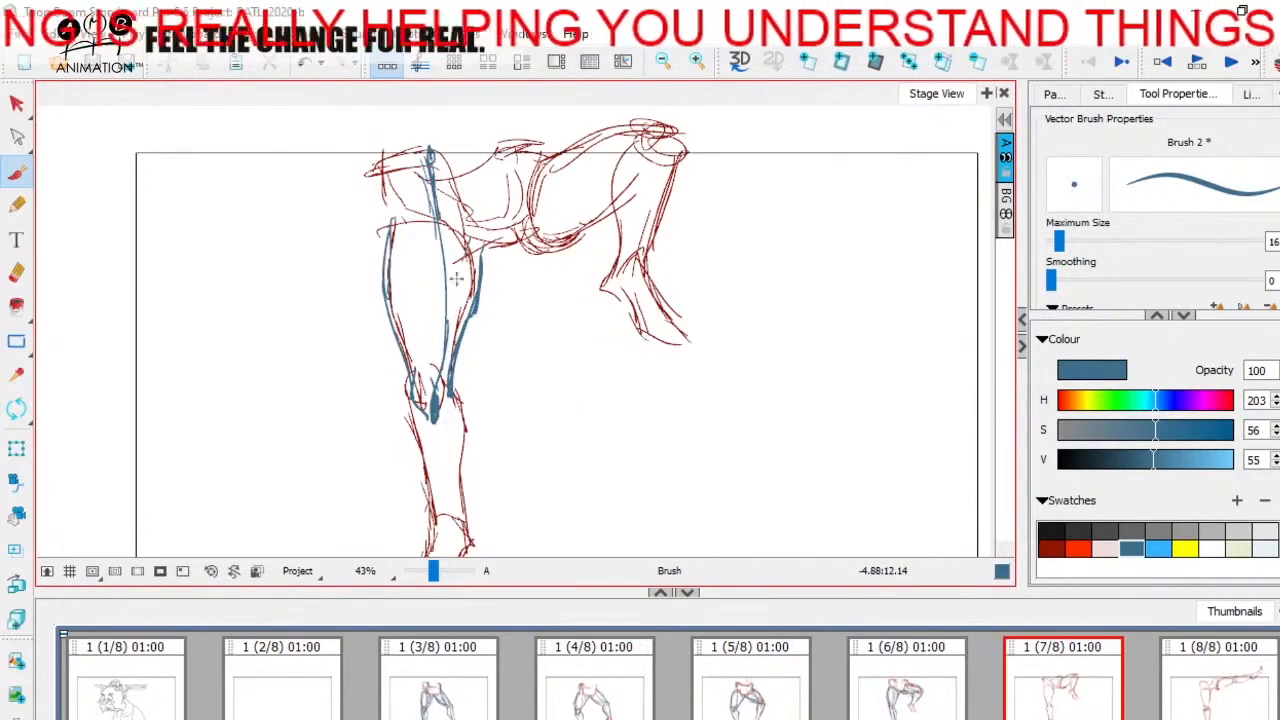
Step: Add the standing leg's inner thigh muscles in blue, running up into the crotch on panel 7
drag(465, 308, 506, 240)
key(Left)
key(Right)
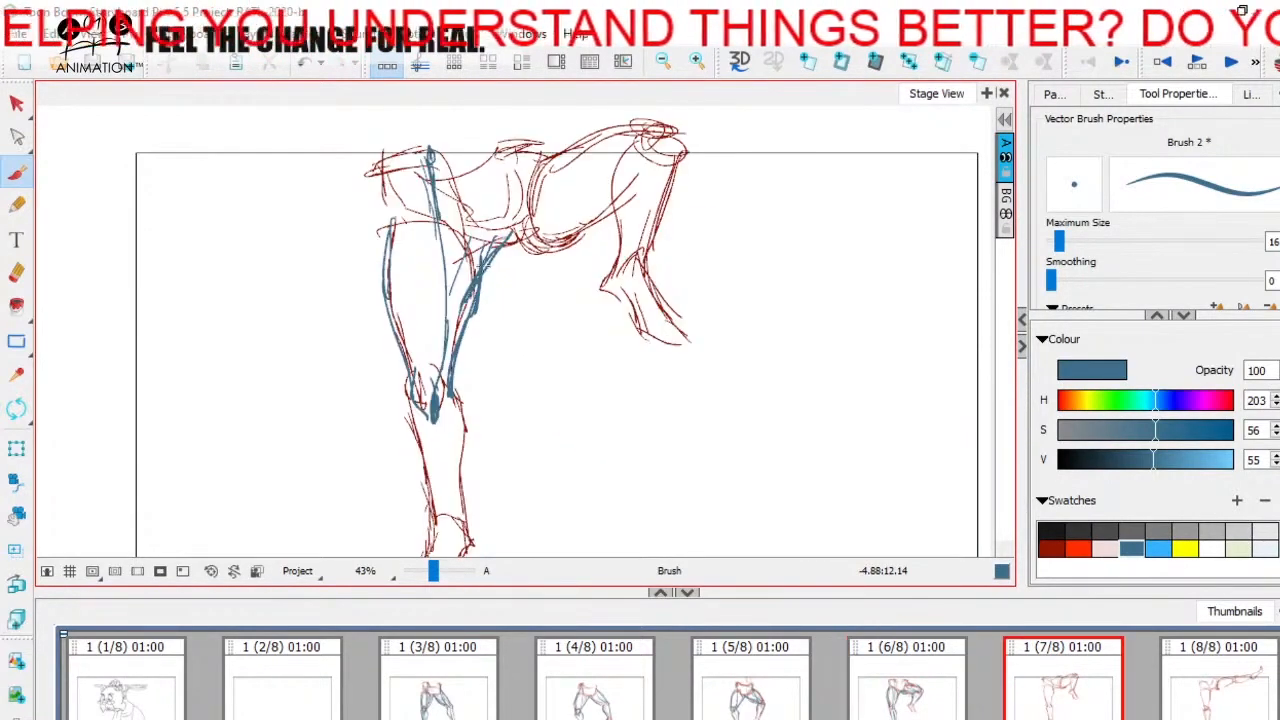
key(Left)
key(Right)
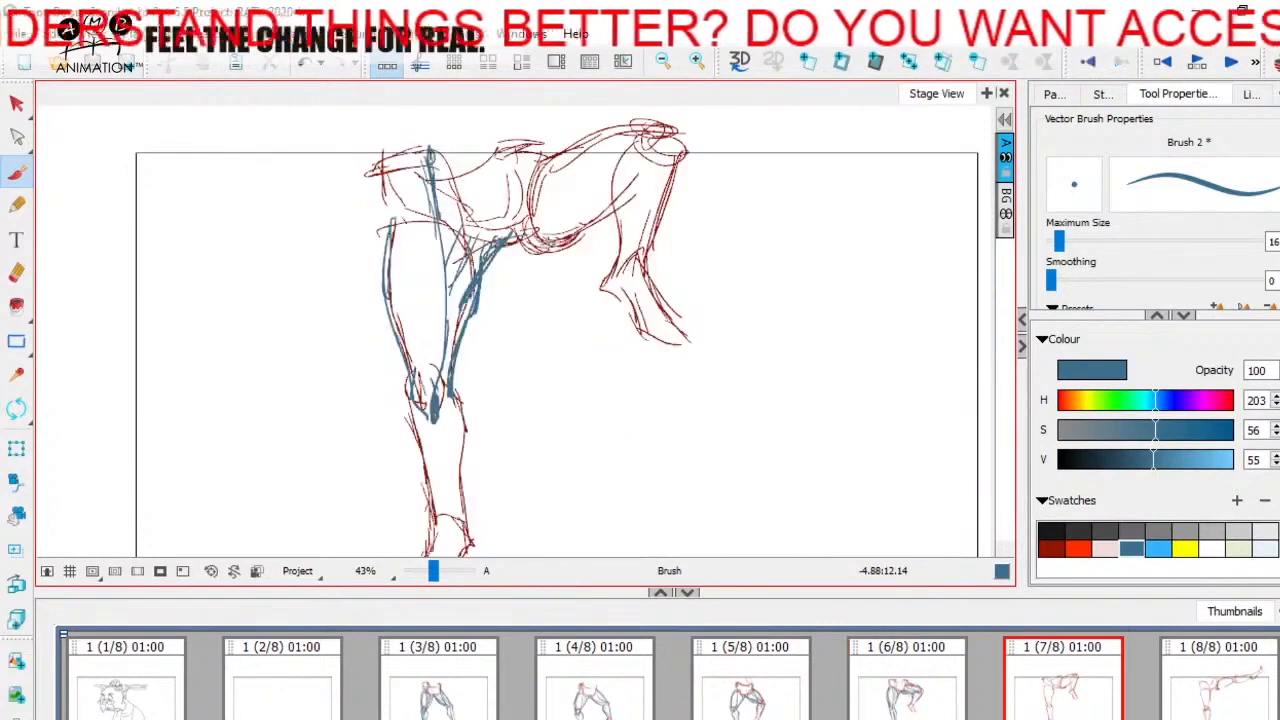
Step: Draw the raised right thigh's inner muscles from the crotch and its front muscle from hip to knee in blue on panel 7
mouse_move(504, 241)
mouse_down()
mouse_move(580, 226)
mouse_move(568, 230)
mouse_move(646, 180)
mouse_up()
key(Left)
key(Right)
key(Left)
key(Right)
key(Left)
key(Right)
key(Left)
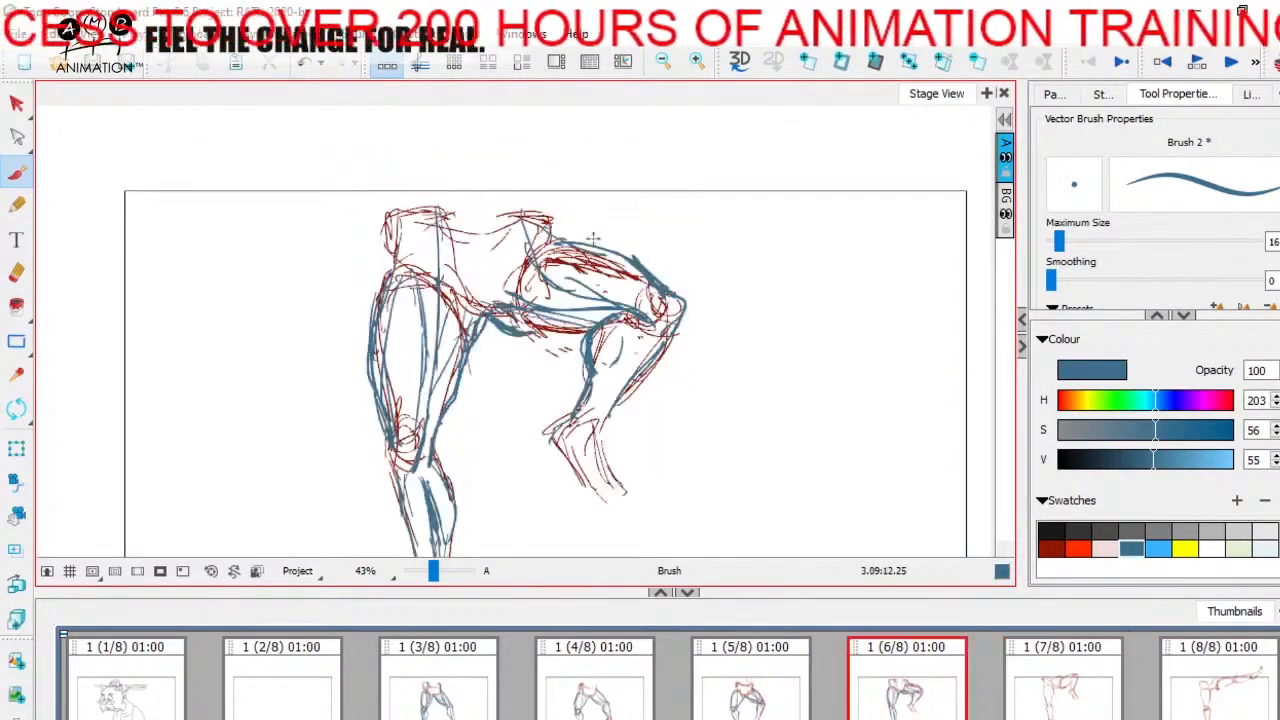
key(Right)
drag(522, 262, 620, 202)
key(Left)
key(Right)
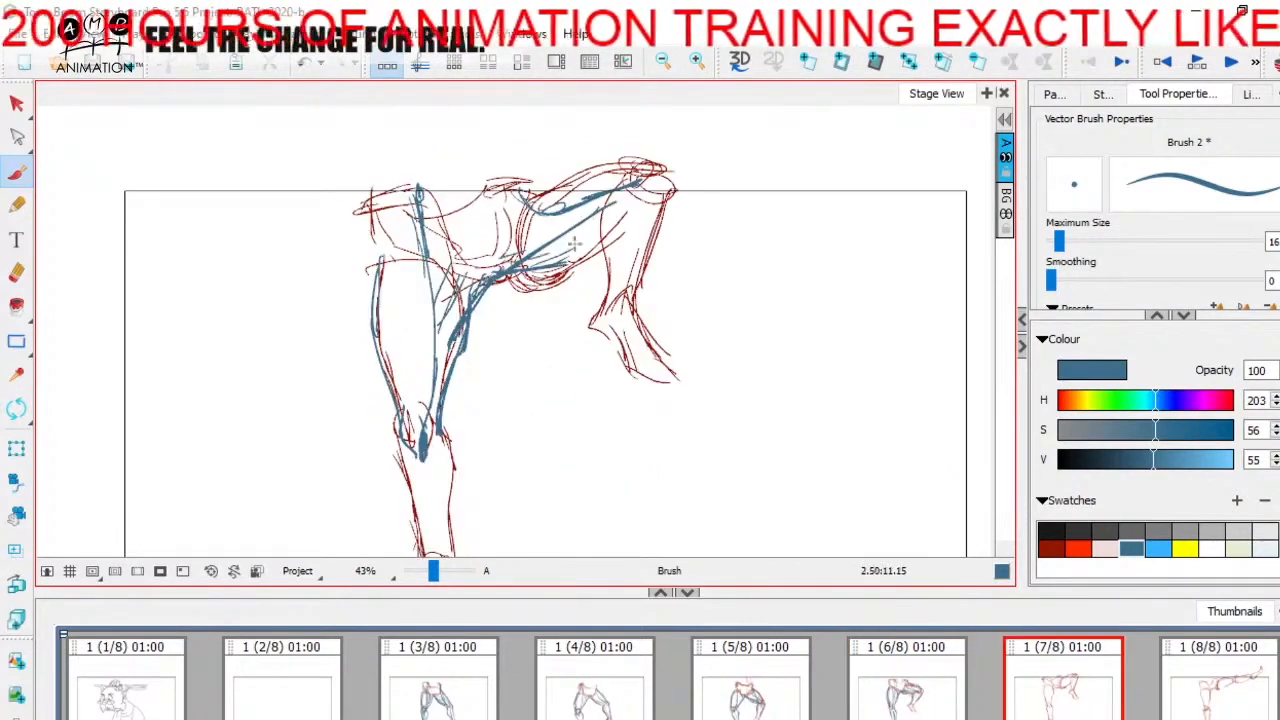
Step: Trace the raised right thigh's underside in blue from the crotch toward the back of the knee on panel 7
drag(540, 276, 495, 298)
mouse_move(582, 260)
mouse_down()
mouse_move(528, 298)
mouse_move(541, 295)
mouse_move(554, 345)
mouse_up()
key(Left)
key(Right)
key(space)
key(Left)
key(Right)
key(space)
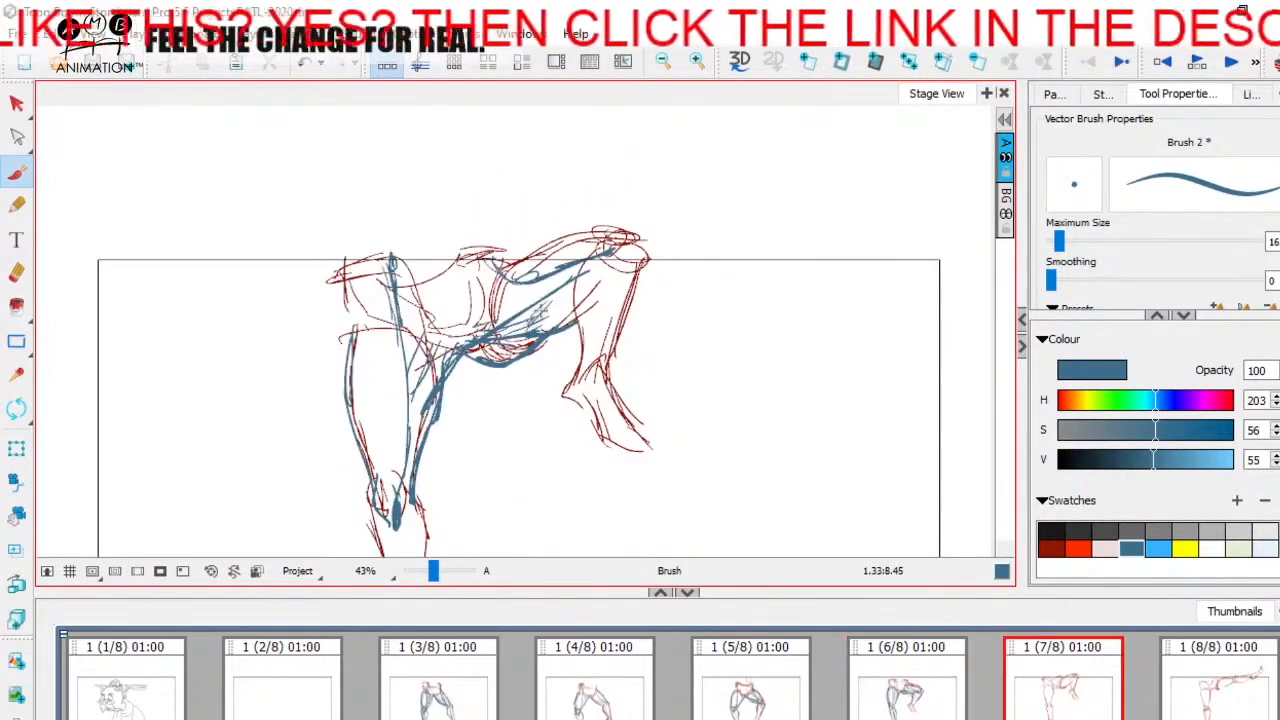
Step: Draw the raised right thigh's upper contour and the kneecap in blue, and begin the back of the calf on panel 7
key(space)
drag(562, 288, 529, 314)
key(Left)
key(Right)
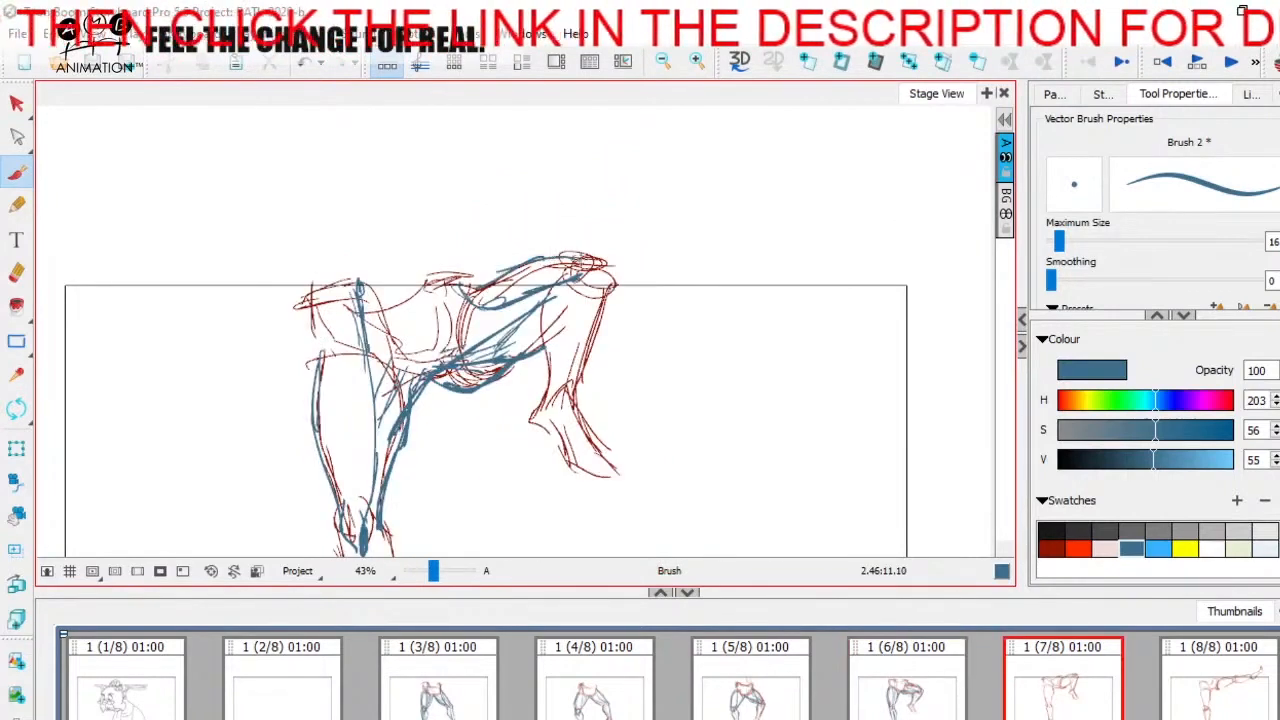
key(Left)
key(Right)
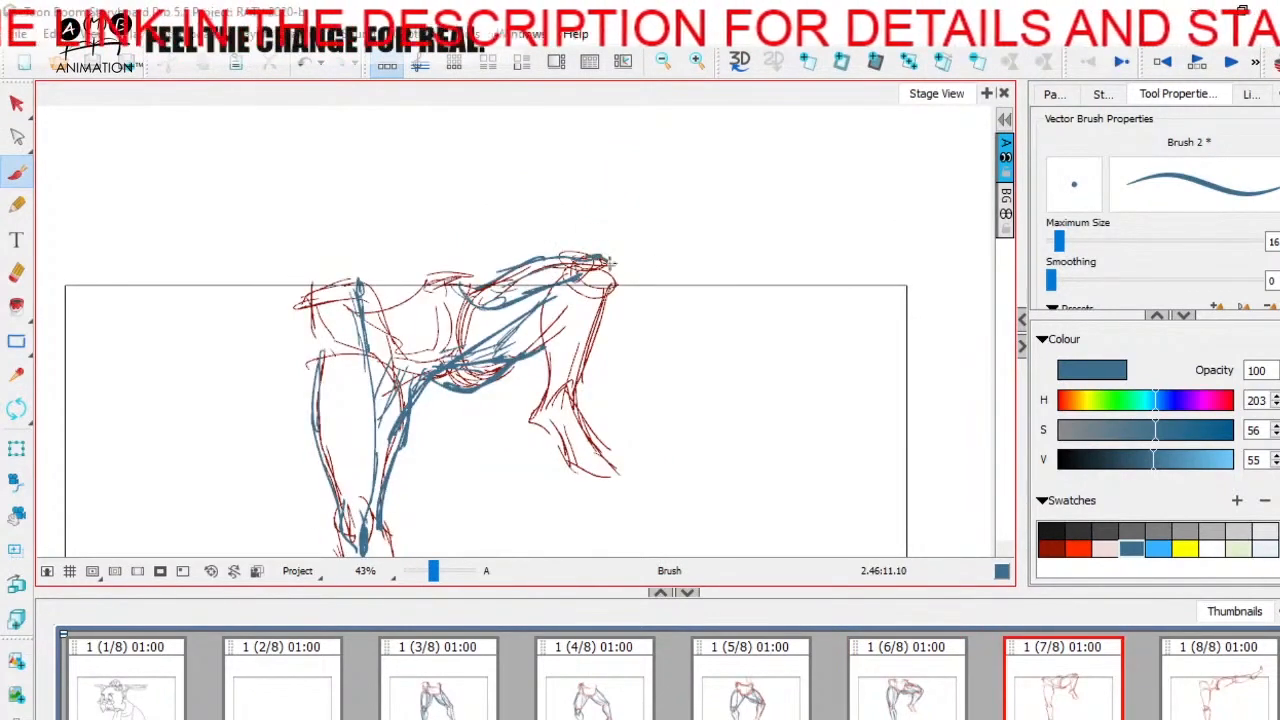
key(Left)
key(Right)
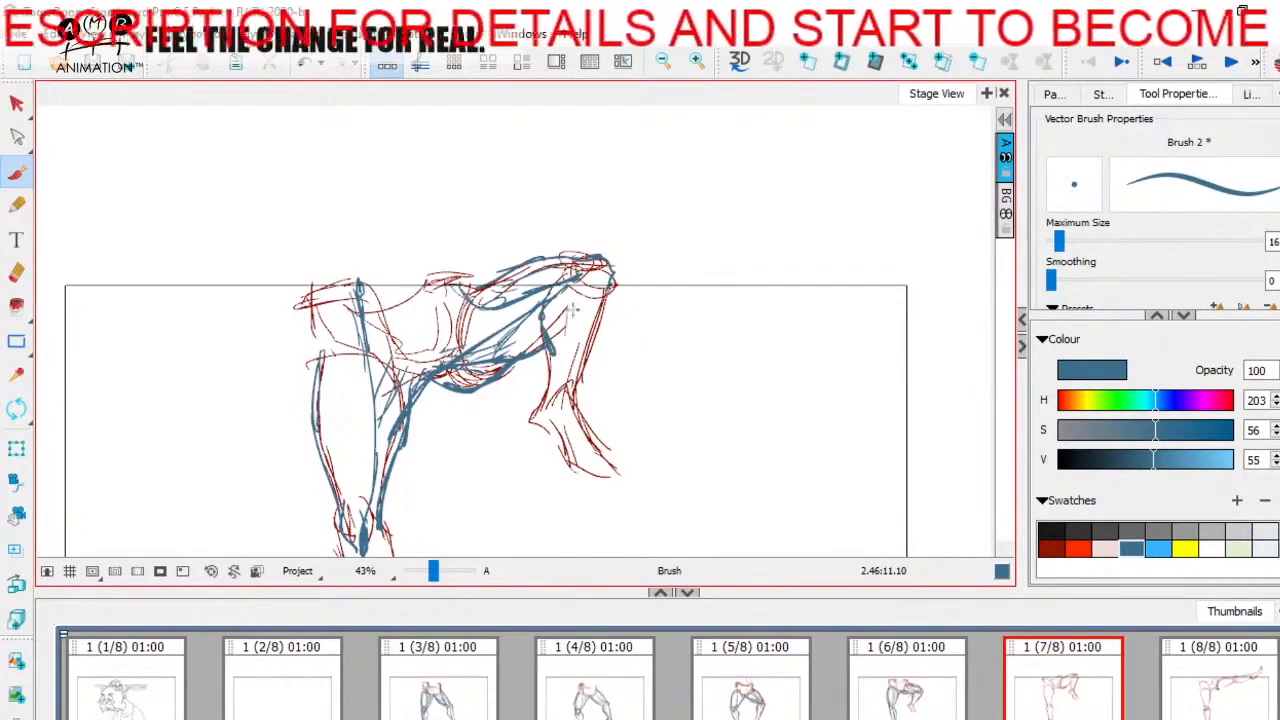
Step: Add blue calf lines to both legs and a front thigh muscle line to the standing leg on panel 7
drag(574, 350, 557, 394)
drag(568, 360, 641, 217)
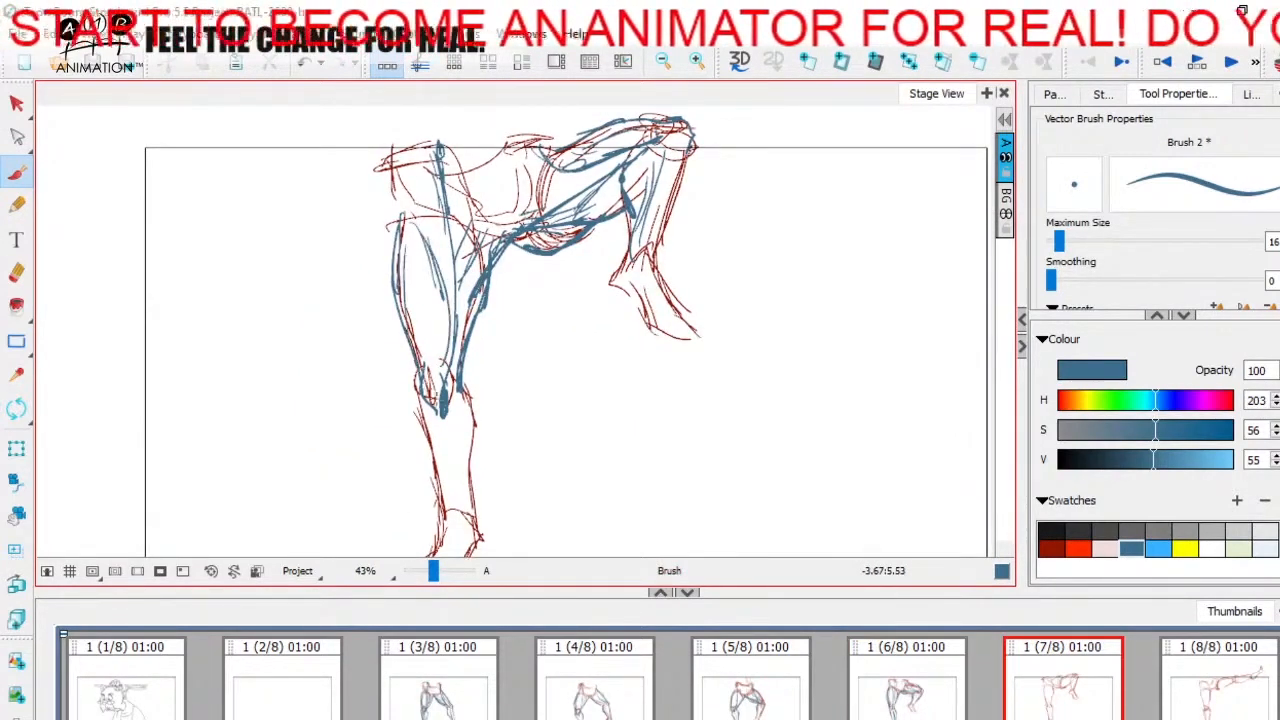
drag(435, 425, 436, 343)
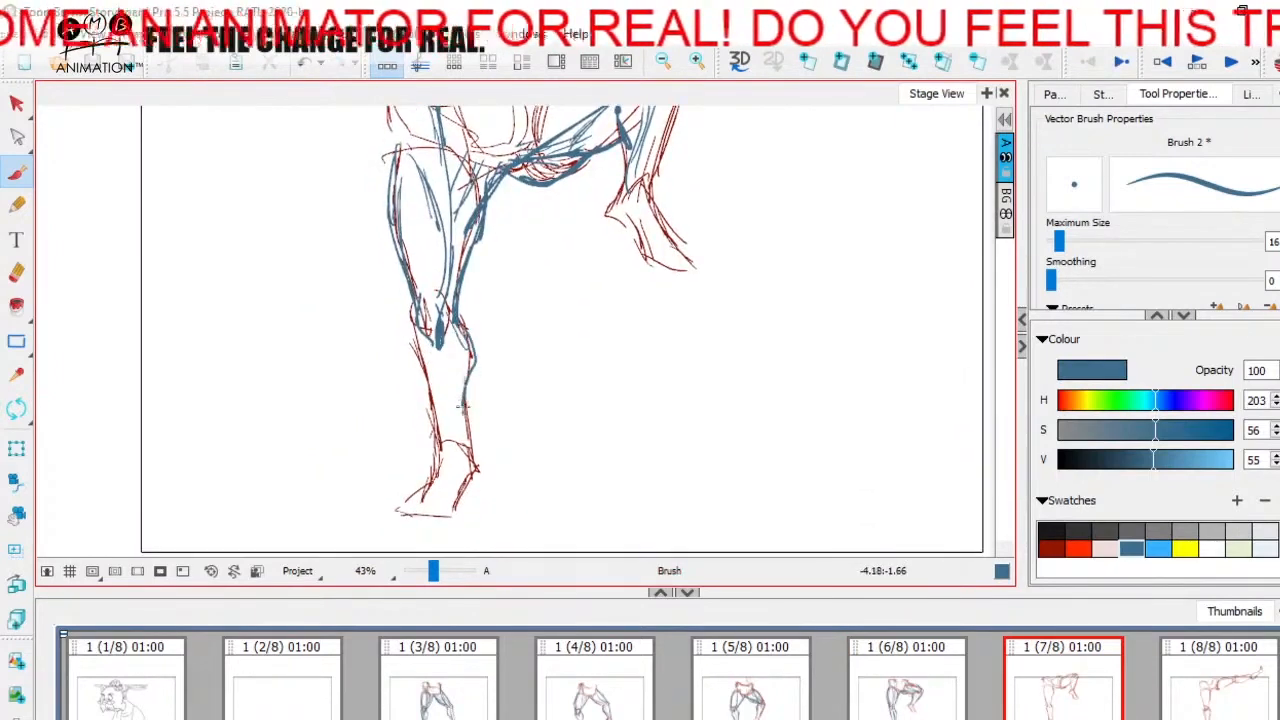
drag(564, 395, 554, 515)
Step: Open panel 8 and draw the standing leg's long thigh muscle from hip to knee in blue, rounding it under the kneecap
click(1203, 697)
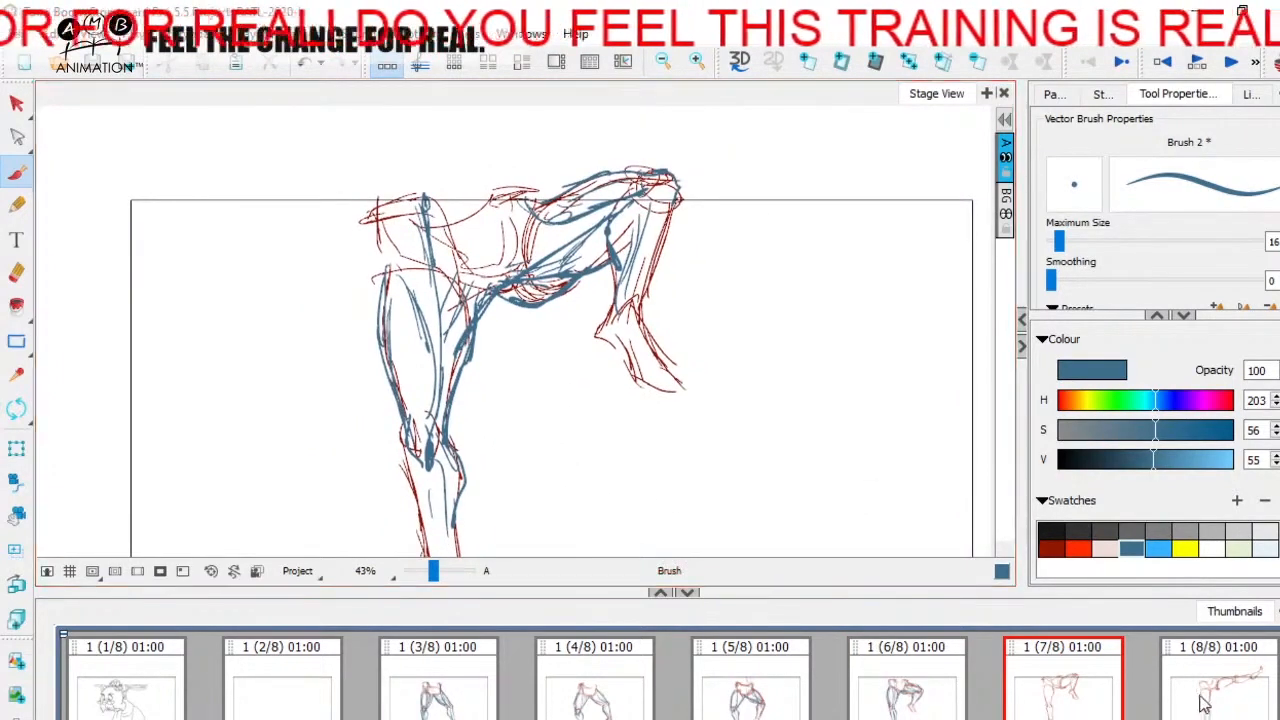
drag(643, 377, 657, 283)
key(Left)
key(Right)
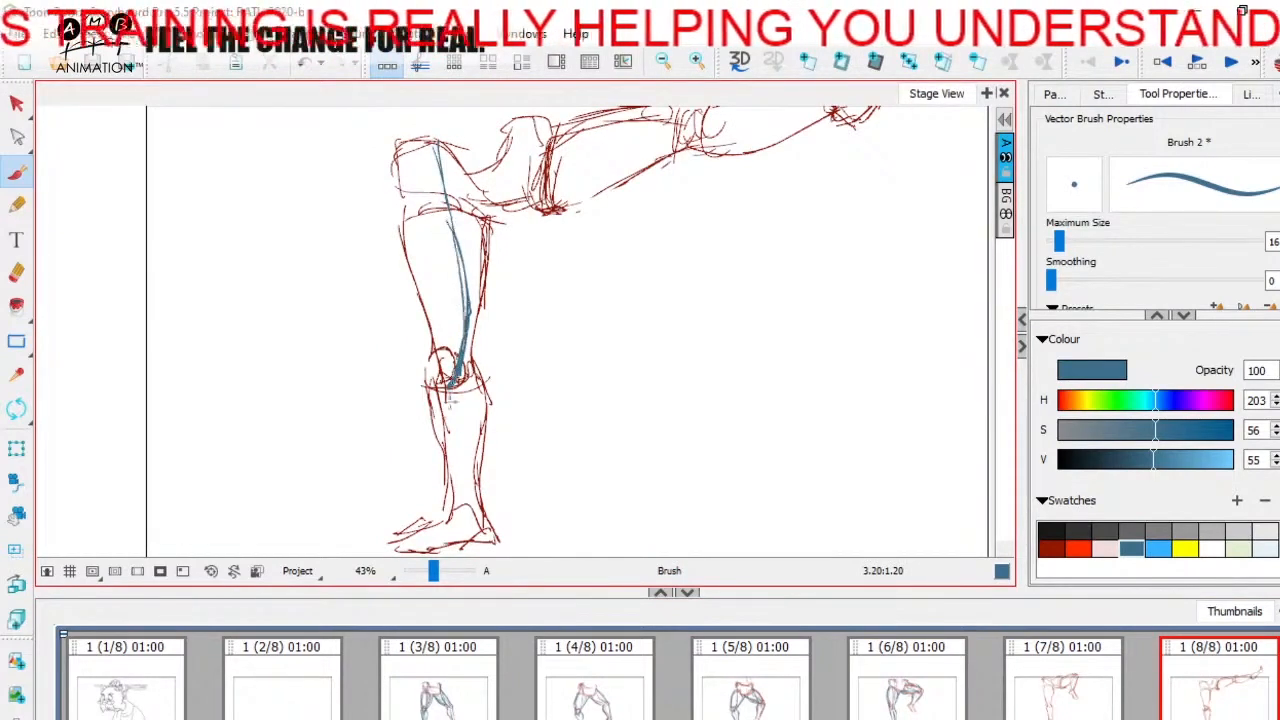
drag(452, 401, 448, 417)
key(Left)
key(Right)
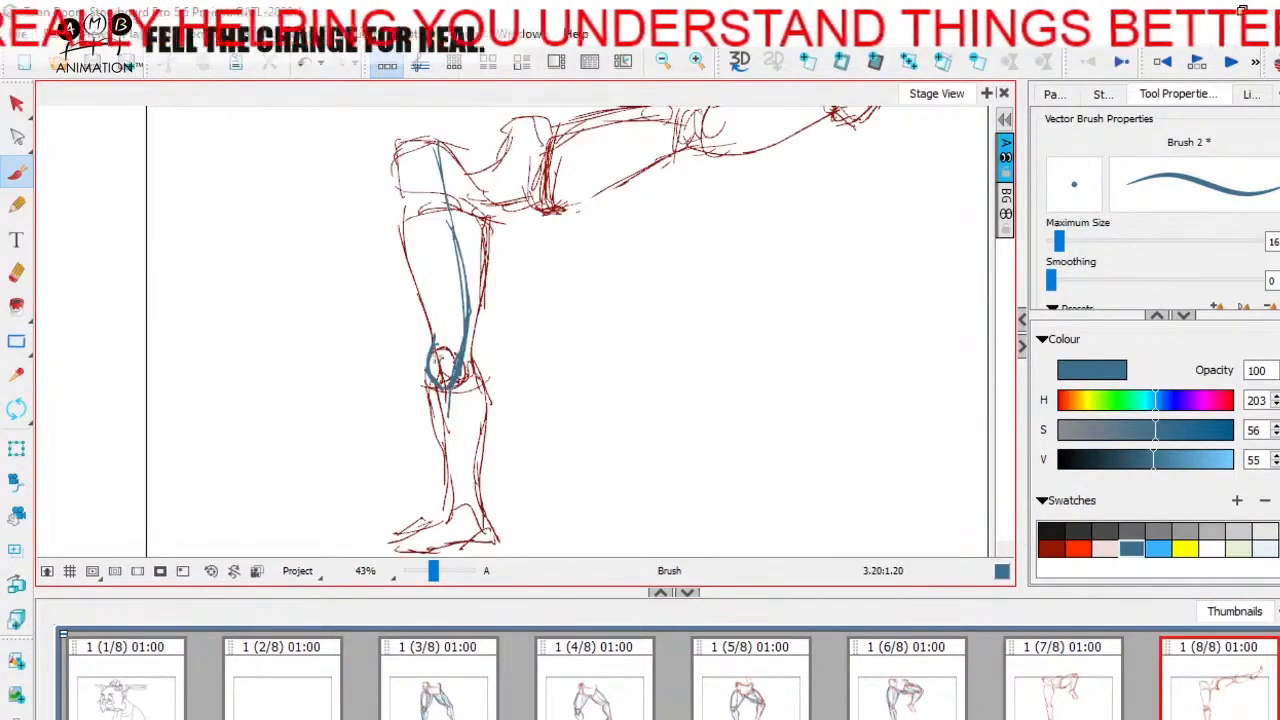
Step: Trace the standing left leg's outer and inner thigh contours, front thigh muscle and calf in blue on panel 8
mouse_move(430, 344)
mouse_down()
mouse_move(404, 250)
mouse_move(450, 336)
mouse_up()
key(Left)
key(Right)
key(Left)
key(Right)
key(Left)
key(Right)
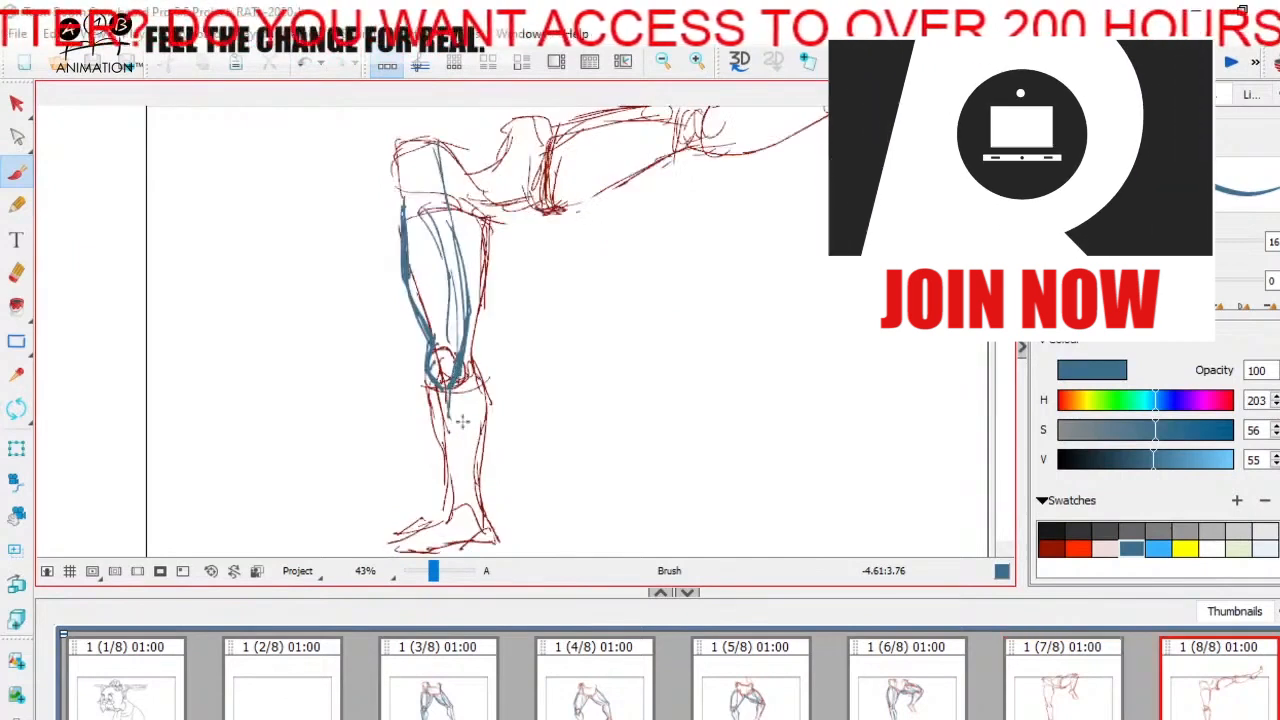
drag(490, 410, 477, 485)
mouse_move(514, 236)
mouse_down()
mouse_move(505, 297)
mouse_move(471, 343)
mouse_up()
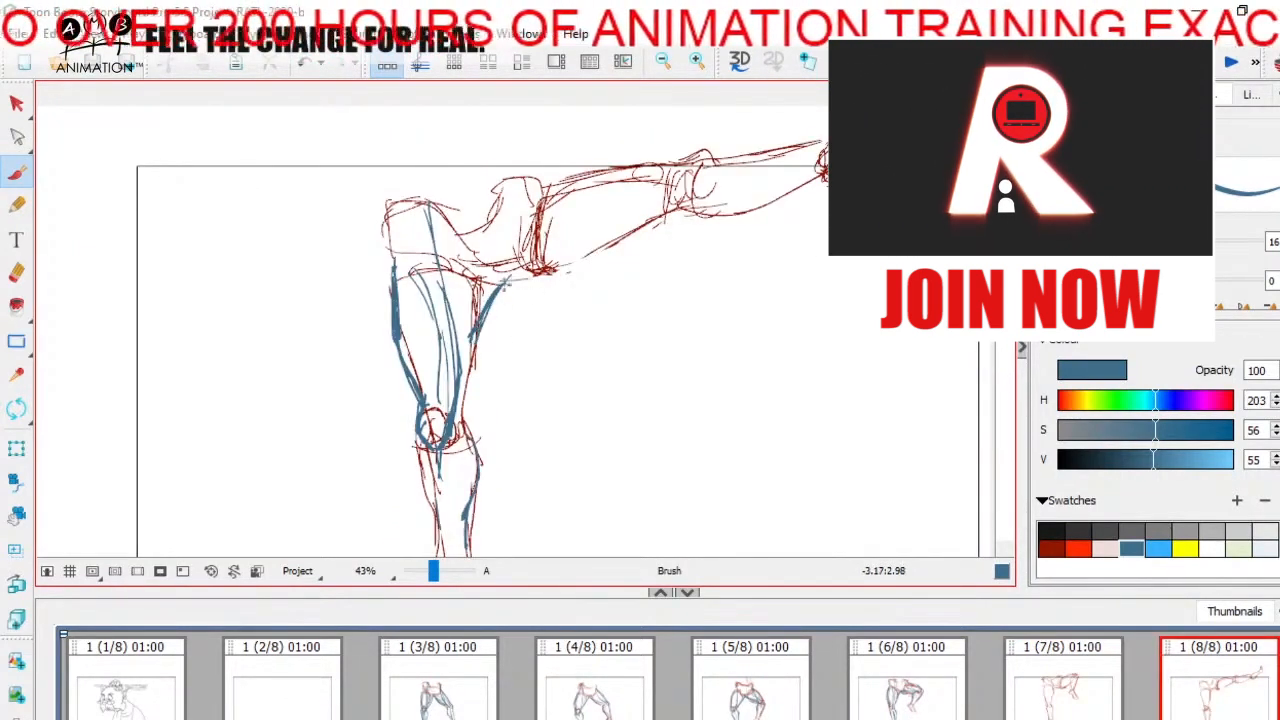
Step: Draw the raised right thigh's underside muscles in blue, extending outward from the crotch on panel 8
drag(508, 279, 597, 242)
key(Left)
key(Right)
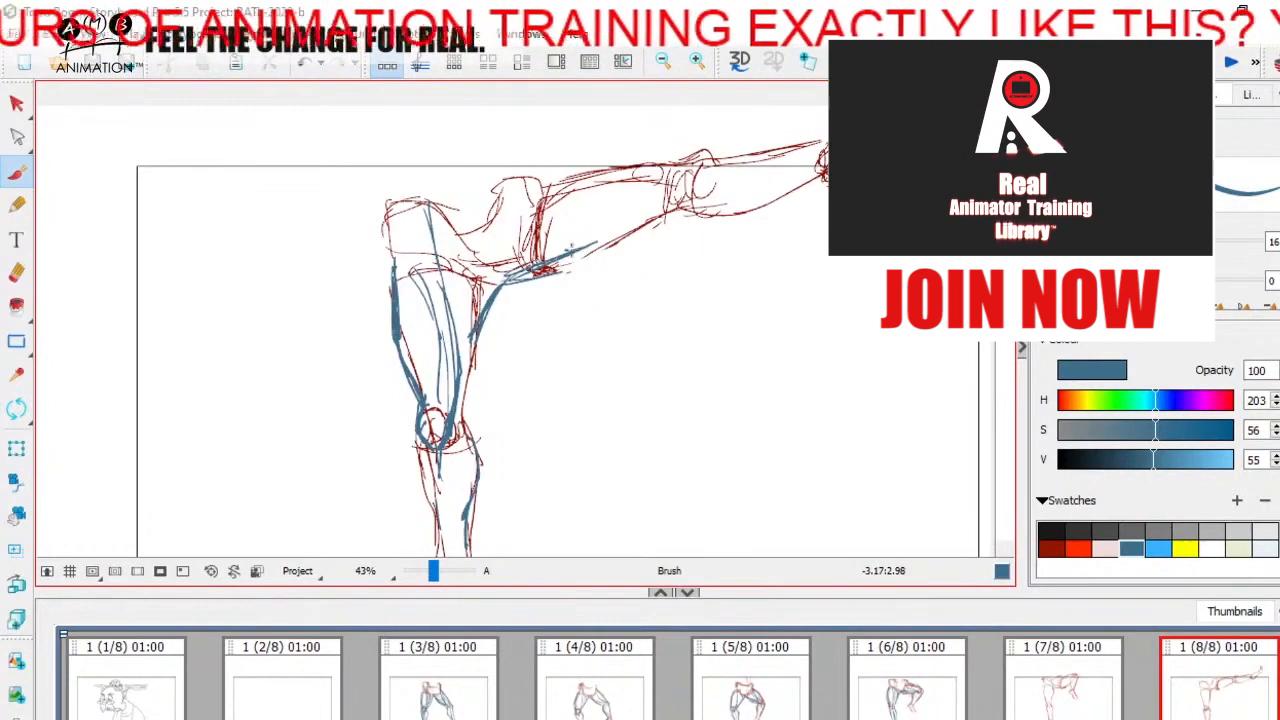
drag(504, 285, 541, 287)
key(Left)
key(Right)
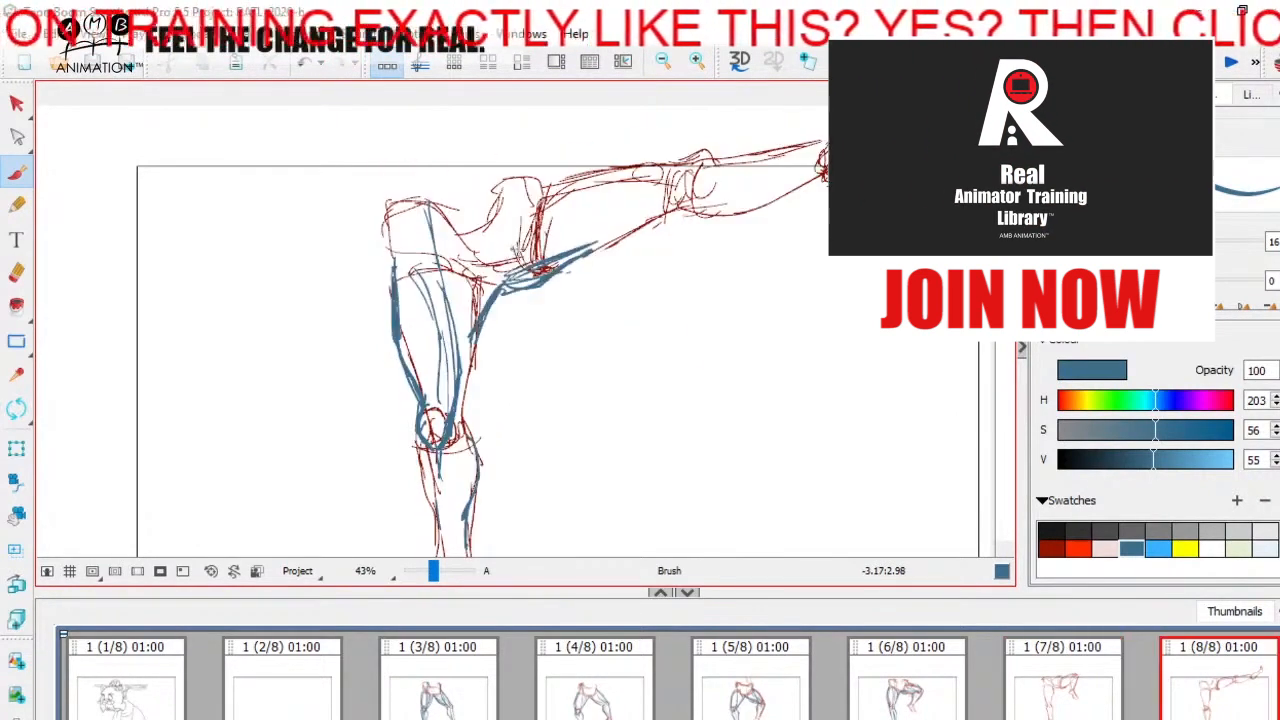
key(Left)
key(Right)
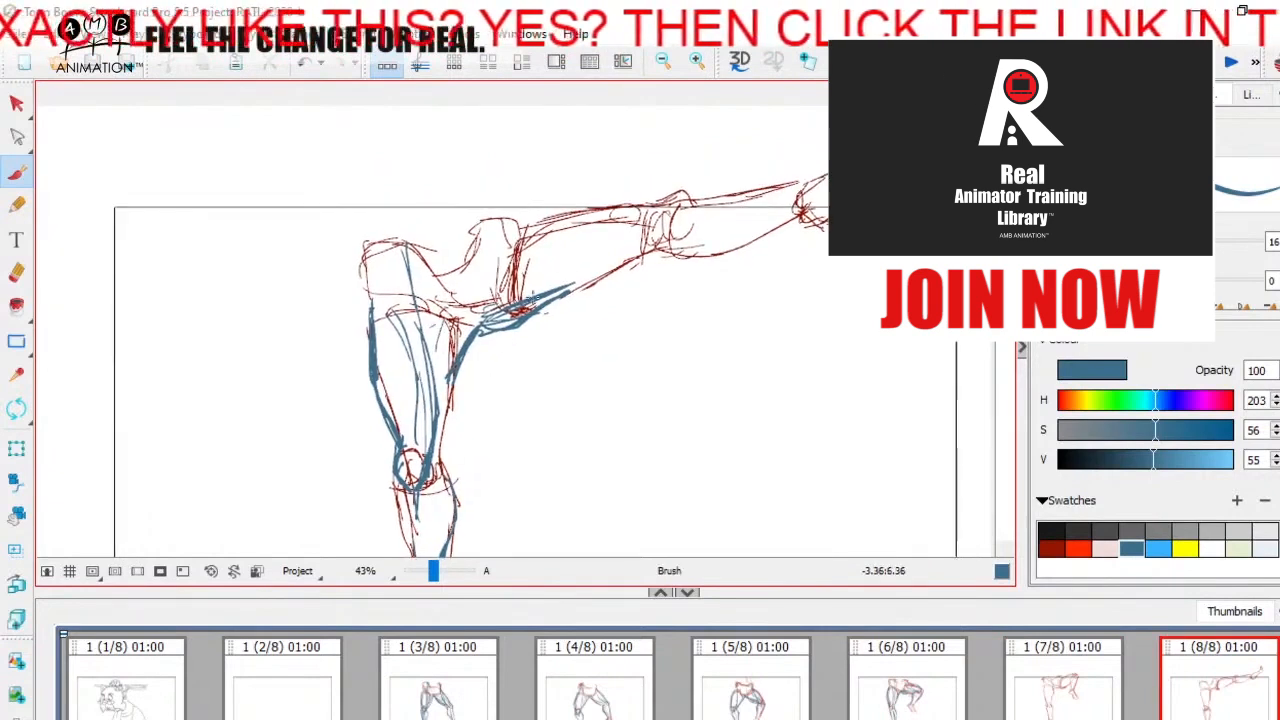
Step: Add the raised right thigh's front and inner muscle lines and its upper contour in blue up to the knee on panel 8
key(Left)
key(Right)
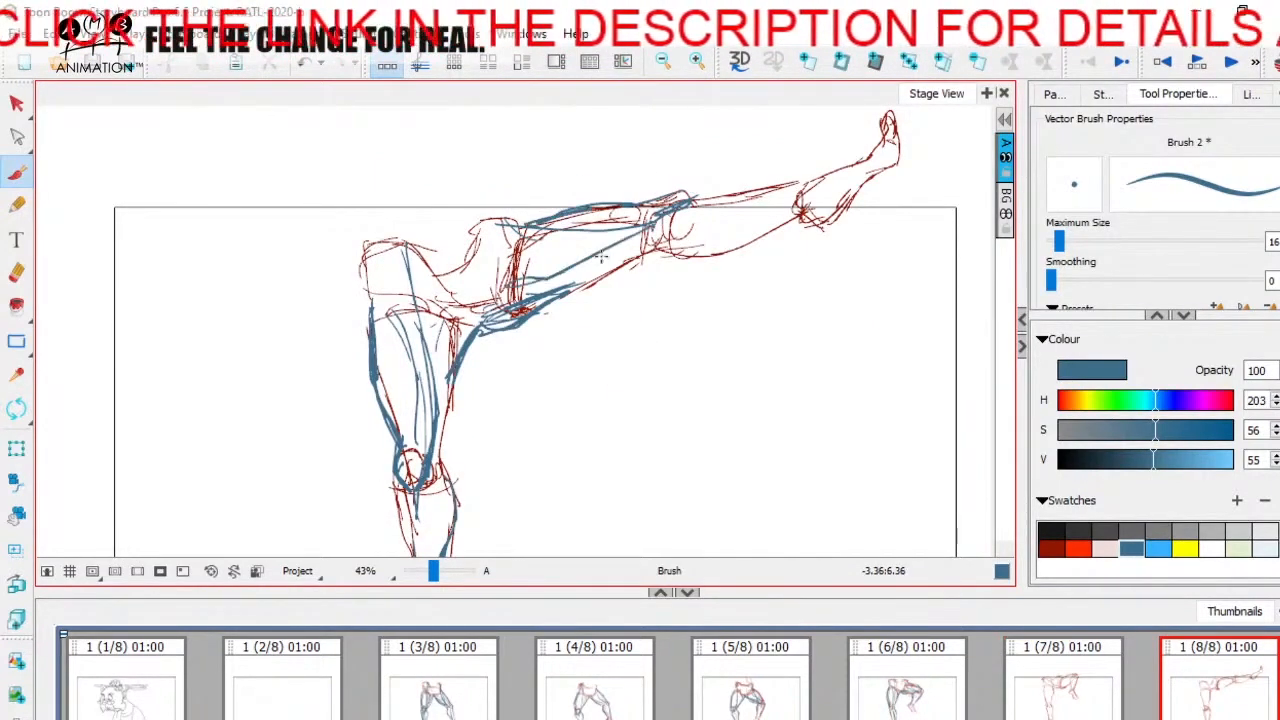
key(Left)
key(Right)
Step: Trace the raised right lower leg's calf and shin in blue from the knee to the ankle on panel 8
drag(706, 276, 616, 315)
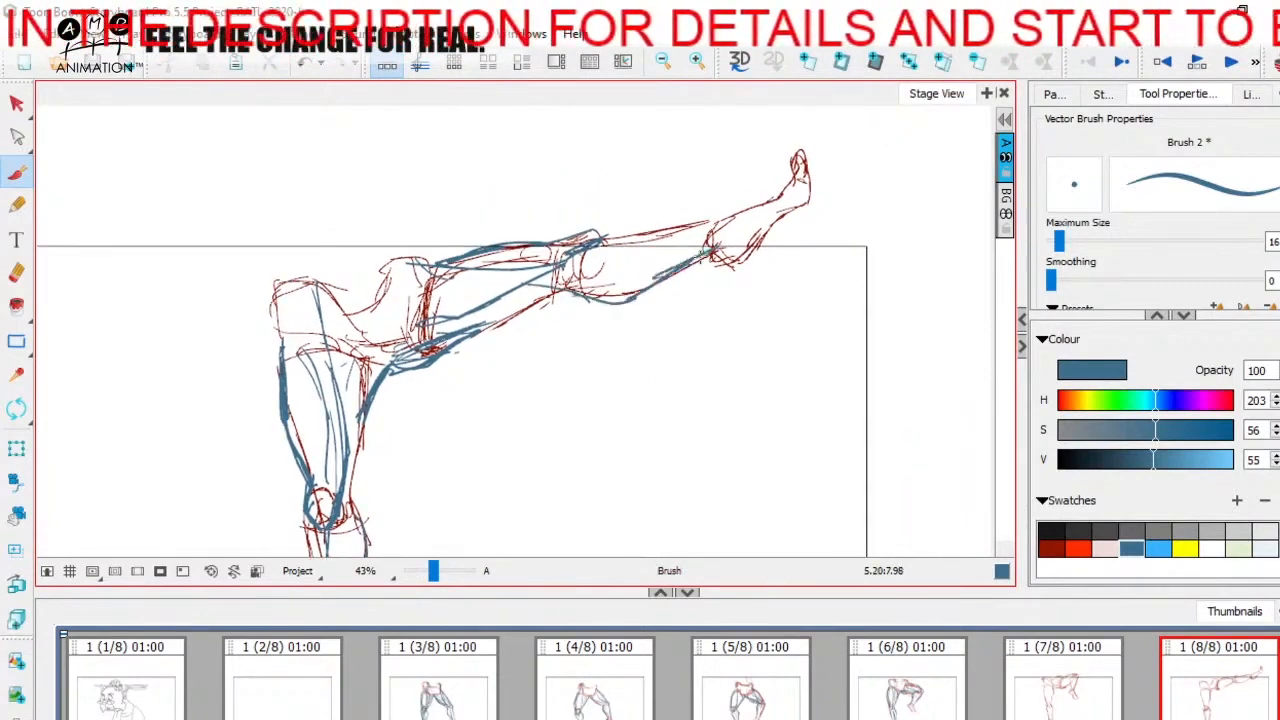
drag(720, 215, 762, 129)
drag(434, 571, 428, 571)
drag(884, 286, 860, 308)
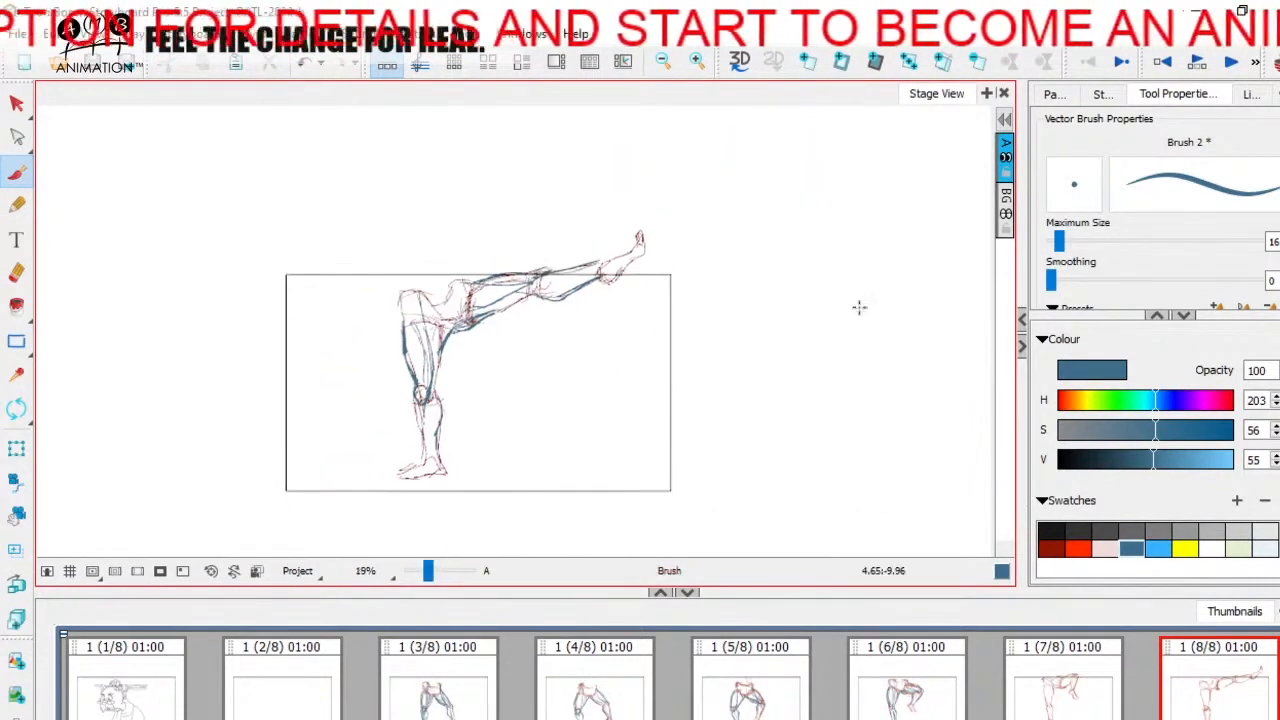
drag(389, 115, 403, 143)
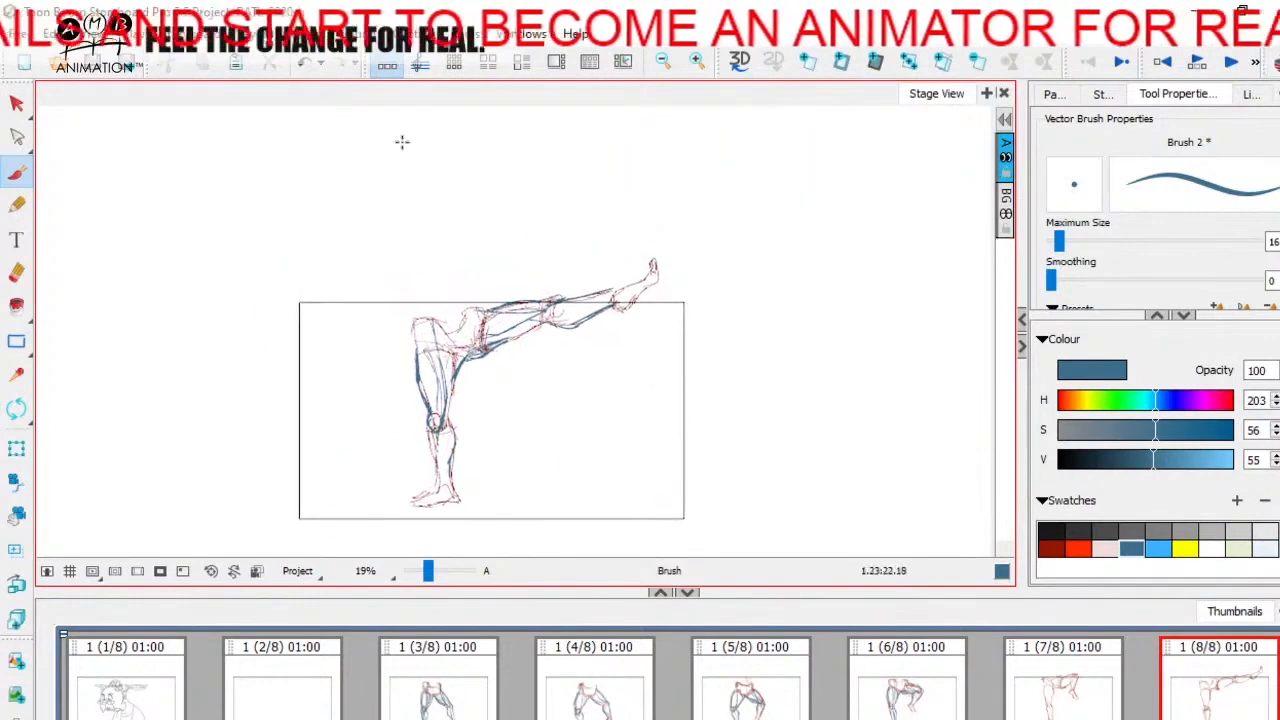
Step: Switch to the timeline layout, enlarge the stage view to 31%, and move the playhead back to panel 2
click(421, 64)
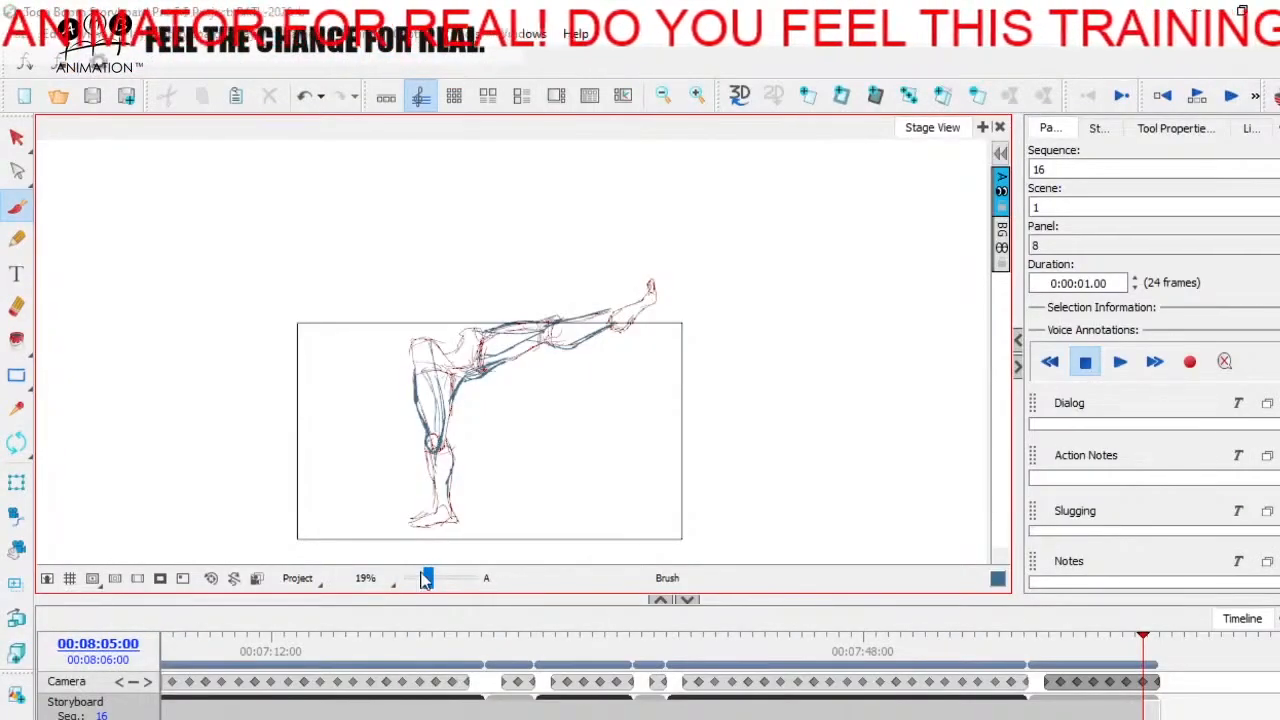
drag(427, 580, 432, 582)
key(space)
drag(575, 493, 561, 495)
mouse_move(1152, 657)
mouse_down()
mouse_move(1040, 640)
mouse_move(1160, 640)
mouse_move(1049, 640)
mouse_move(1151, 640)
mouse_move(1056, 642)
mouse_move(1148, 634)
mouse_move(1063, 634)
mouse_up()
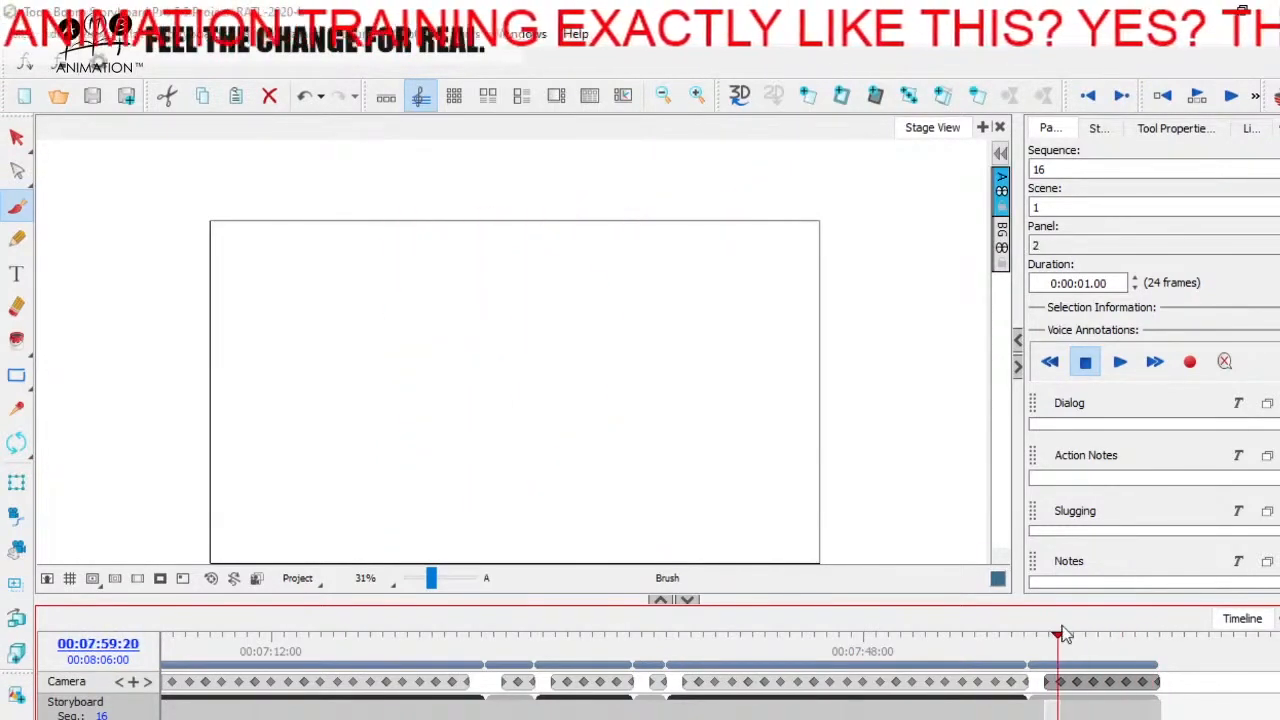